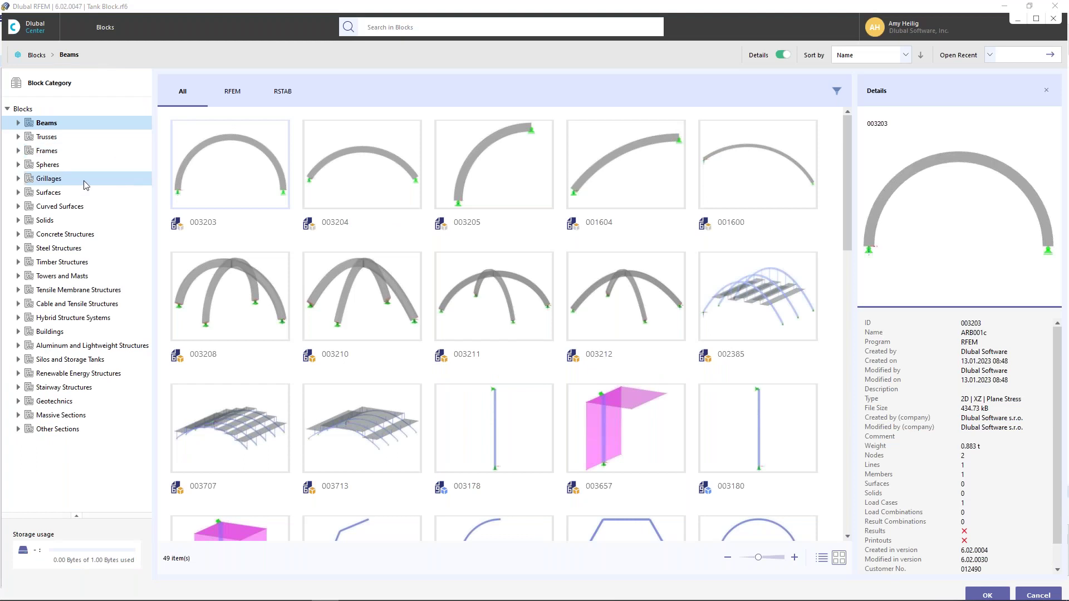
Browse the Steel Structures, Timber Structures, and Silos and Storage Tanks block categories, preview block 002754, and leave the library without inserting anything.
{"action": "left_click", "coordinate": [74, 249]}
{"action": "scroll", "coordinate": [483, 311], "scroll_direction": "down", "scroll_amount": 8}
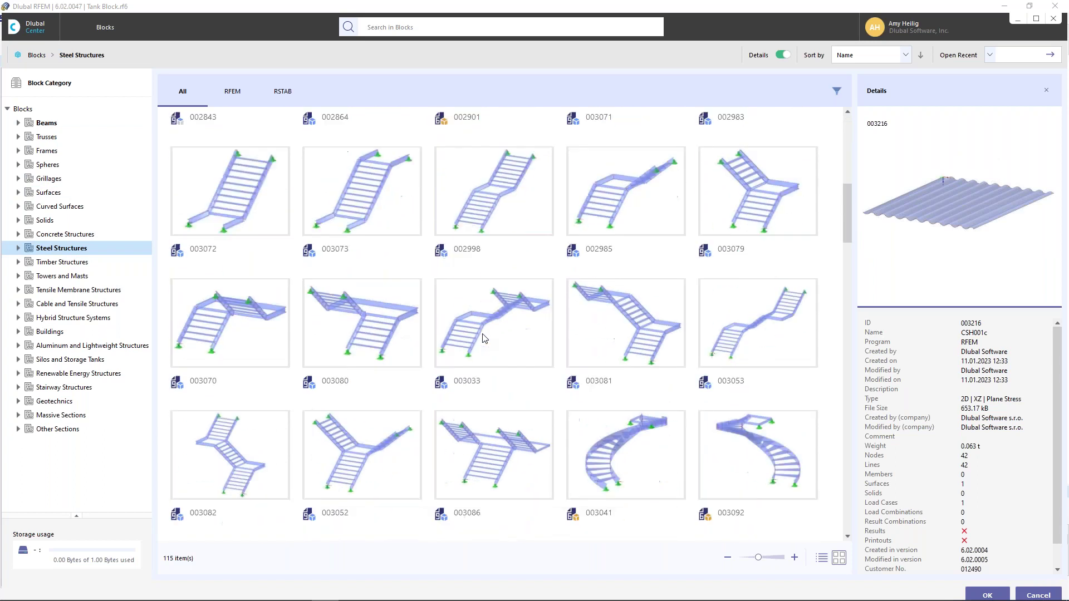
{"action": "left_click", "coordinate": [59, 266]}
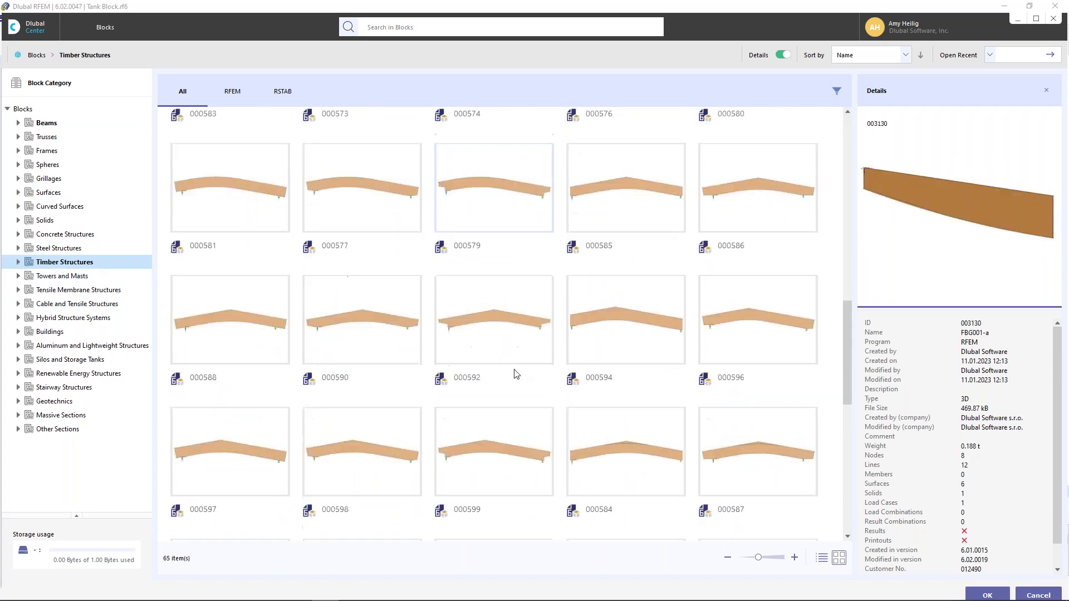
{"action": "scroll", "coordinate": [446, 340], "scroll_direction": "up", "scroll_amount": 1}
{"action": "left_click", "coordinate": [46, 361]}
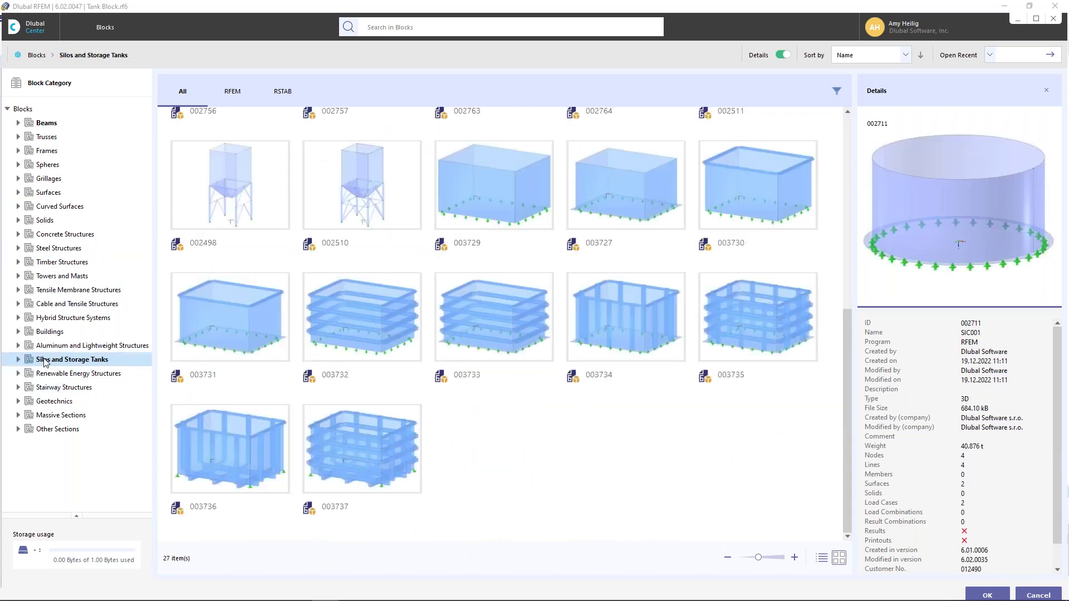
{"action": "scroll", "coordinate": [504, 366], "scroll_direction": "up", "scroll_amount": 5}
{"action": "scroll", "coordinate": [503, 365], "scroll_direction": "up", "scroll_amount": 1}
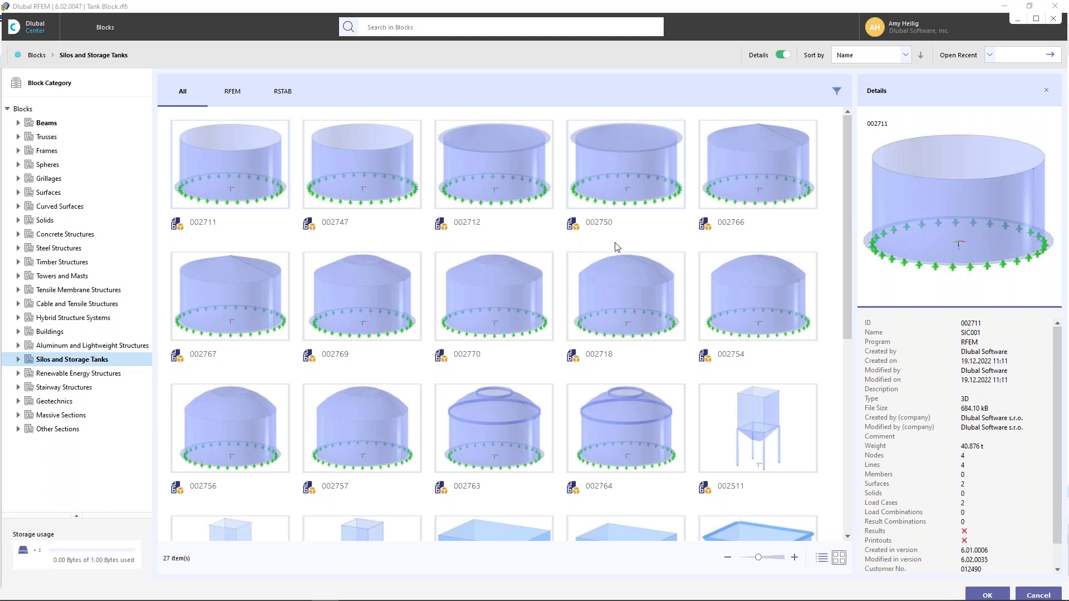
{"action": "left_click", "coordinate": [737, 287]}
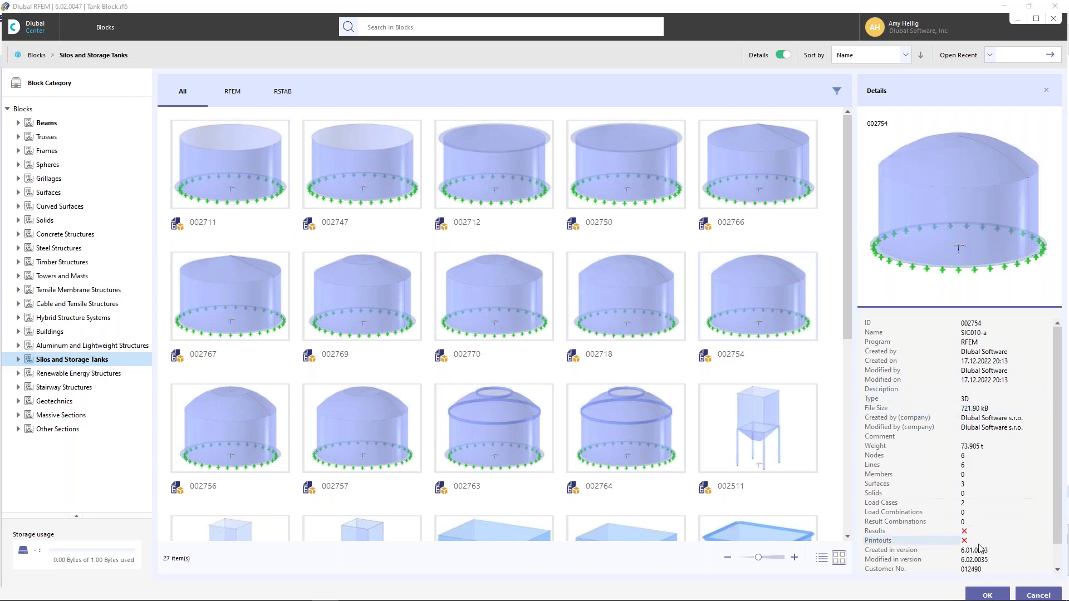
{"action": "left_click", "coordinate": [1036, 595]}
Open the inserted tank block for editing, review its structure parameters and JavaScript, and close it without changes.
{"action": "left_click_drag", "start_coordinate": [819, 422], "coordinate": [416, 133]}
{"action": "right_click", "coordinate": [519, 186]}
{"action": "mouse_move", "coordinate": [557, 210]}
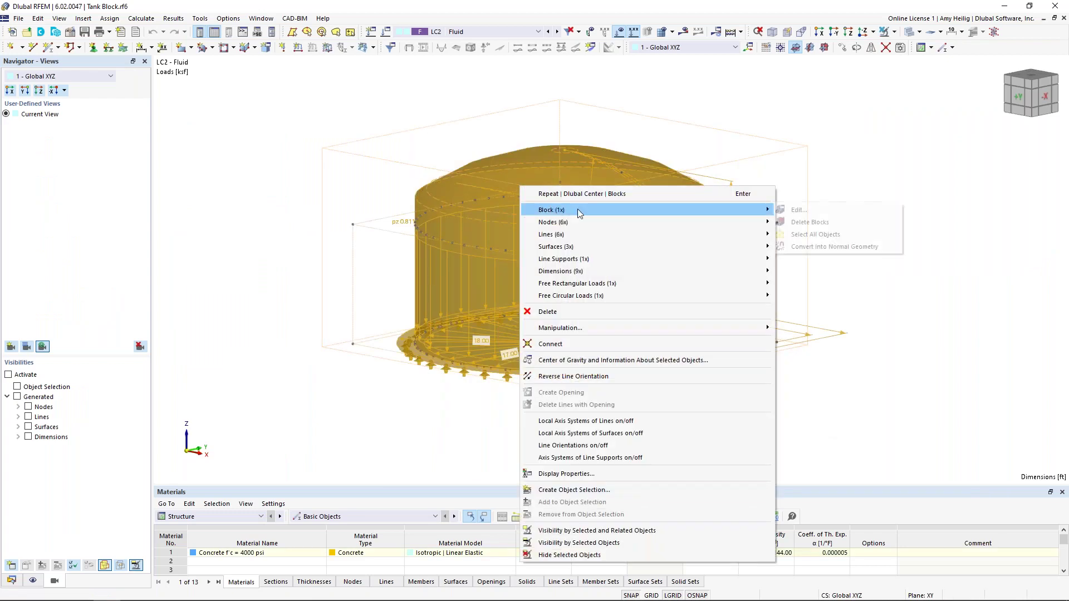
{"action": "left_click", "coordinate": [793, 210]}
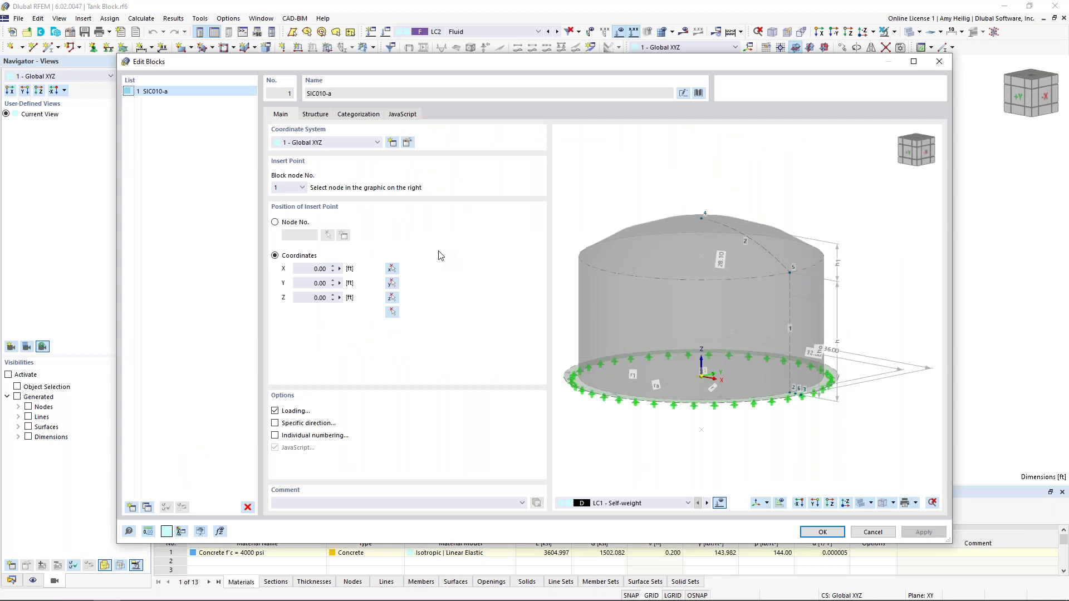
{"action": "left_click", "coordinate": [316, 116]}
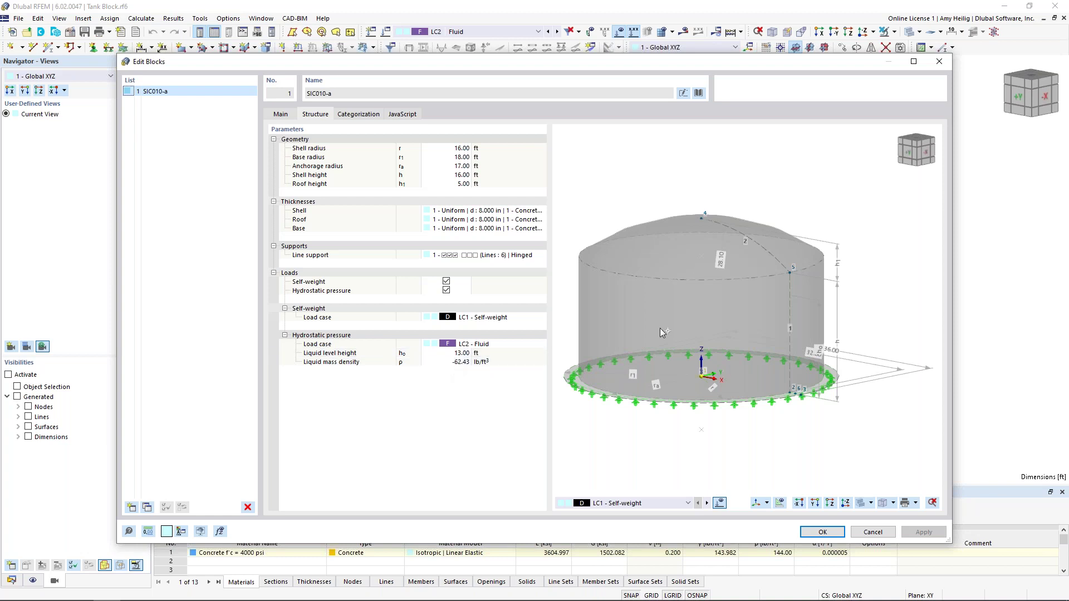
{"action": "left_click", "coordinate": [415, 115]}
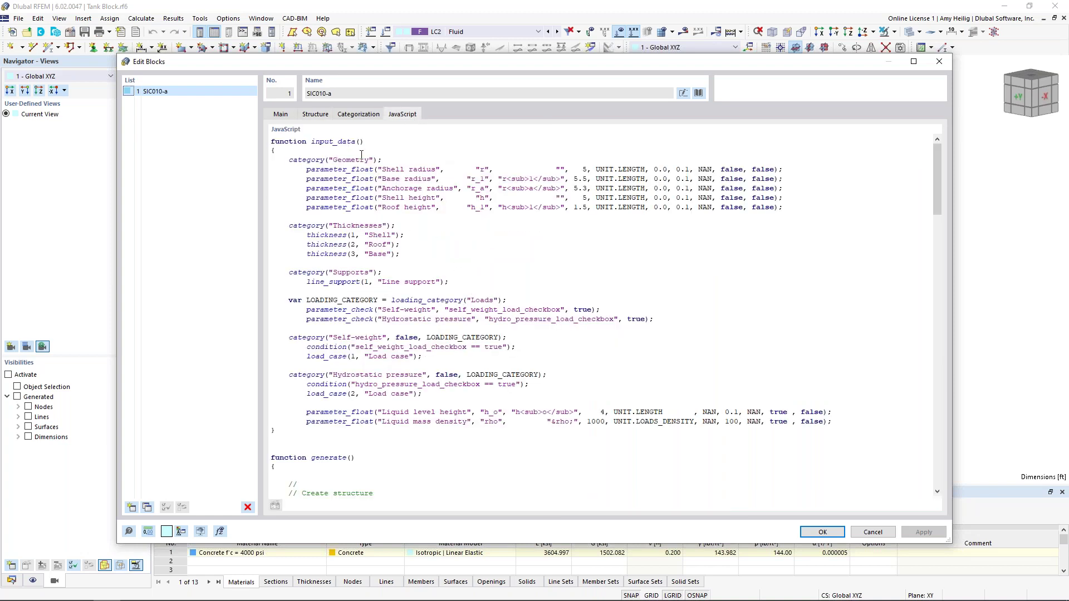
{"action": "left_click", "coordinate": [323, 116]}
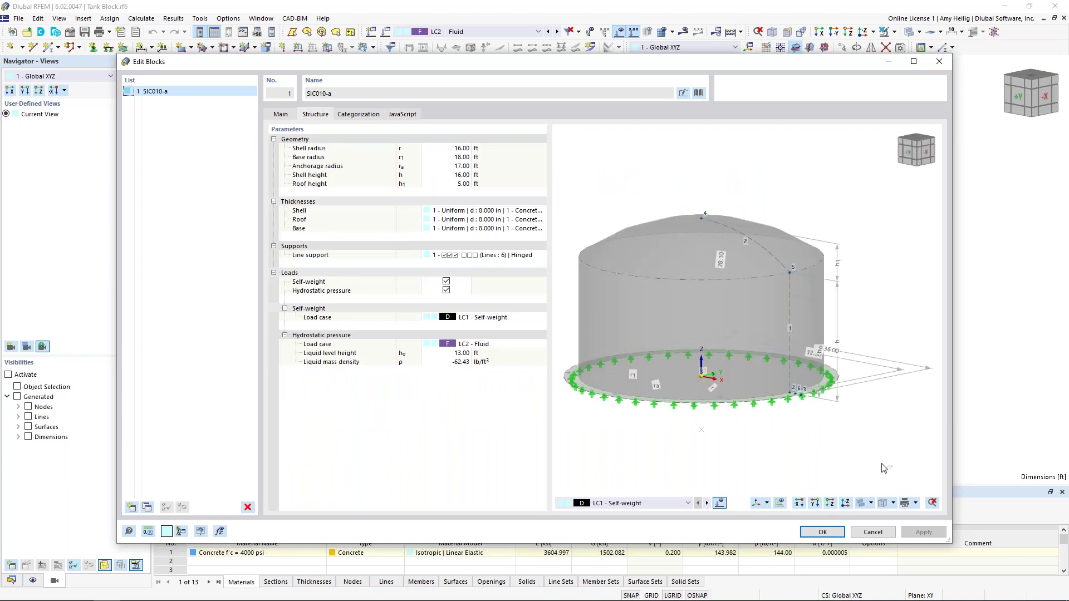
{"action": "left_click", "coordinate": [879, 532]}
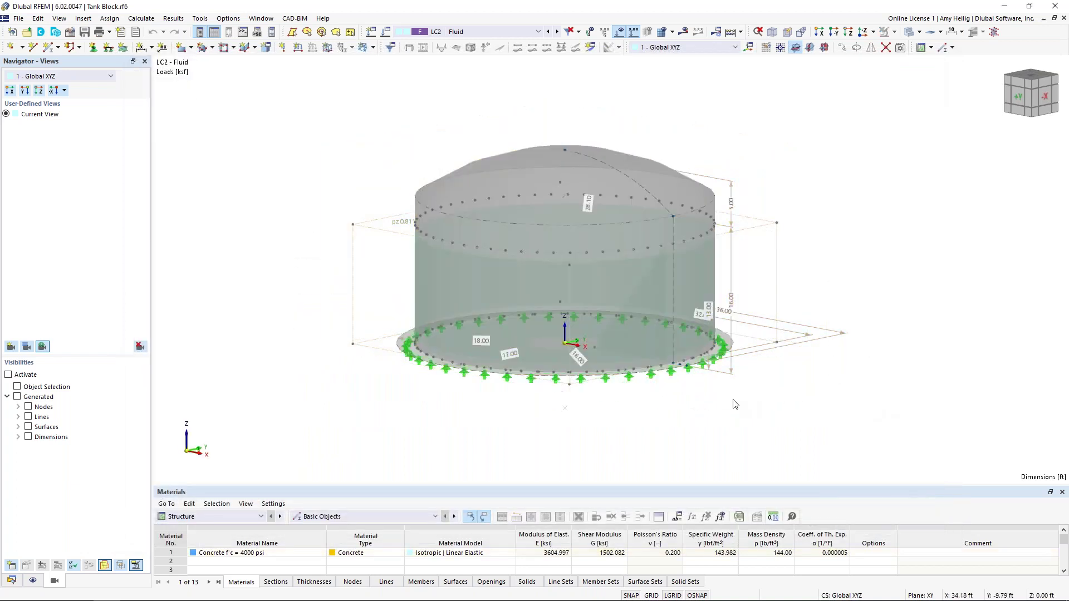
Select the entire tank block and convert it into normal geometry.
{"action": "middle_click_drag", "start_coordinate": [706, 413], "coordinate": [683, 423]}
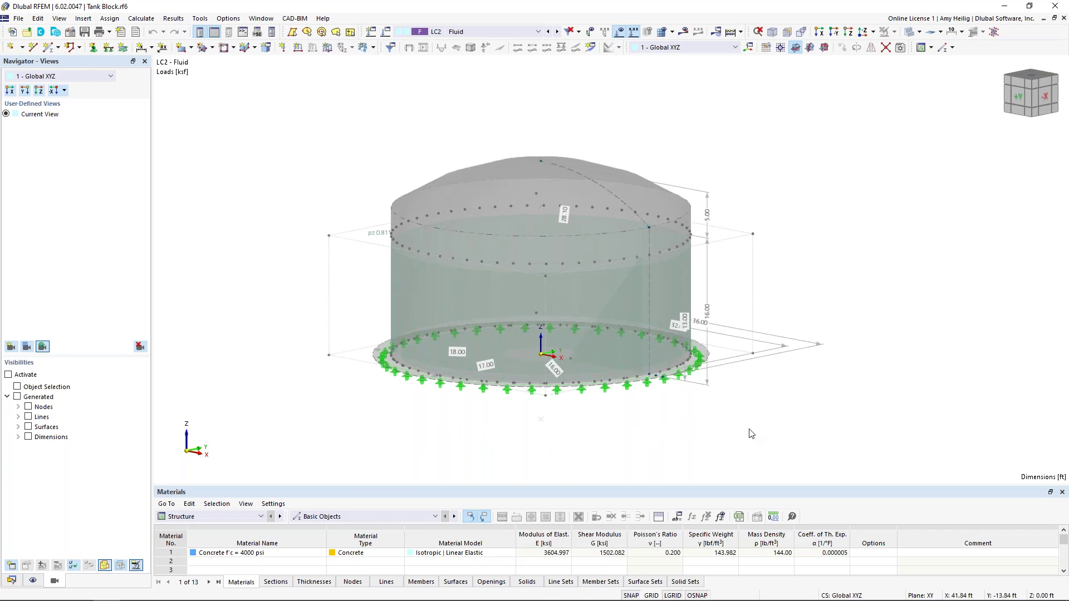
{"action": "left_click_drag", "start_coordinate": [767, 430], "coordinate": [387, 145]}
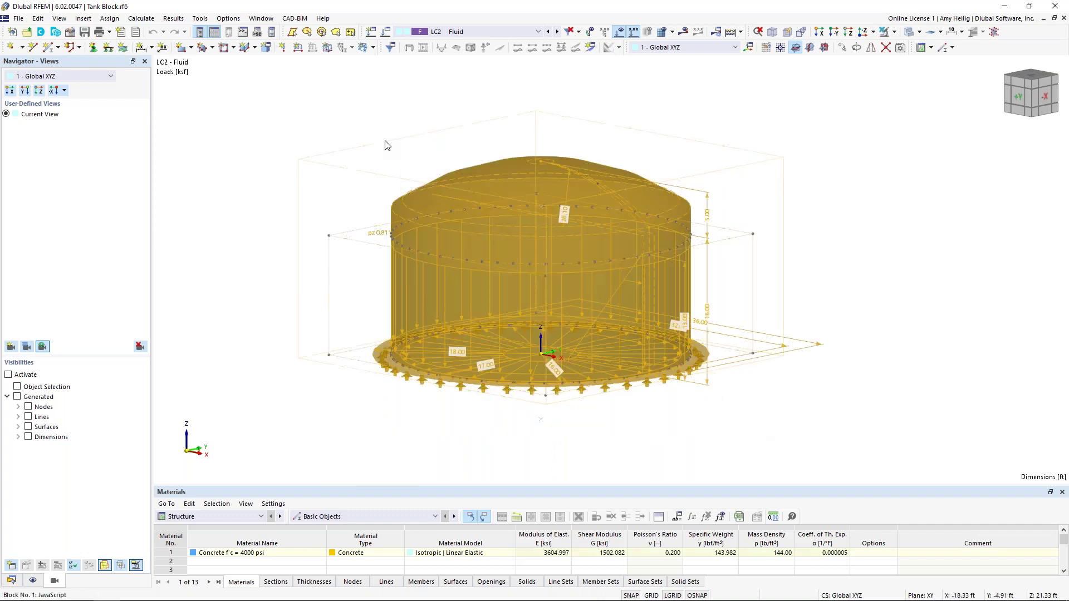
{"action": "right_click", "coordinate": [478, 185]}
{"action": "mouse_move", "coordinate": [508, 211]}
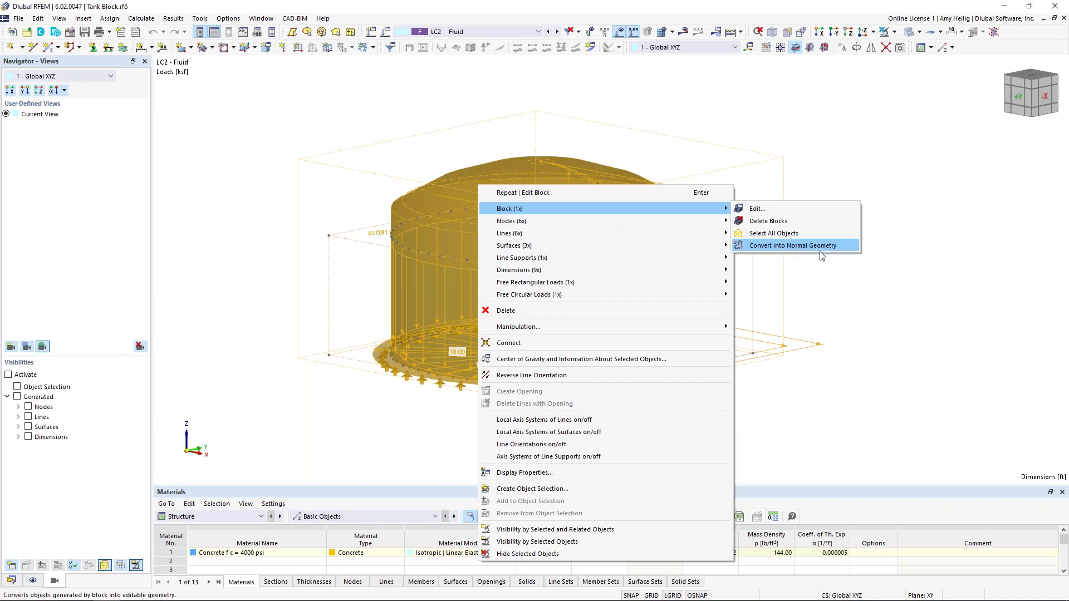
{"action": "left_click", "coordinate": [782, 250]}
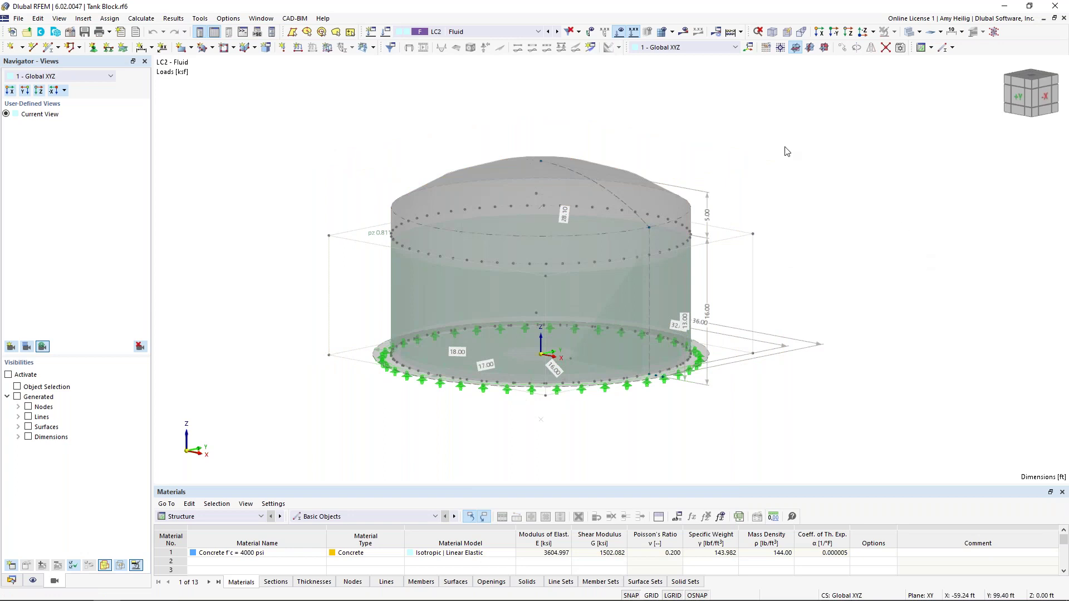
Inspect the tank in transparent display mode and restore the solid display.
{"action": "left_click", "coordinate": [909, 35]}
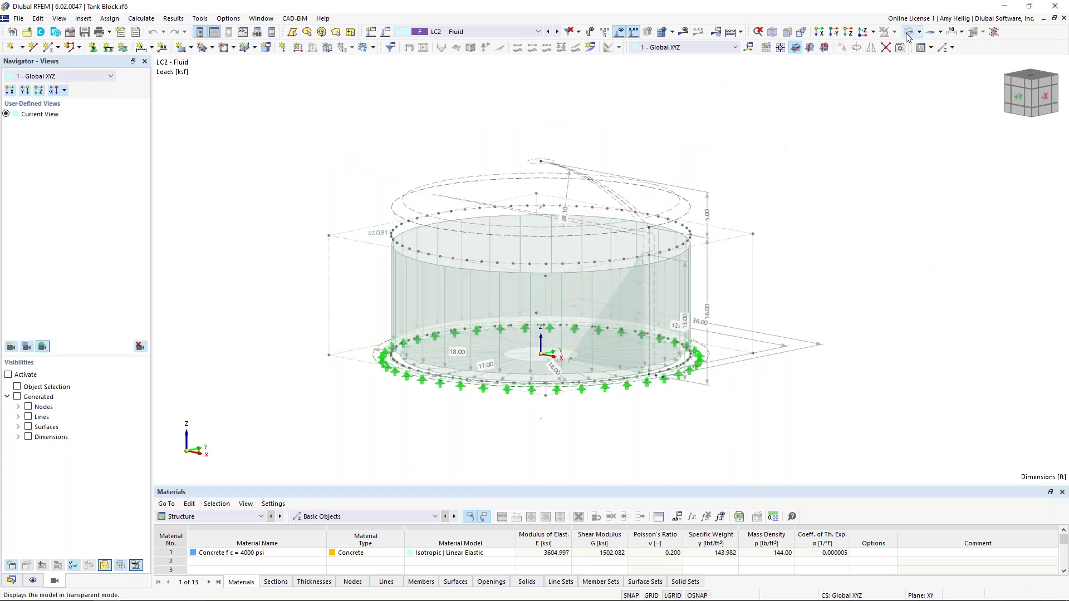
{"action": "middle_click_drag", "start_coordinate": [752, 170], "coordinate": [777, 158], "text": "ctrl"}
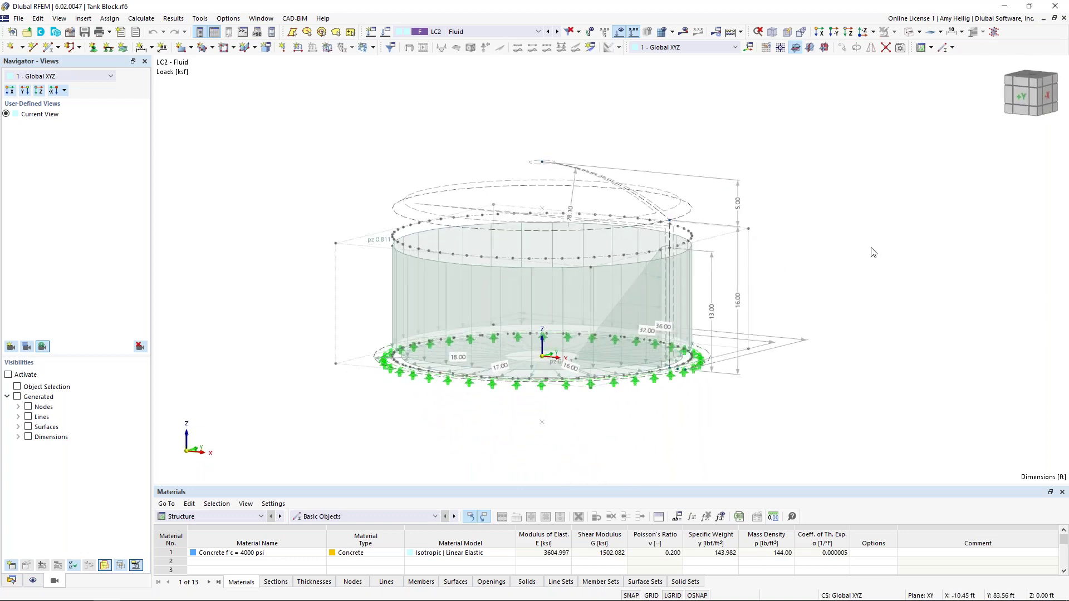
{"action": "left_click", "coordinate": [911, 34]}
{"action": "left_click", "coordinate": [911, 32]}
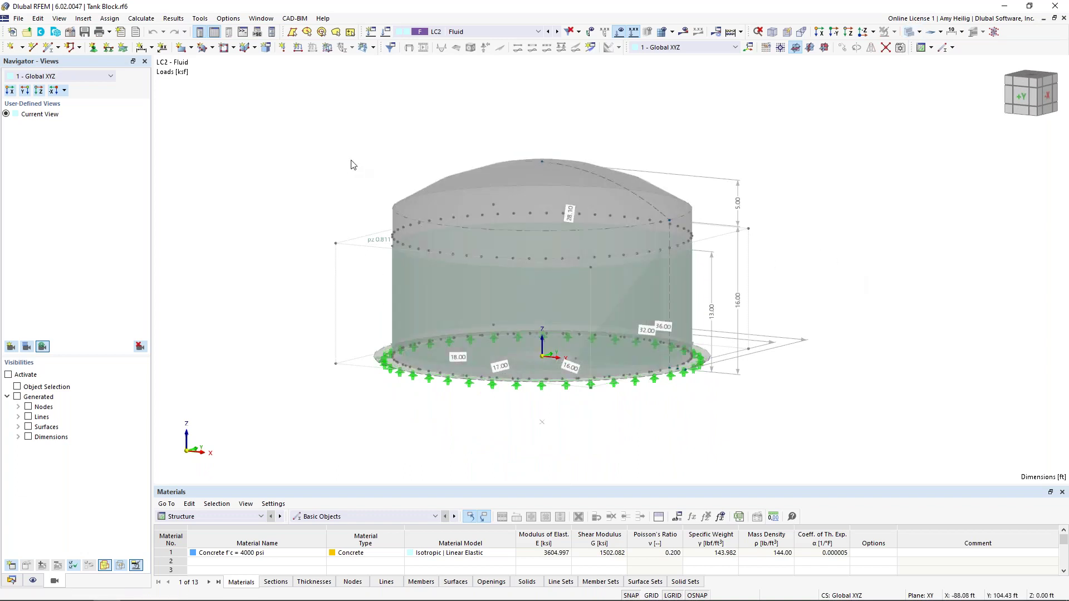
Switch to the Tank Webinar.rf6 model and open its base data for editing.
{"action": "left_click", "coordinate": [261, 18]}
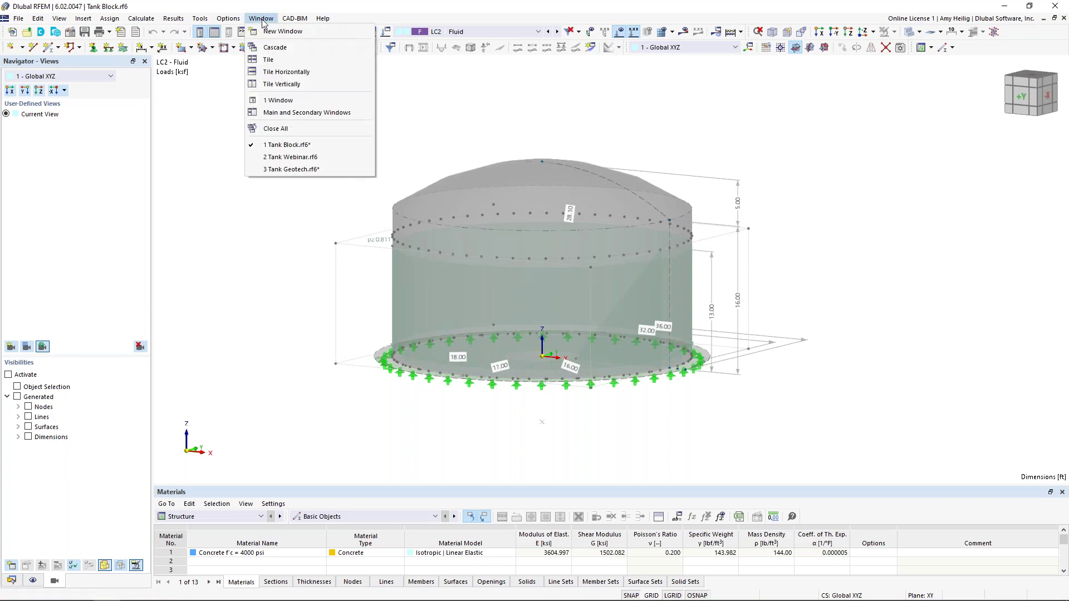
{"action": "left_click", "coordinate": [272, 156]}
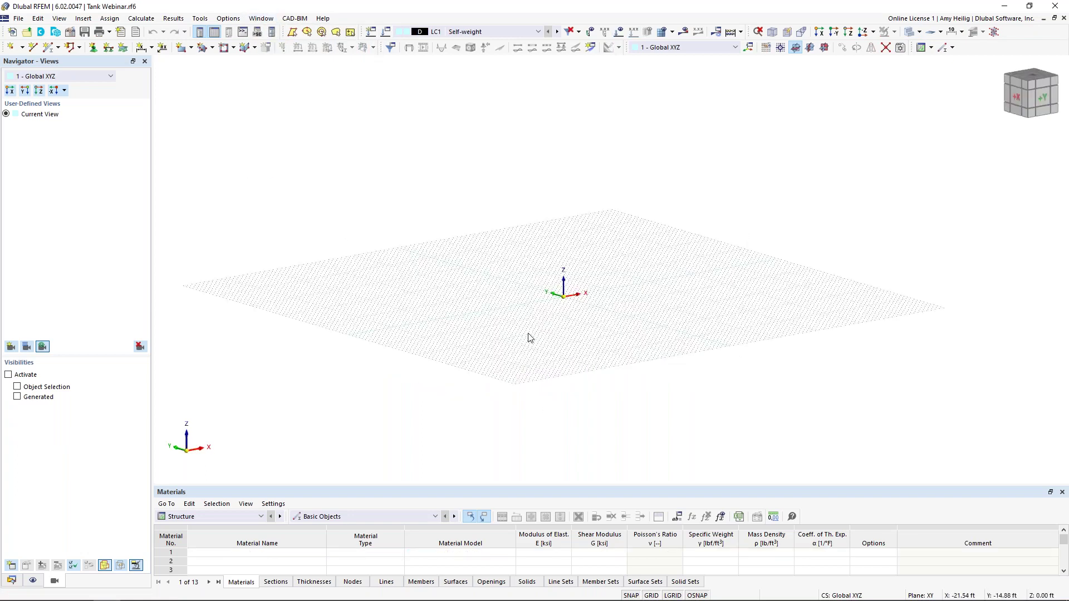
{"action": "left_click", "coordinate": [13, 581]}
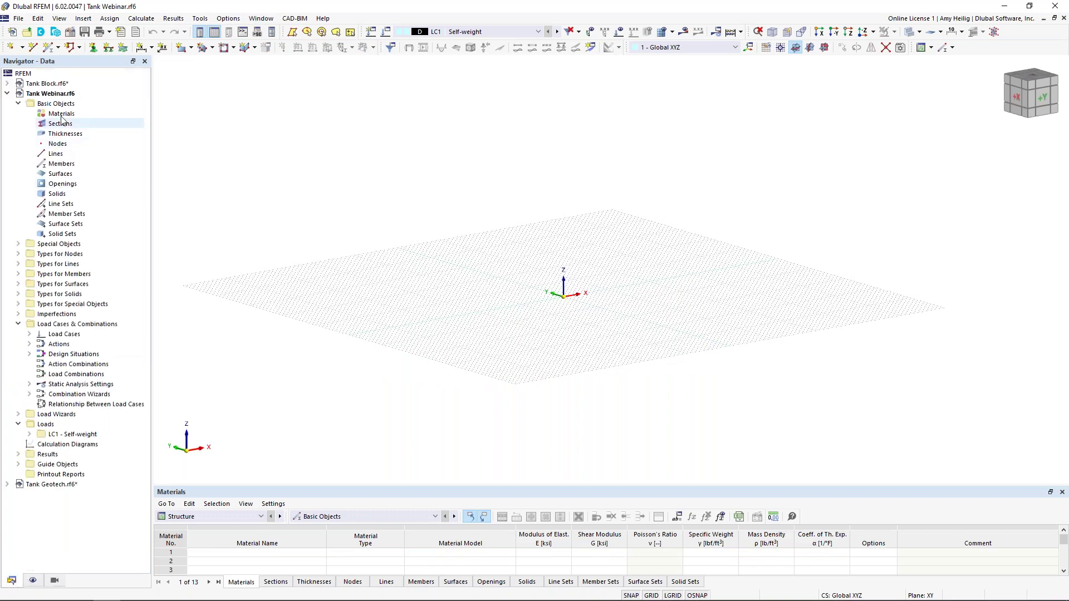
{"action": "right_click", "coordinate": [61, 94]}
{"action": "left_click", "coordinate": [152, 105]}
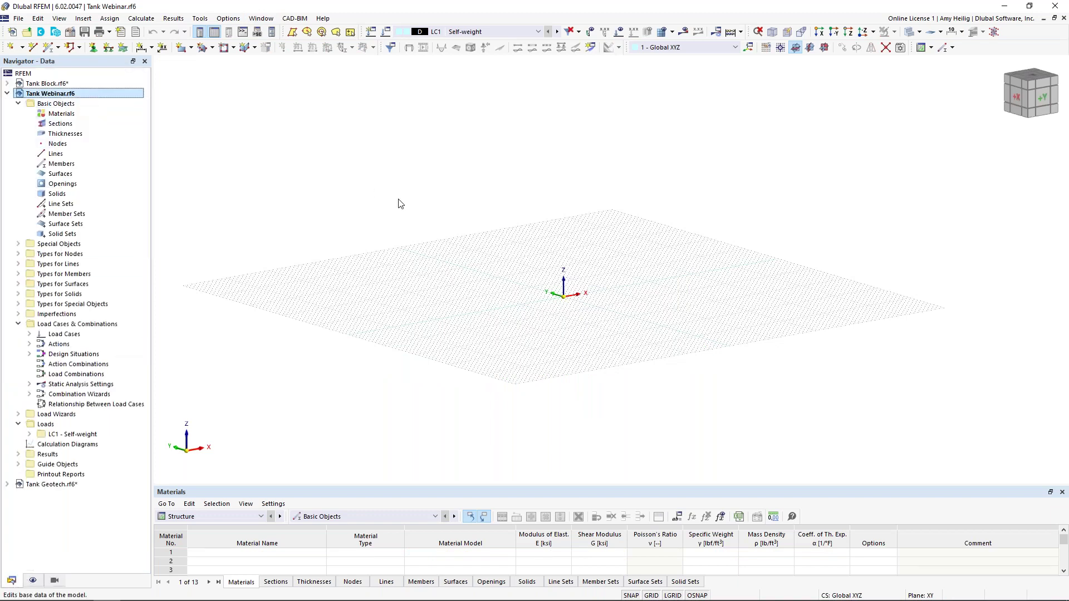
{"action": "left_click", "coordinate": [376, 133]}
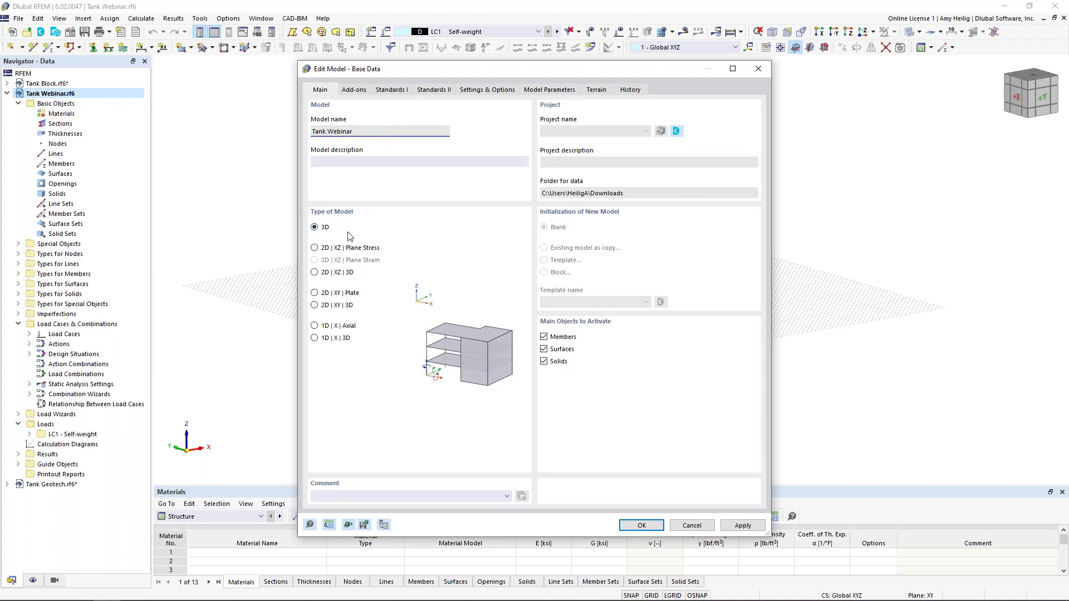
Activate the Concrete Design add-on and choose ACI 318 as the concrete design standard.
{"action": "left_click", "coordinate": [359, 90]}
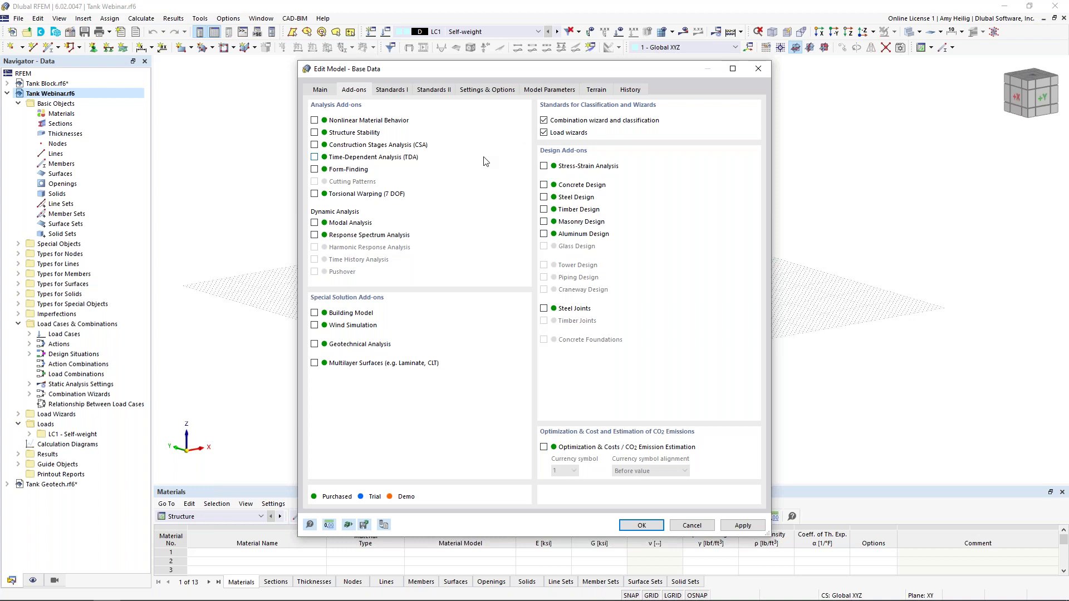
{"action": "left_click", "coordinate": [544, 184]}
{"action": "left_click", "coordinate": [391, 90]}
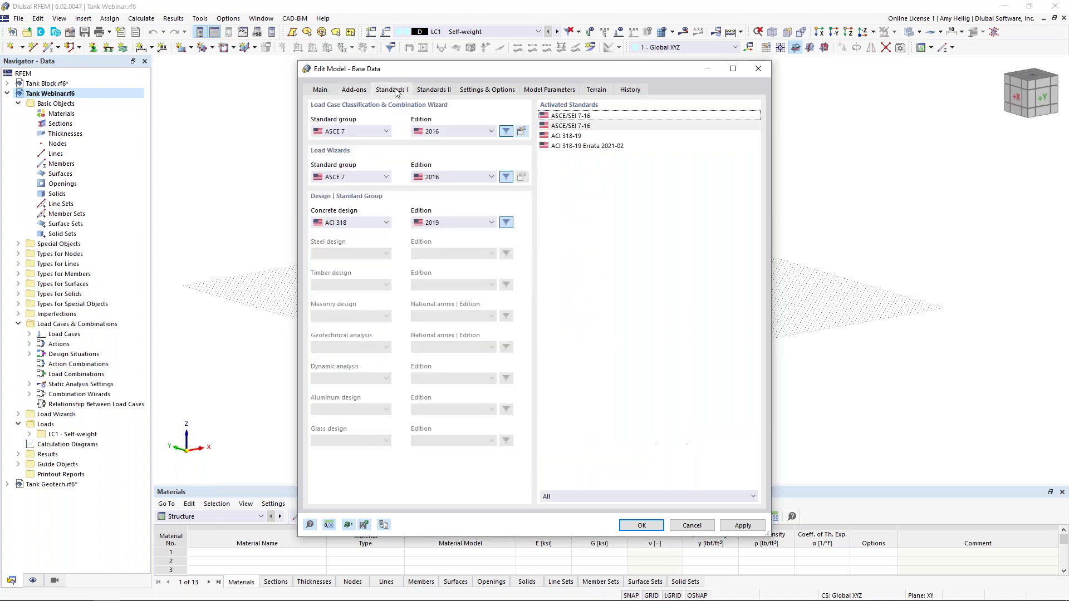
{"action": "left_click", "coordinate": [378, 223]}
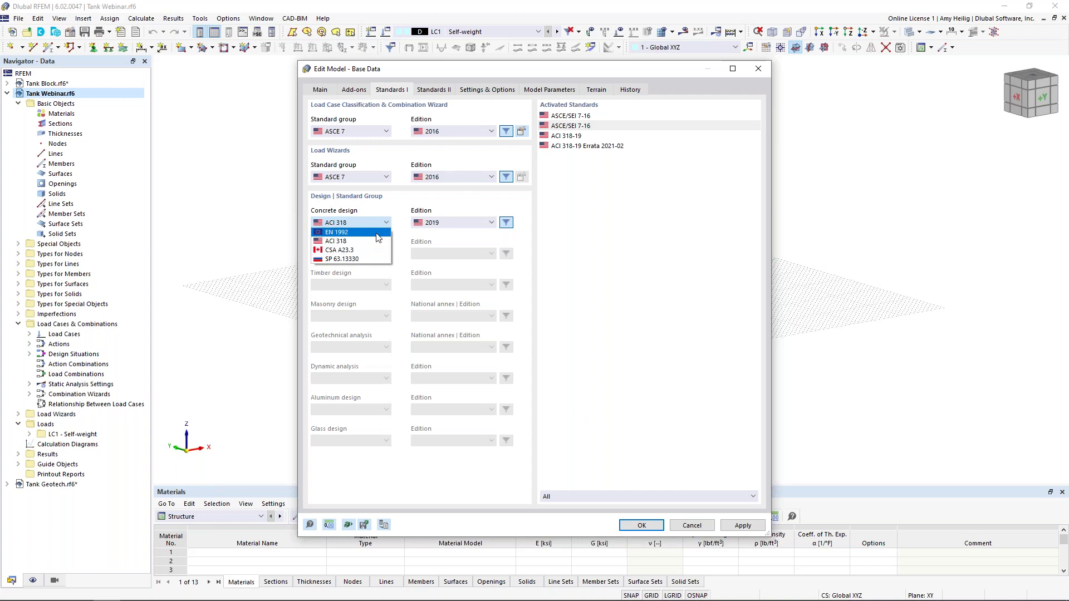
{"action": "left_click", "coordinate": [406, 242]}
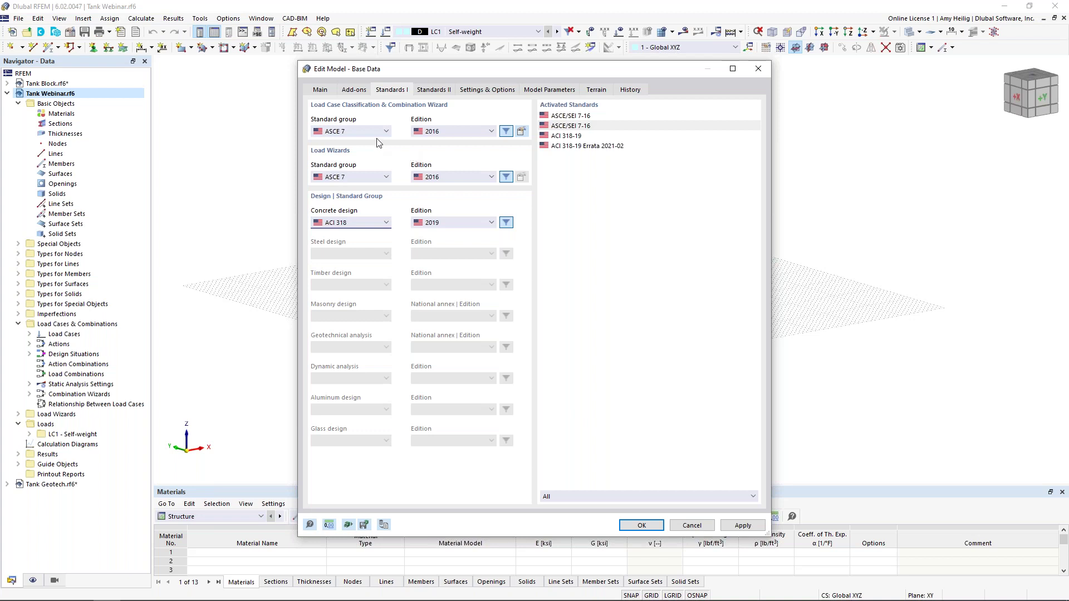
Set the load case classification standard to the ASCE 7 2022 edition, accept the reset to defaults, and save the base data.
{"action": "left_click", "coordinate": [355, 129]}
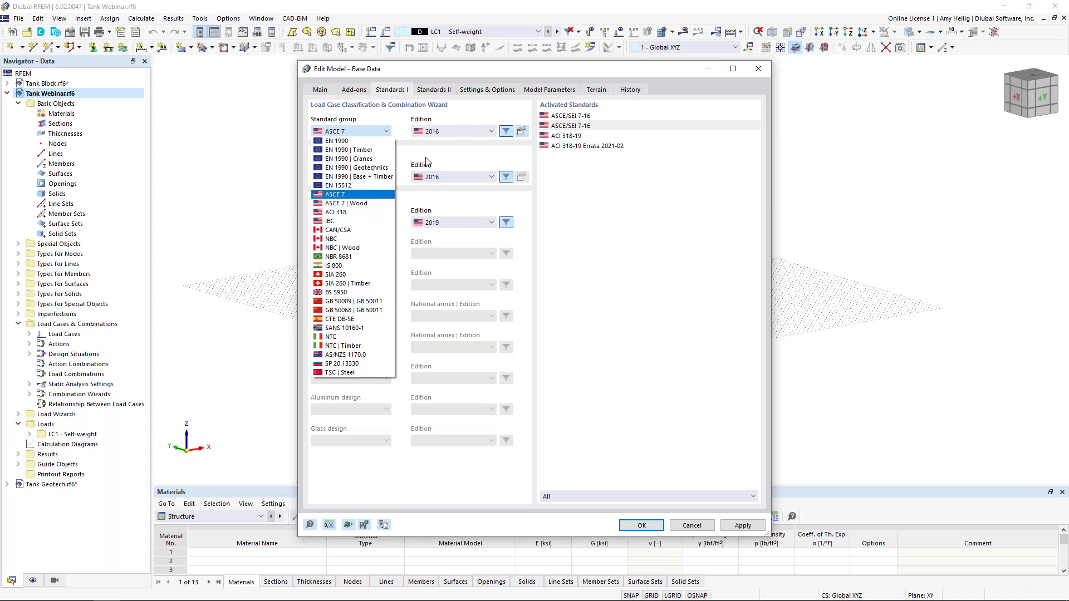
{"action": "left_click", "coordinate": [444, 149]}
{"action": "left_click", "coordinate": [450, 132]}
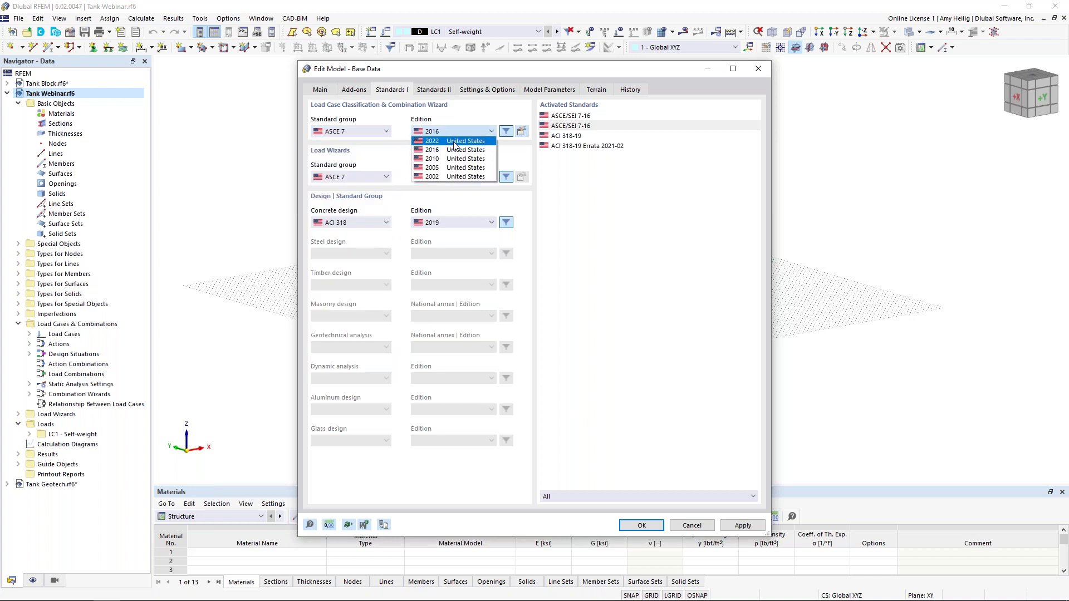
{"action": "left_click", "coordinate": [454, 146]}
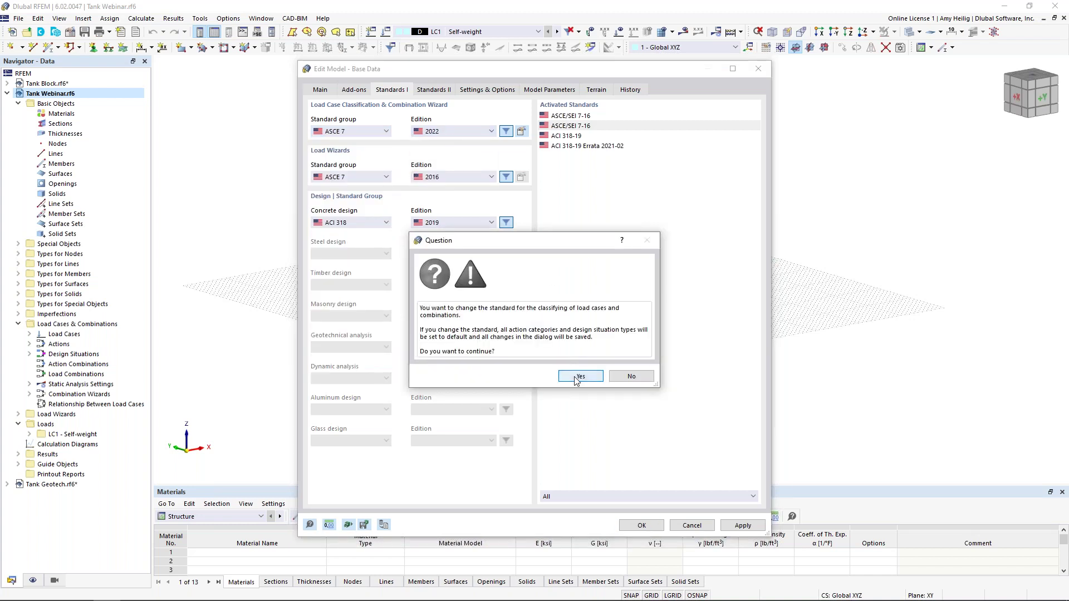
{"action": "left_click", "coordinate": [579, 376]}
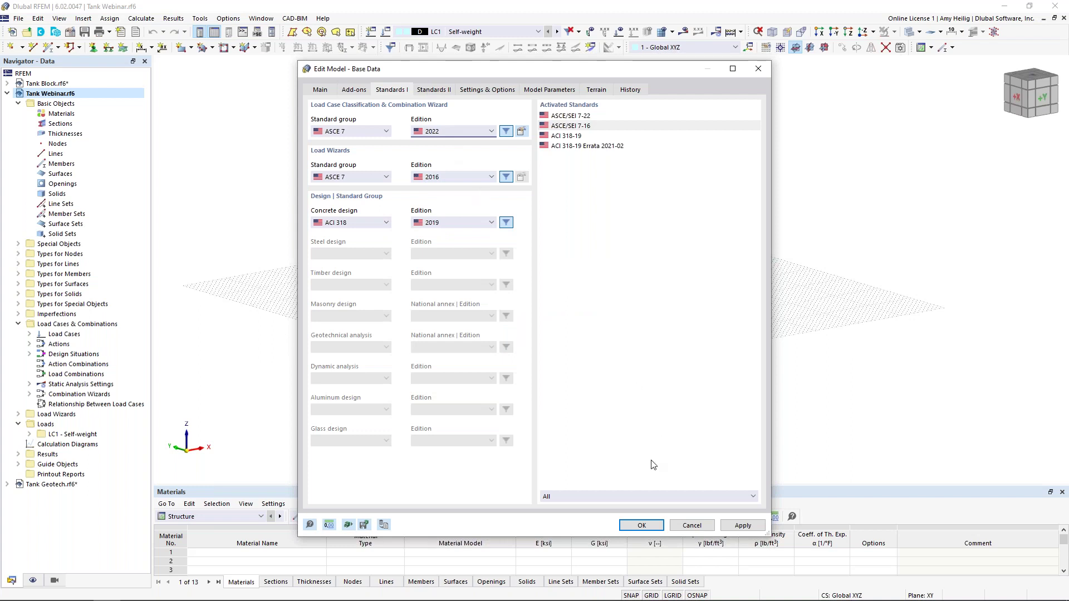
{"action": "left_click", "coordinate": [640, 525]}
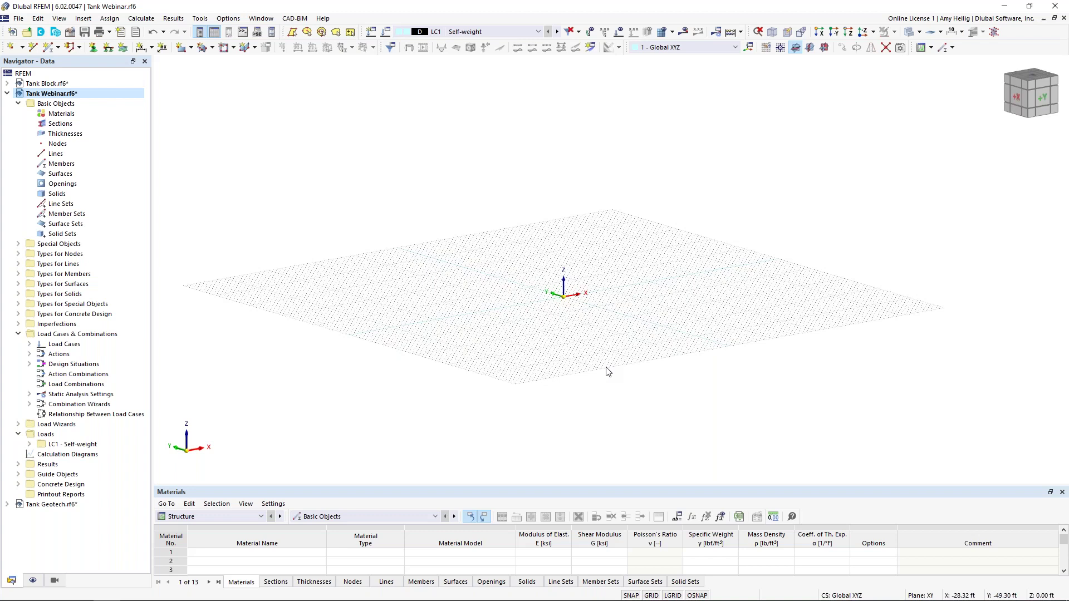
Draw a circle line centred on the origin of the XY plane with a 45 ft radius.
{"action": "scroll", "coordinate": [606, 313], "scroll_direction": "up", "scroll_amount": 1}
{"action": "scroll", "coordinate": [607, 313], "scroll_direction": "up", "scroll_amount": 1}
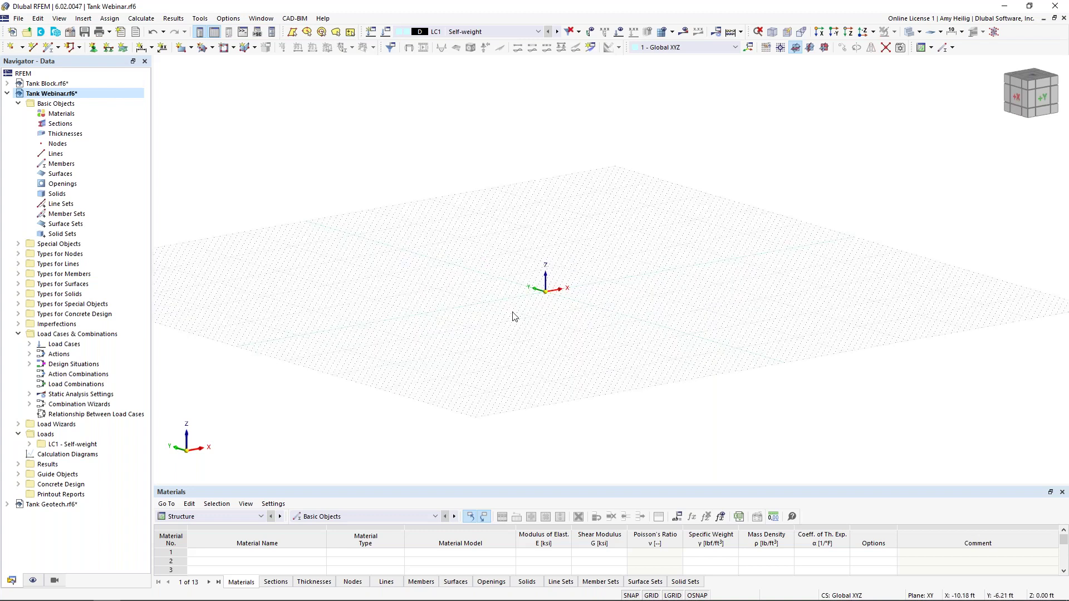
{"action": "left_click", "coordinate": [32, 52]}
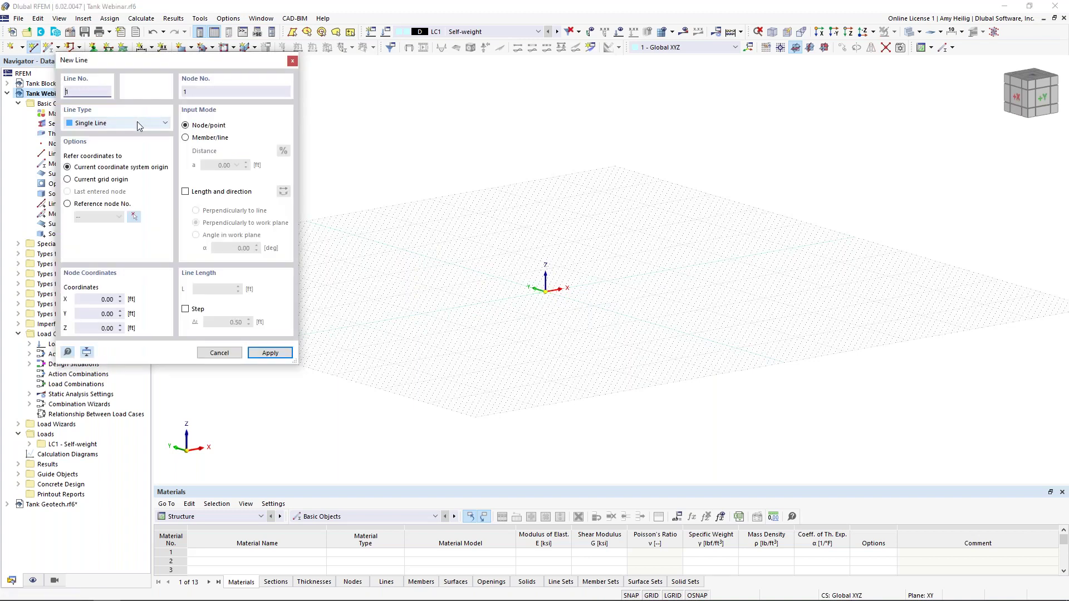
{"action": "left_click", "coordinate": [136, 121]}
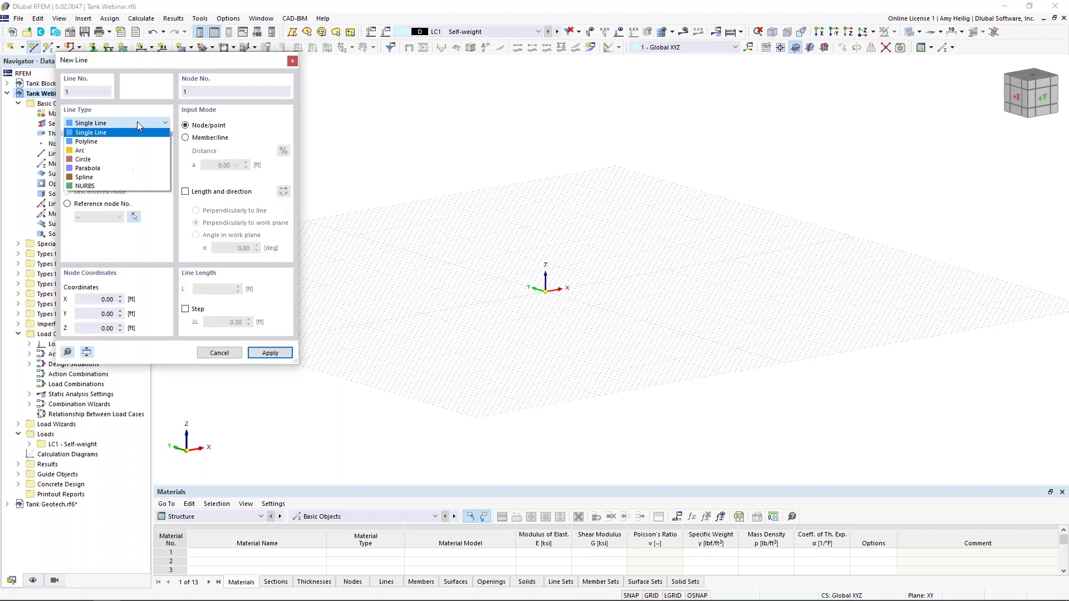
{"action": "left_click", "coordinate": [128, 160]}
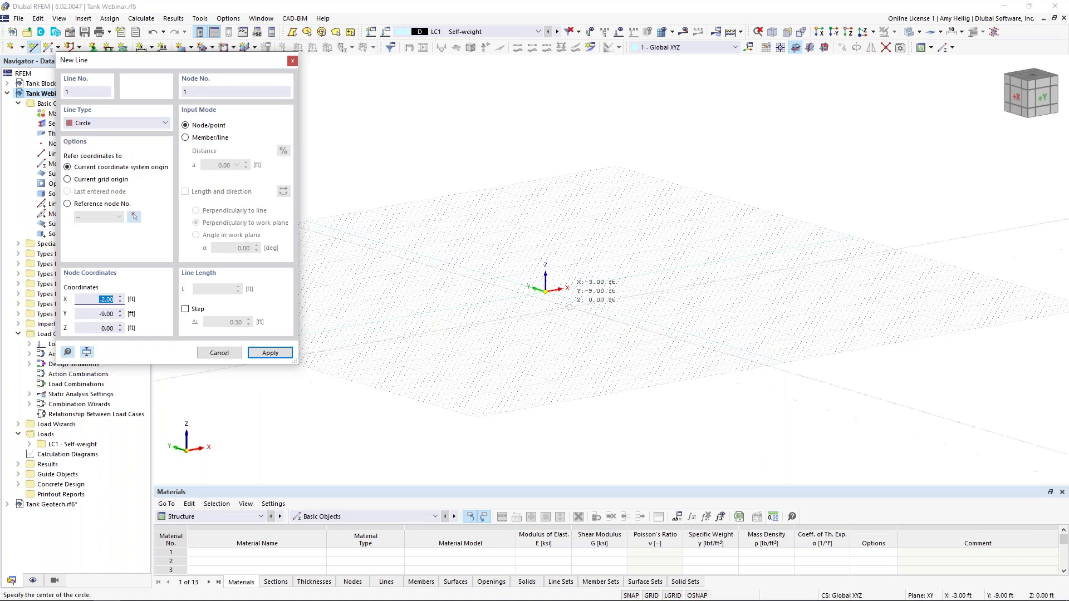
{"action": "left_click", "coordinate": [533, 284]}
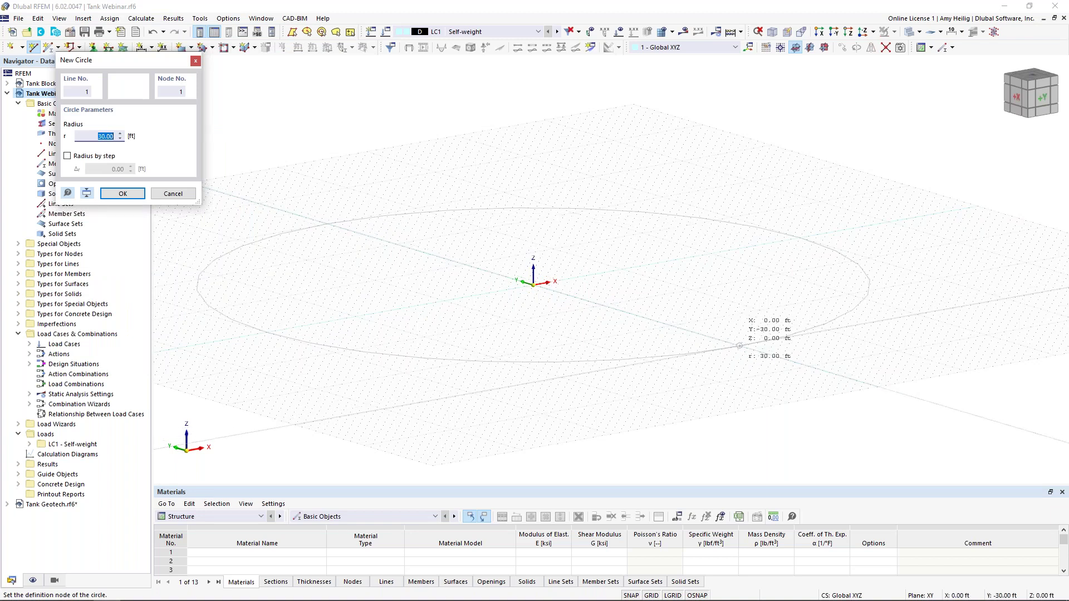
{"action": "type", "text": "45"}
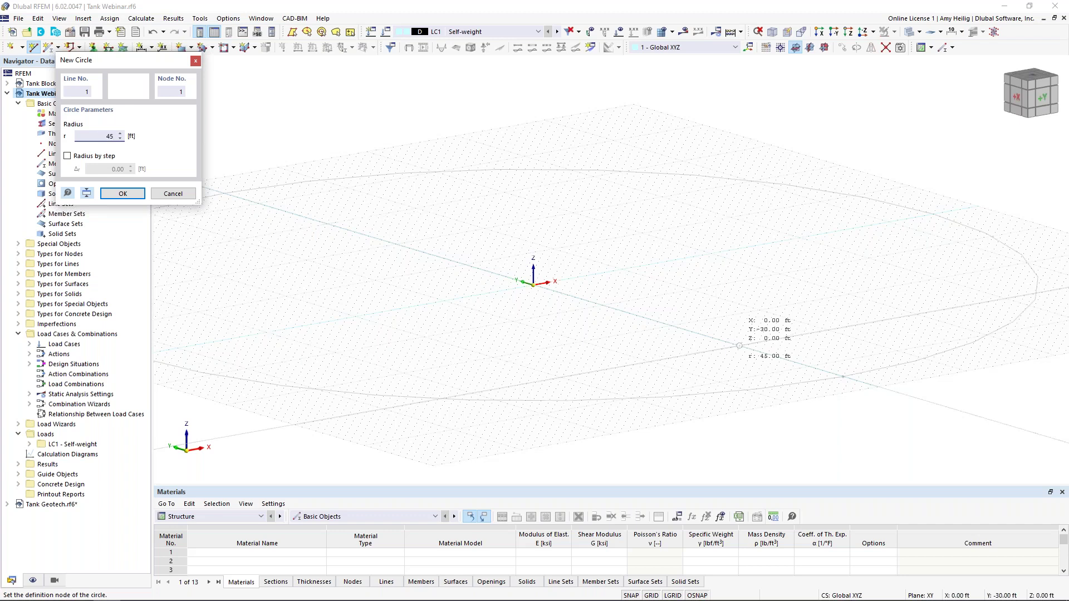
{"action": "key", "text": "Return"}
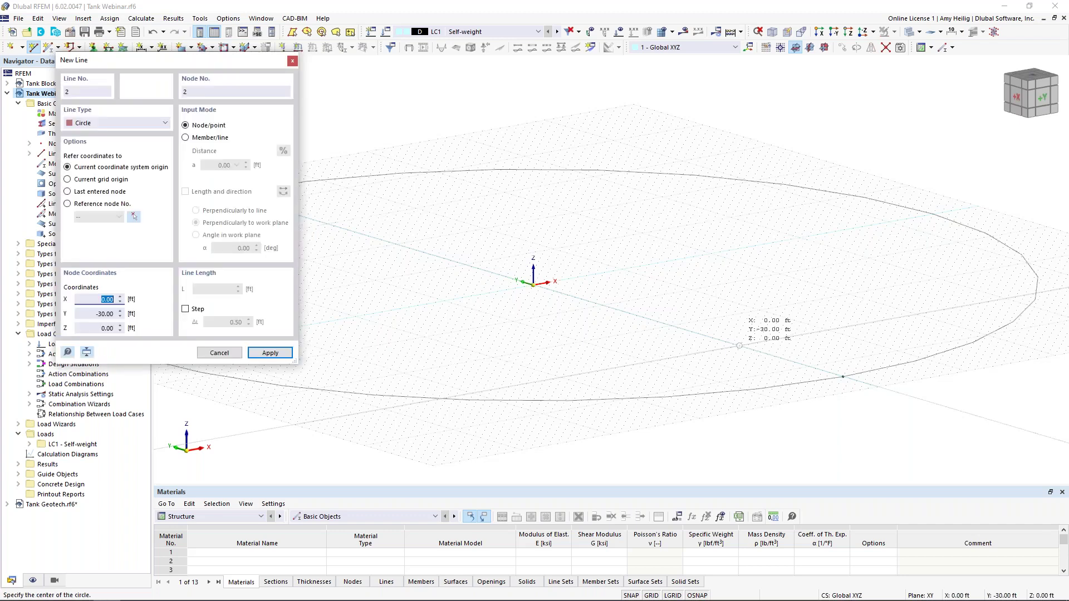
{"action": "key", "text": "Escape"}
Divide the circle line into two arcs using intermediate nodes.
{"action": "scroll", "coordinate": [741, 328], "scroll_direction": "down", "scroll_amount": 1}
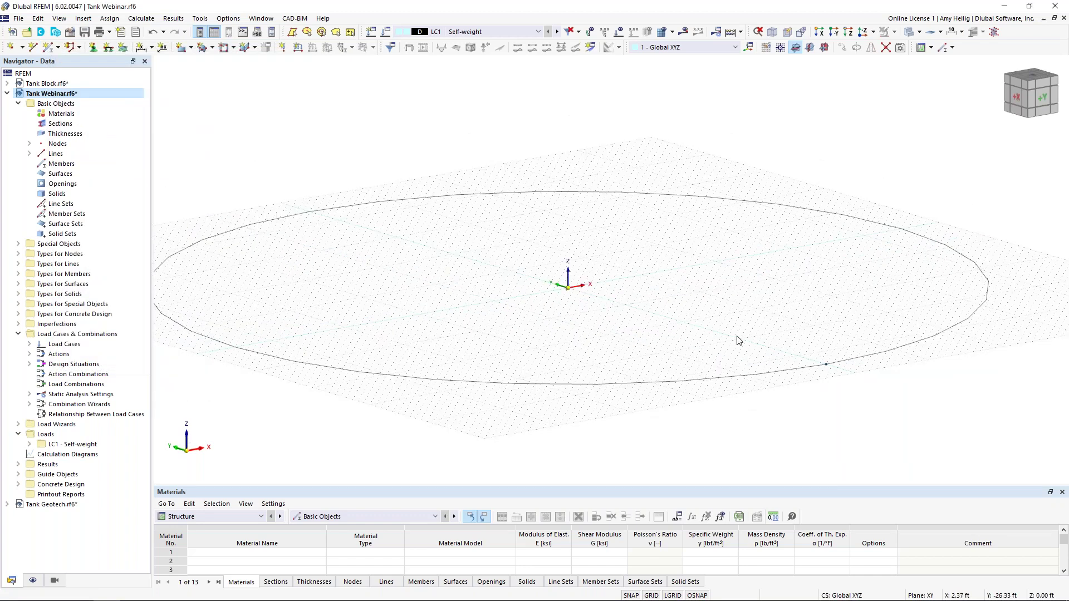
{"action": "right_click", "coordinate": [745, 378]}
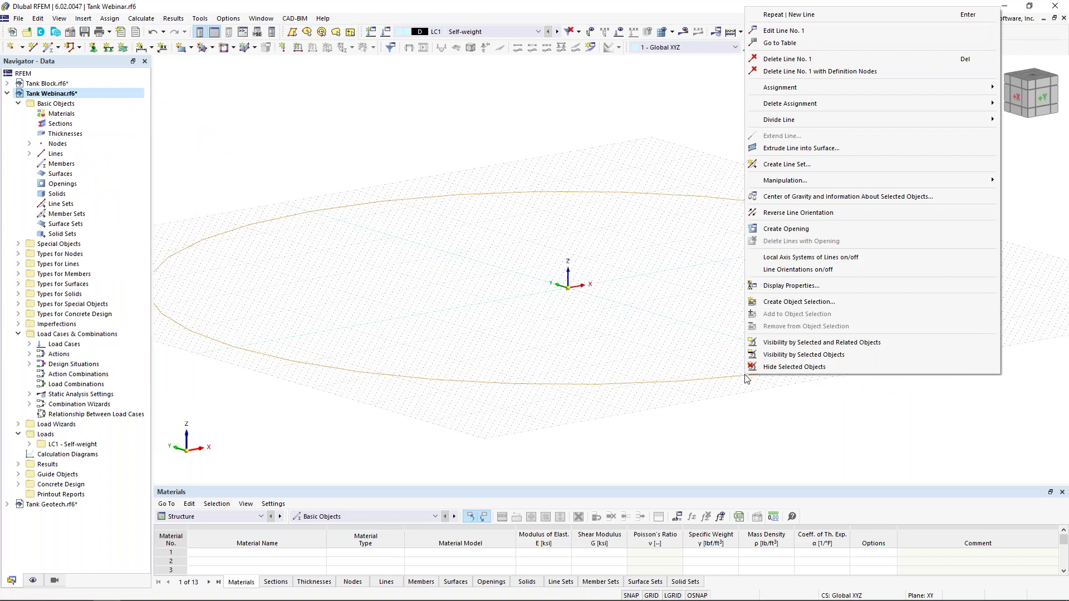
{"action": "mouse_move", "coordinate": [794, 119]}
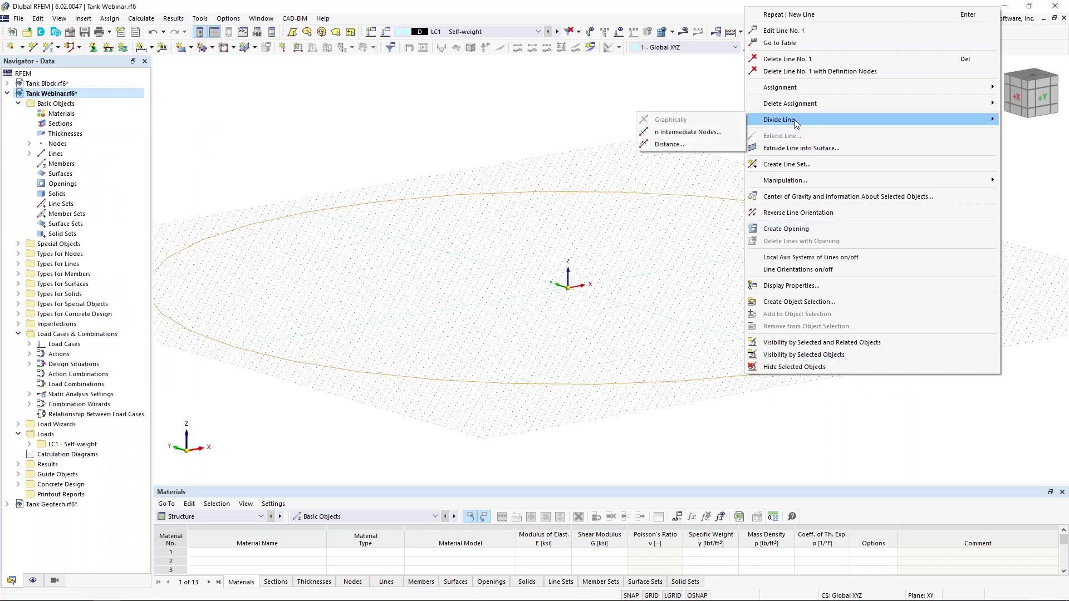
{"action": "left_click", "coordinate": [712, 135]}
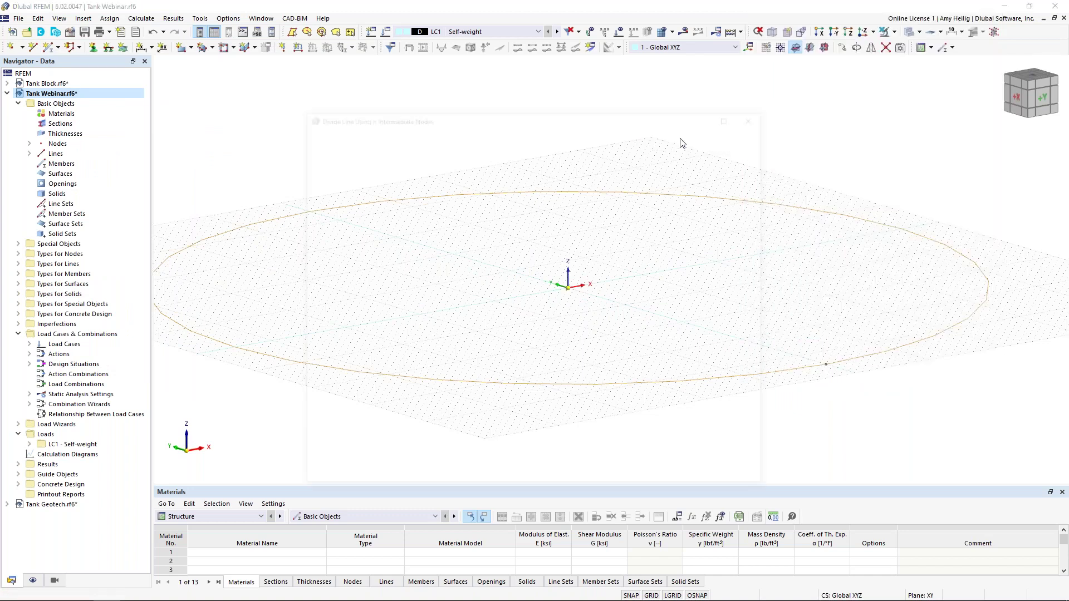
{"action": "left_click", "coordinate": [642, 479]}
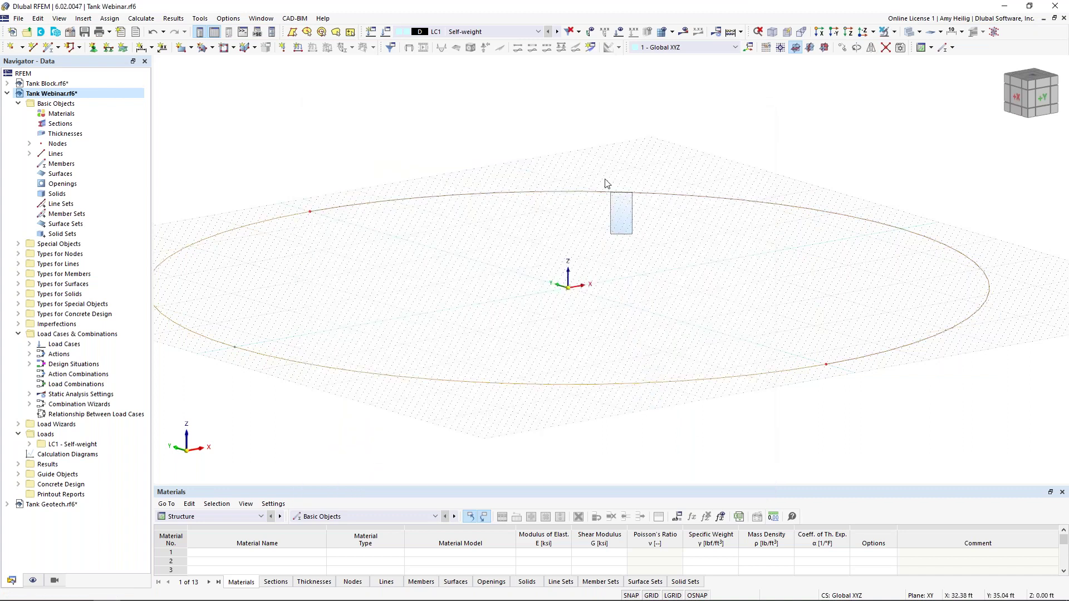
Select both arcs of the circle and begin extruding them into surfaces.
{"action": "scroll", "coordinate": [606, 177], "scroll_direction": "down", "scroll_amount": 1}
{"action": "left_click", "coordinate": [655, 385]}
{"action": "left_click_drag", "start_coordinate": [832, 356], "coordinate": [750, 310]}
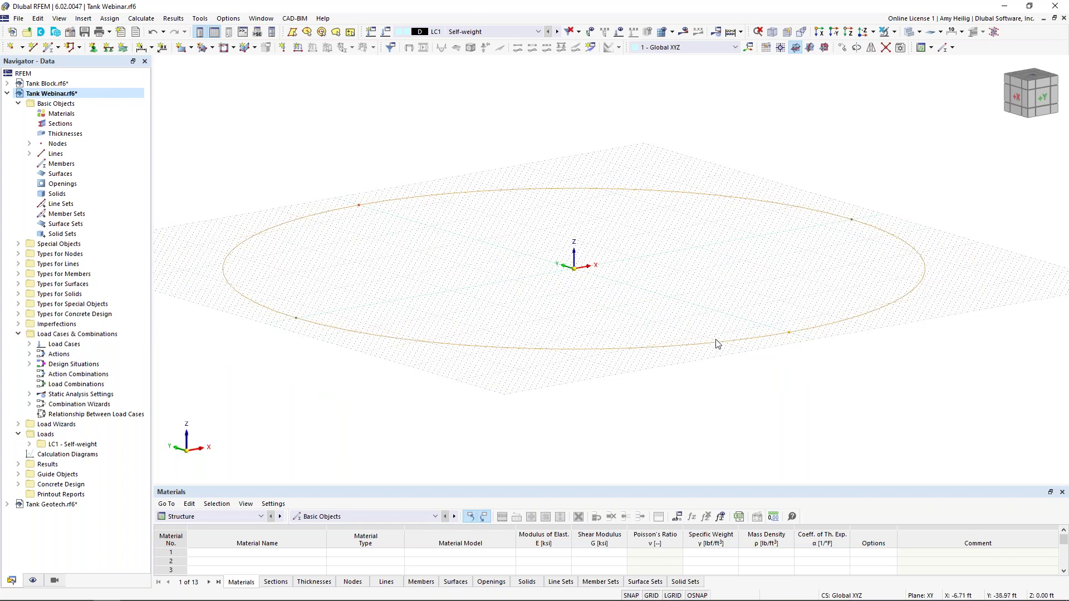
{"action": "middle_click_drag", "start_coordinate": [706, 383], "coordinate": [696, 382], "text": "ctrl"}
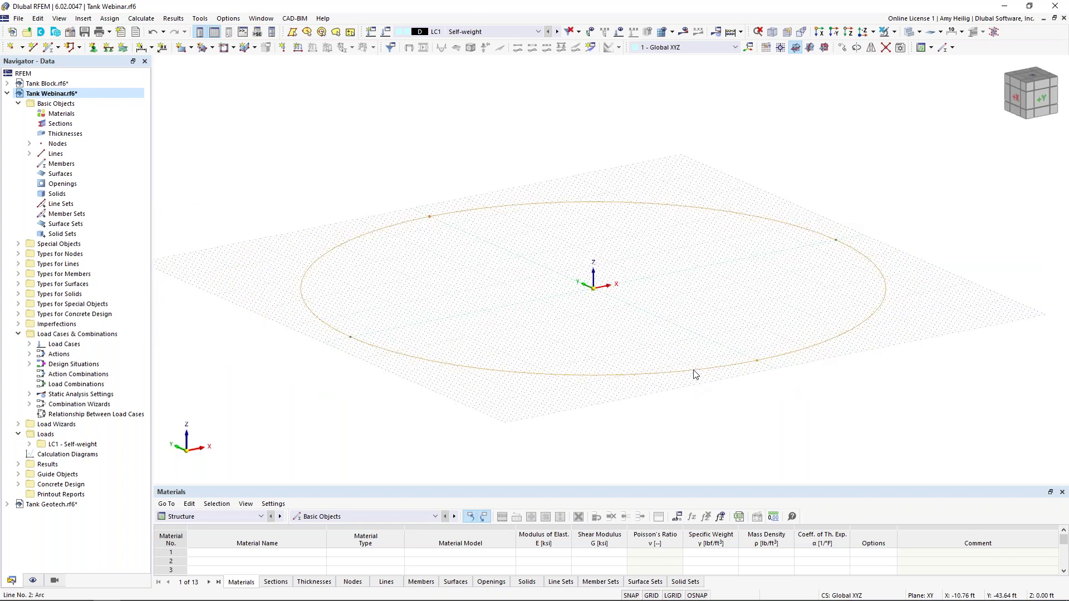
{"action": "right_click", "coordinate": [696, 374]}
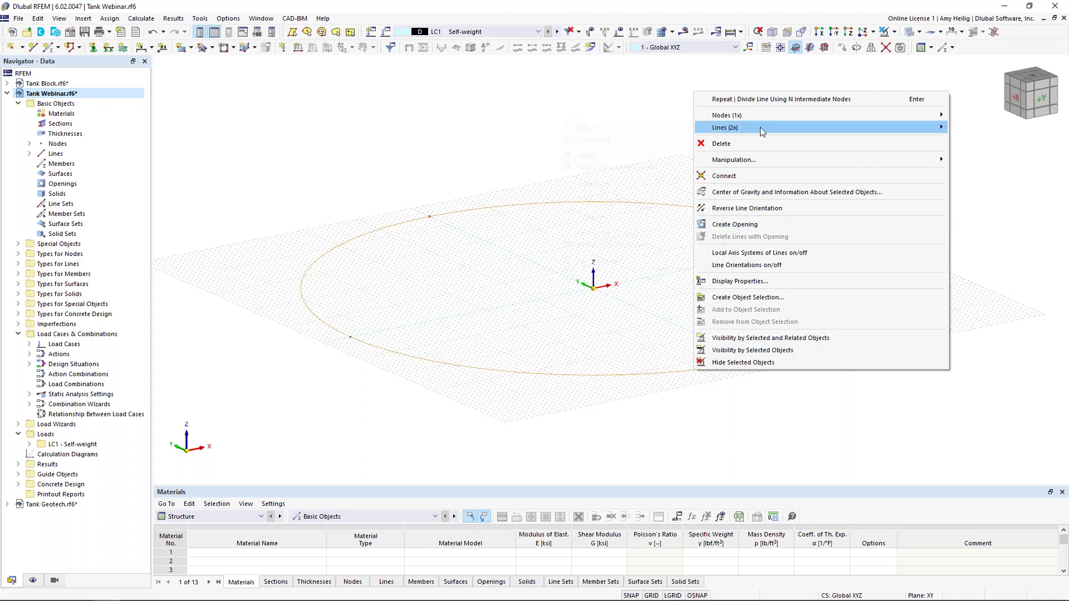
{"action": "mouse_move", "coordinate": [743, 129]}
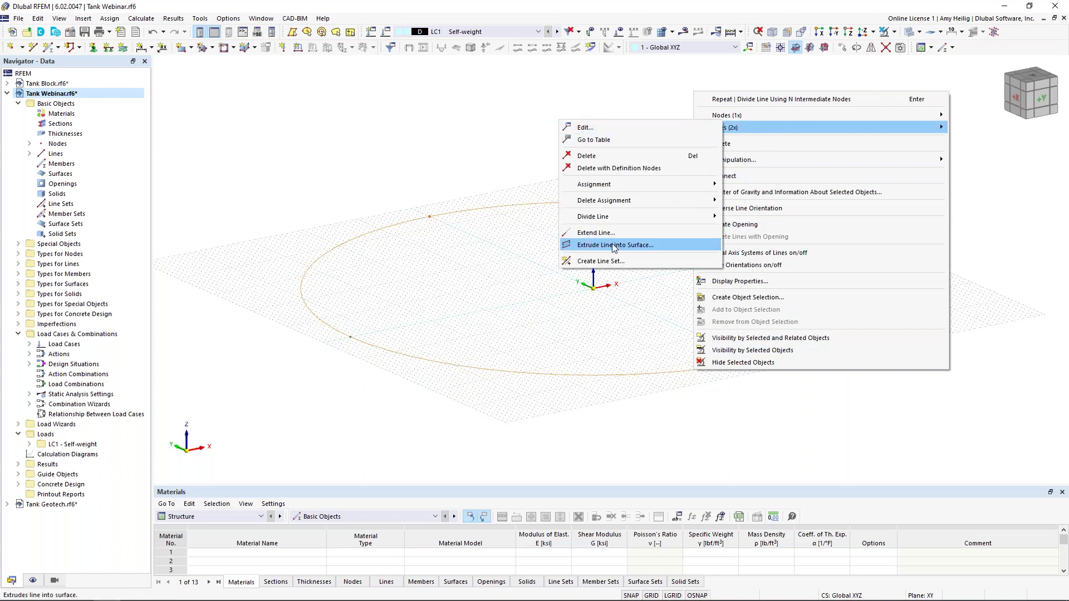
{"action": "left_click", "coordinate": [614, 246]}
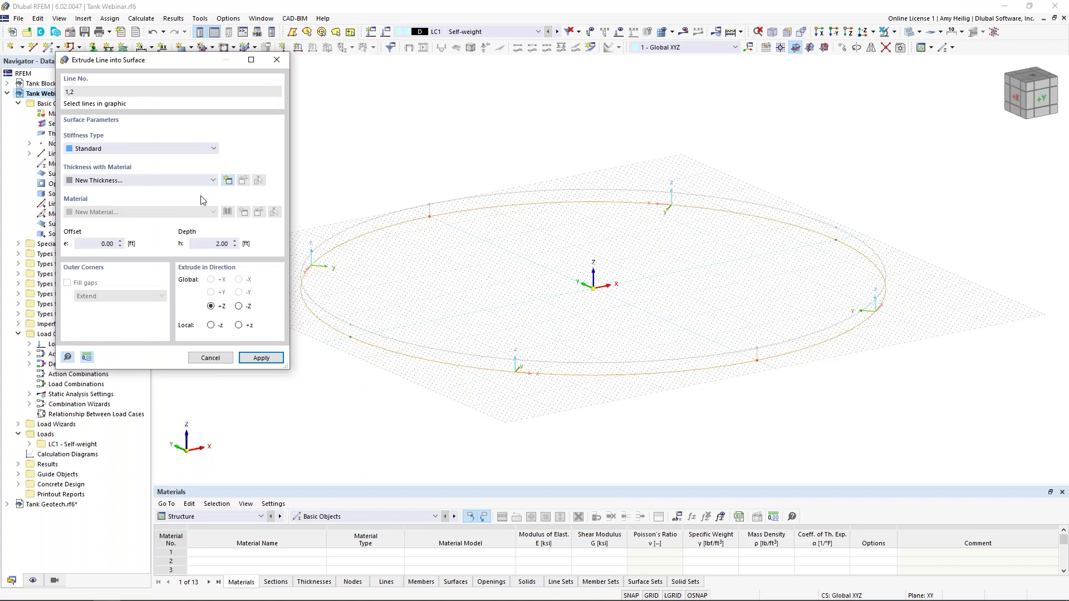
Create a new uniform thickness of 10 in for the extruded surfaces.
{"action": "left_click", "coordinate": [228, 181]}
{"action": "left_click", "coordinate": [364, 221]}
{"action": "type", "text": "10"}
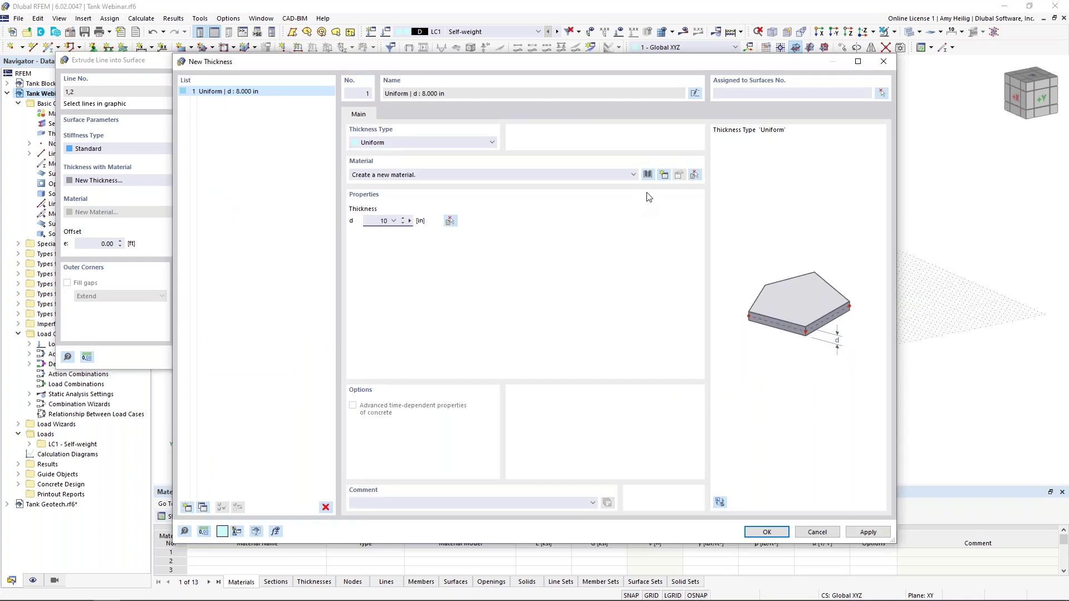
Assign the ACI 318-19 material Concrete f'c = 5000 psi from the United States library to the new thickness.
{"action": "left_click", "coordinate": [647, 176]}
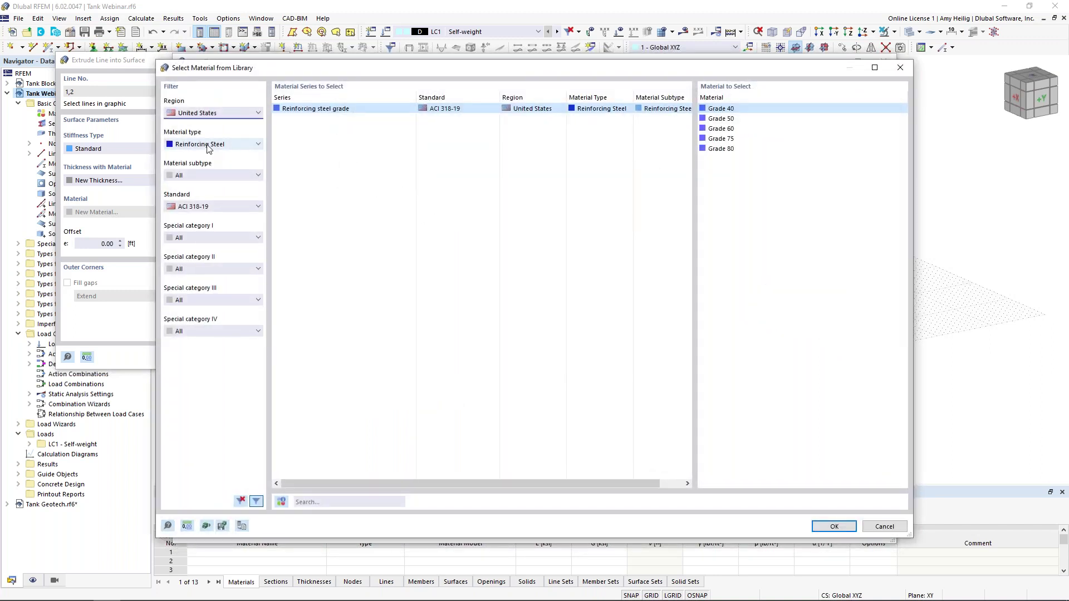
{"action": "left_click", "coordinate": [209, 146]}
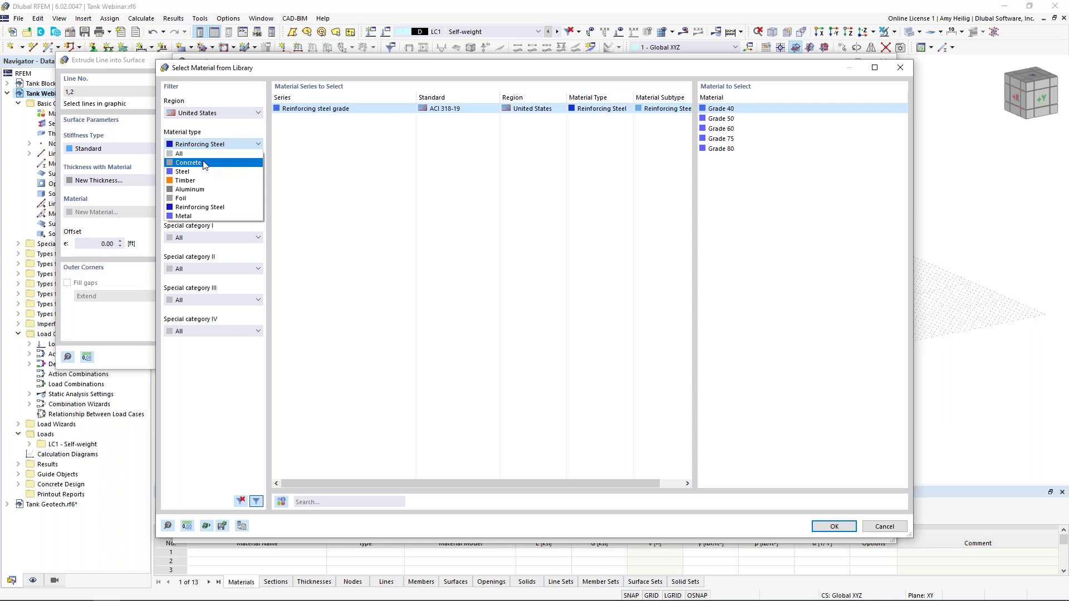
{"action": "left_click", "coordinate": [205, 163]}
{"action": "left_click", "coordinate": [205, 207]}
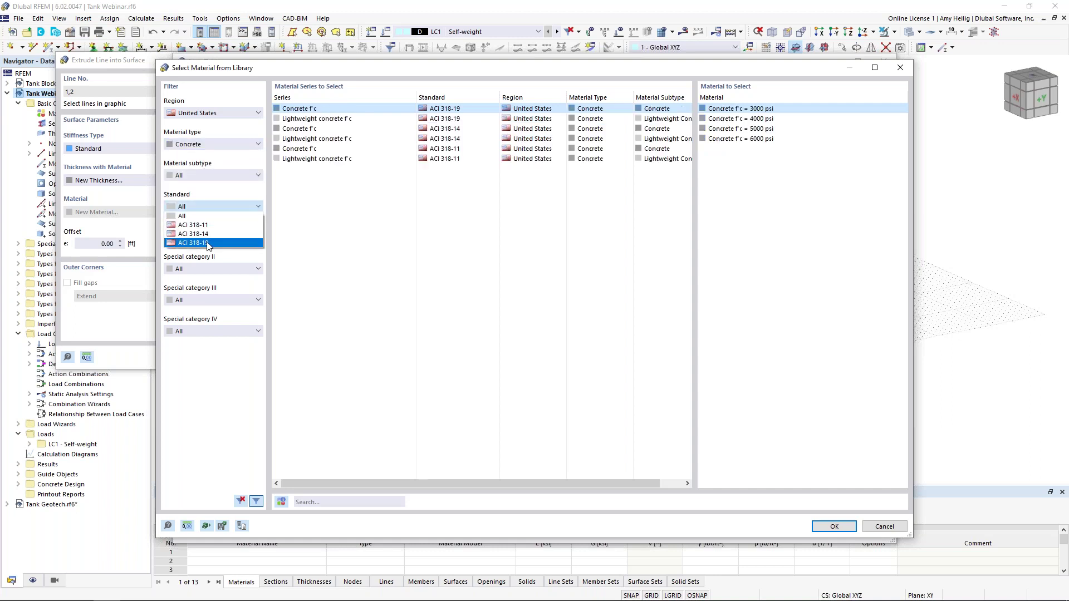
{"action": "left_click", "coordinate": [205, 243]}
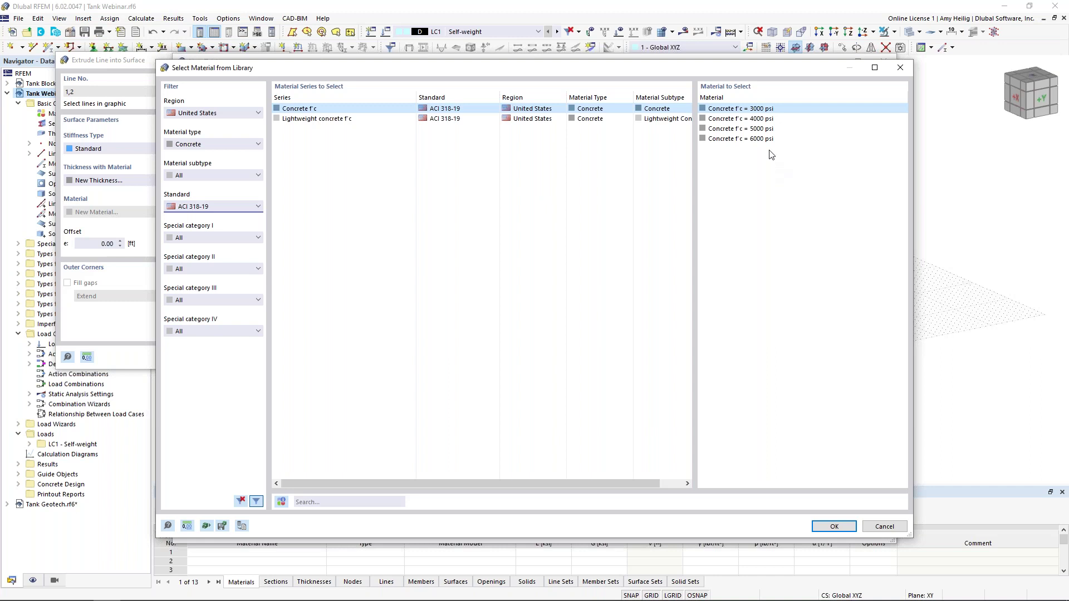
{"action": "left_click", "coordinate": [764, 129]}
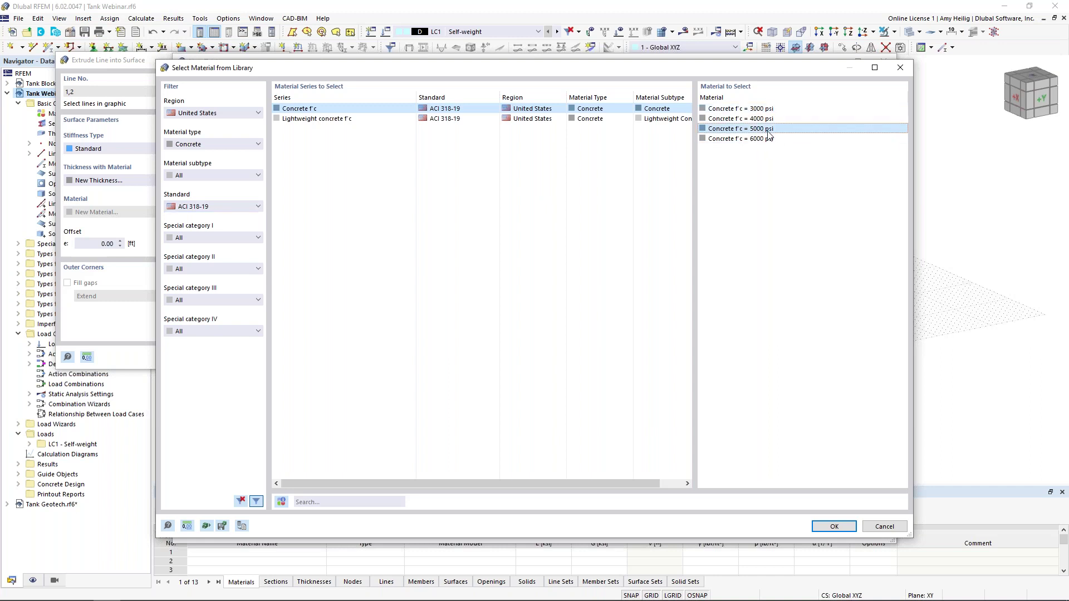
{"action": "left_click", "coordinate": [835, 527]}
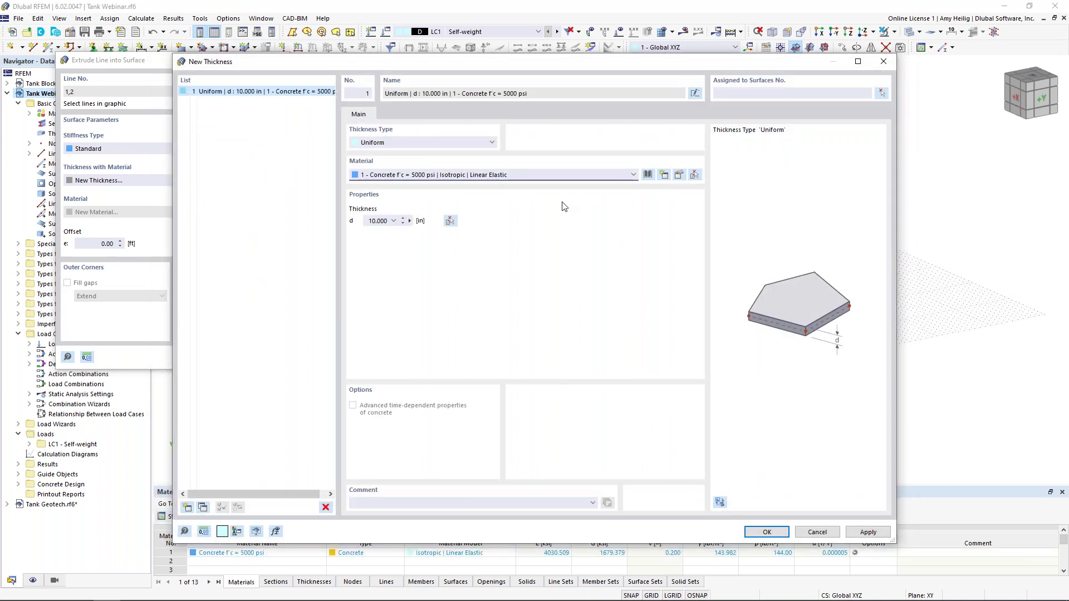
Try the user-defined option for the 5000 psi concrete, review its material values, and discard the material changes.
{"action": "left_click", "coordinate": [677, 176]}
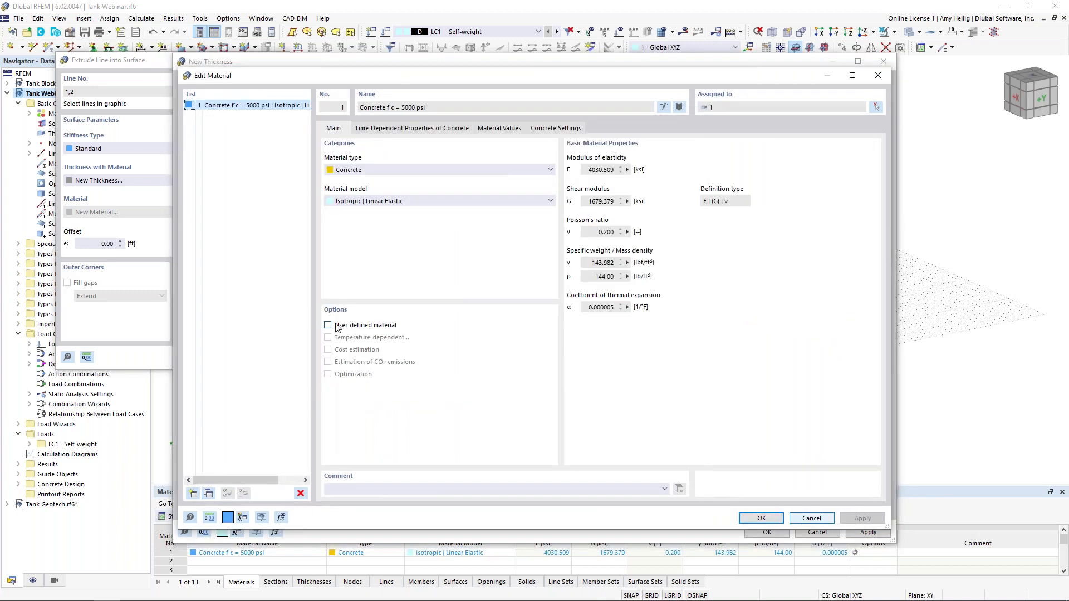
{"action": "left_click", "coordinate": [328, 325]}
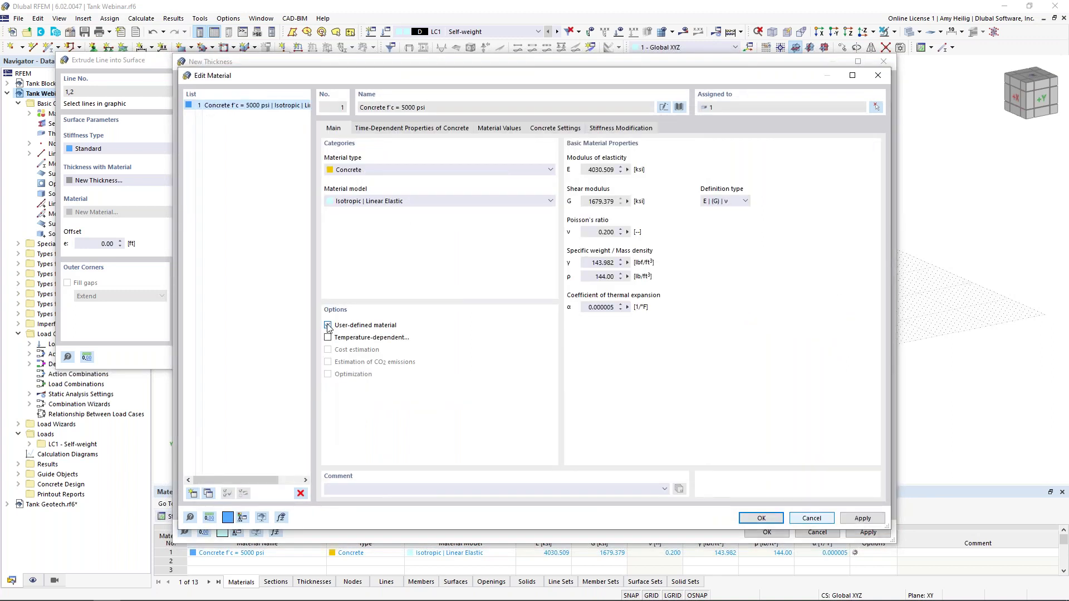
{"action": "left_click", "coordinate": [501, 129]}
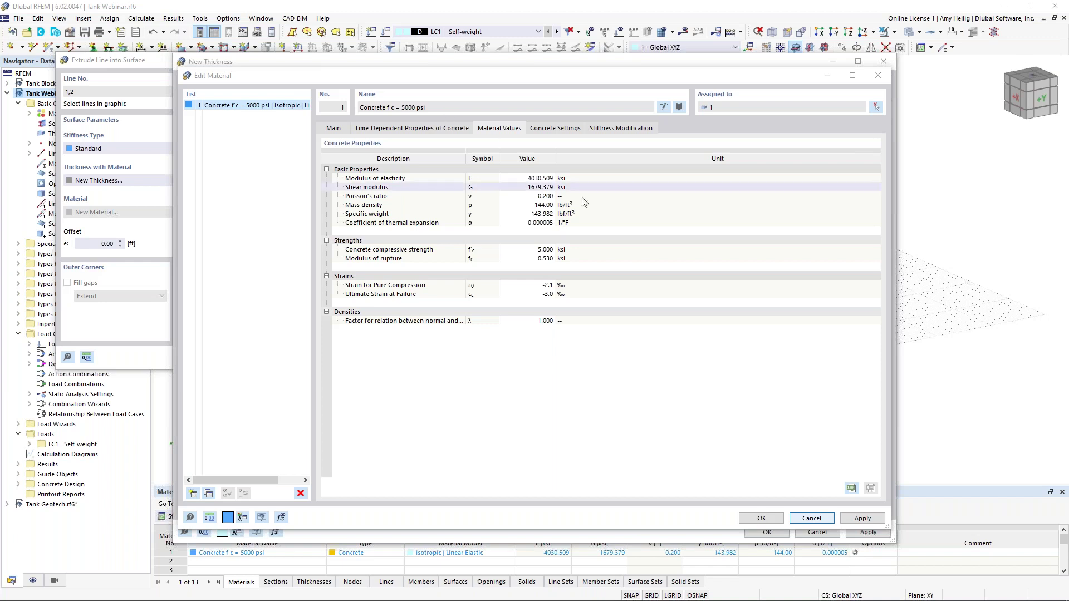
{"action": "left_click", "coordinate": [334, 128]}
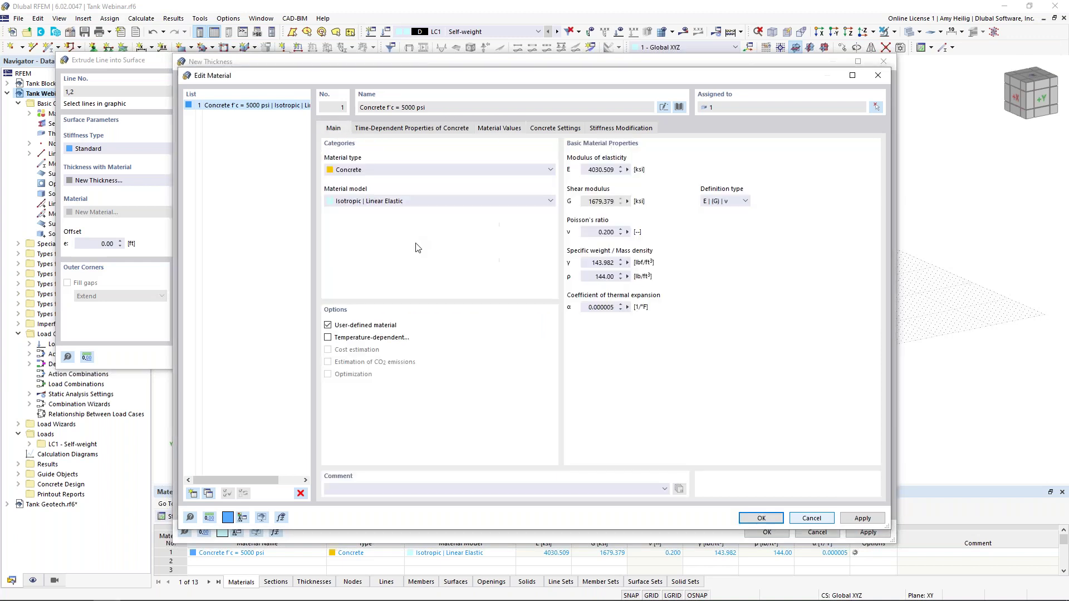
{"action": "left_click", "coordinate": [802, 520]}
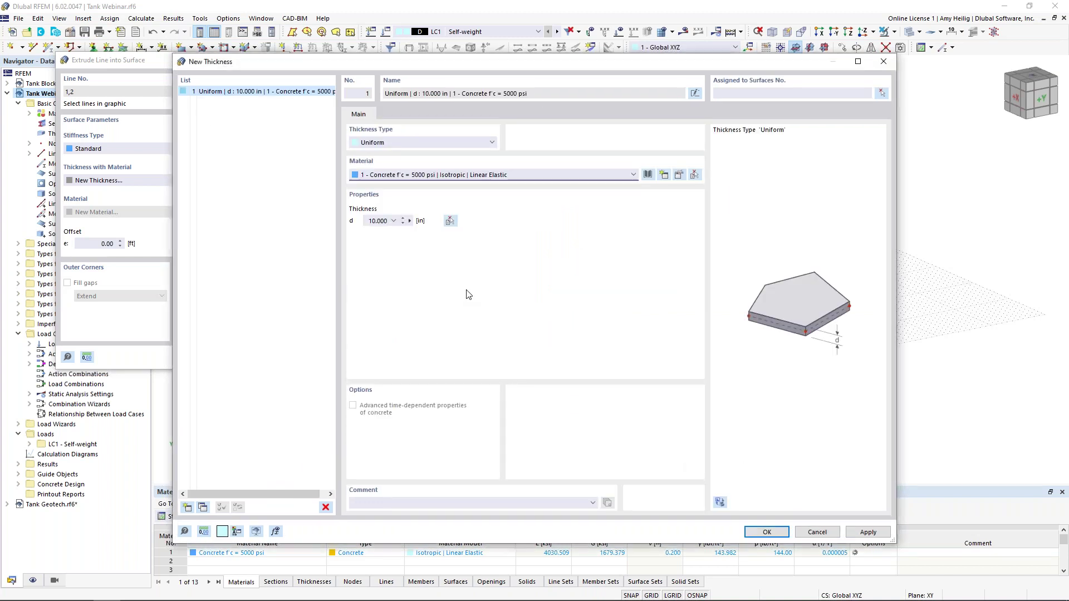
Accept the new thickness and extrude both arcs 17 ft in the global +Z direction as tank walls.
{"action": "left_click", "coordinate": [767, 531]}
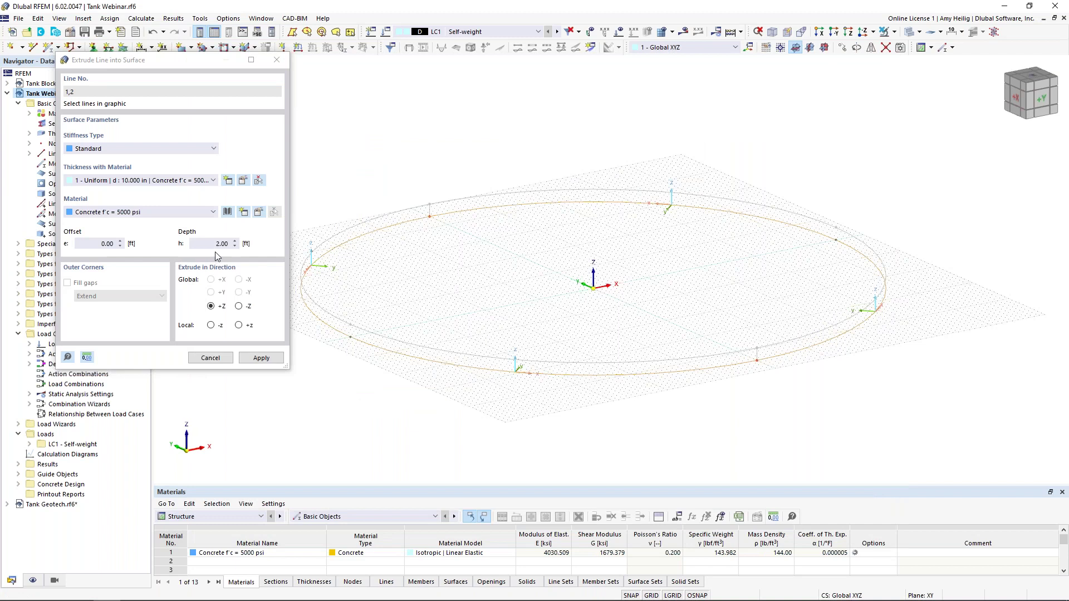
{"action": "left_click", "coordinate": [213, 245]}
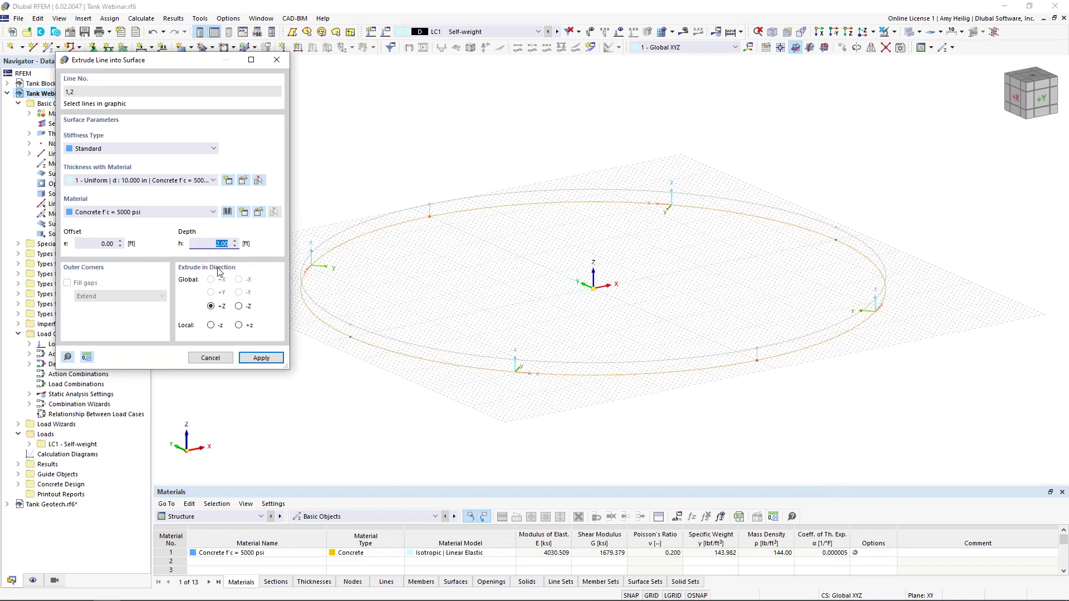
{"action": "type", "text": "17"}
{"action": "left_click", "coordinate": [261, 359]}
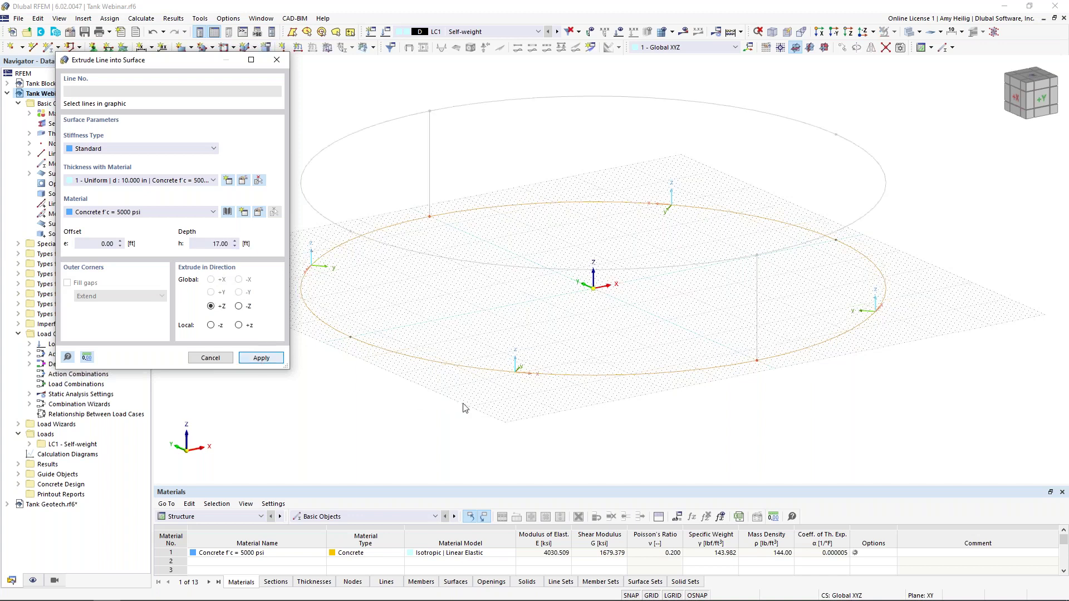
{"action": "key", "text": "Escape"}
Disable the concrete design properties for both tank wall surfaces.
{"action": "middle_click_drag", "start_coordinate": [696, 438], "coordinate": [667, 430], "text": "ctrl"}
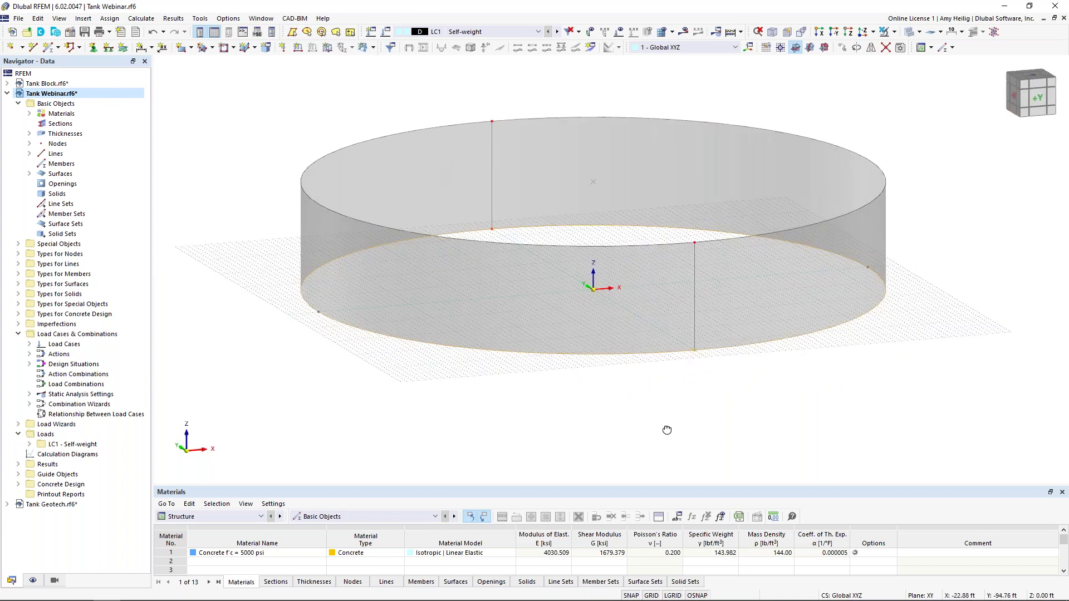
{"action": "left_click_drag", "start_coordinate": [782, 408], "coordinate": [646, 329]}
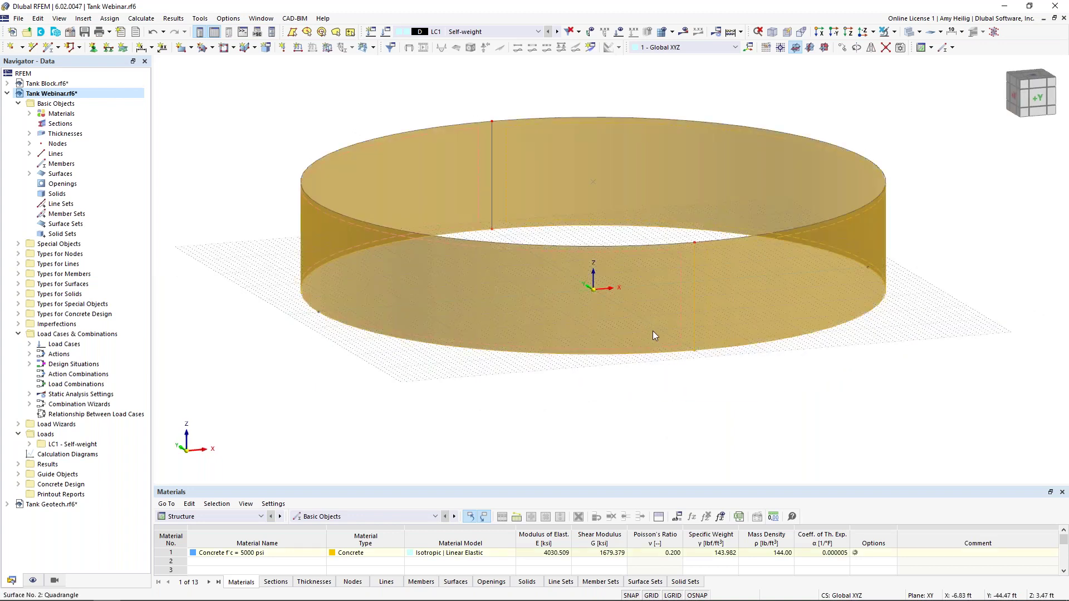
{"action": "double_click", "coordinate": [681, 334]}
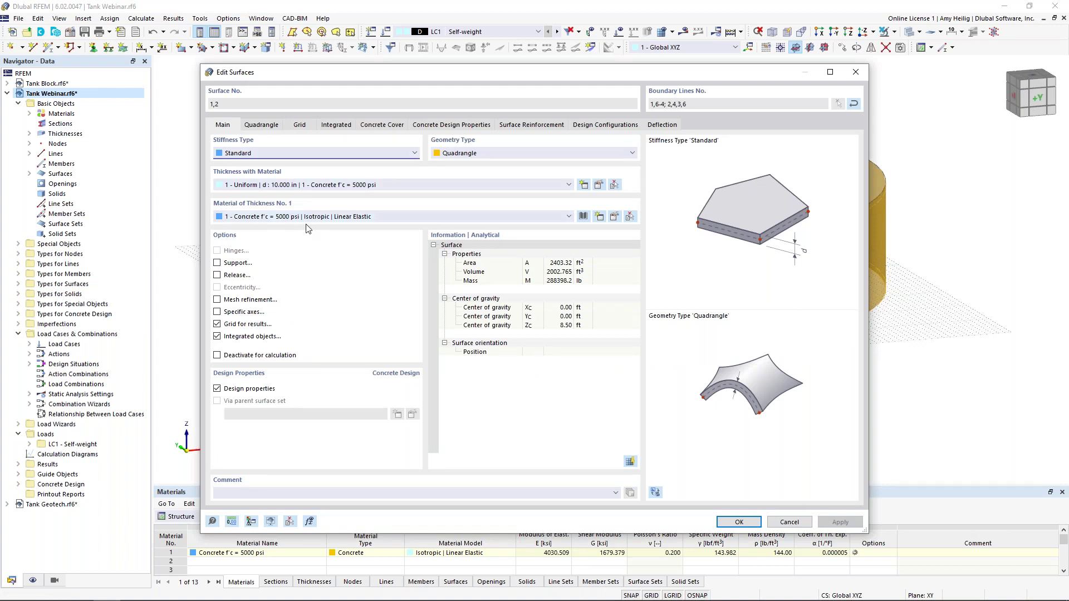
{"action": "left_click", "coordinate": [217, 389]}
{"action": "left_click", "coordinate": [217, 389]}
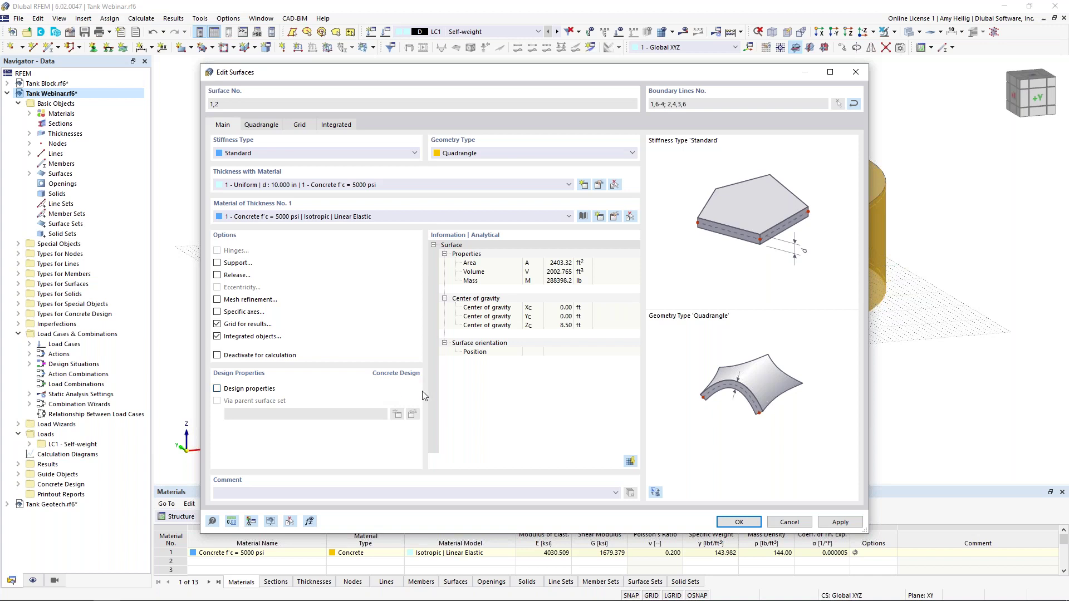
{"action": "left_click", "coordinate": [737, 522]}
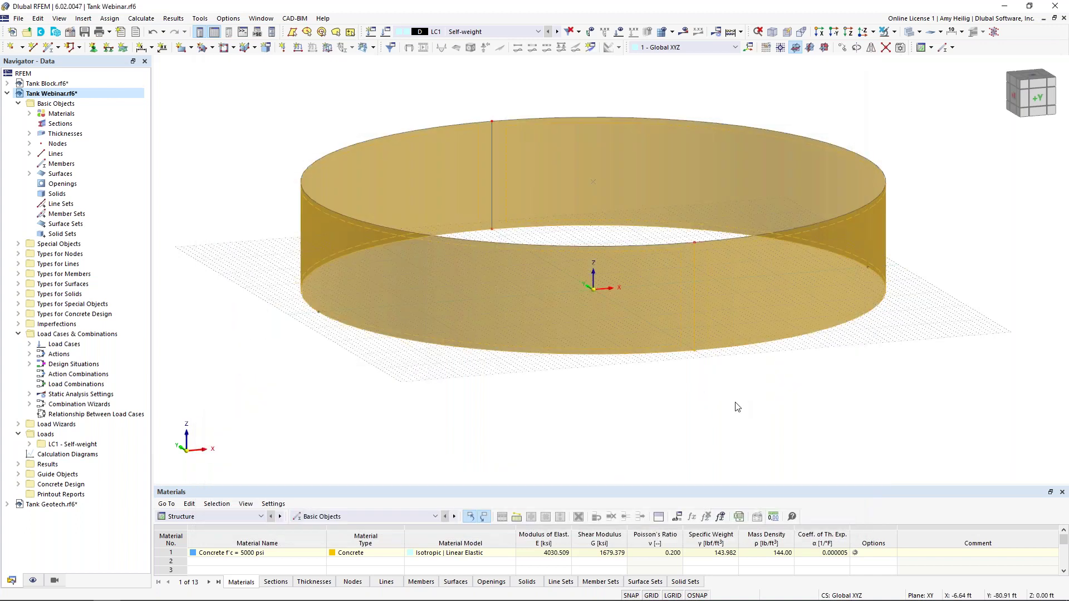
{"action": "left_click", "coordinate": [738, 407]}
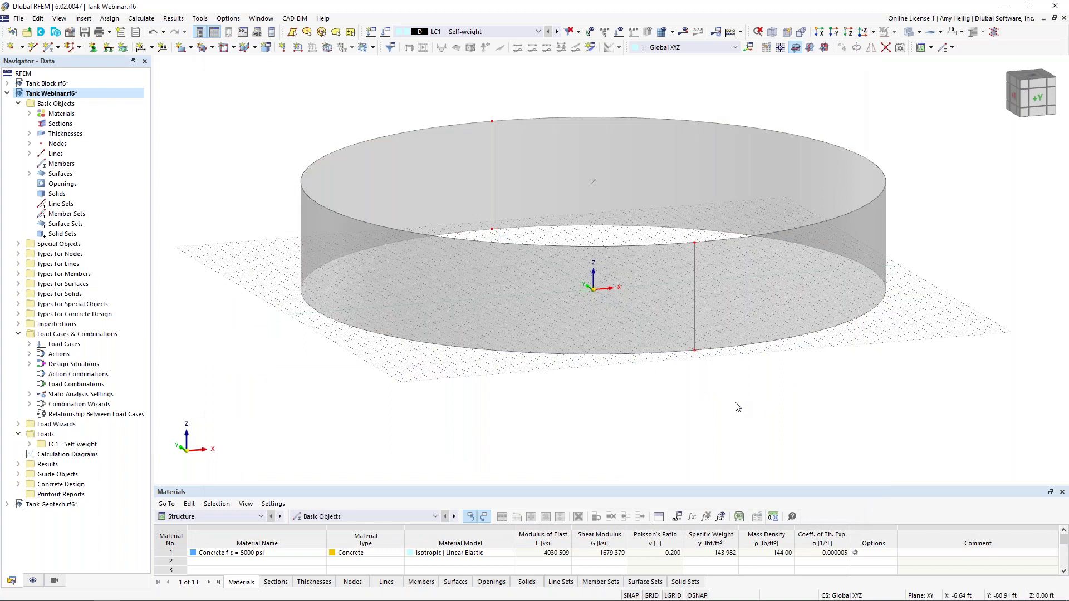
Create a roof apex node at X 0, Y 0, Z 21 ft above the tank center.
{"action": "left_click", "coordinate": [10, 49]}
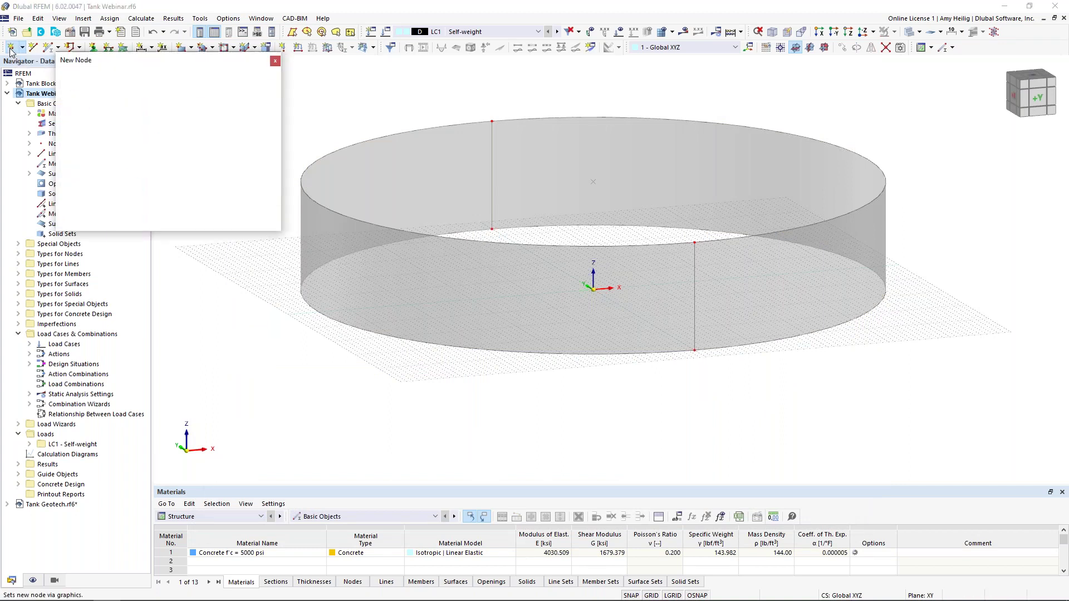
{"action": "left_click", "coordinate": [223, 195]}
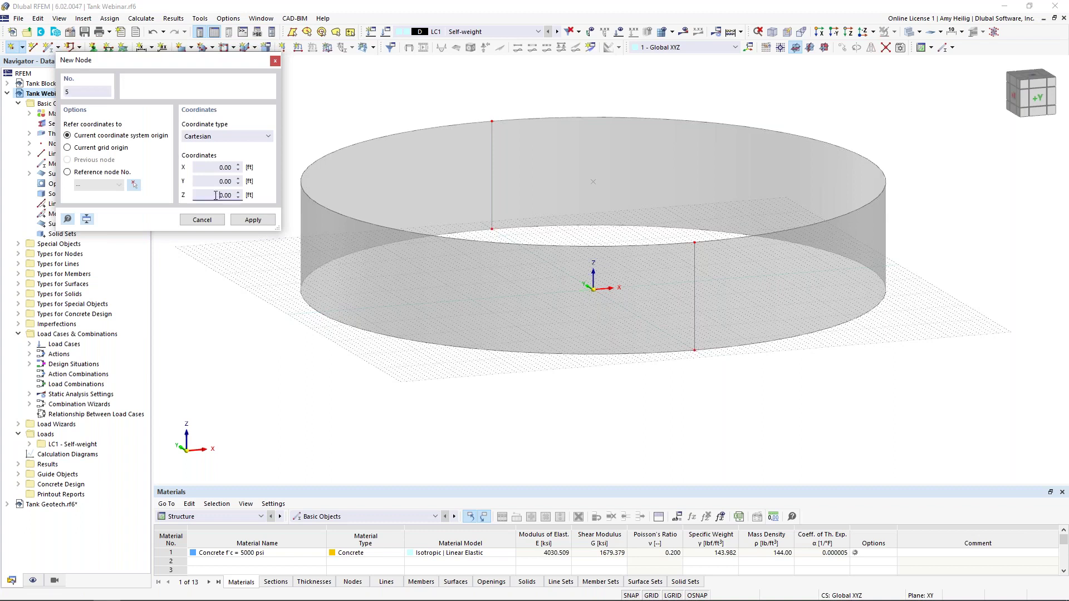
{"action": "type", "text": "21"}
{"action": "left_click", "coordinate": [253, 220]}
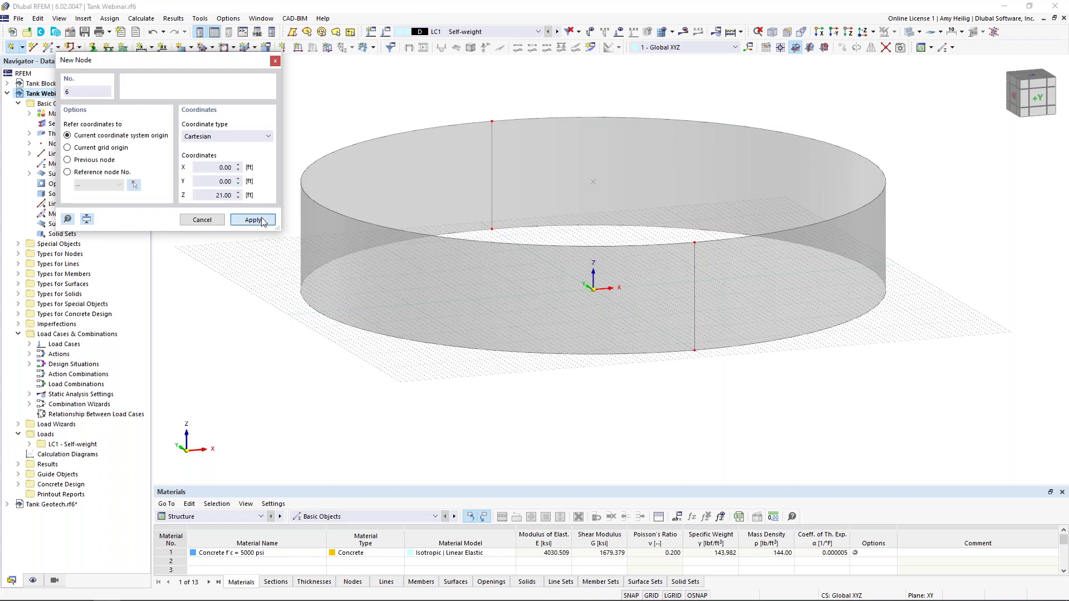
{"action": "key", "text": "Escape"}
{"action": "middle_click_drag", "start_coordinate": [284, 202], "coordinate": [304, 217]}
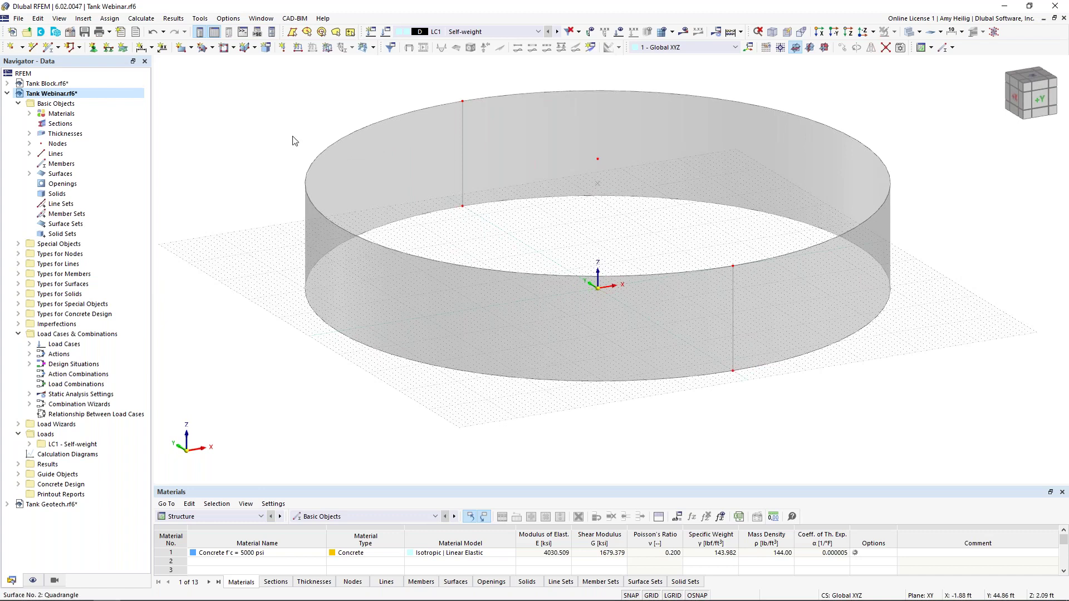
Draw a roof arc between the two opposite wall-top nodes, using the 21 ft apex node as its control point.
{"action": "left_click", "coordinate": [34, 49]}
{"action": "left_click", "coordinate": [109, 125]}
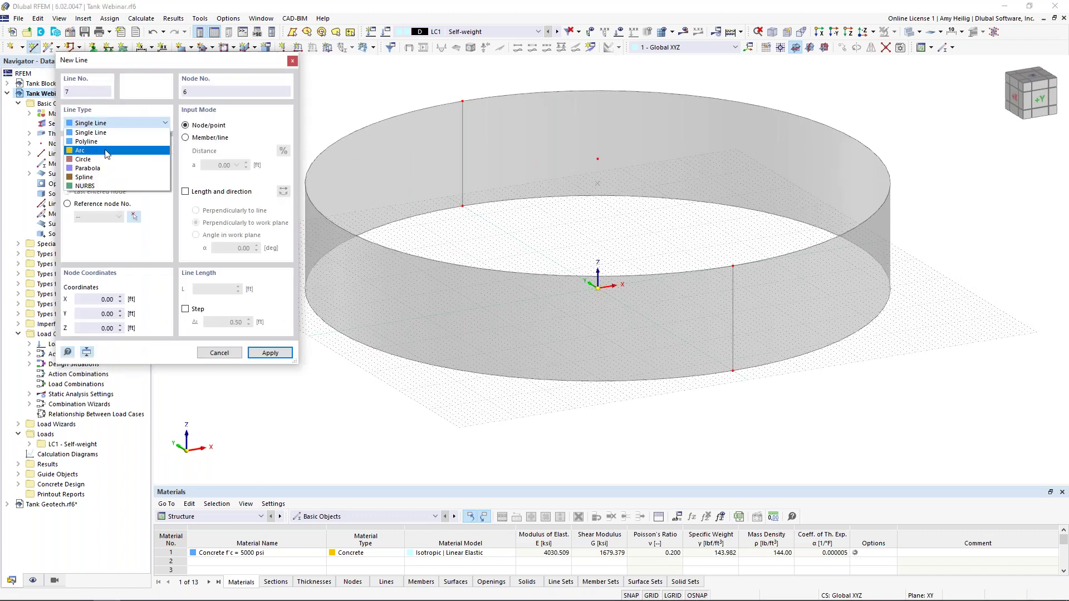
{"action": "left_click", "coordinate": [106, 150]}
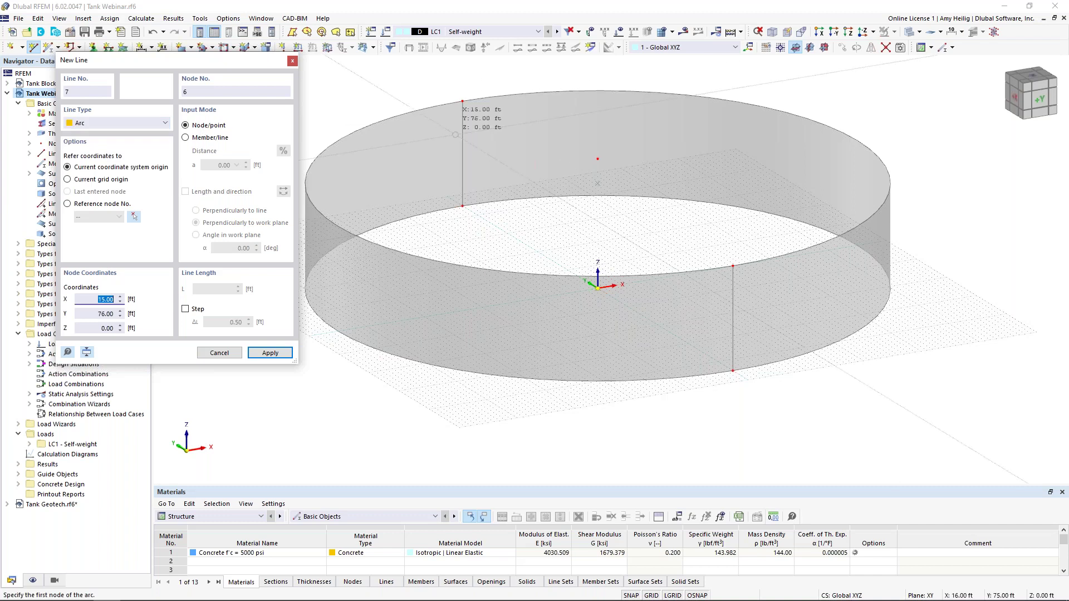
{"action": "left_click", "coordinate": [462, 101]}
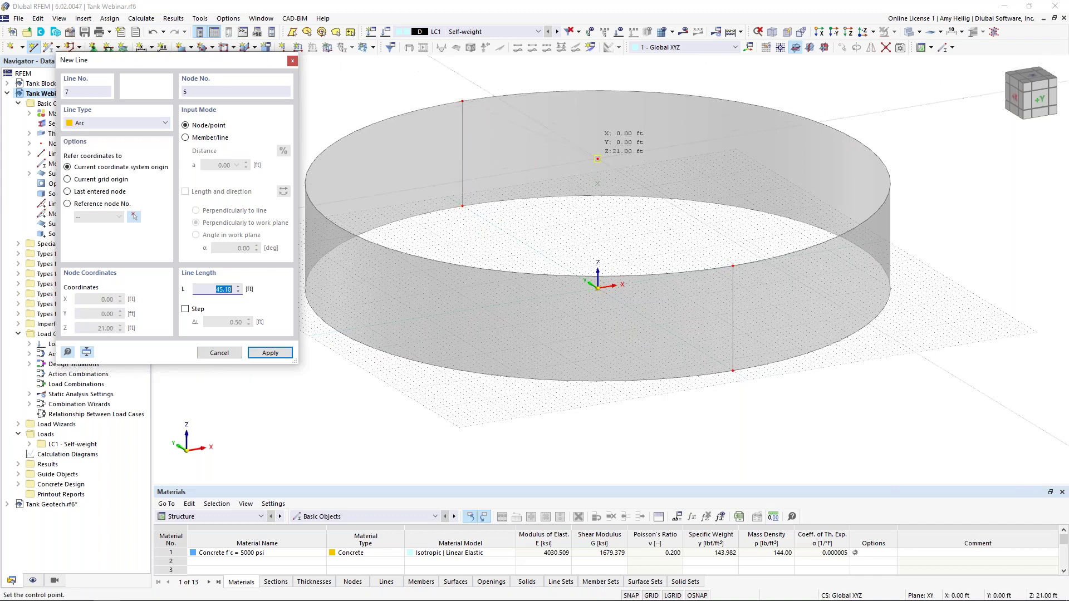
{"action": "left_click", "coordinate": [597, 159]}
{"action": "left_click", "coordinate": [733, 265]}
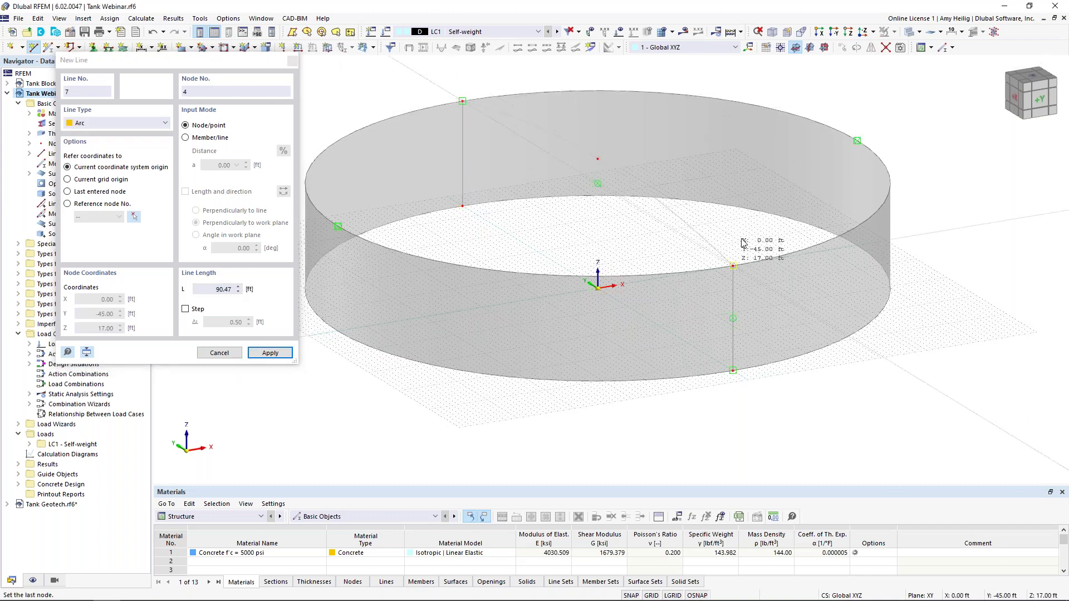
{"action": "key", "text": "Escape"}
Connect the roof arc with the apex node at their intersection so the arc is split into two lines.
{"action": "middle_click_drag", "start_coordinate": [737, 234], "coordinate": [701, 265], "text": "ctrl"}
{"action": "scroll", "coordinate": [700, 265], "scroll_direction": "down", "scroll_amount": 1}
{"action": "scroll", "coordinate": [631, 262], "scroll_direction": "down", "scroll_amount": 1}
{"action": "middle_click_drag", "start_coordinate": [659, 243], "coordinate": [677, 256]}
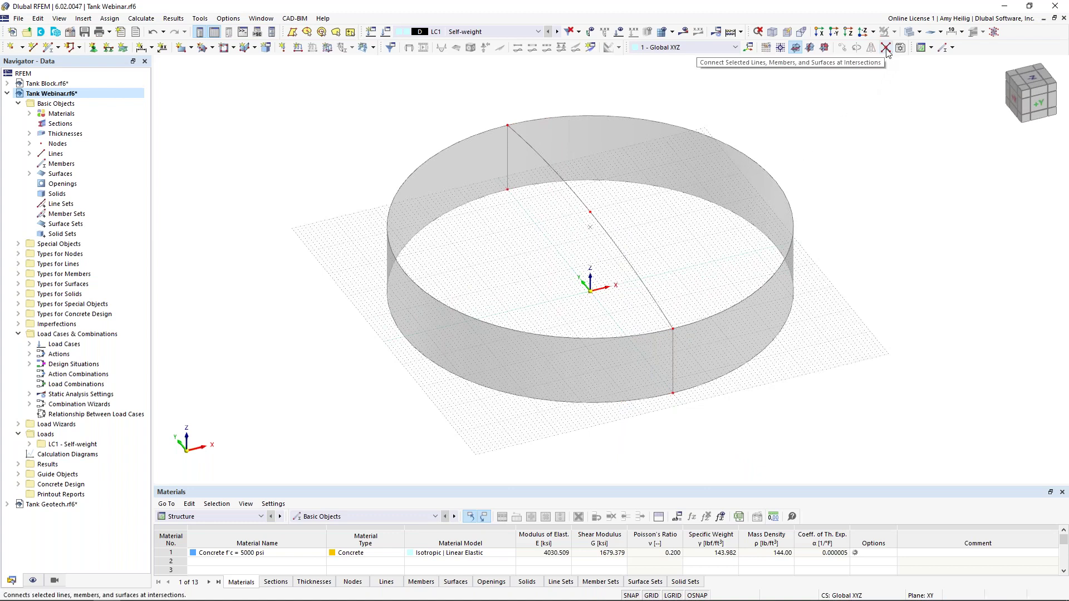
{"action": "left_click_drag", "start_coordinate": [558, 195], "coordinate": [632, 241]}
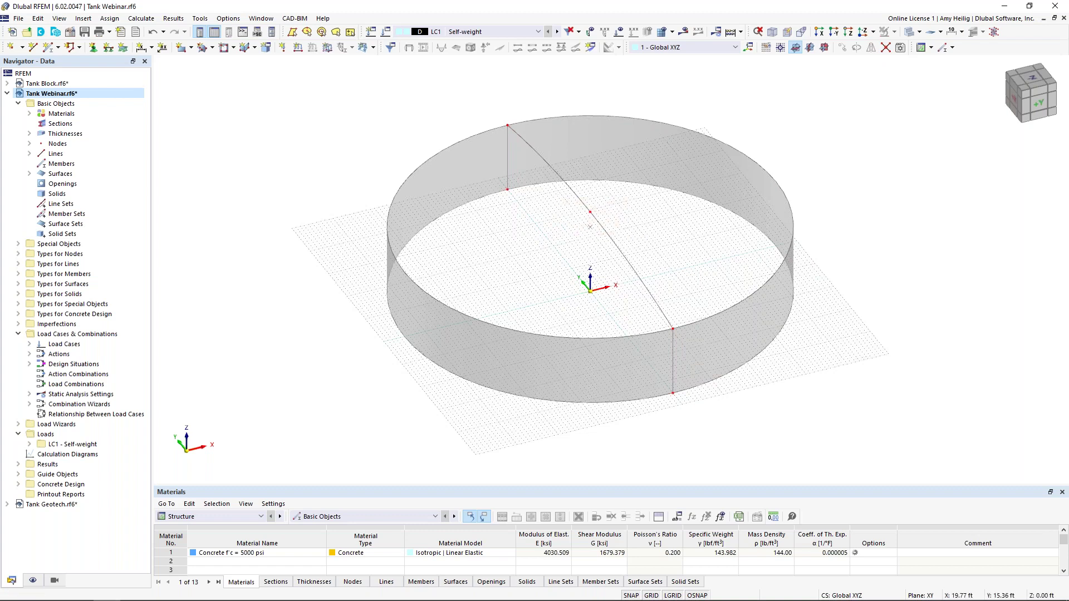
{"action": "left_click", "coordinate": [576, 198]}
{"action": "middle_click_drag", "start_coordinate": [625, 231], "coordinate": [607, 249]}
{"action": "left_click", "coordinate": [622, 251]}
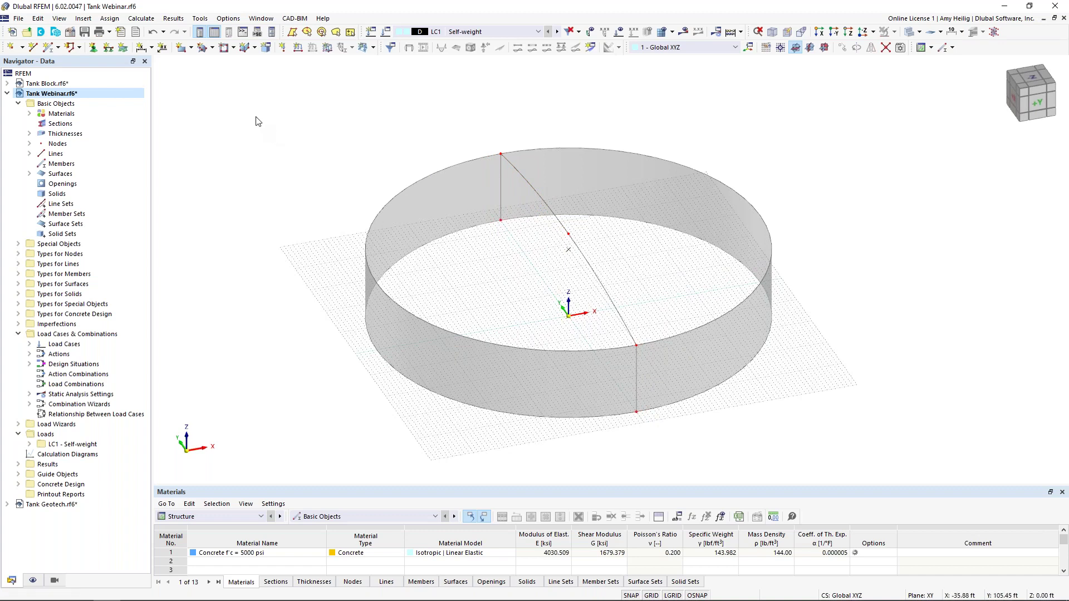
Create two quadrangle roof surfaces from the roof arcs and the wall-top arcs, with 10 in uniform thickness and design properties disabled.
{"action": "left_click", "coordinate": [190, 48]}
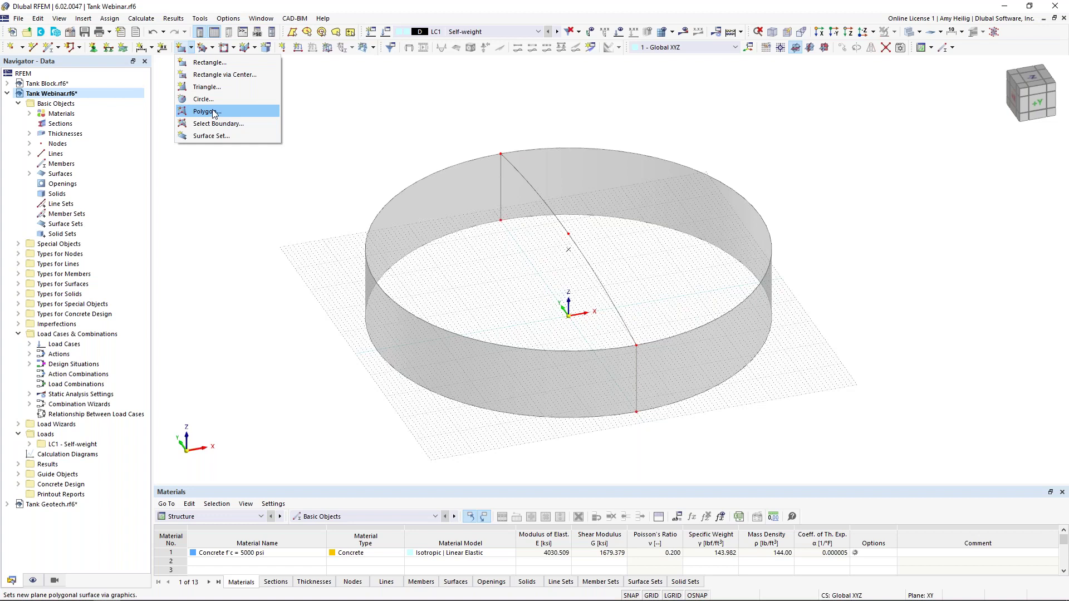
{"action": "left_click", "coordinate": [212, 48]}
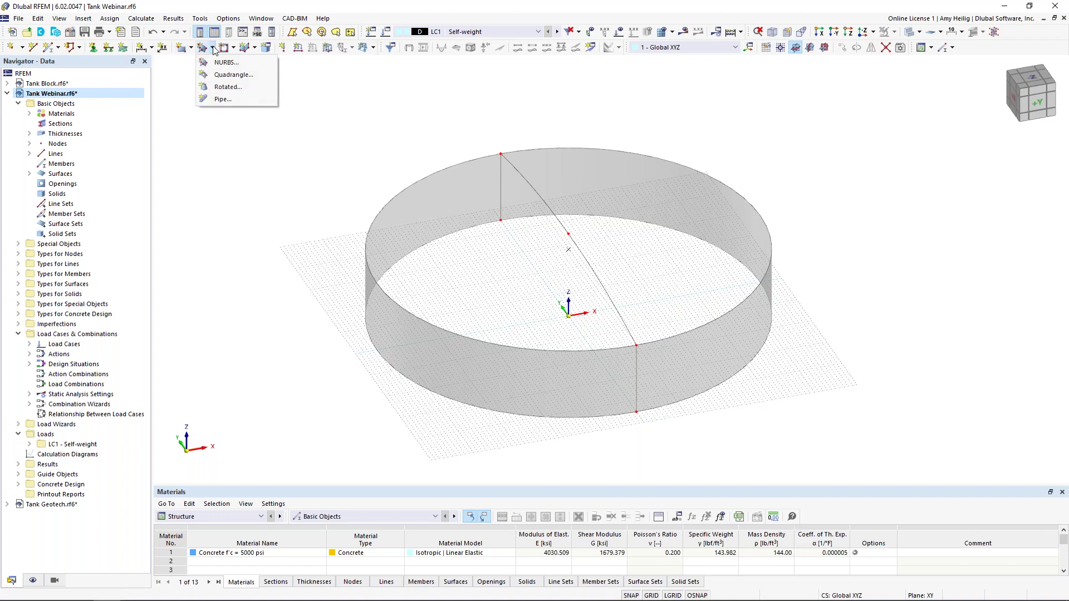
{"action": "left_click", "coordinate": [219, 76]}
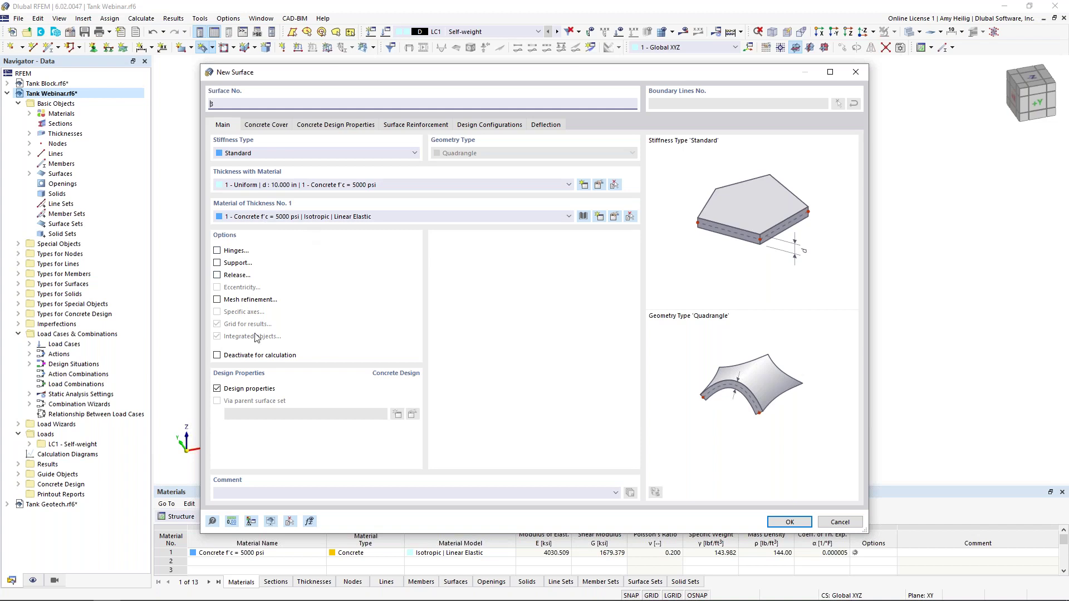
{"action": "left_click", "coordinate": [217, 389]}
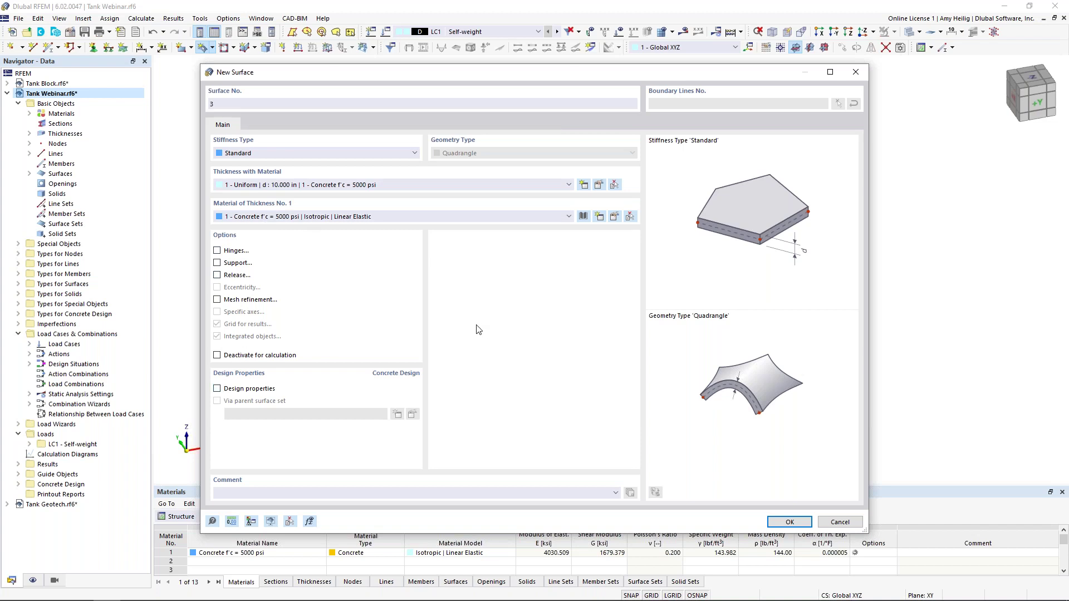
{"action": "left_click", "coordinate": [790, 522]}
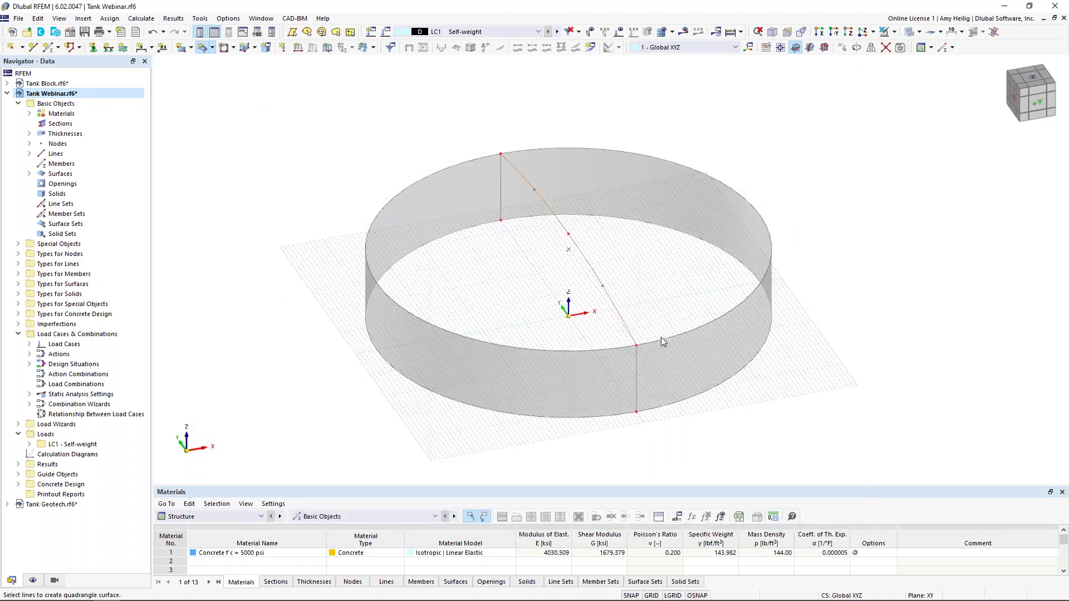
{"action": "left_click", "coordinate": [639, 331]}
{"action": "left_click", "coordinate": [621, 326]}
{"action": "left_click", "coordinate": [597, 351]}
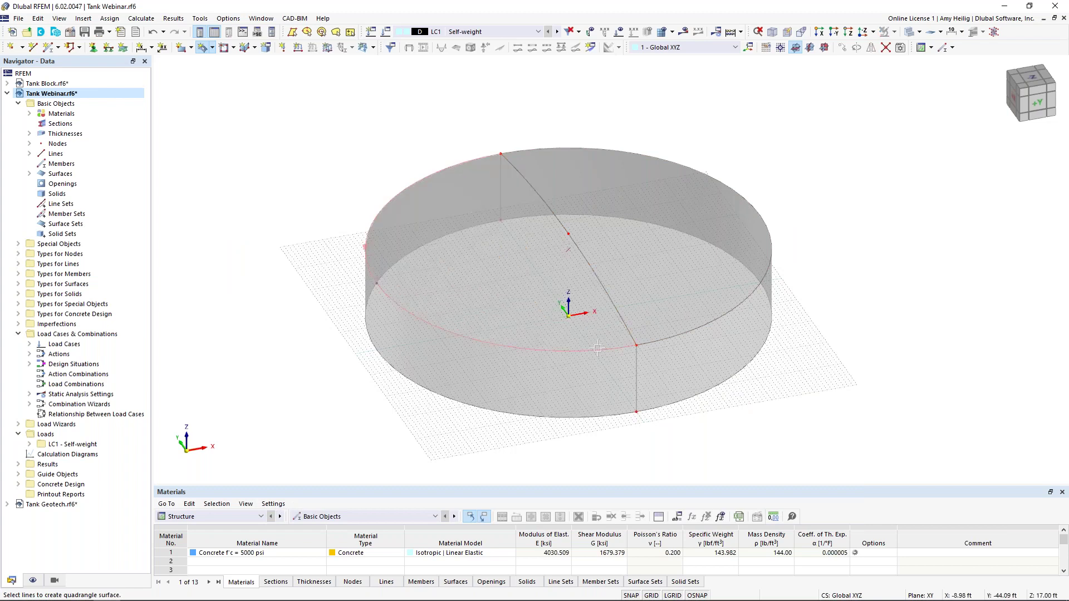
{"action": "key", "text": "Escape"}
{"action": "middle_click_drag", "start_coordinate": [778, 333], "coordinate": [804, 316]}
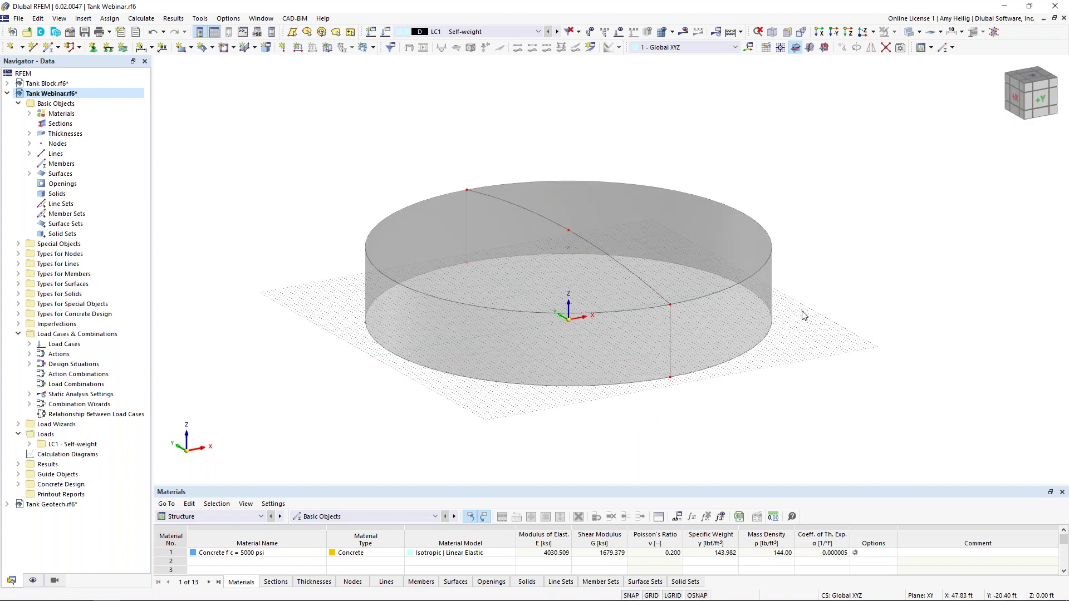
Start a new circular surface and create a uniform 12 in thickness of Concrete f'c = 5000 psi for it.
{"action": "scroll", "coordinate": [770, 365], "scroll_direction": "up", "scroll_amount": 3}
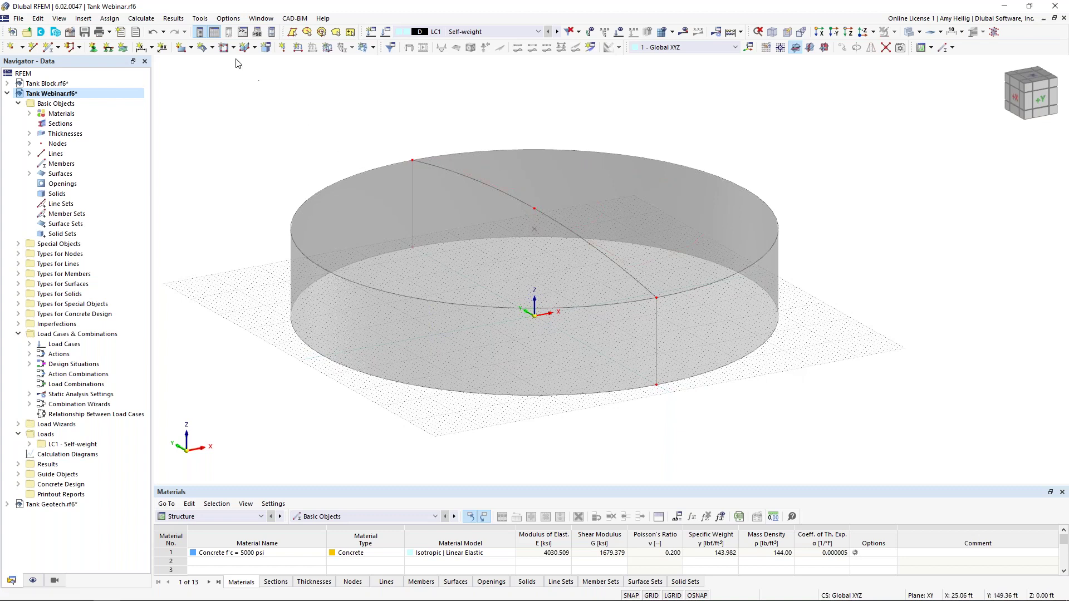
{"action": "left_click", "coordinate": [193, 49]}
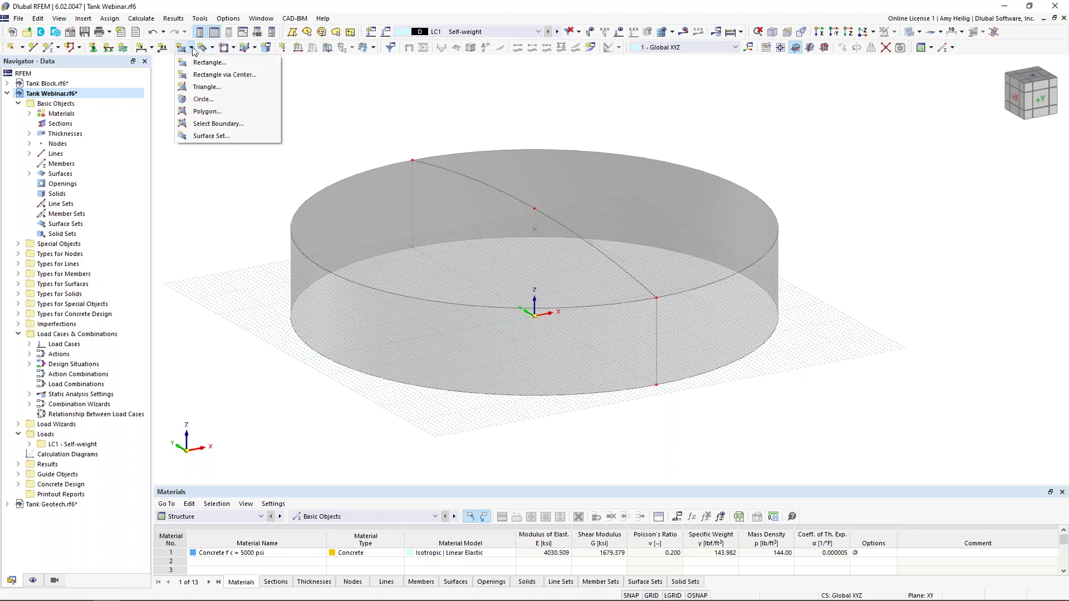
{"action": "left_click", "coordinate": [203, 99]}
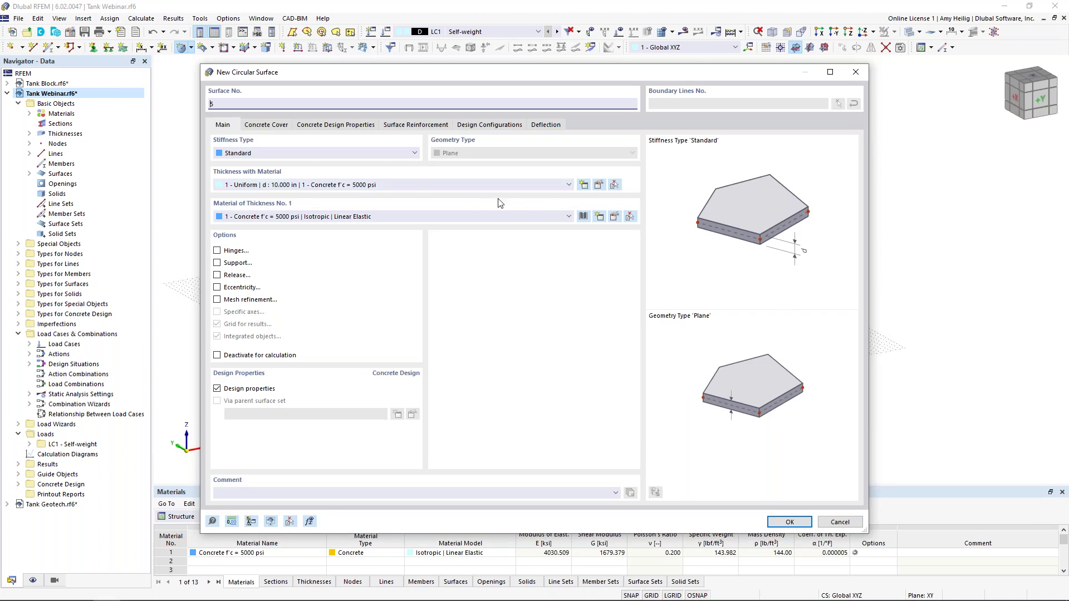
{"action": "left_click", "coordinate": [584, 185]}
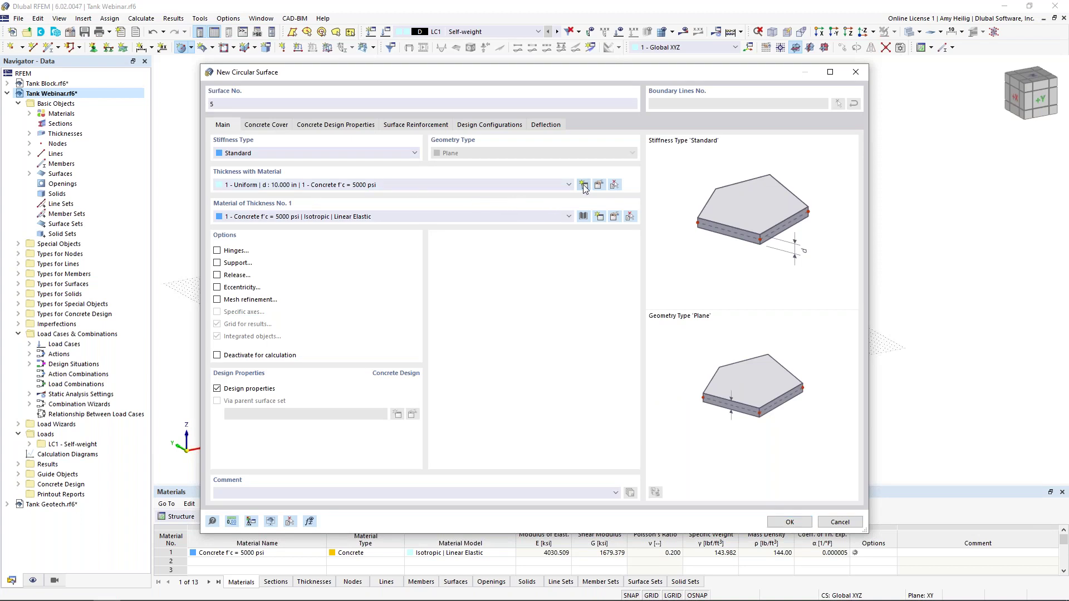
{"action": "double_click", "coordinate": [395, 221]}
{"action": "type", "text": "12"}
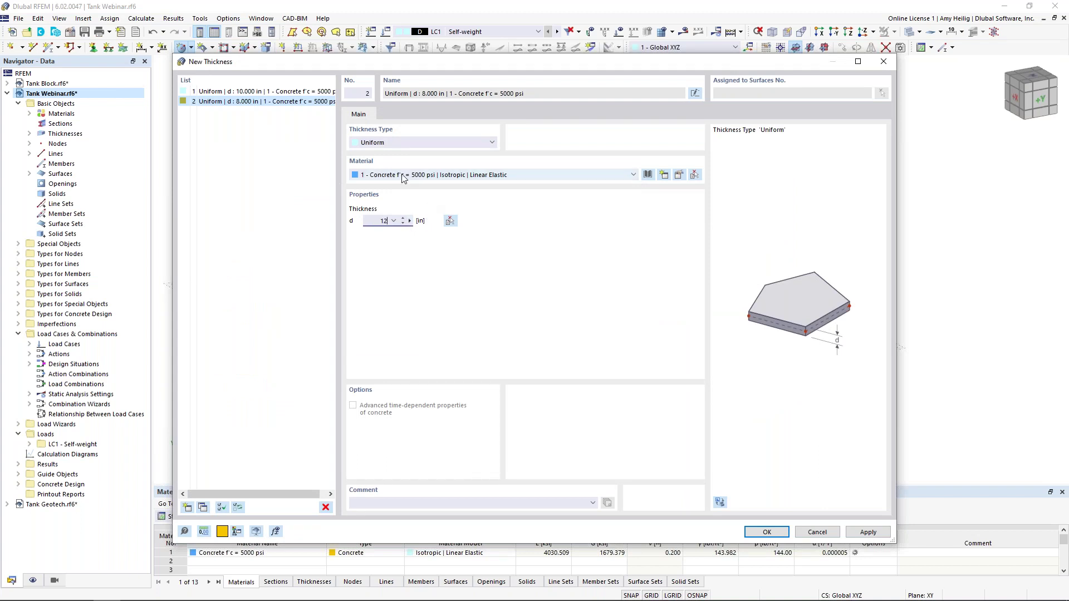
{"action": "left_click", "coordinate": [778, 534]}
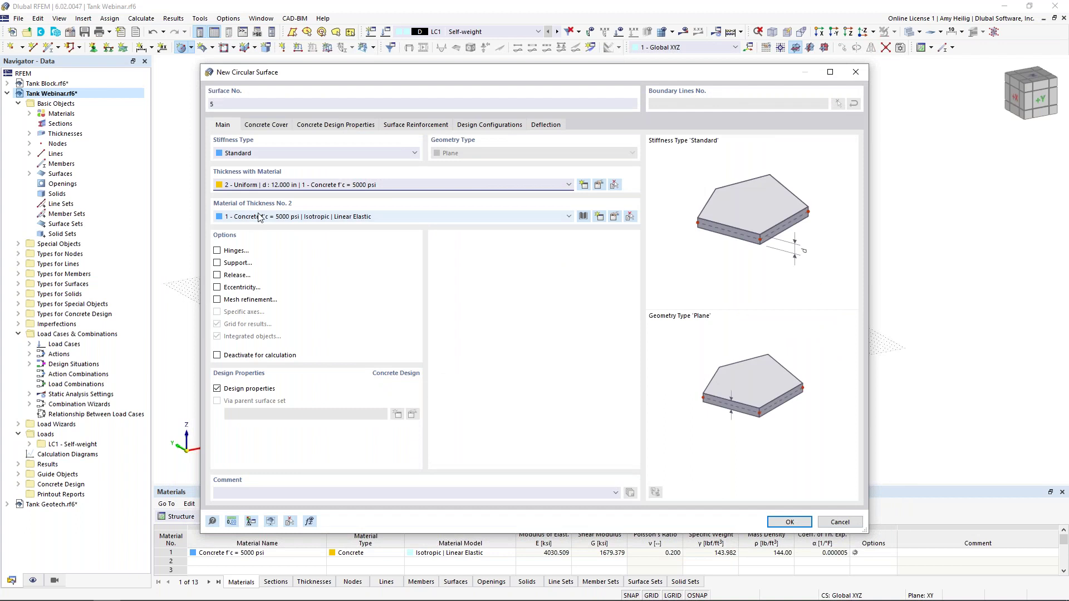
Disable the circular surface's design properties and place it as the base slab, centered at the origin with a 48 ft radius.
{"action": "left_click", "coordinate": [218, 389]}
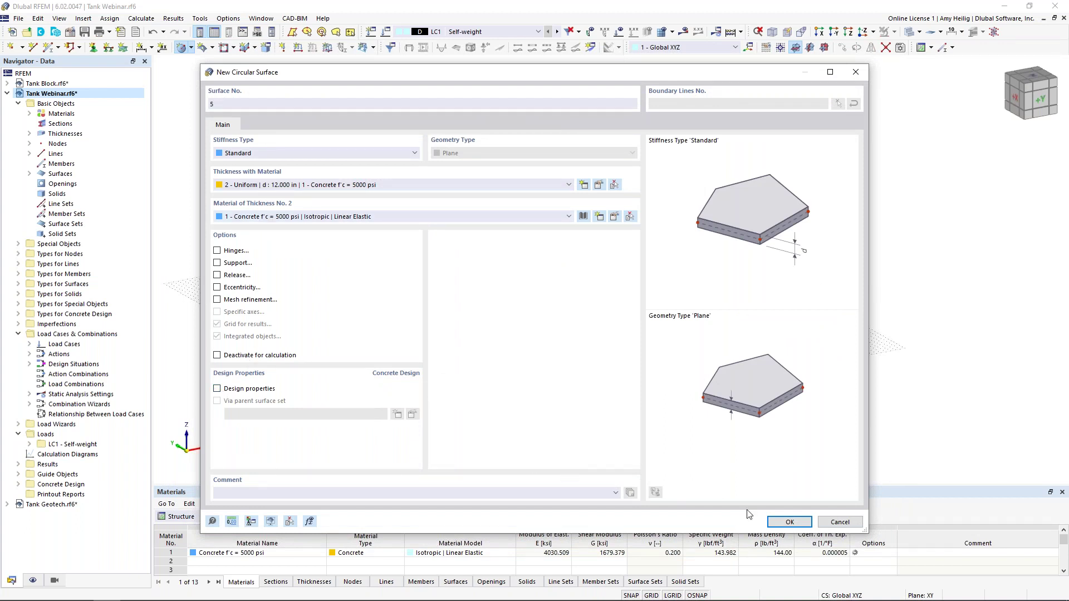
{"action": "left_click", "coordinate": [782, 523]}
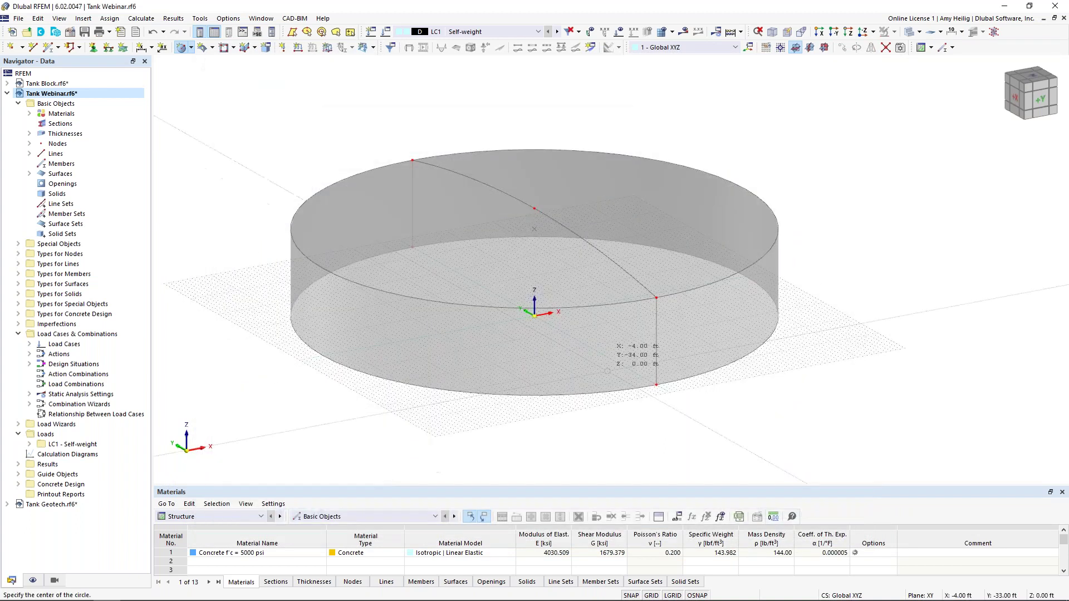
{"action": "scroll", "coordinate": [572, 327], "scroll_direction": "up", "scroll_amount": 2}
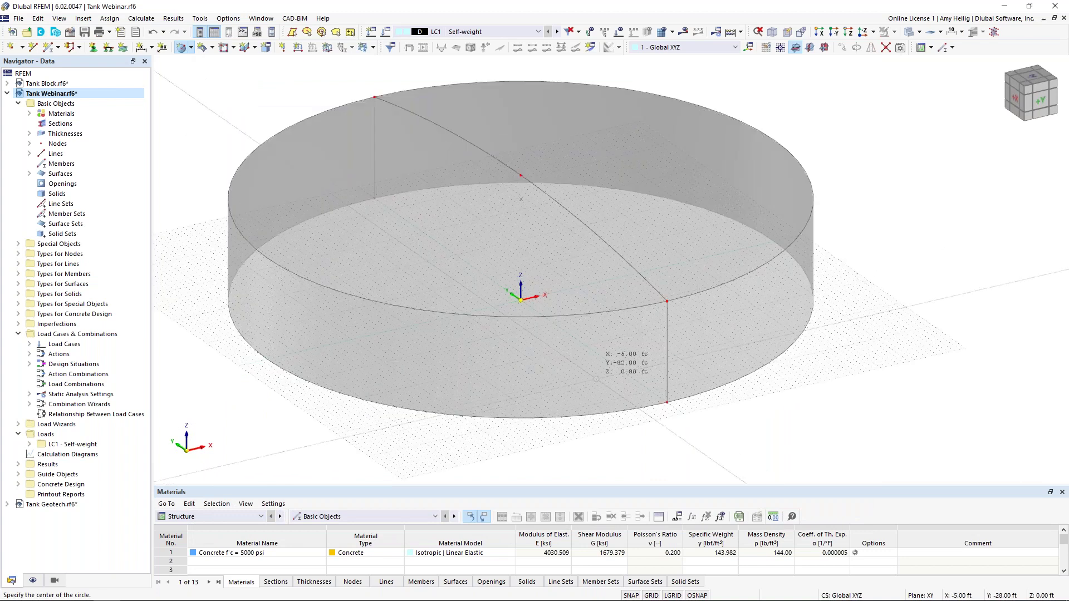
{"action": "left_click", "coordinate": [520, 299]}
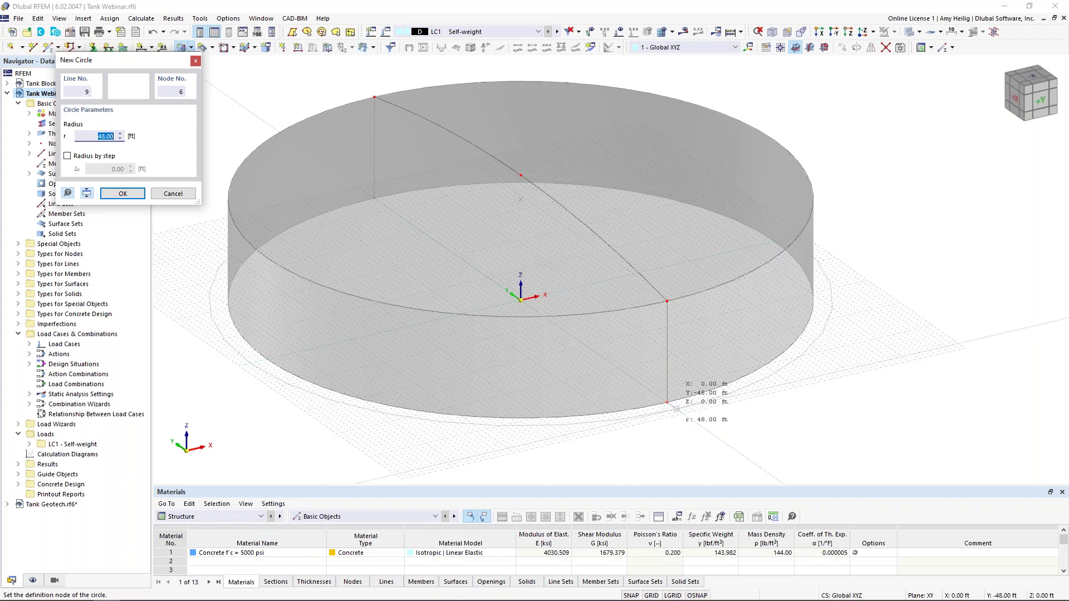
{"action": "left_click", "coordinate": [676, 408]}
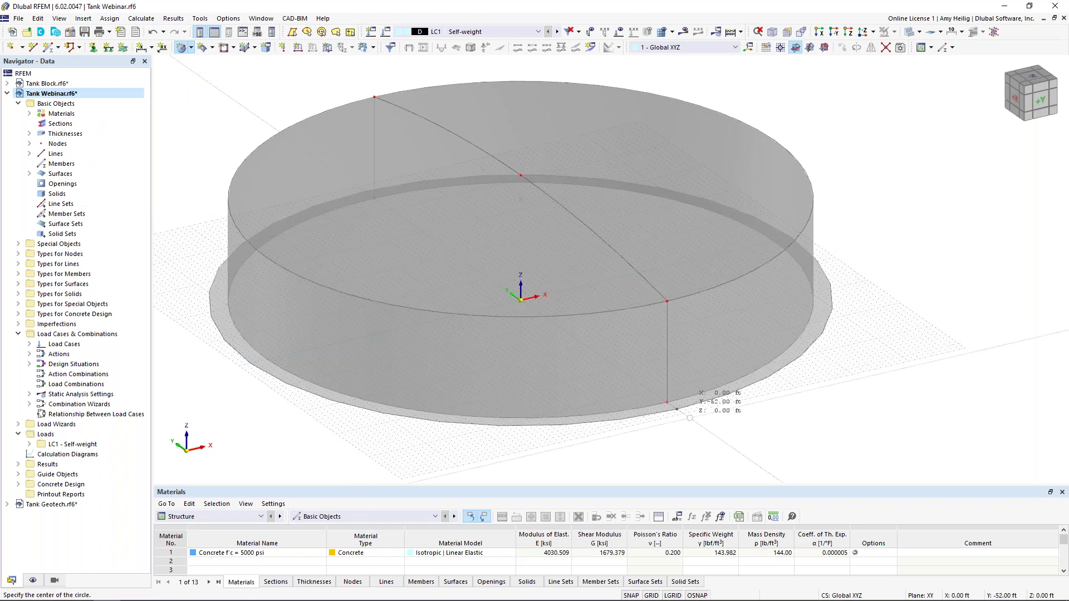
Cut a circular opening in the base slab along the wall-base arcs by selecting its lines graphically, and check the remaining outer ring.
{"action": "key", "text": "Escape"}
{"action": "scroll", "coordinate": [614, 450], "scroll_direction": "up", "scroll_amount": 2}
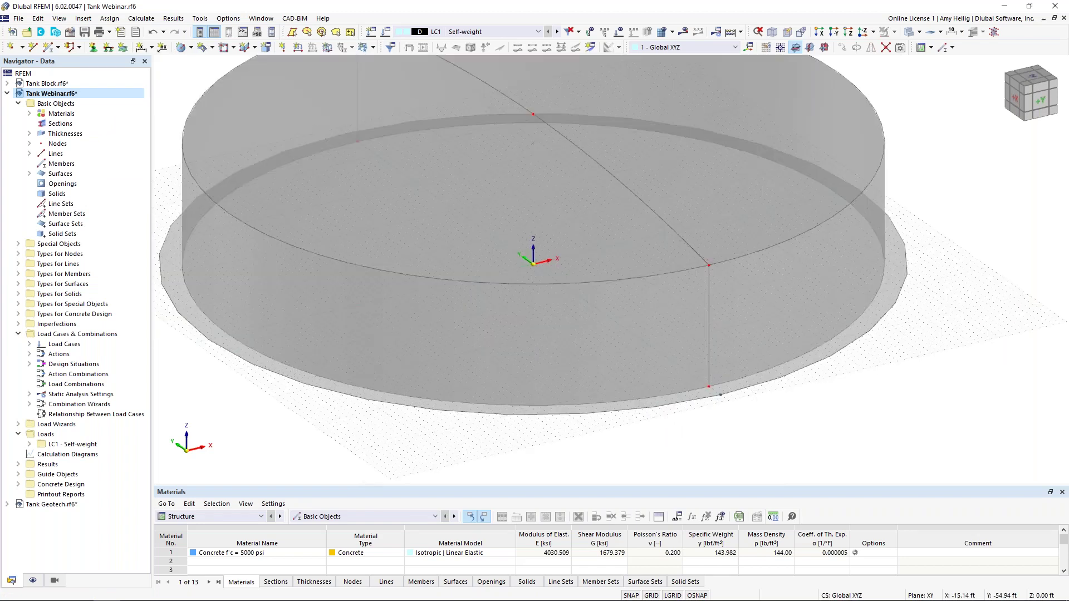
{"action": "scroll", "coordinate": [656, 447], "scroll_direction": "down", "scroll_amount": 1}
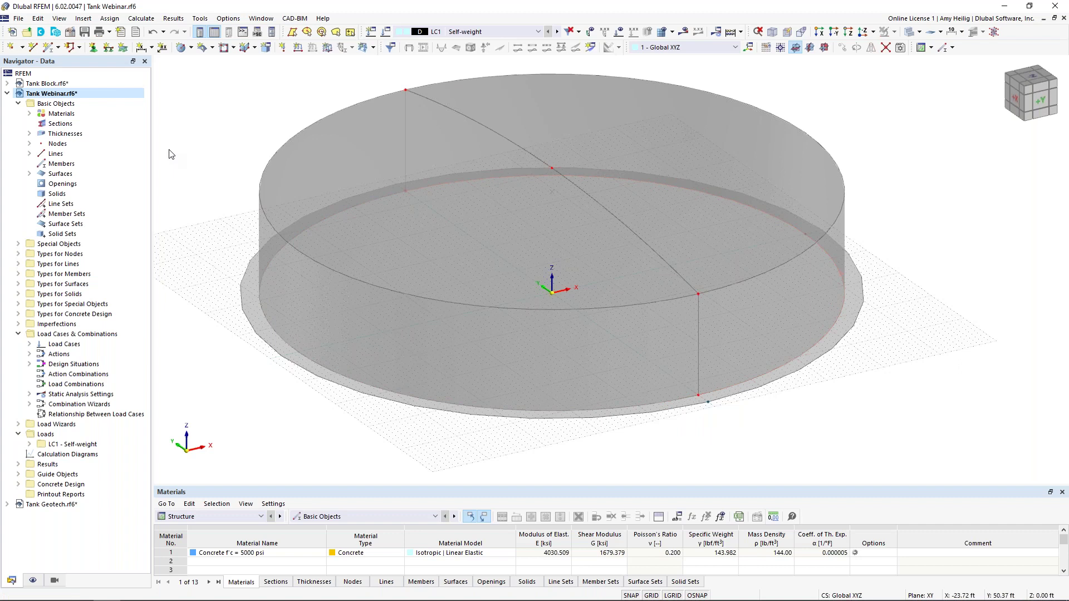
{"action": "left_click", "coordinate": [235, 48]}
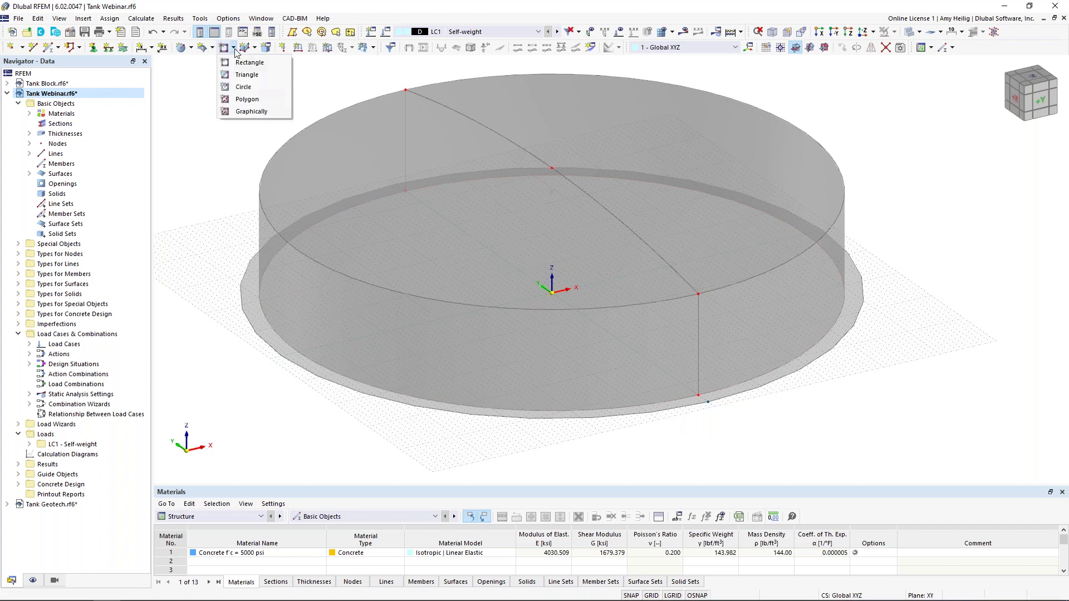
{"action": "left_click", "coordinate": [251, 111]}
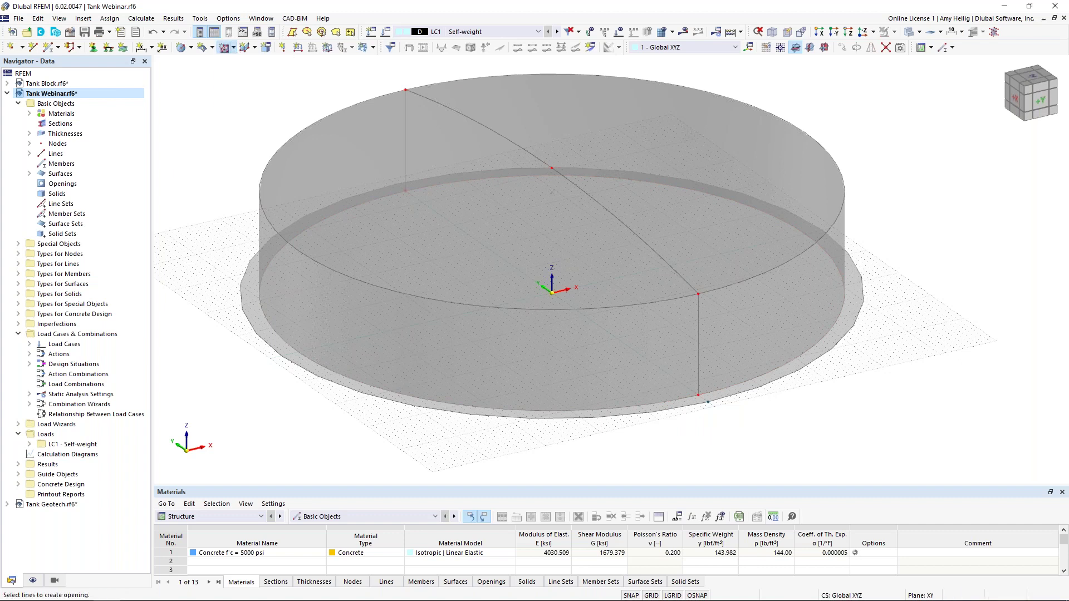
{"action": "left_click", "coordinate": [269, 331]}
{"action": "left_click", "coordinate": [732, 384]}
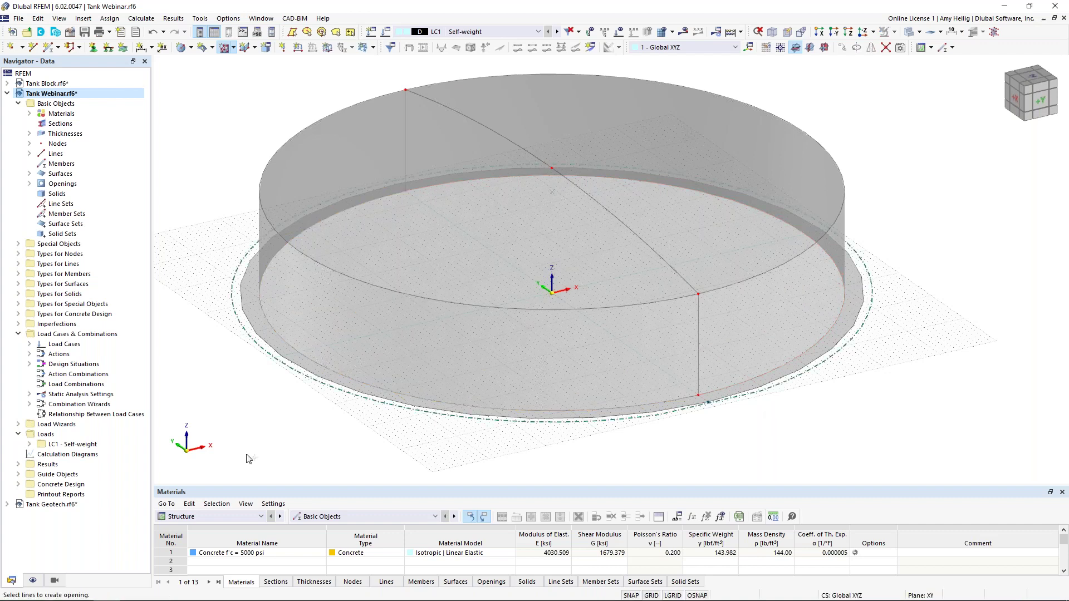
{"action": "key", "text": "Escape"}
{"action": "left_click", "coordinate": [252, 304]}
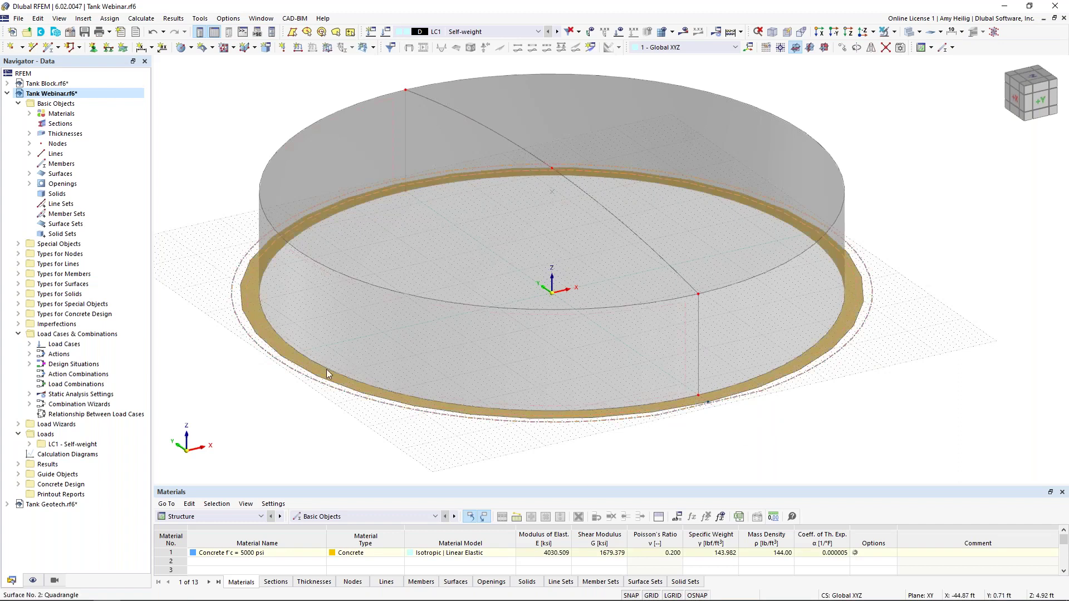
{"action": "left_click", "coordinate": [722, 437]}
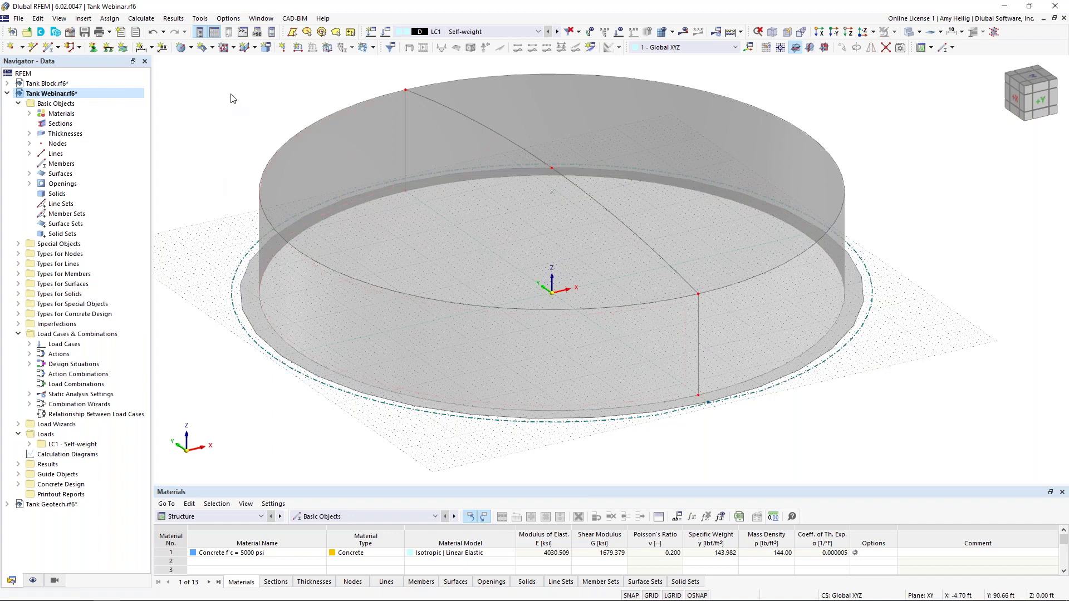
Start a new boundary-defined surface with the 12 in uniform thickness of Concrete f'c = 5000 psi and design properties disabled.
{"action": "left_click", "coordinate": [191, 48]}
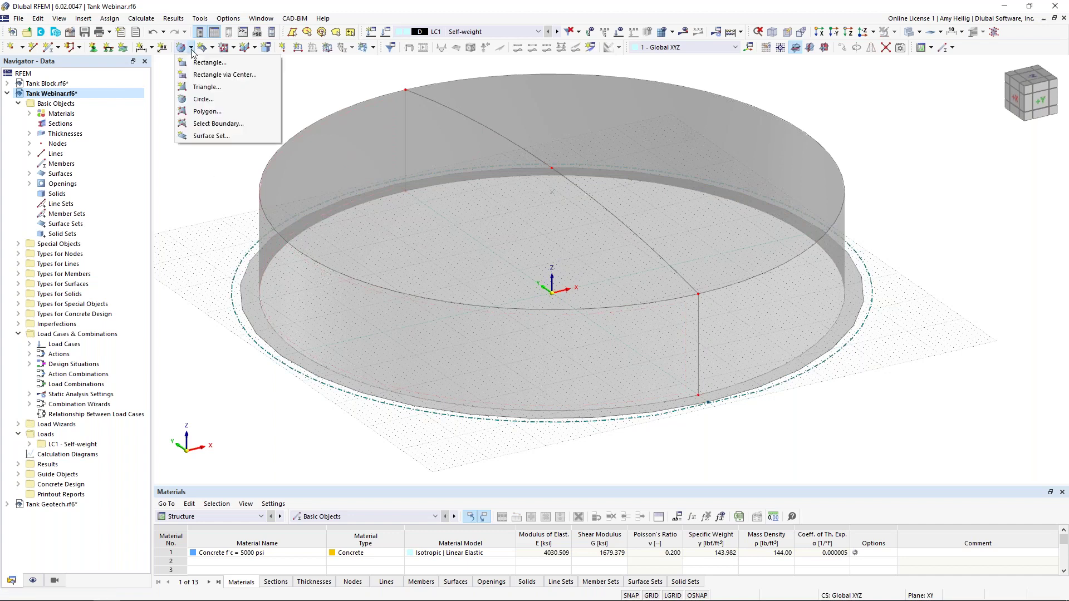
{"action": "left_click", "coordinate": [210, 124]}
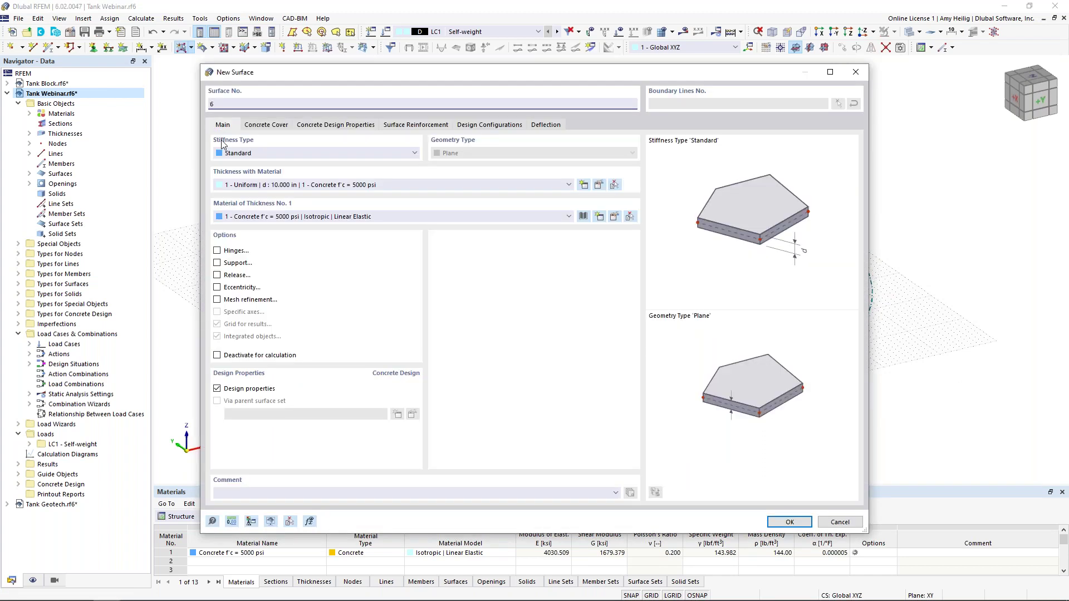
{"action": "left_click", "coordinate": [265, 186]}
{"action": "left_click", "coordinate": [267, 204]}
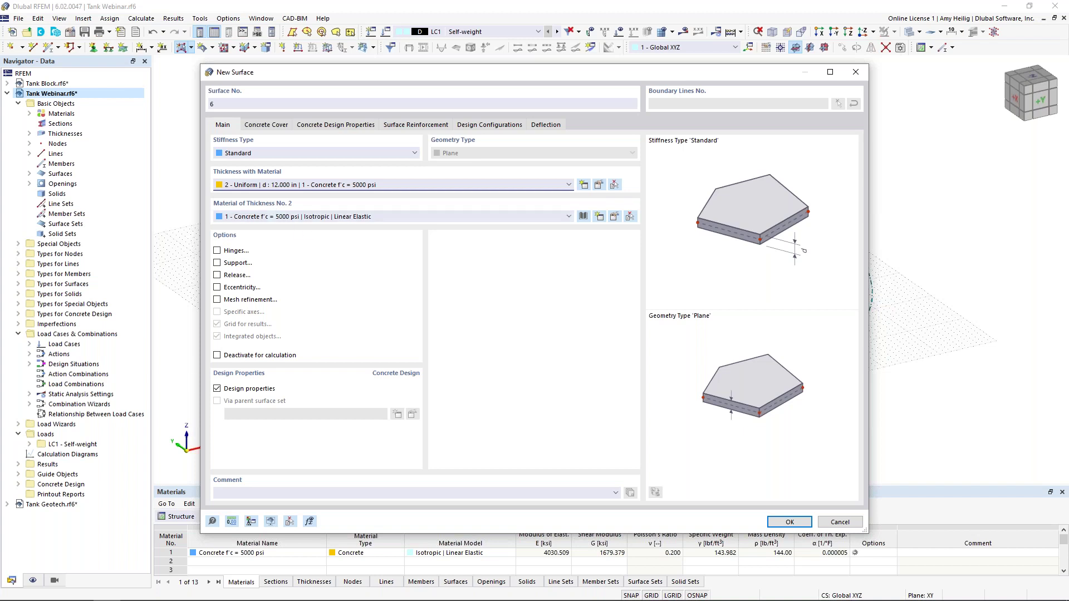
{"action": "left_click", "coordinate": [218, 389]}
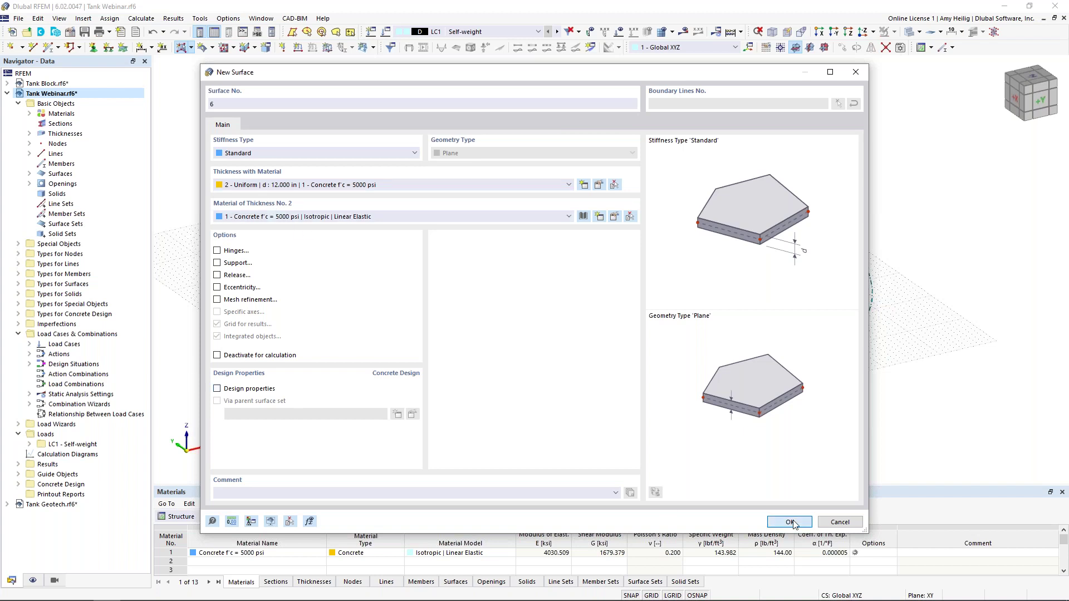
{"action": "left_click", "coordinate": [789, 522]}
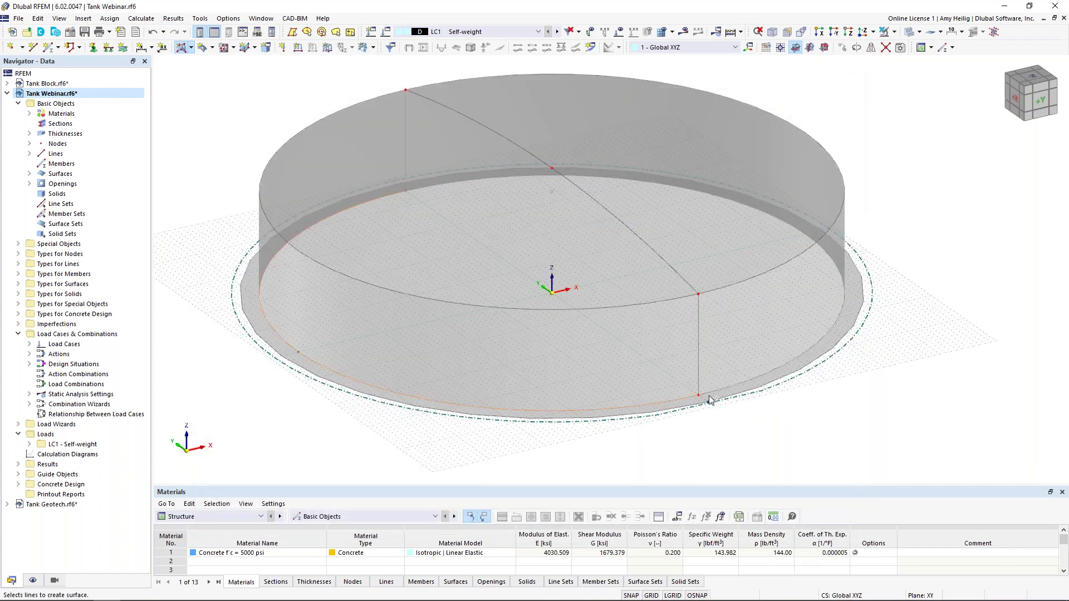
Create the inner base slab from the wall-base arcs, and select it and the outer ring in turn to check both surfaces.
{"action": "left_click", "coordinate": [710, 399]}
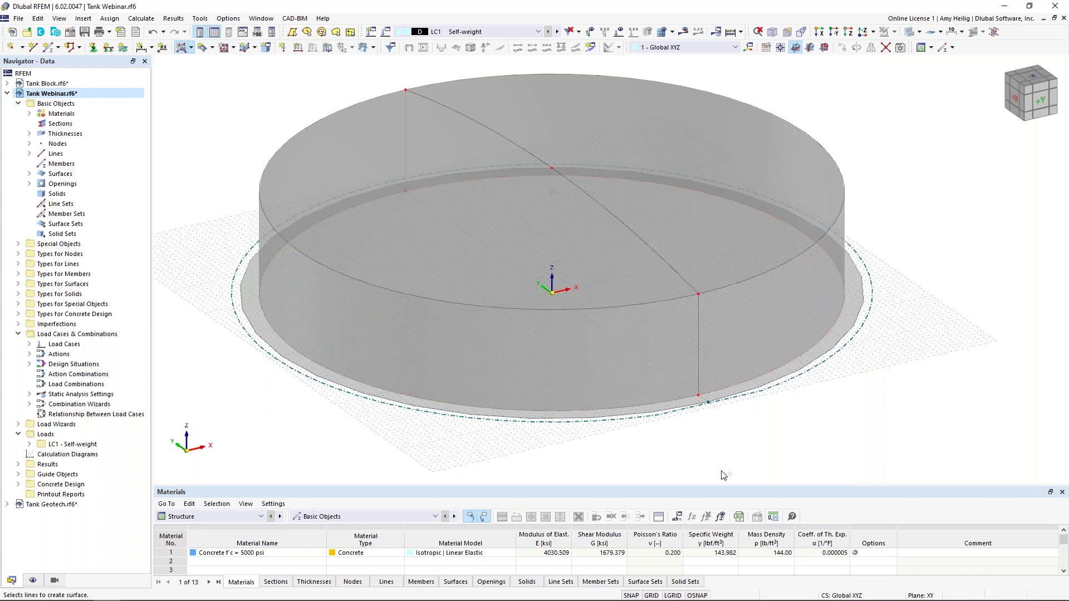
{"action": "key", "text": "Escape"}
{"action": "middle_click_drag", "start_coordinate": [722, 475], "coordinate": [682, 374], "text": "ctrl"}
{"action": "left_click", "coordinate": [479, 295]}
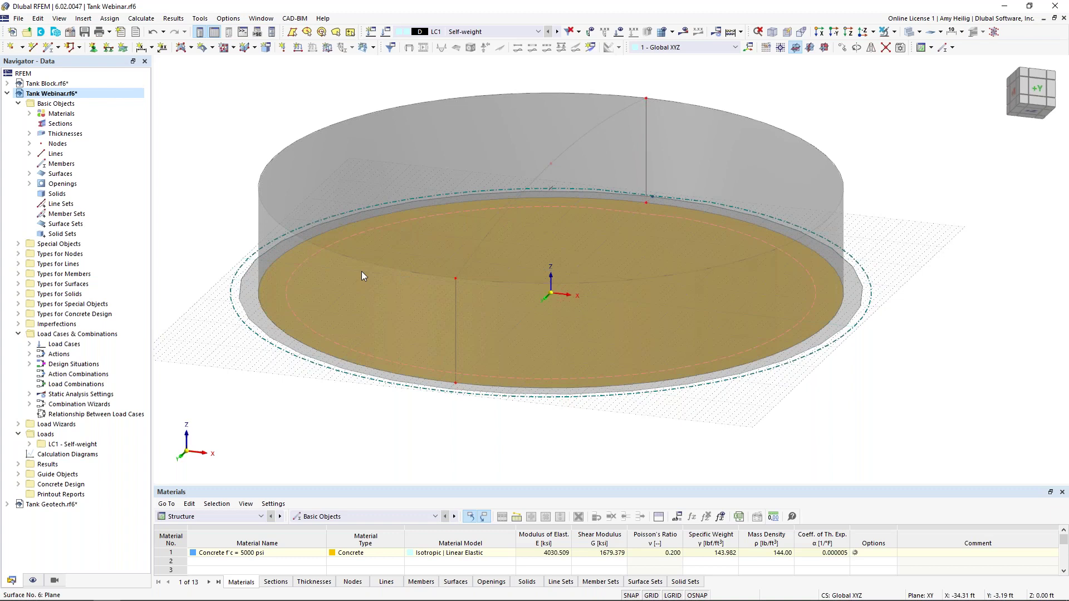
{"action": "left_click", "coordinate": [251, 276]}
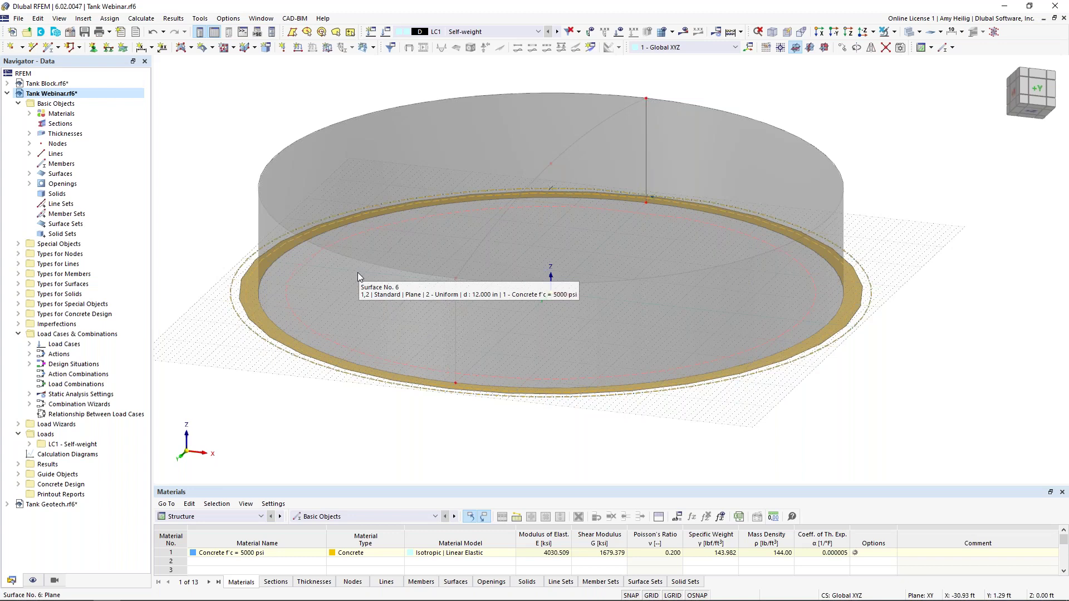
{"action": "left_click", "coordinate": [429, 240]}
{"action": "middle_click_drag", "start_coordinate": [434, 246], "coordinate": [477, 329], "text": "ctrl"}
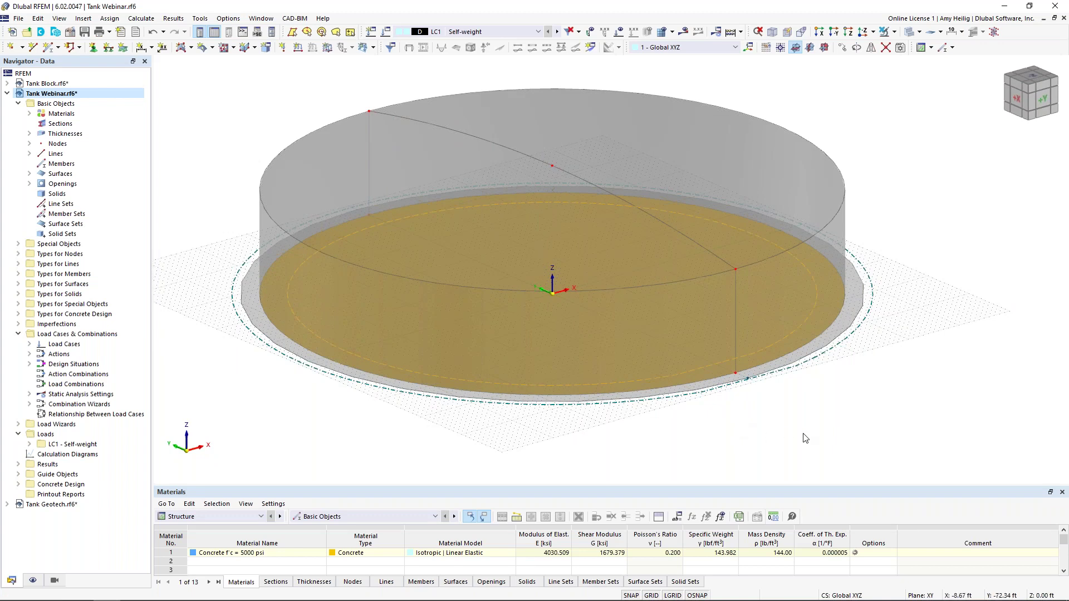
{"action": "key", "text": "Escape"}
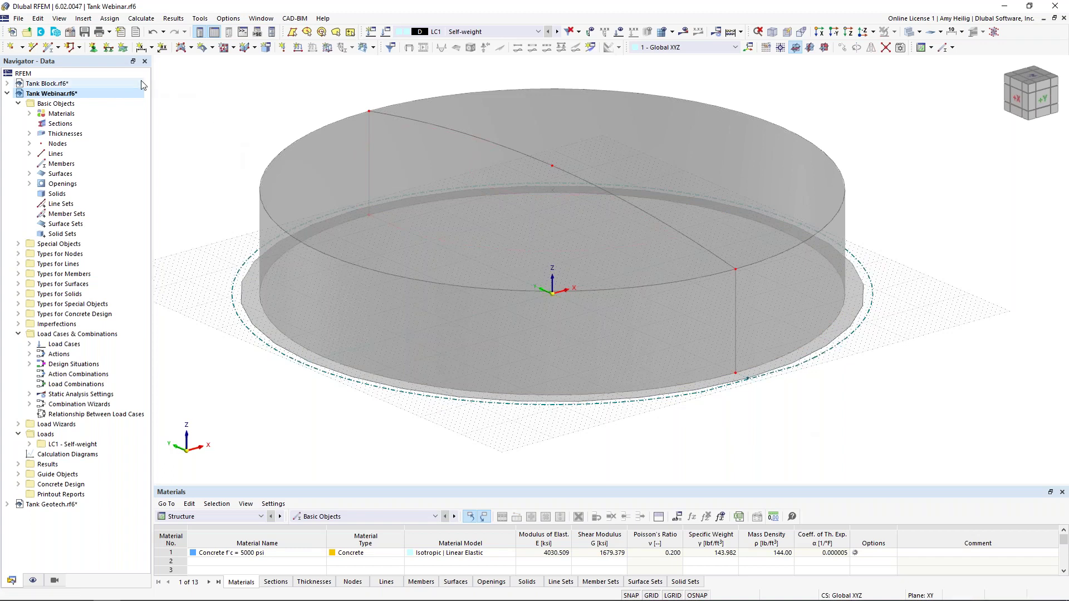
Create a new surface support with spring constants Cu,z 150 kip/ft³, Cv,xz 10 kip/ft and Cv,yz 10 kip/ft.
{"action": "left_click", "coordinate": [124, 49]}
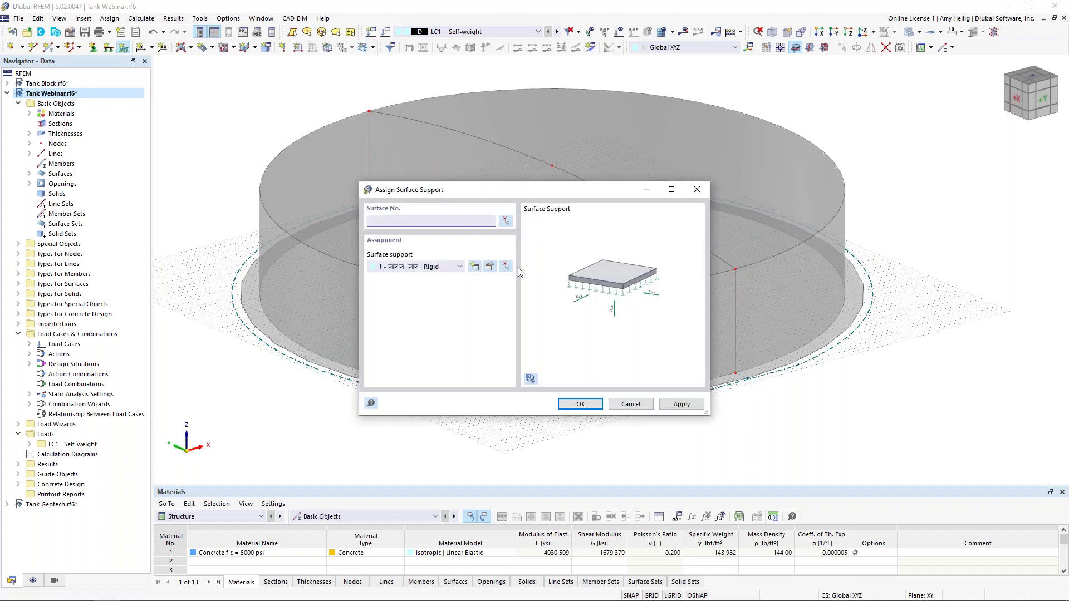
{"action": "left_click", "coordinate": [475, 268]}
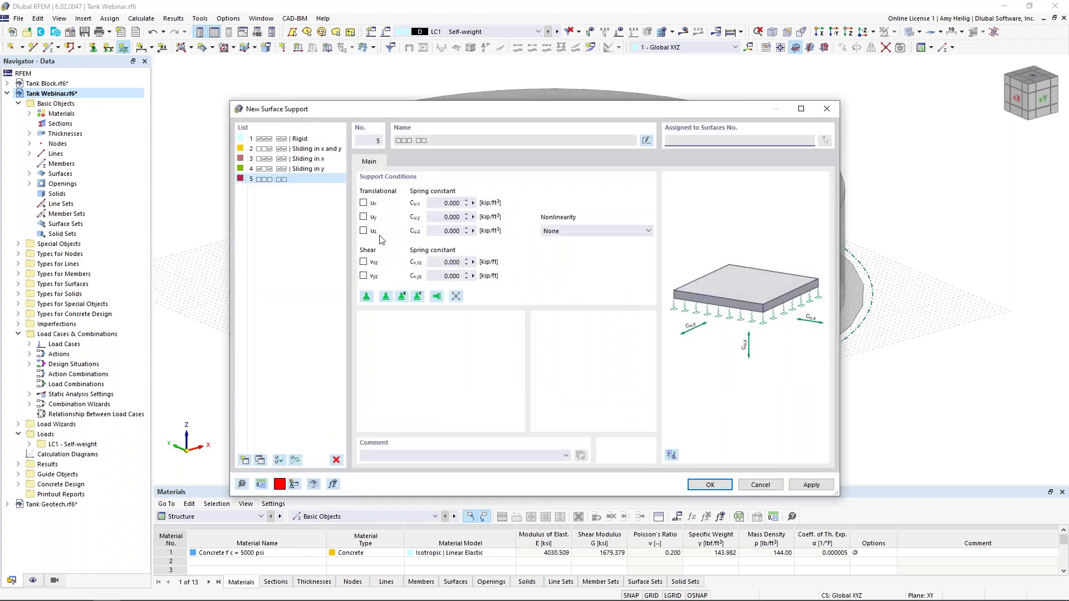
{"action": "left_click", "coordinate": [445, 231]}
{"action": "type", "text": "150"}
{"action": "key", "text": "Tab"}
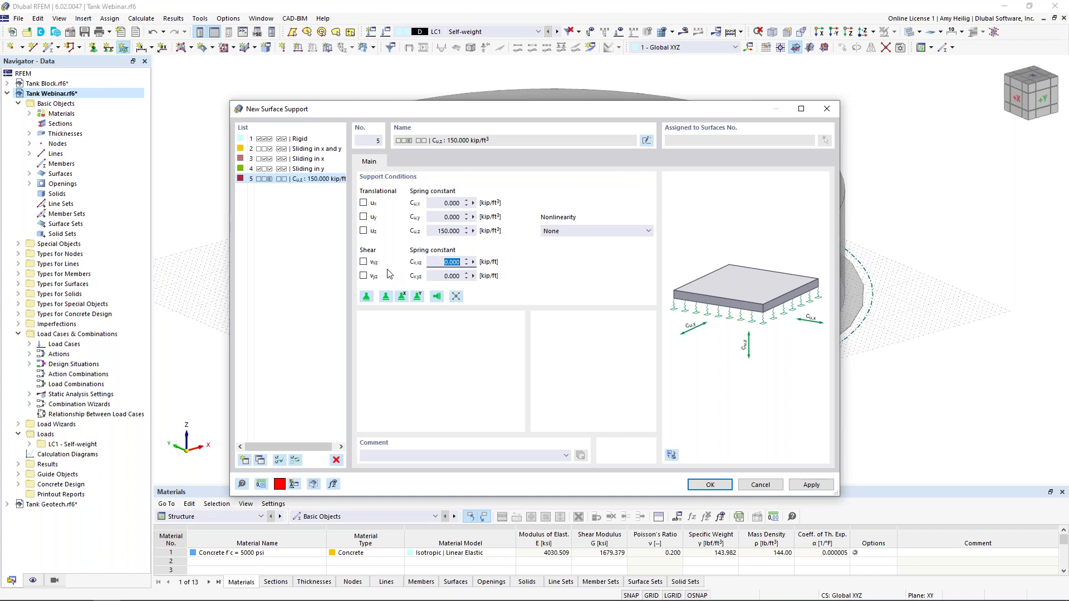
{"action": "type", "text": "10"}
{"action": "key", "text": "Tab"}
{"action": "type", "text": "1"}
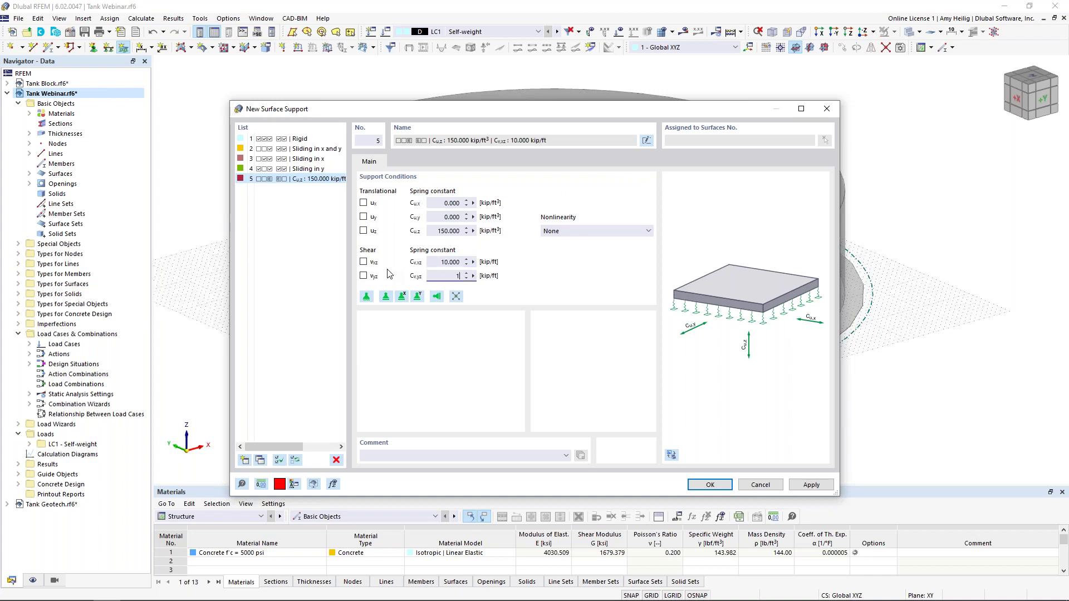
{"action": "type", "text": "0"}
{"action": "key", "text": "Tab"}
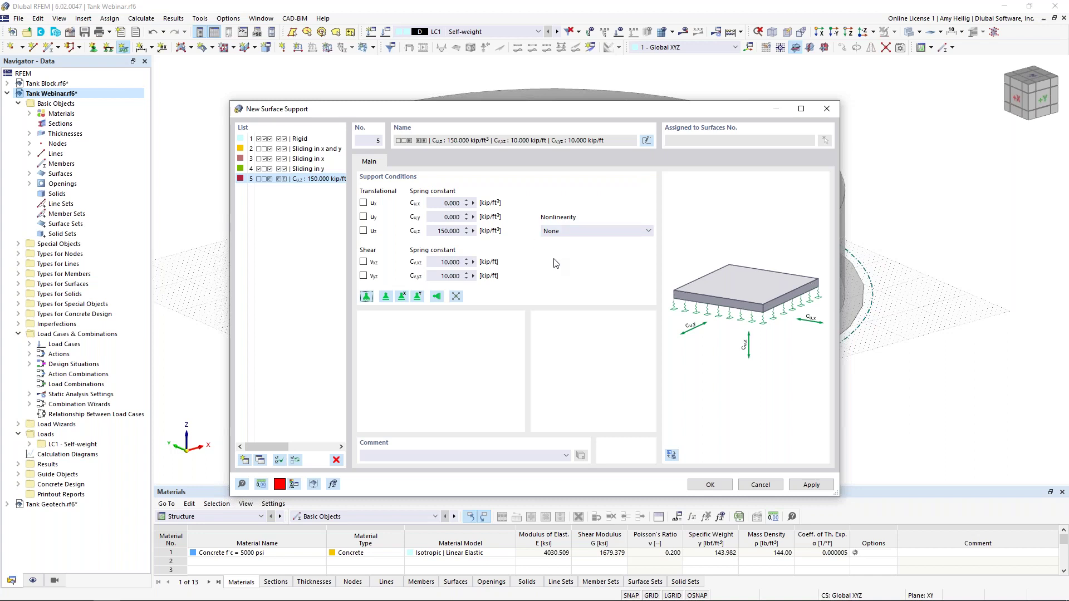
{"action": "left_click", "coordinate": [707, 484]}
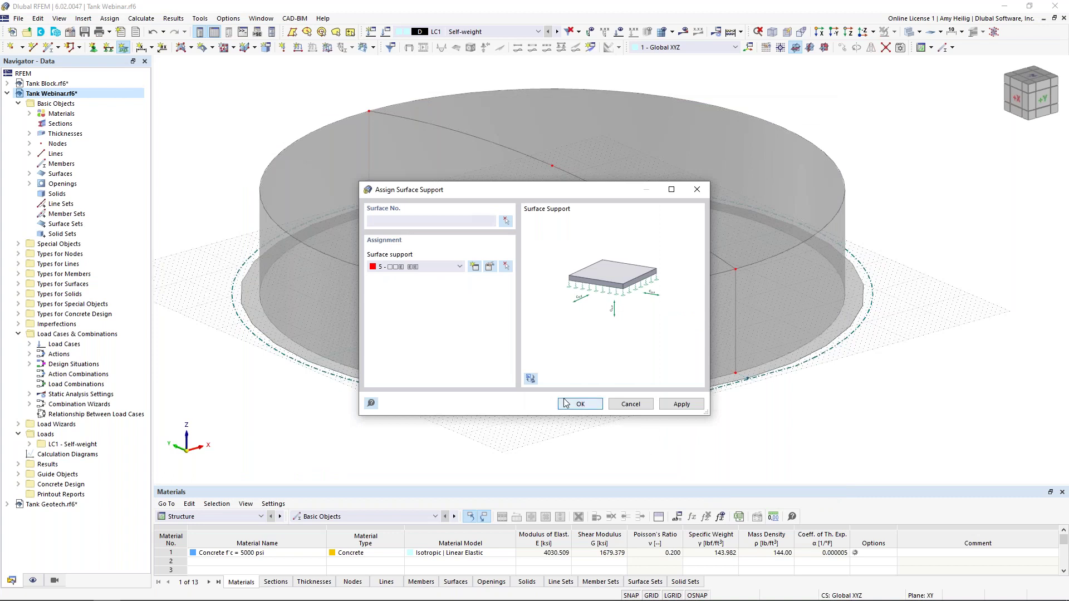
Assign the elastic surface support to the outer slab ring and the inner base slab.
{"action": "left_click", "coordinate": [580, 404]}
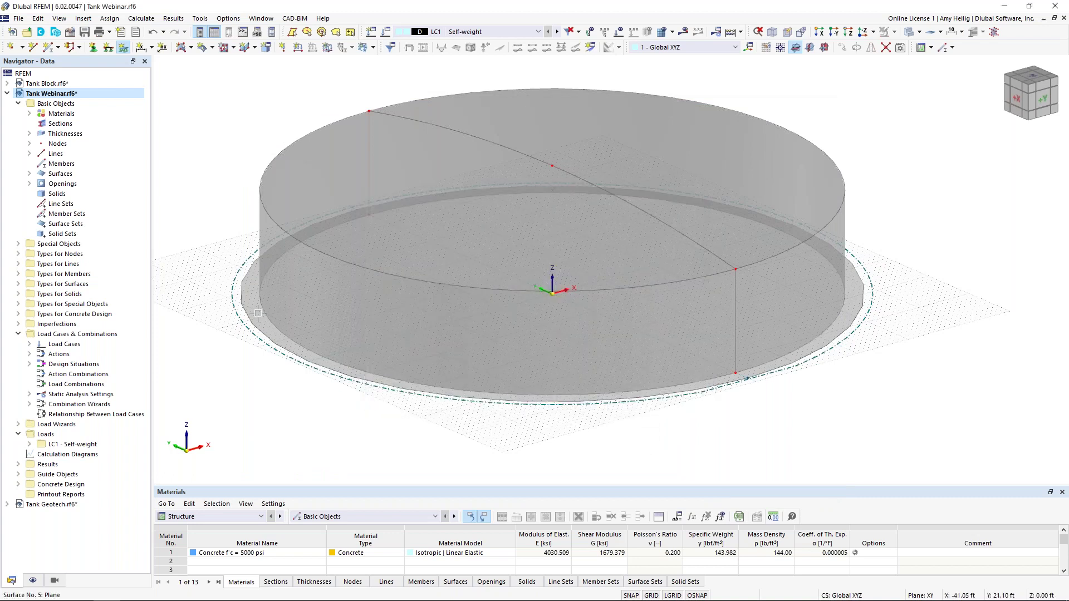
{"action": "middle_click_drag", "start_coordinate": [370, 434], "coordinate": [402, 299], "text": "ctrl"}
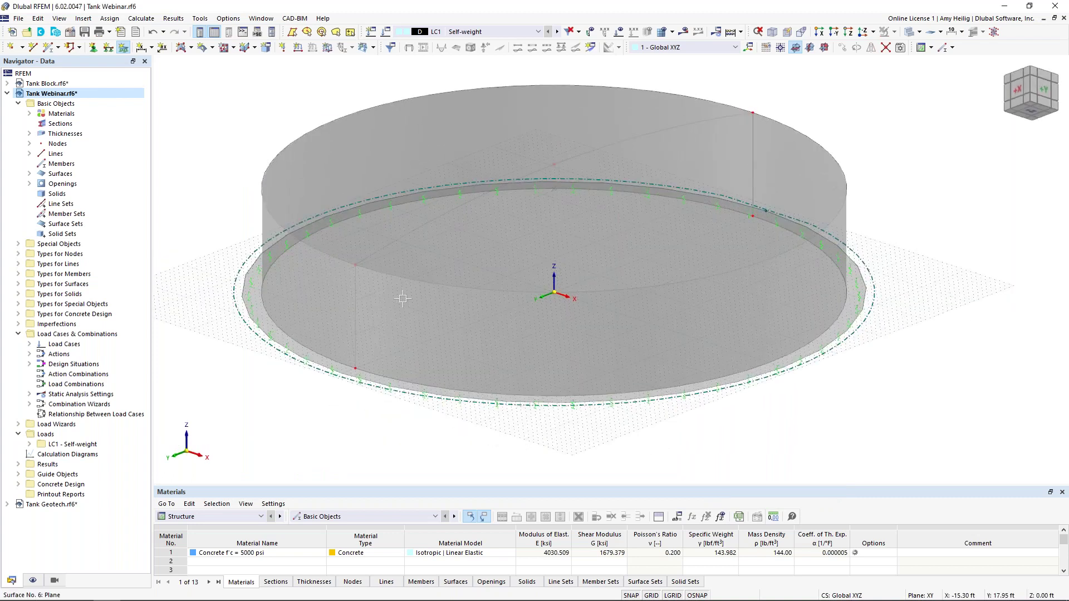
{"action": "middle_click_drag", "start_coordinate": [477, 258], "coordinate": [474, 355], "text": "ctrl"}
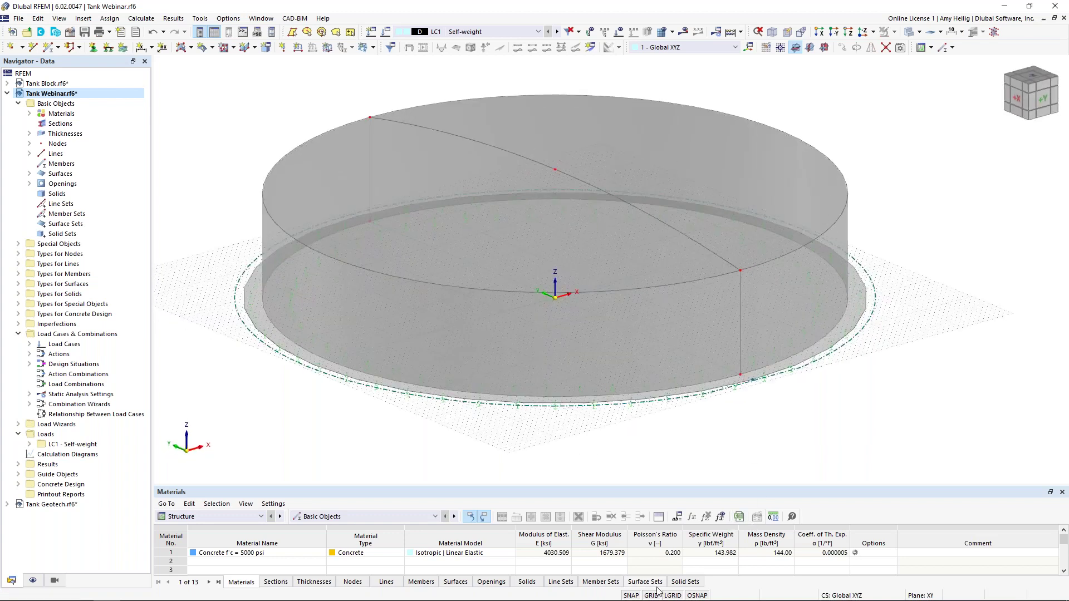
Enlarge the surface support symbols displayed beneath the base slab.
{"action": "scroll", "coordinate": [517, 457], "scroll_direction": "up", "scroll_amount": 1}
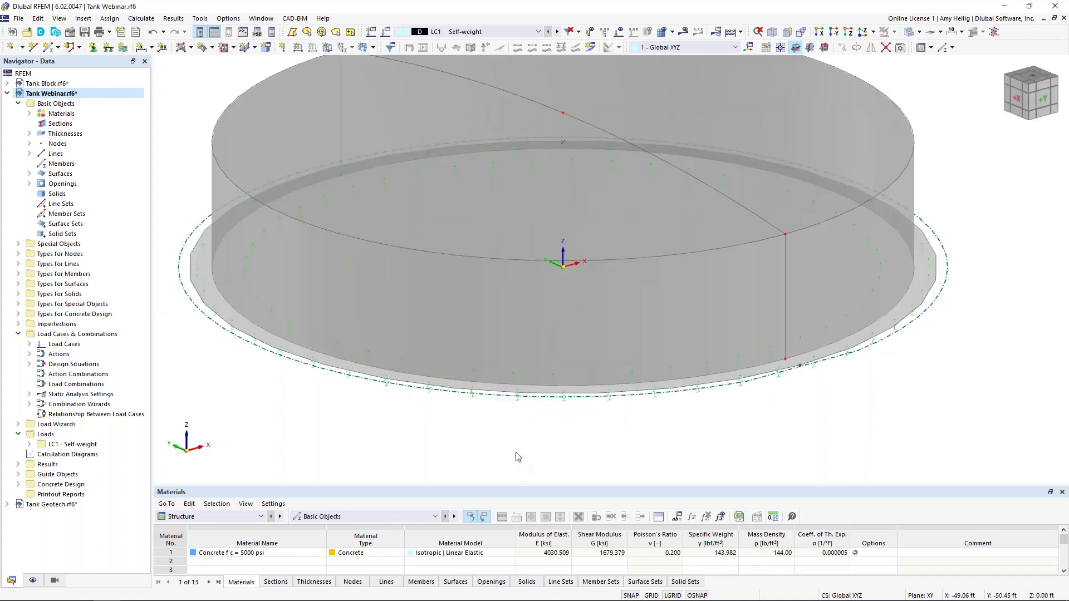
{"action": "scroll", "coordinate": [518, 456], "scroll_direction": "up", "scroll_amount": 1}
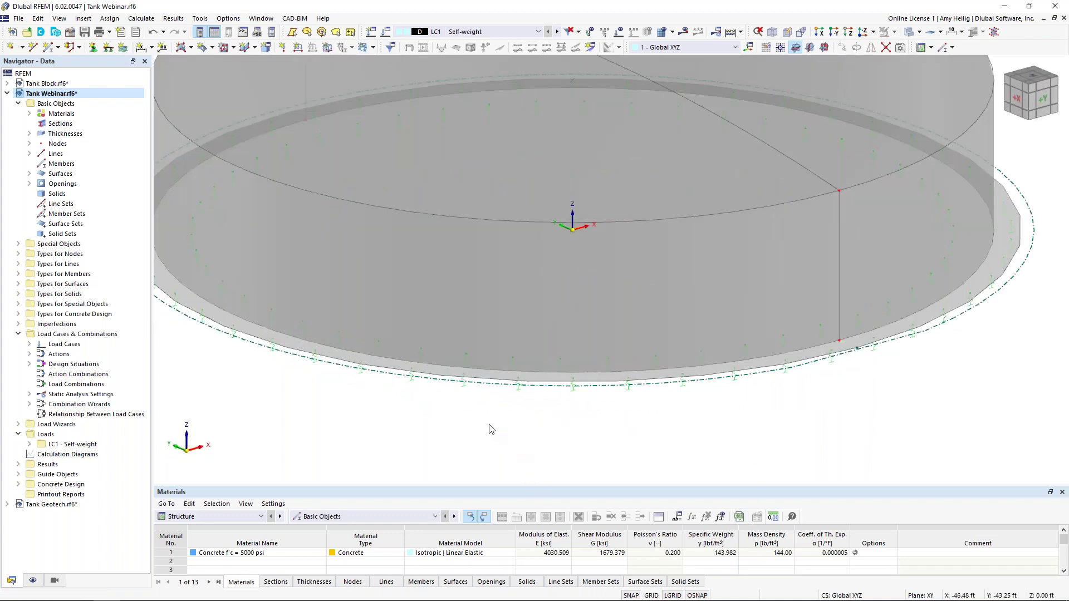
{"action": "right_click", "coordinate": [464, 391]}
{"action": "left_click_drag", "start_coordinate": [490, 237], "coordinate": [512, 238]}
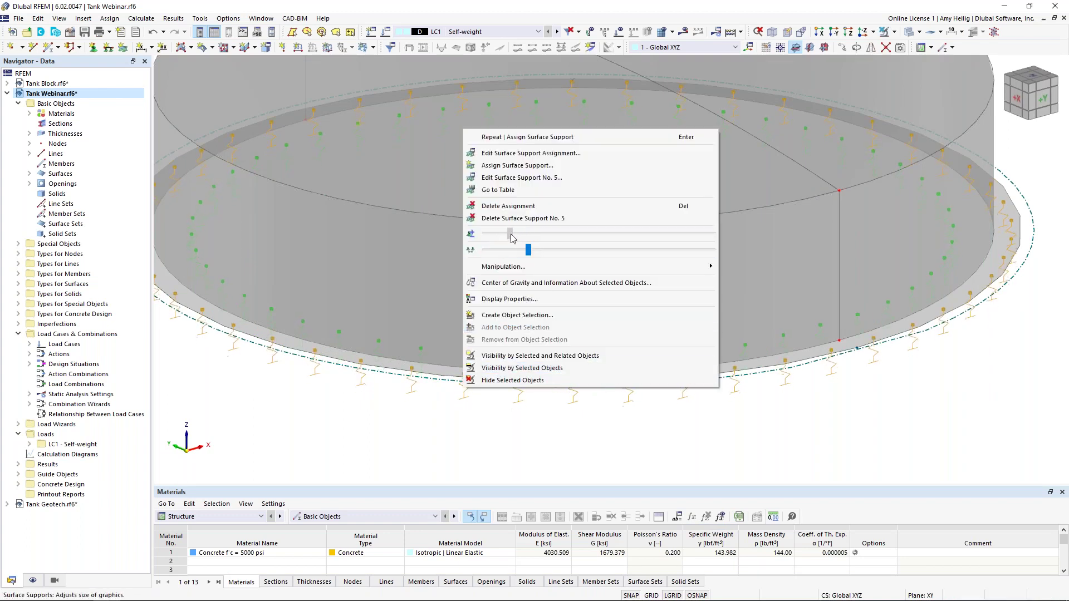
{"action": "left_click", "coordinate": [510, 433]}
{"action": "scroll", "coordinate": [510, 433], "scroll_direction": "down", "scroll_amount": 3}
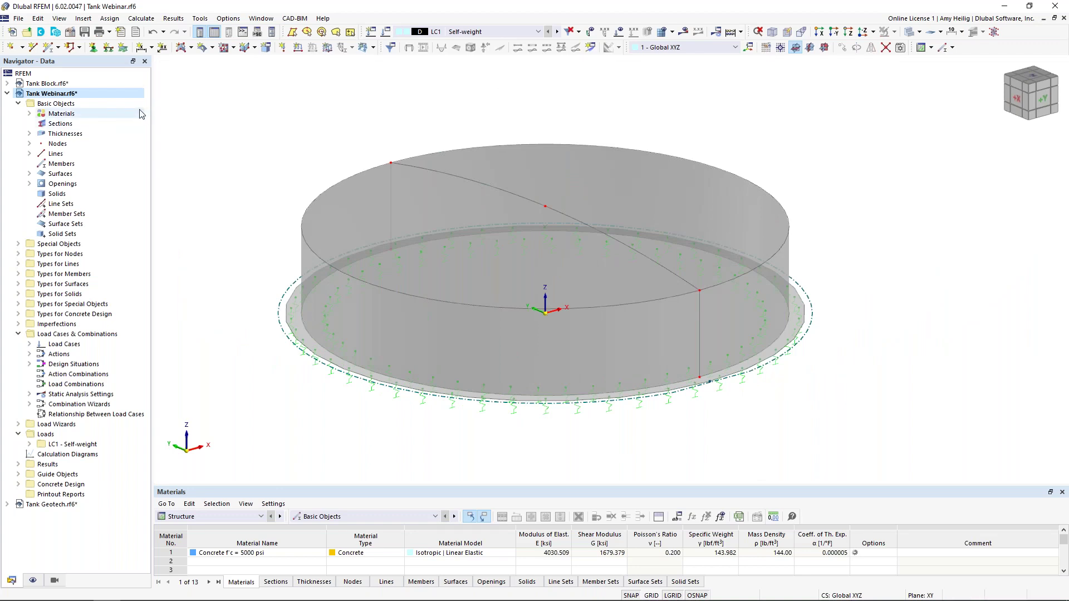
Assign the hinged line support, with uX, uY and uZ restrained, to the outer edge line of the base slab.
{"action": "left_click", "coordinate": [106, 49]}
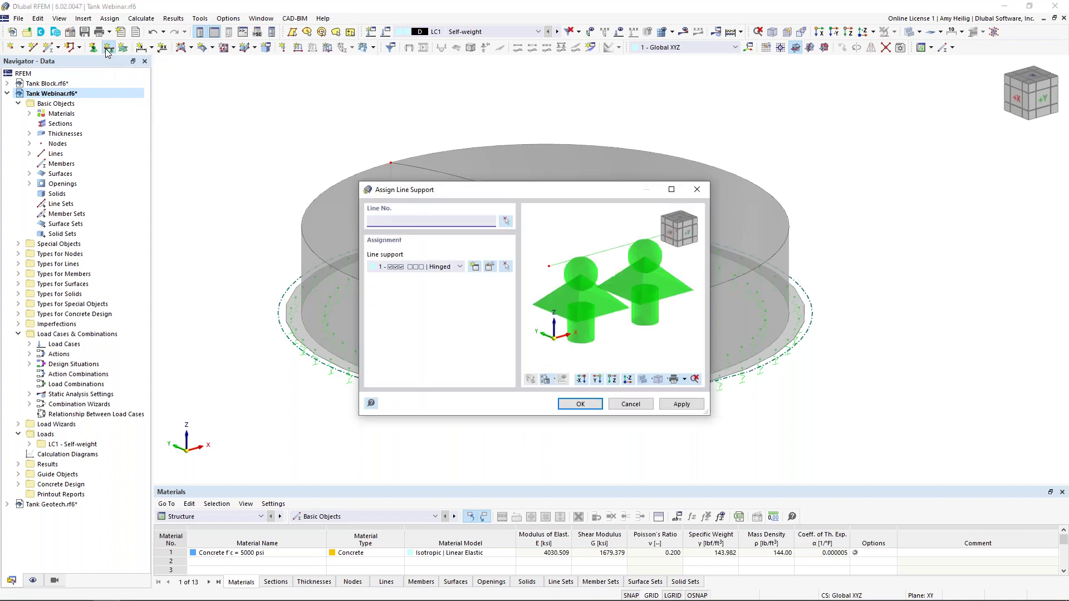
{"action": "left_click", "coordinate": [448, 268]}
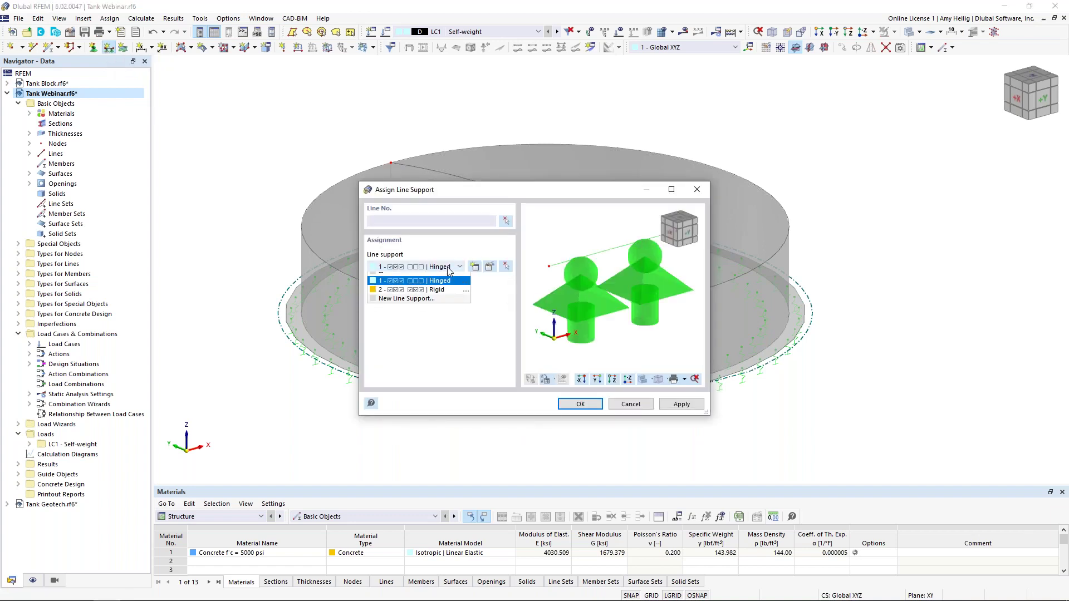
{"action": "left_click", "coordinate": [484, 284]}
{"action": "left_click", "coordinate": [491, 271]}
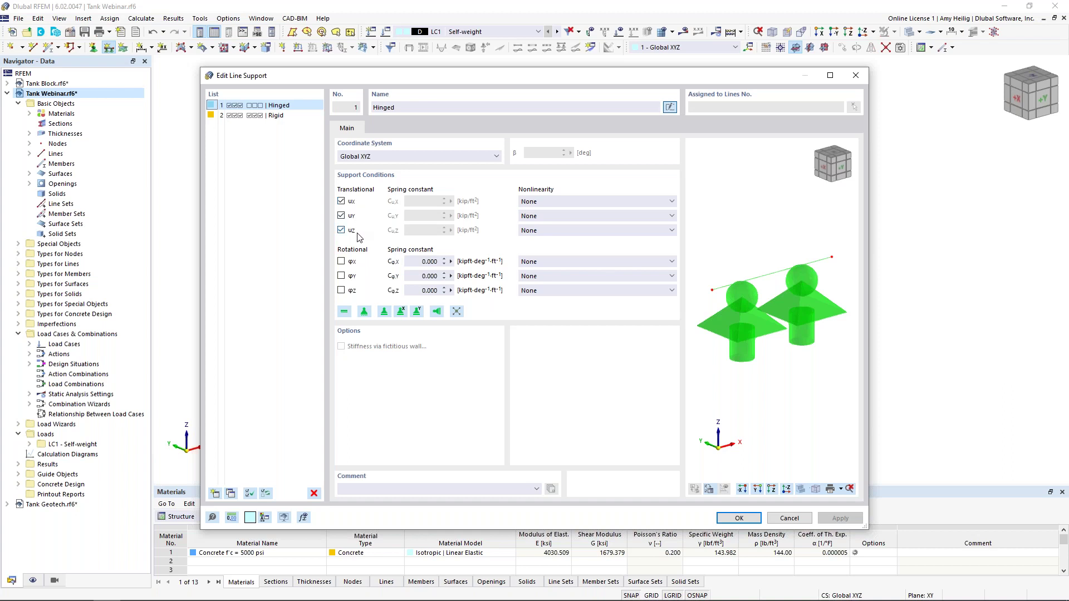
{"action": "left_click", "coordinate": [739, 518]}
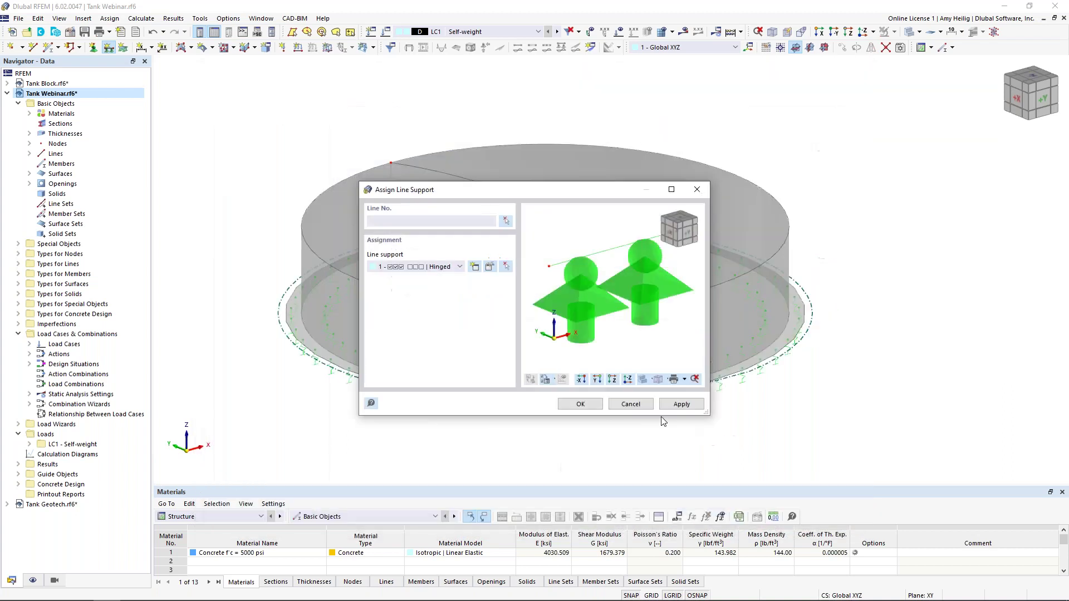
{"action": "left_click", "coordinate": [580, 404]}
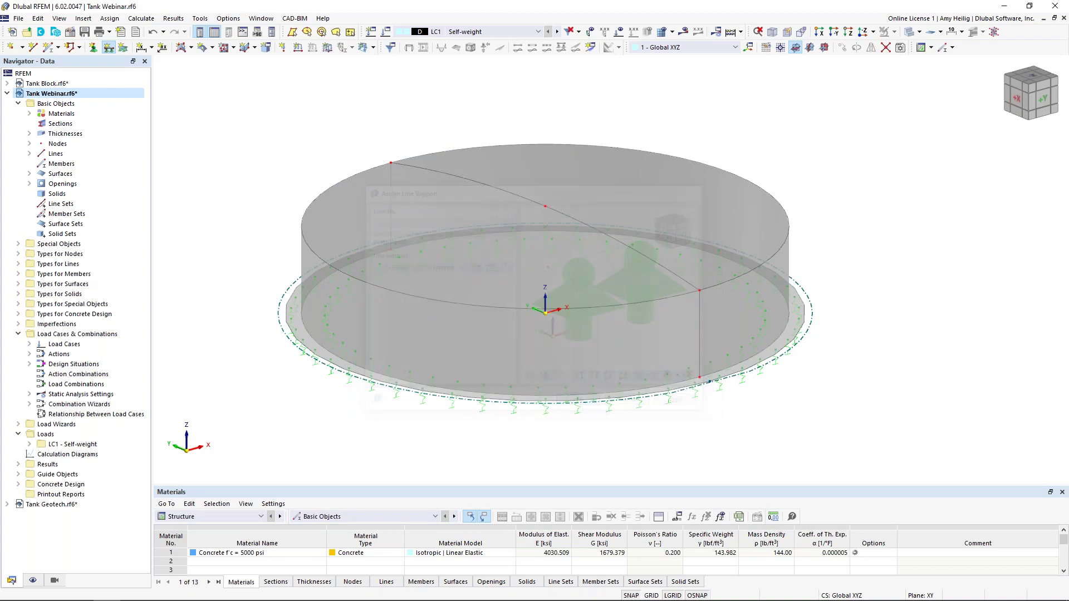
{"action": "left_click", "coordinate": [590, 398]}
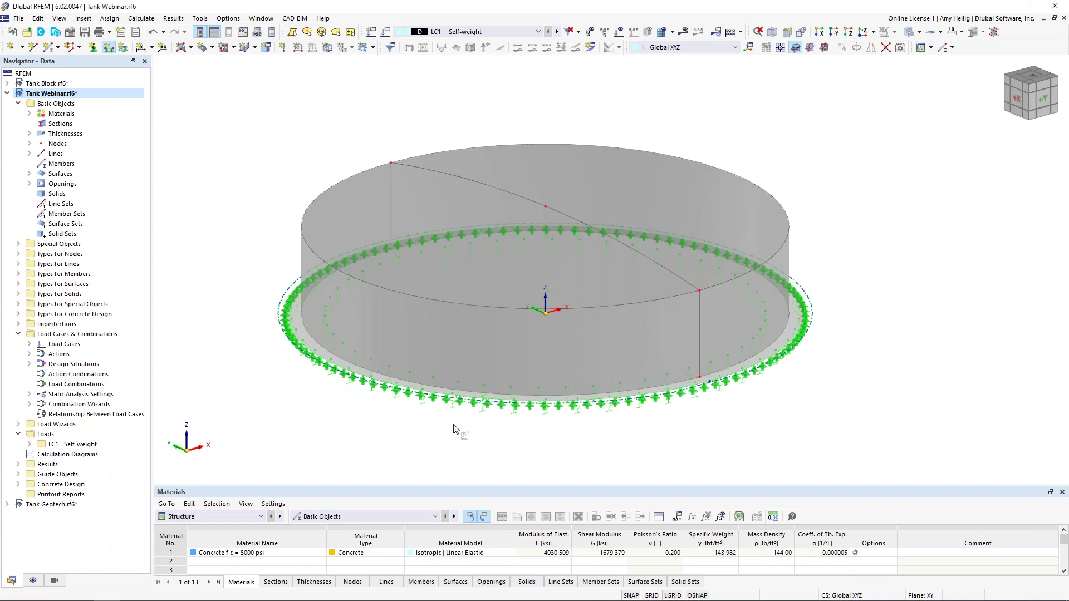
{"action": "key", "text": "Escape"}
Display the local axis systems of all surfaces and show the model as a wireframe.
{"action": "middle_click_drag", "start_coordinate": [847, 345], "coordinate": [874, 321], "text": "ctrl"}
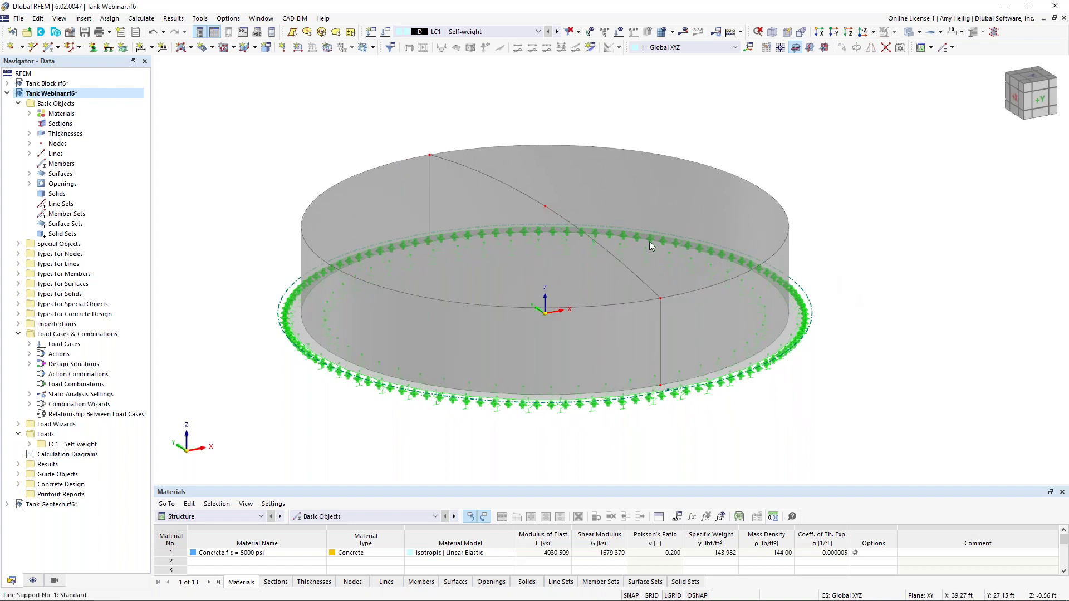
{"action": "right_click", "coordinate": [639, 190]}
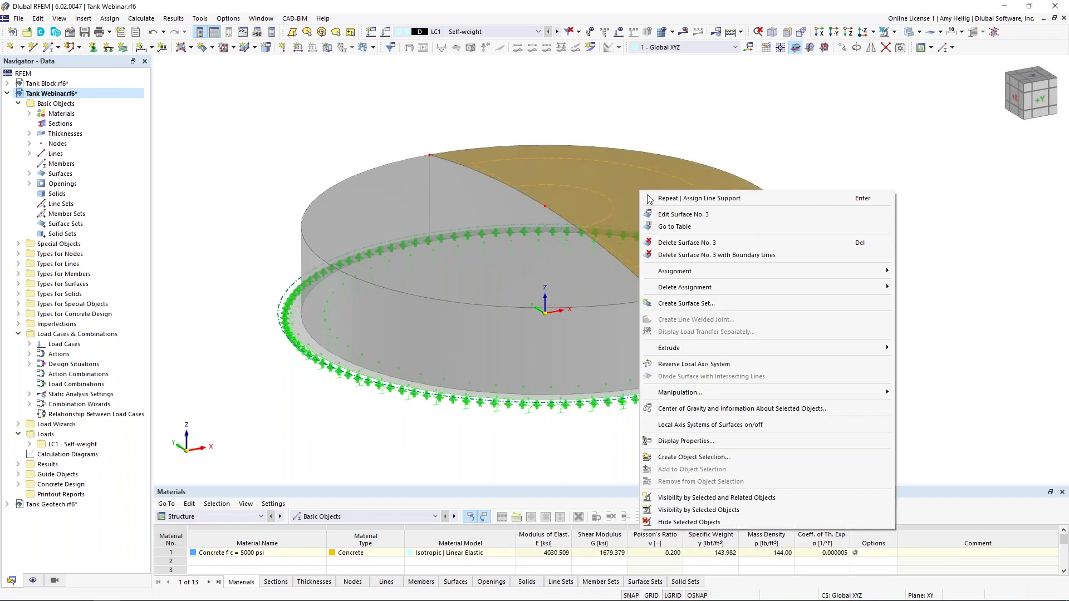
{"action": "left_click", "coordinate": [724, 424]}
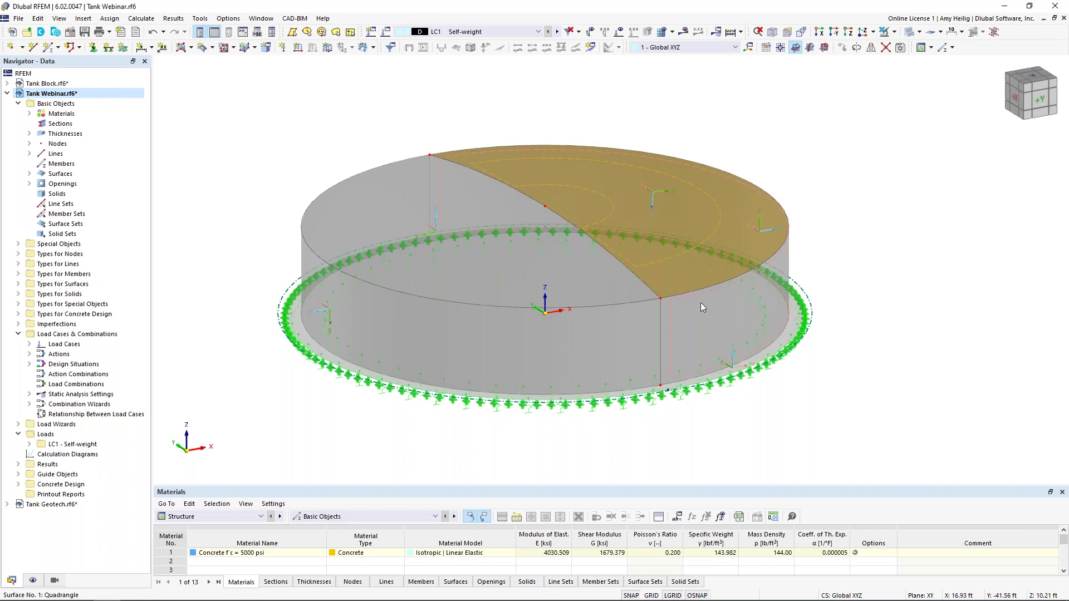
{"action": "left_click", "coordinate": [909, 31]}
{"action": "middle_click_drag", "start_coordinate": [828, 153], "coordinate": [811, 136], "text": "ctrl"}
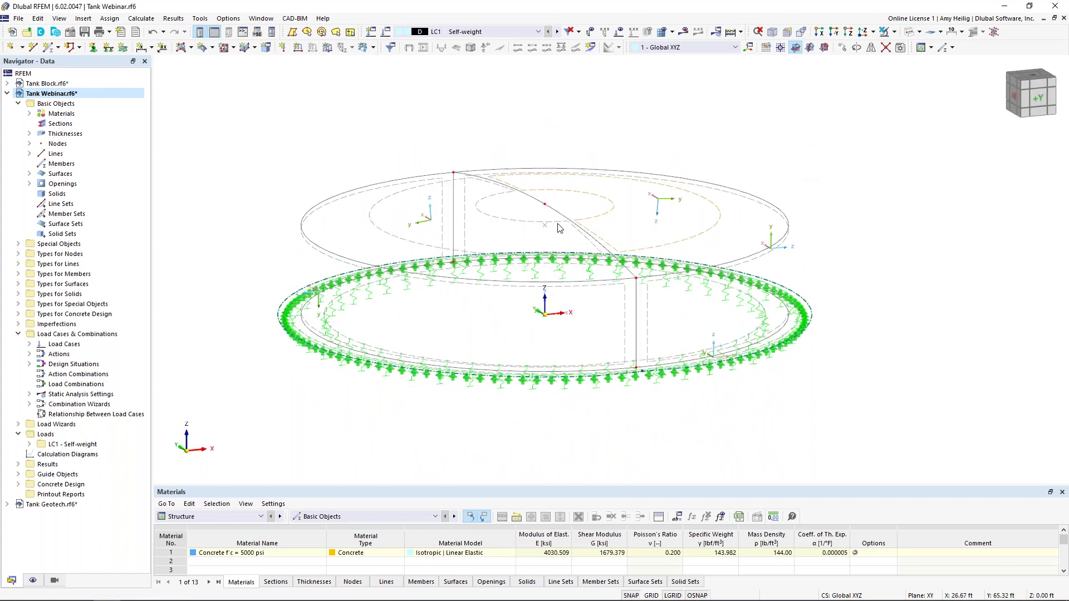
Reverse the local axis system of roof surface No. 3 so its z-axis points upward.
{"action": "scroll", "coordinate": [497, 233], "scroll_direction": "up", "scroll_amount": 2}
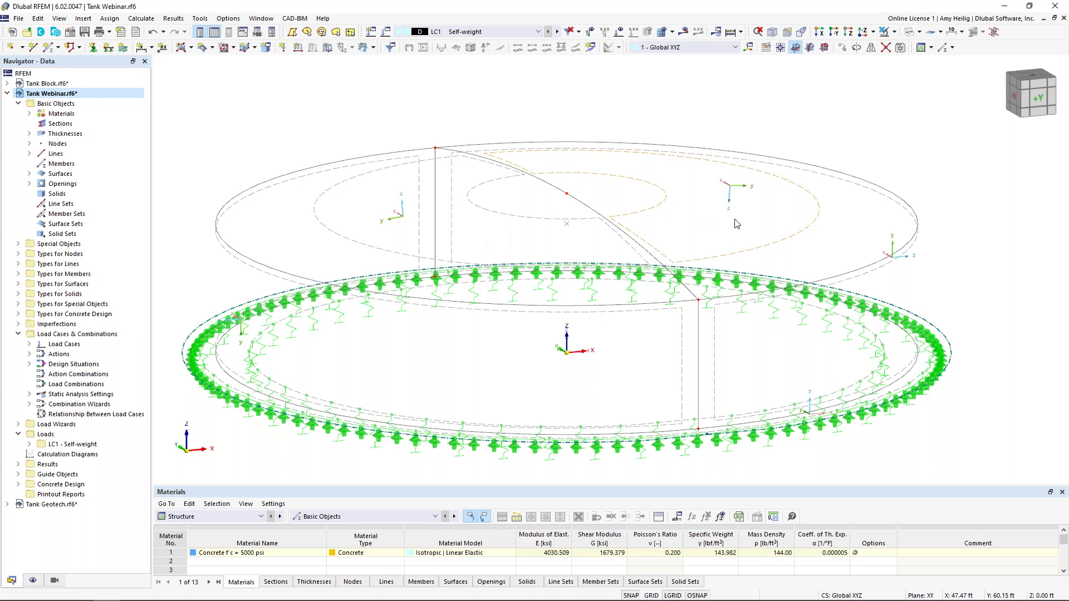
{"action": "right_click", "coordinate": [790, 242]}
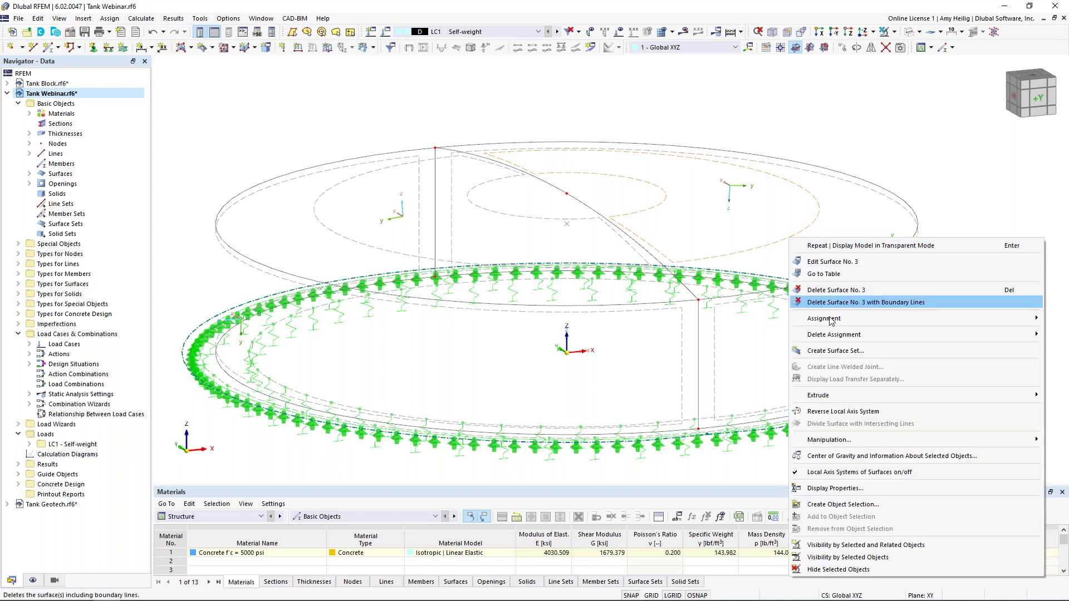
{"action": "left_click", "coordinate": [843, 412]}
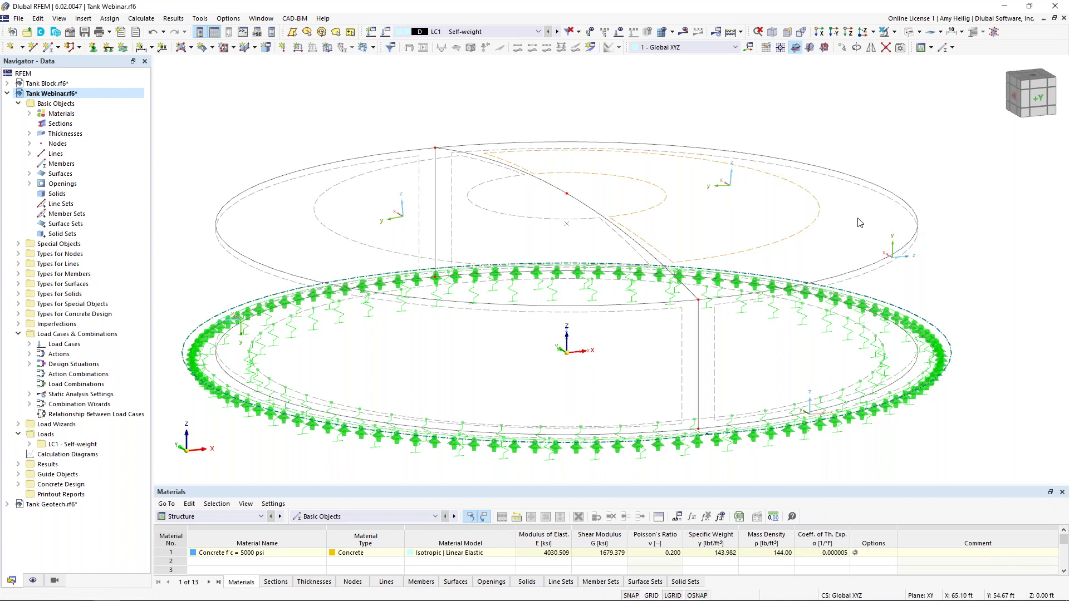
{"action": "middle_click_drag", "start_coordinate": [759, 204], "coordinate": [710, 176], "text": "ctrl"}
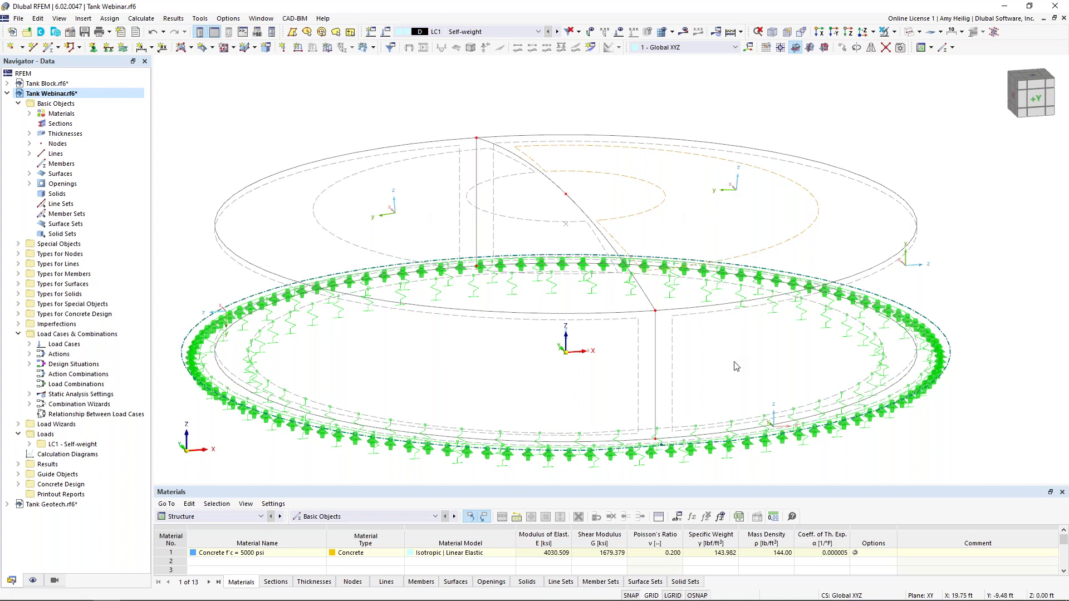
Set specific input axes for both wall surfaces, with the y-axis parallel to vertical line 6, and save the model.
{"action": "middle_click_drag", "start_coordinate": [737, 366], "coordinate": [807, 273], "text": "ctrl"}
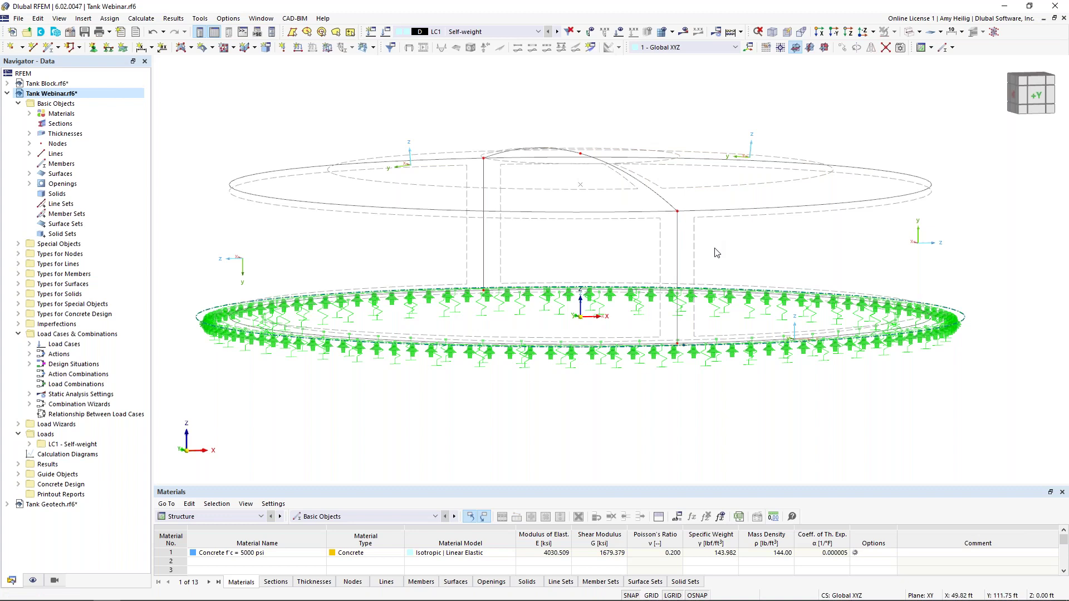
{"action": "left_click_drag", "start_coordinate": [725, 265], "coordinate": [647, 244]}
{"action": "double_click", "coordinate": [659, 244]}
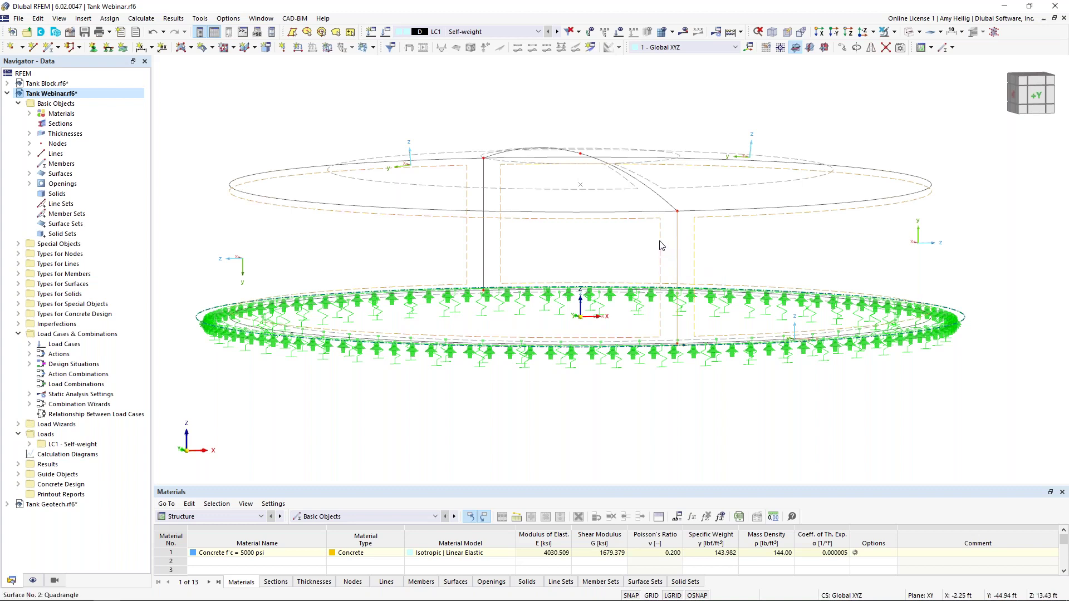
{"action": "left_click", "coordinate": [217, 312]}
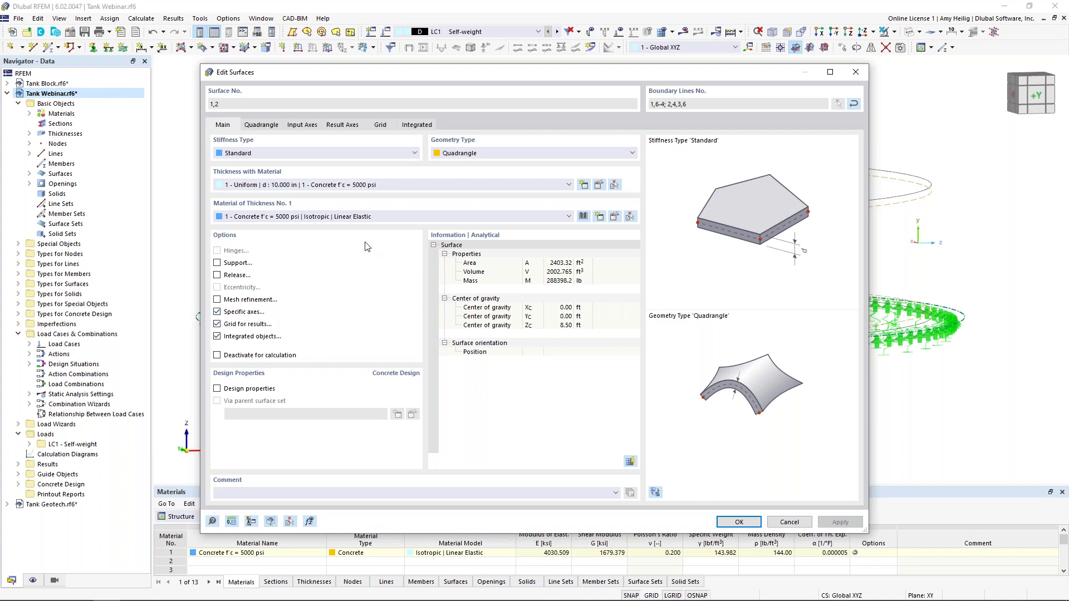
{"action": "left_click", "coordinate": [297, 125]}
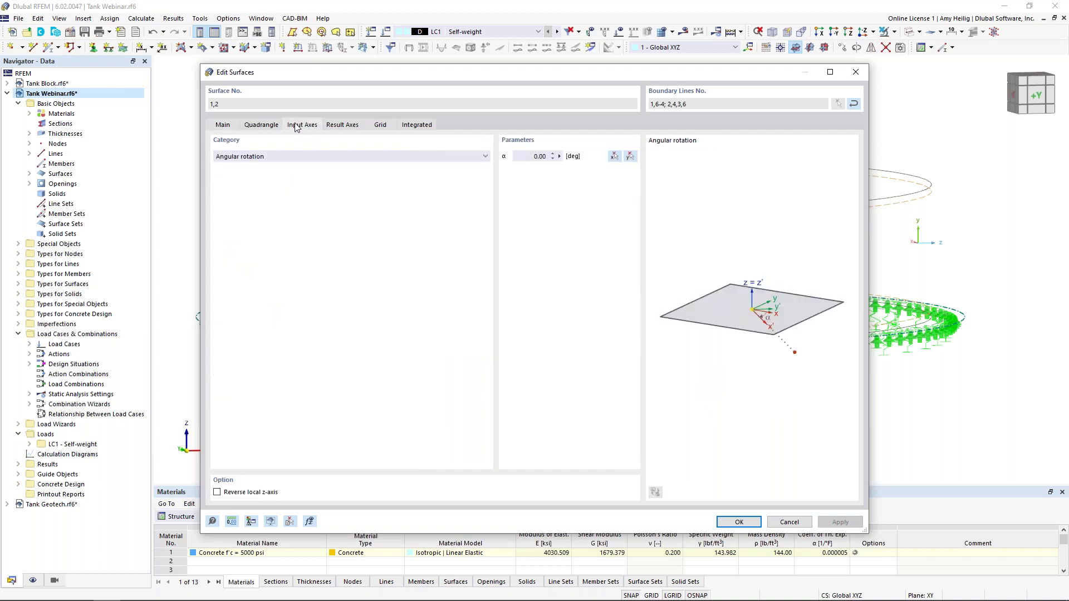
{"action": "left_click", "coordinate": [300, 156]}
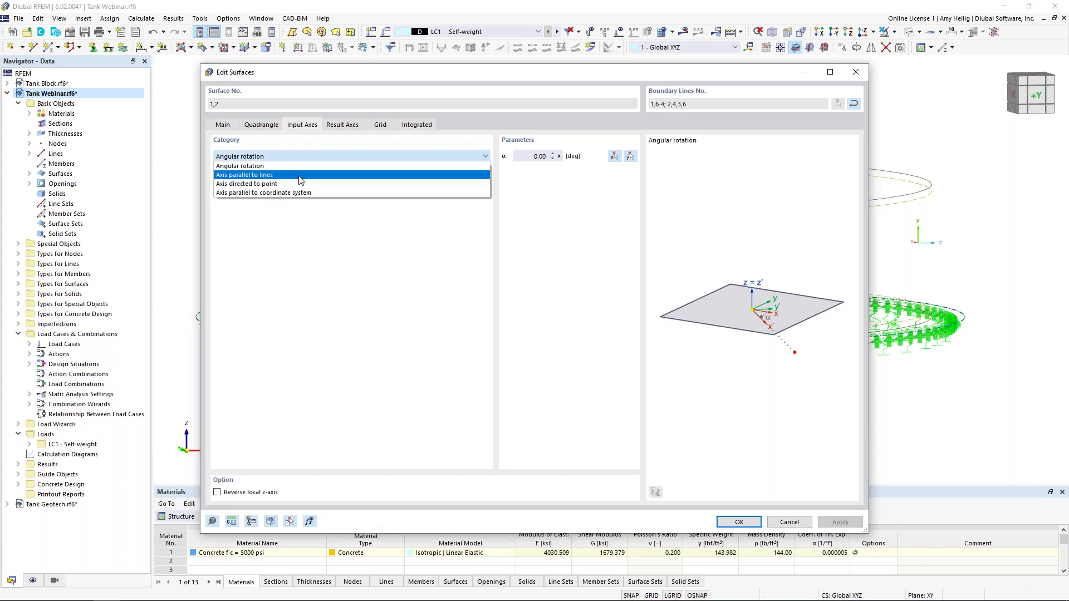
{"action": "left_click", "coordinate": [299, 176]}
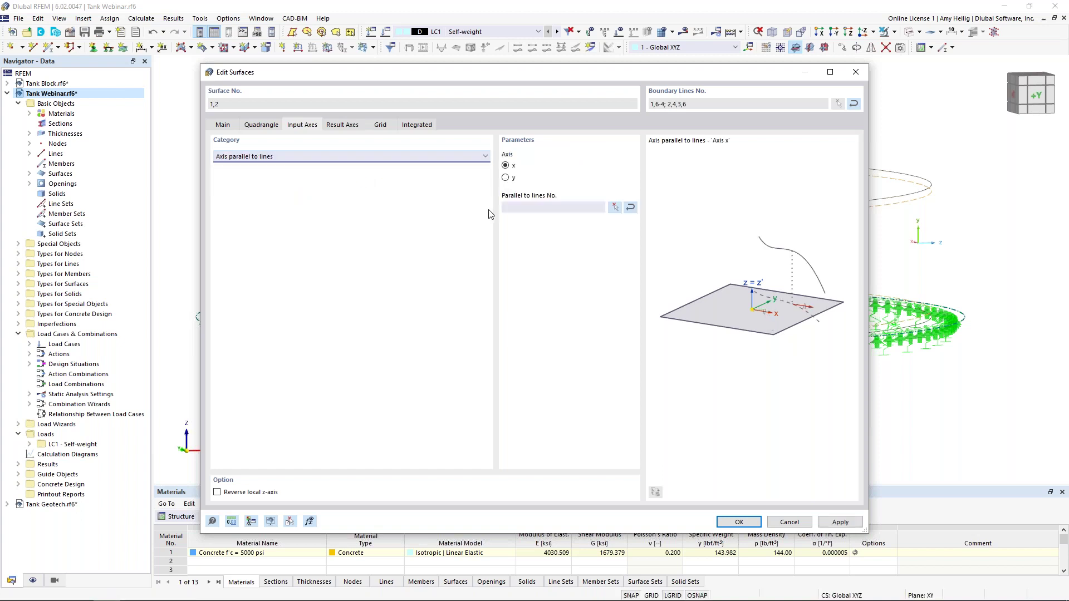
{"action": "left_click", "coordinate": [506, 179]}
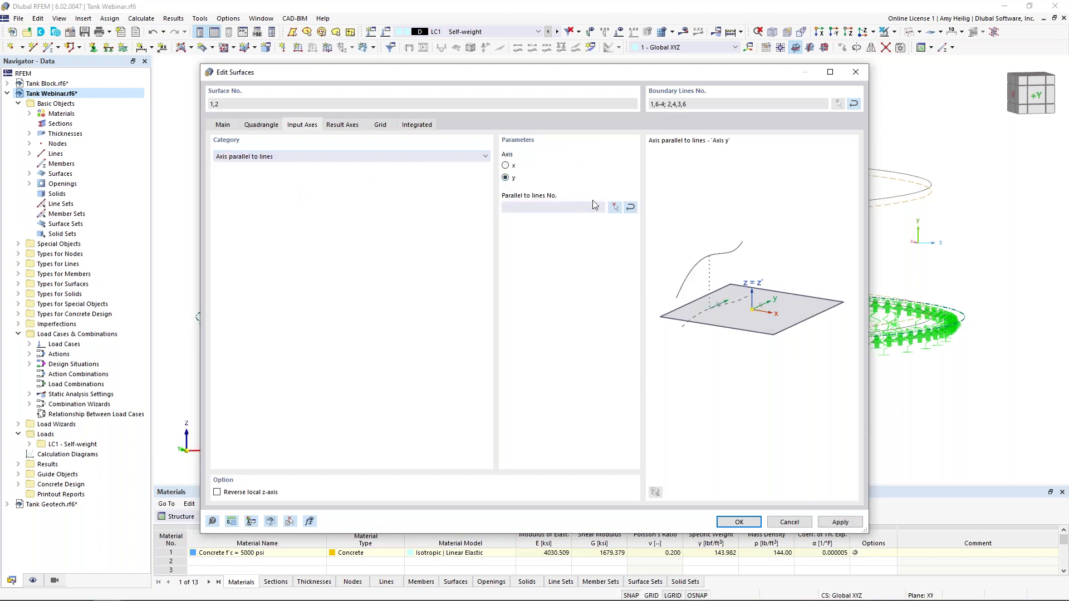
{"action": "left_click", "coordinate": [614, 207]}
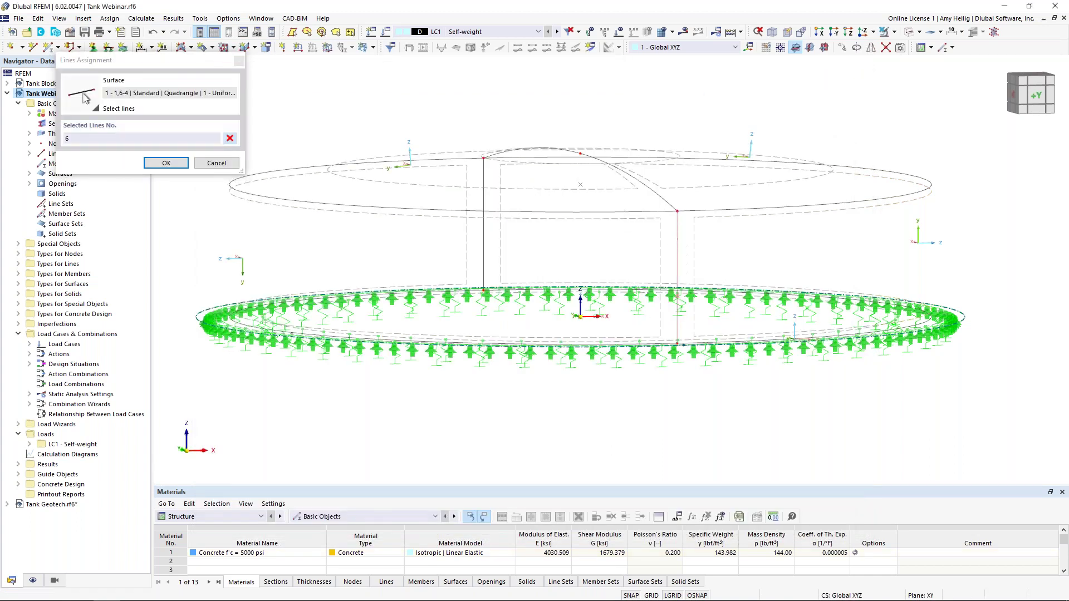
{"action": "left_click", "coordinate": [177, 165]}
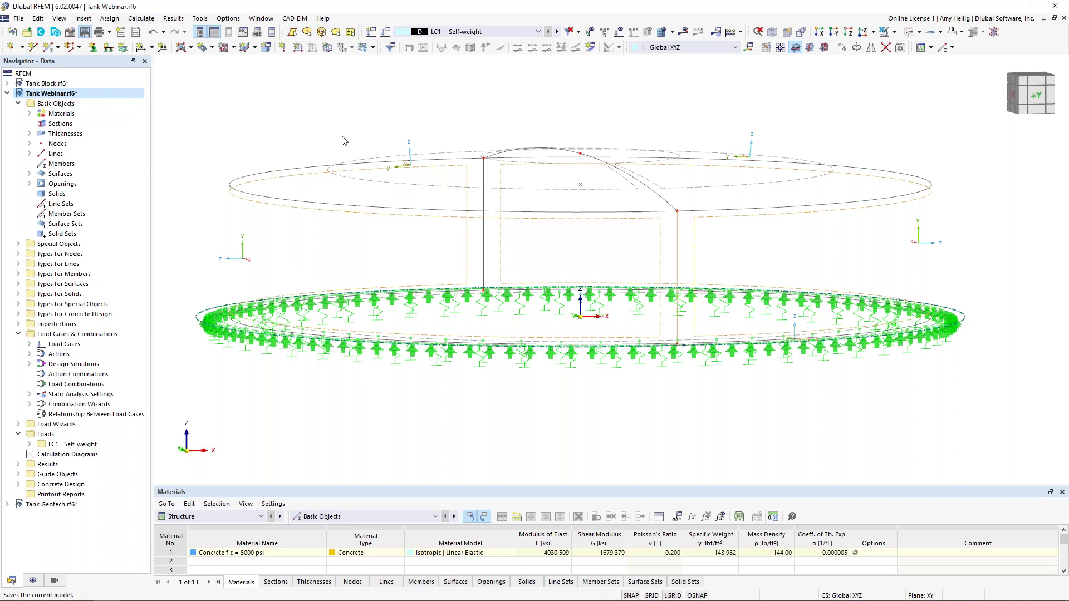
{"action": "key", "text": "ctrl+s"}
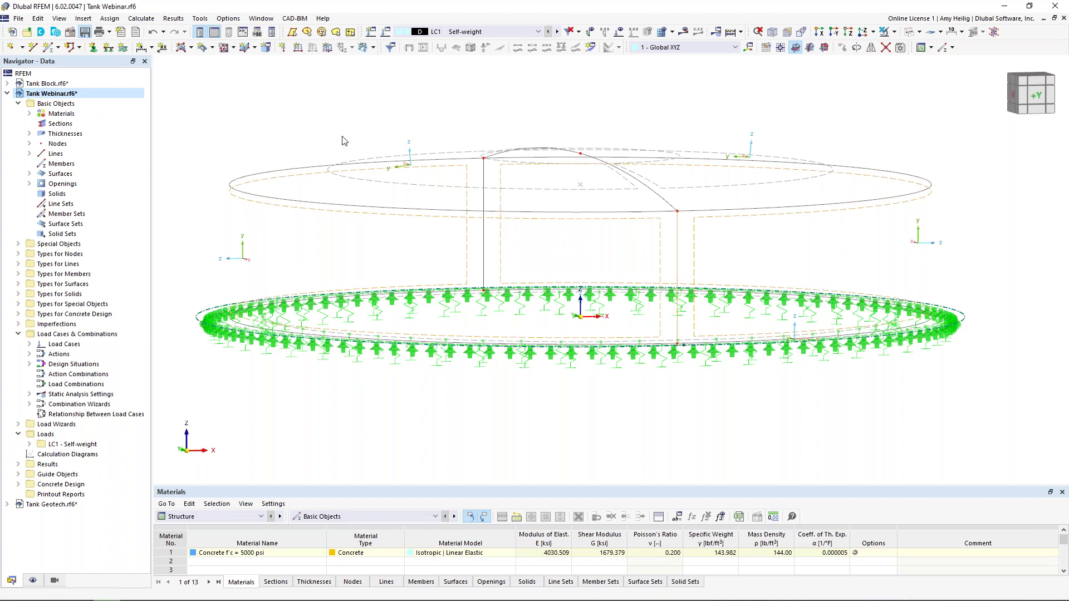
Turn off the display of the surfaces' local axis systems.
{"action": "middle_click_drag", "start_coordinate": [354, 128], "coordinate": [376, 151], "text": "ctrl"}
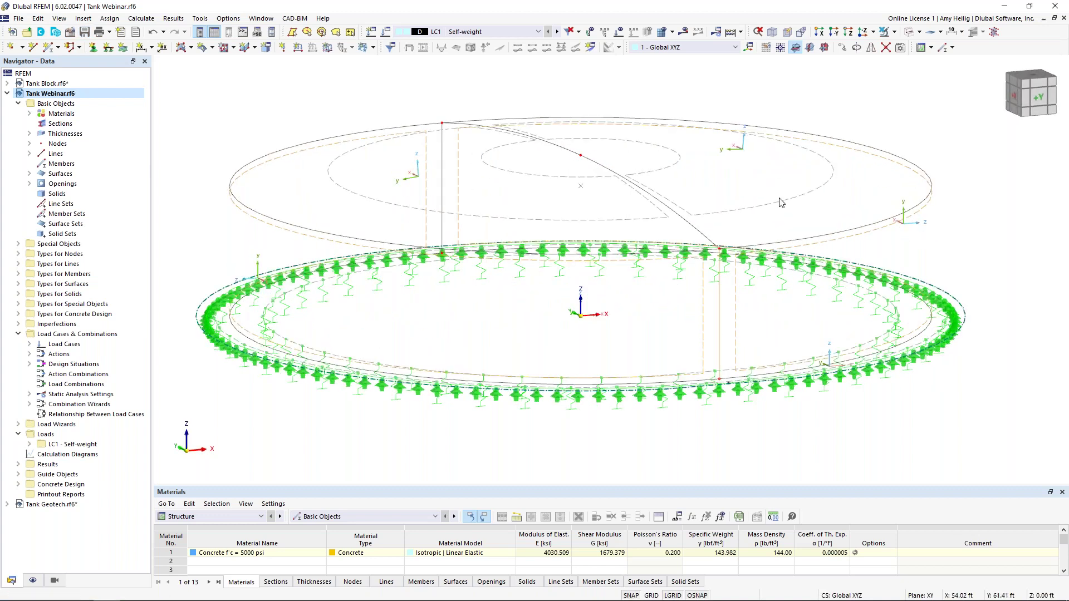
{"action": "right_click", "coordinate": [782, 205]}
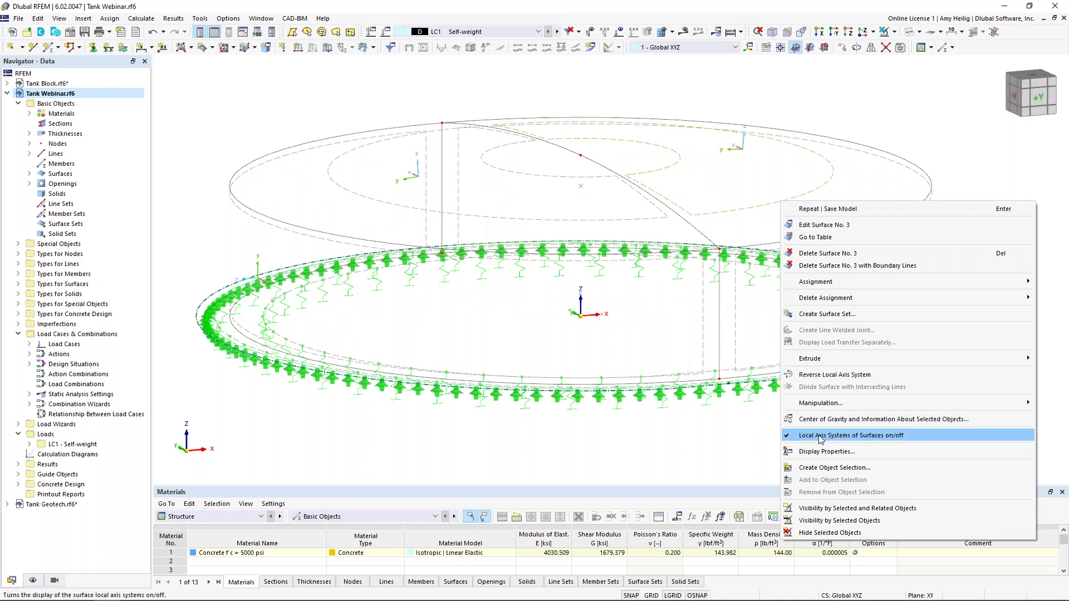
{"action": "left_click", "coordinate": [841, 437]}
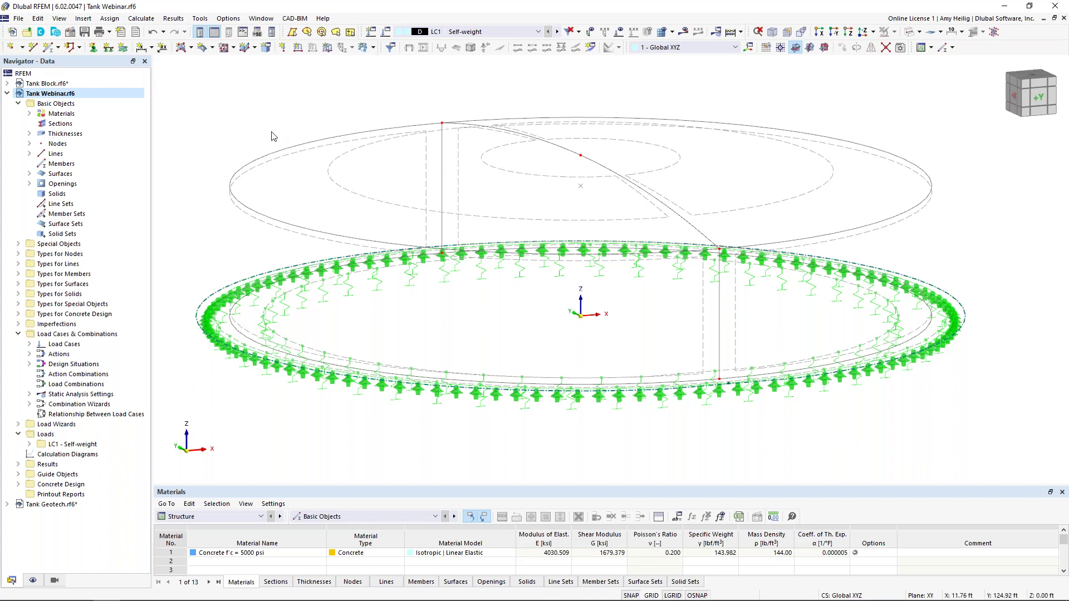
Generate the finite element mesh for the whole tank with a target element length of 1.00 ft.
{"action": "scroll", "coordinate": [281, 139], "scroll_direction": "down", "scroll_amount": 1}
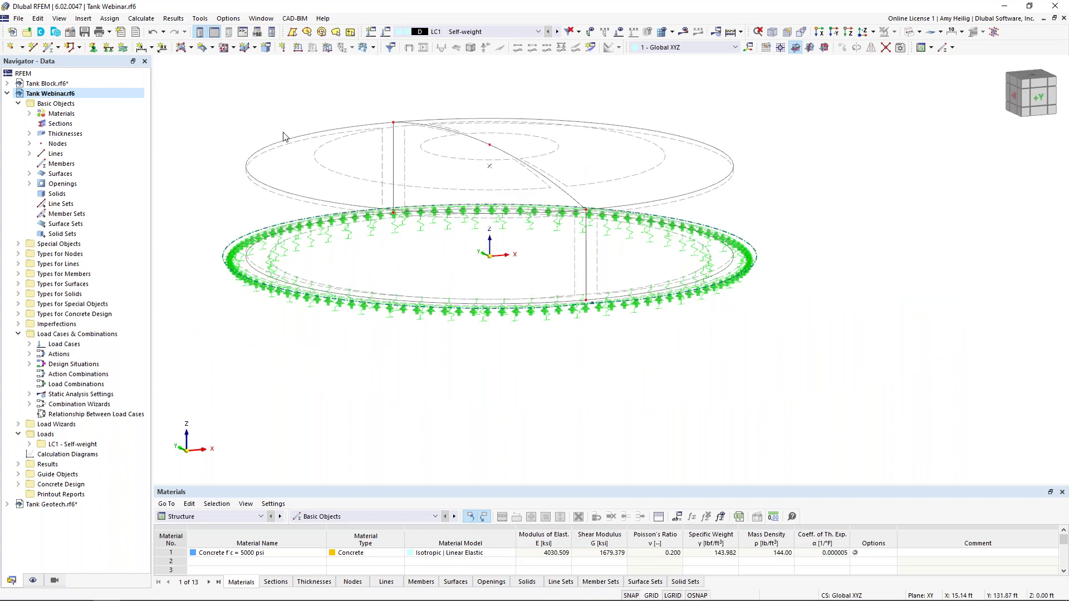
{"action": "scroll", "coordinate": [282, 148], "scroll_direction": "down", "scroll_amount": 2}
{"action": "middle_click_drag", "start_coordinate": [322, 149], "coordinate": [335, 199], "text": "ctrl"}
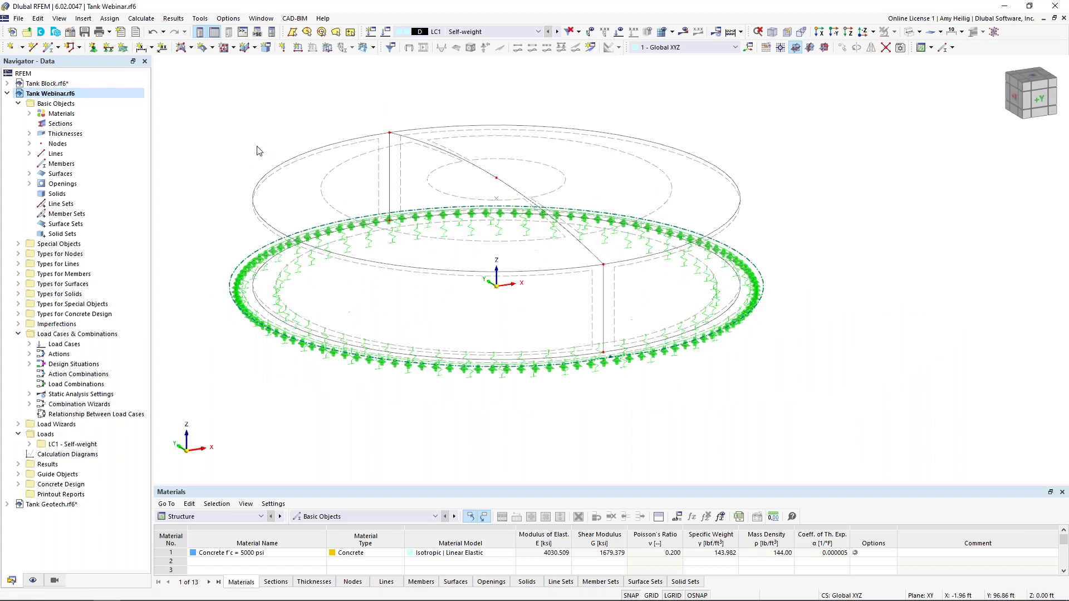
{"action": "left_click", "coordinate": [147, 20]}
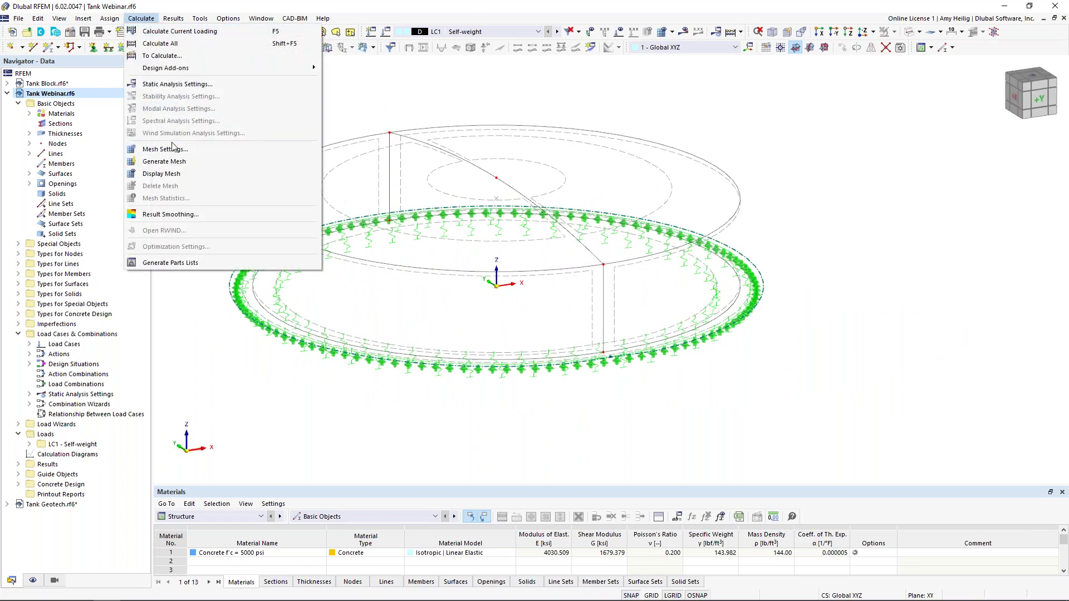
{"action": "left_click", "coordinate": [172, 148]}
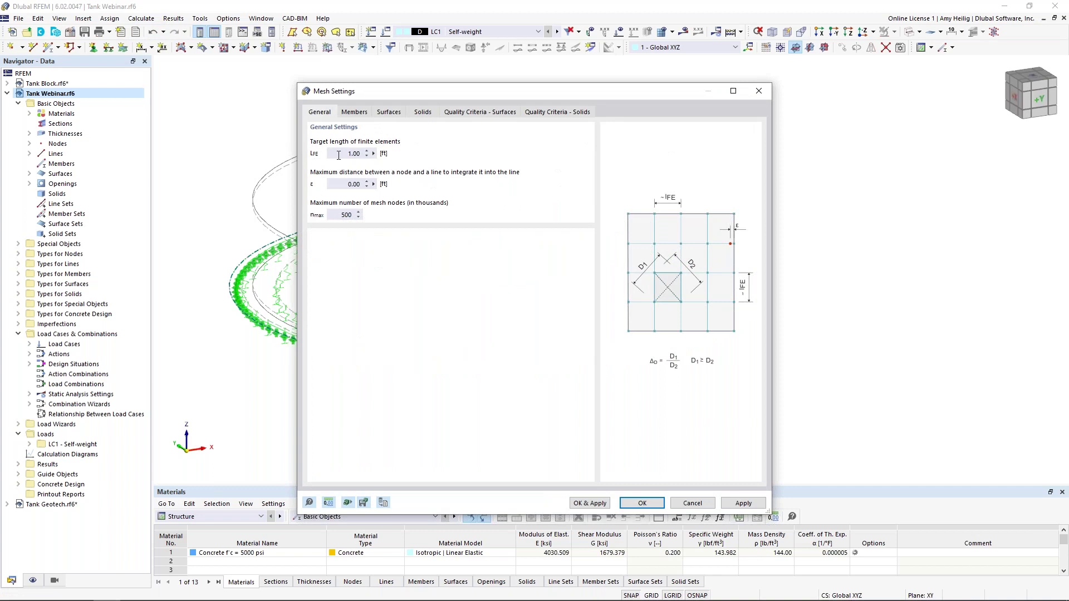
{"action": "left_click", "coordinate": [592, 504]}
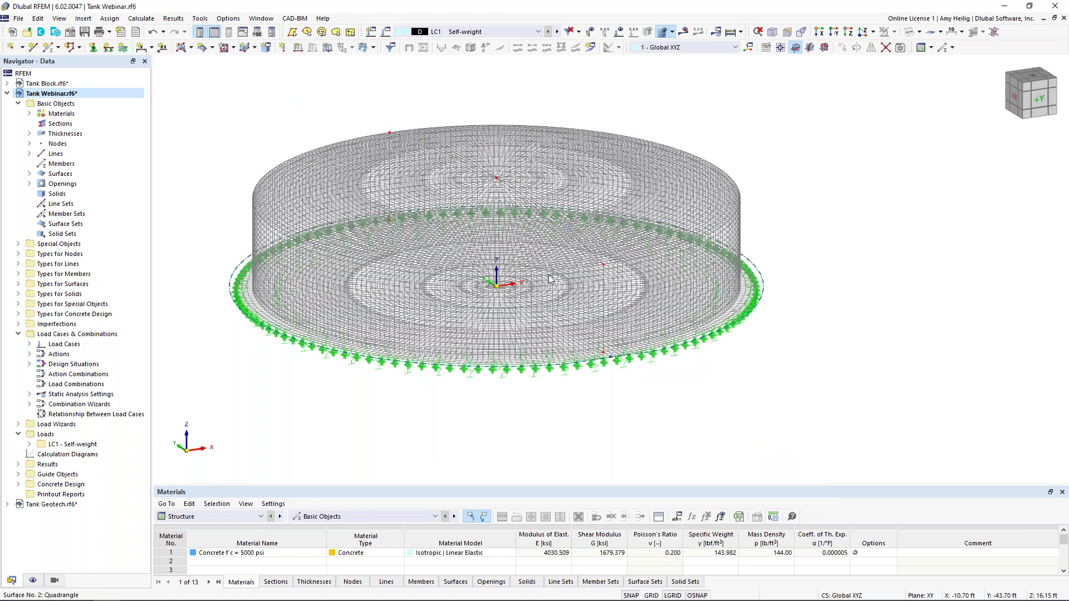
Set the target length of finite elements to 3 ft in the mesh settings and regenerate the tank's mesh.
{"action": "middle_click_drag", "start_coordinate": [562, 254], "coordinate": [609, 311], "text": "ctrl"}
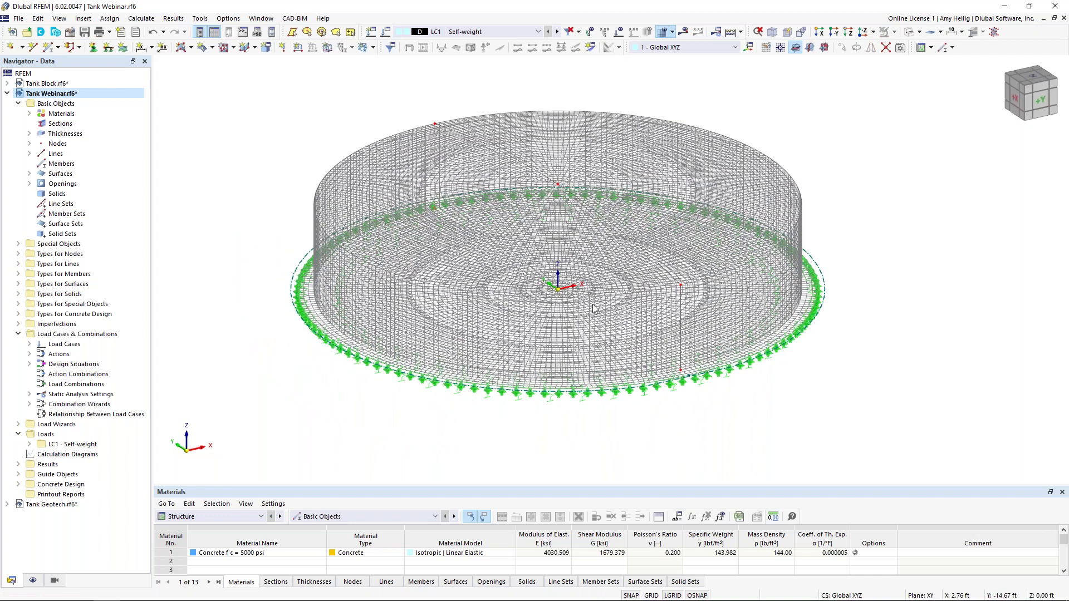
{"action": "left_click", "coordinate": [147, 21]}
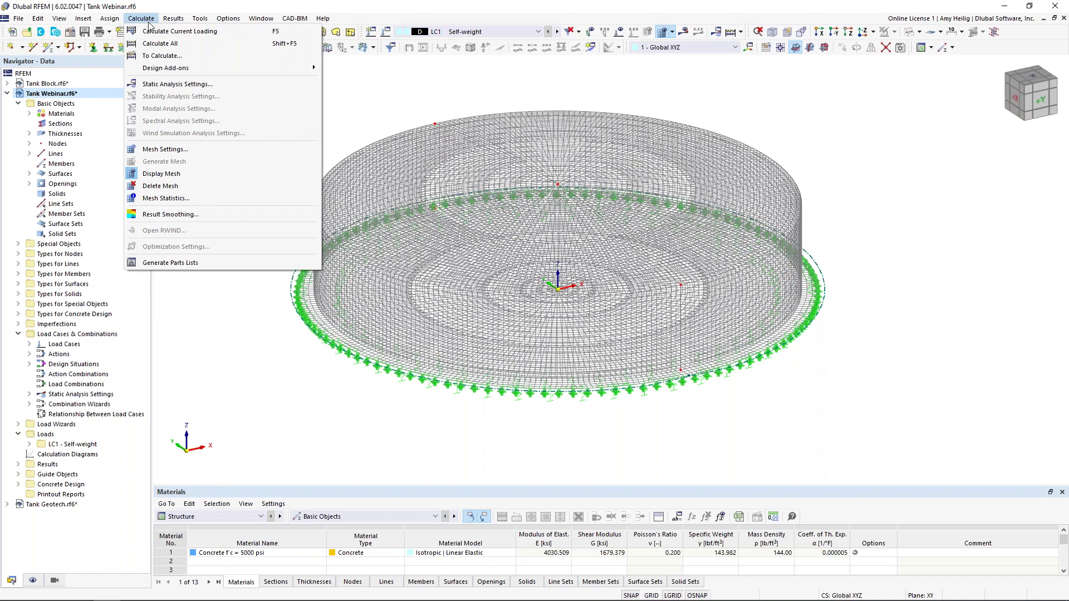
{"action": "left_click", "coordinate": [181, 150]}
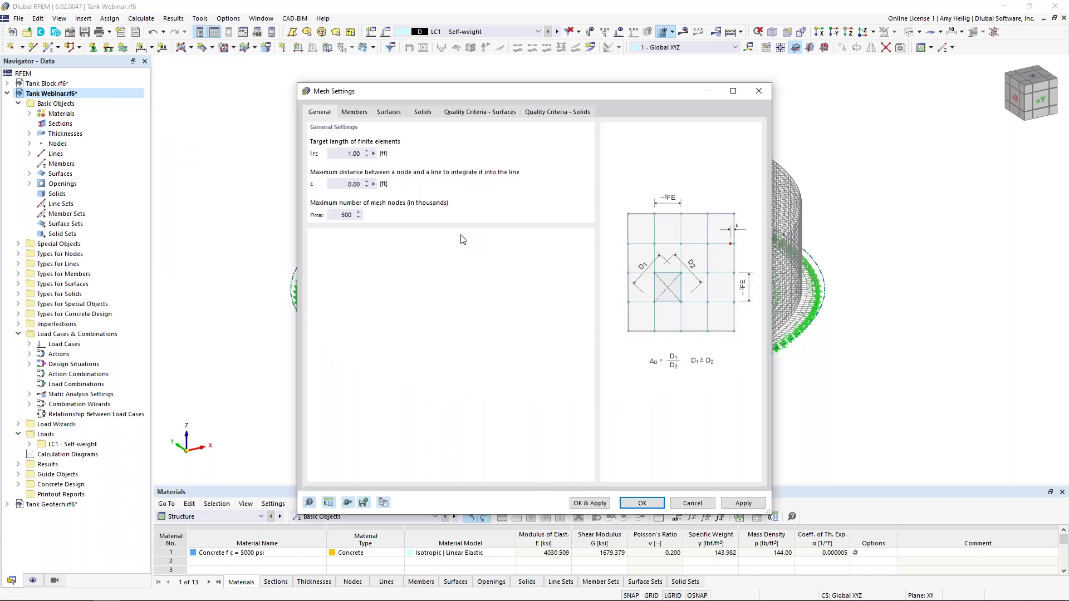
{"action": "double_click", "coordinate": [354, 154]}
{"action": "type", "text": "3"}
{"action": "left_click", "coordinate": [584, 504]}
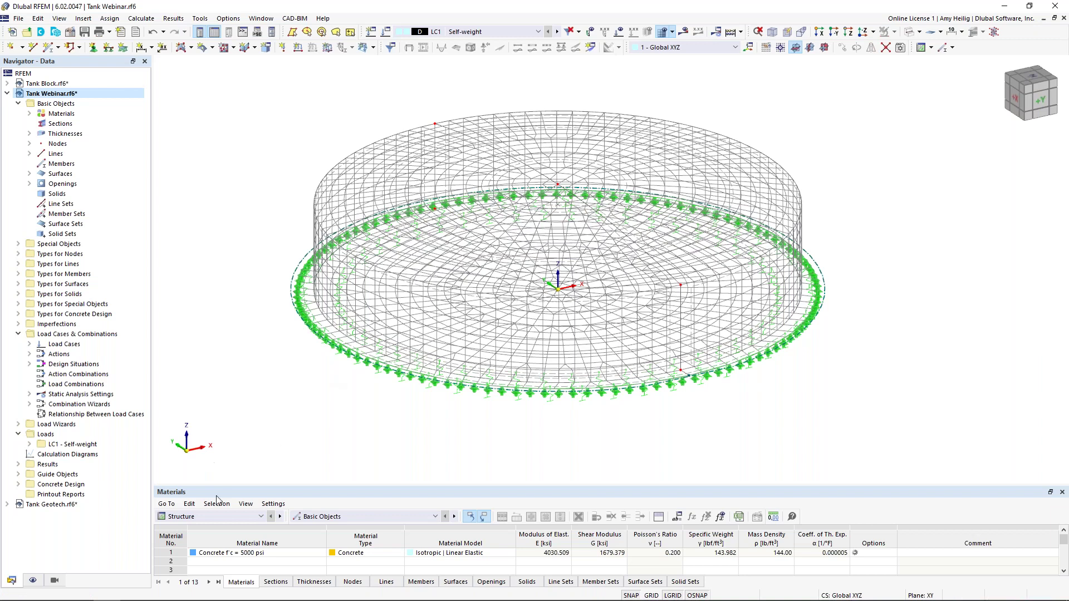
Turn off the display of the FE mesh and return to the model data tree.
{"action": "left_click", "coordinate": [33, 580]}
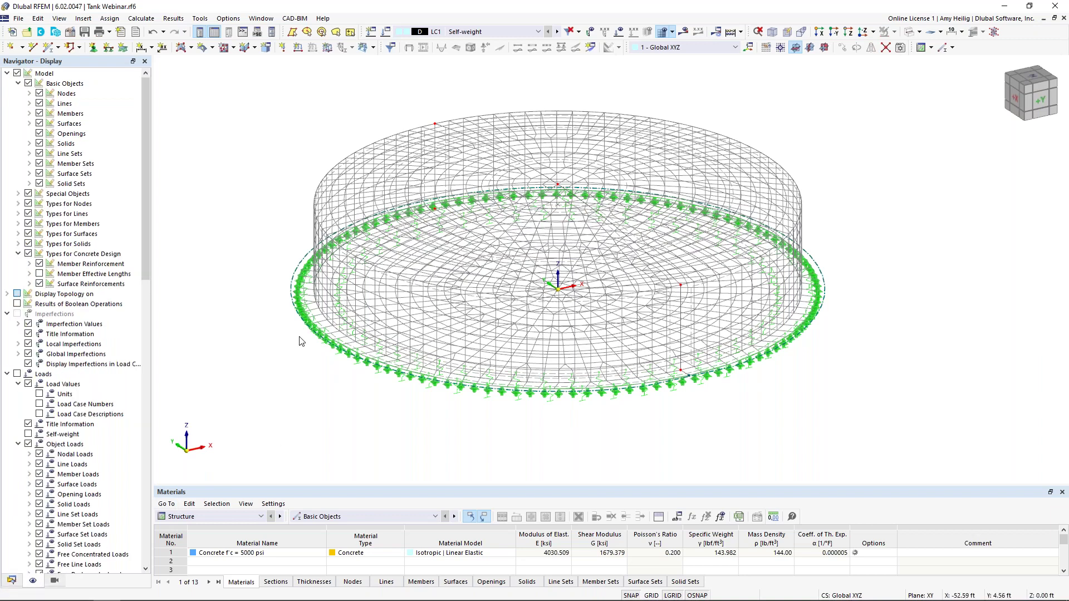
{"action": "scroll", "coordinate": [56, 341], "scroll_direction": "down", "scroll_amount": 8}
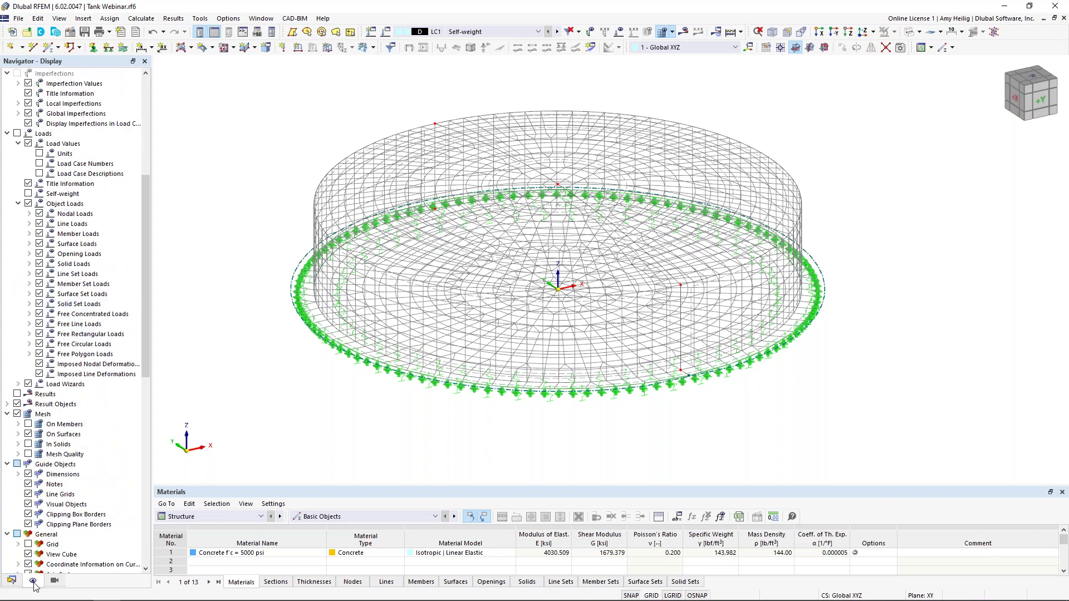
{"action": "left_click", "coordinate": [17, 414]}
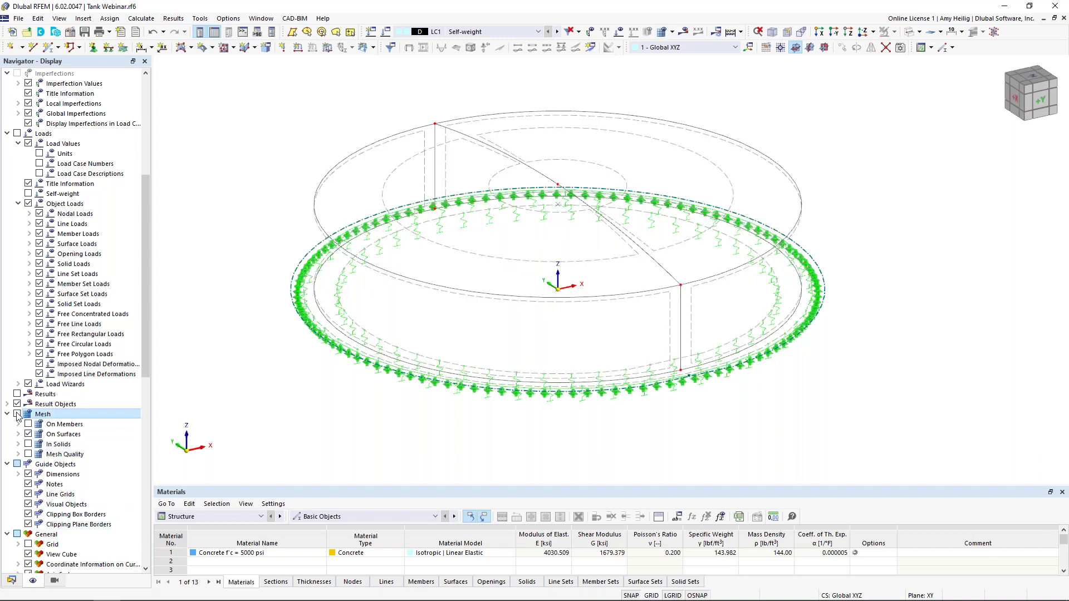
{"action": "left_click", "coordinate": [13, 580]}
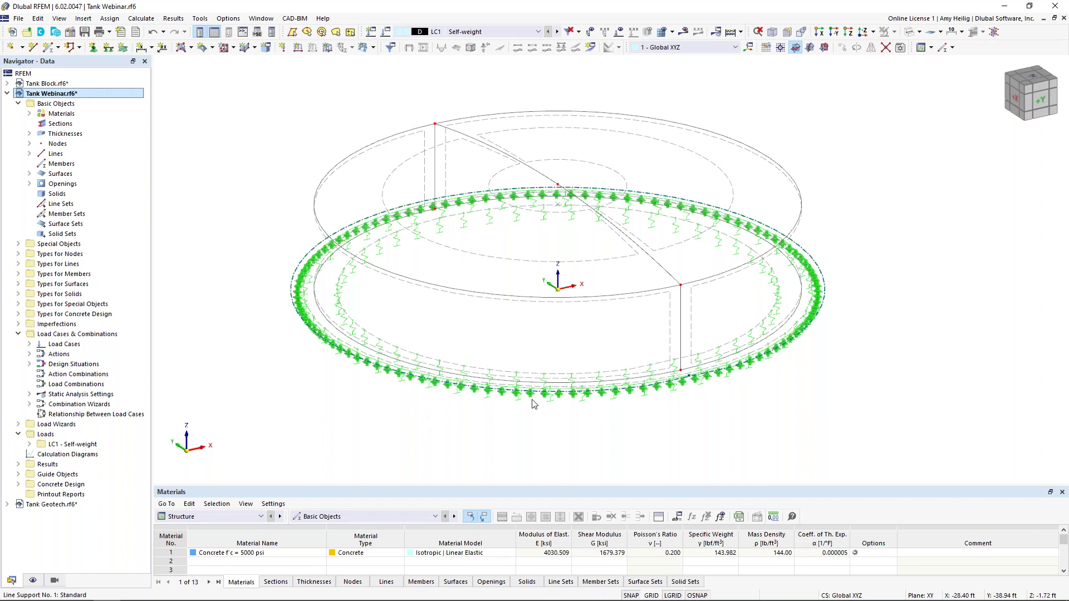
Activate the concrete design properties for all surfaces 1-6 and review their concrete cover and reinforcement directions.
{"action": "left_click_drag", "start_coordinate": [888, 446], "coordinate": [271, 91]}
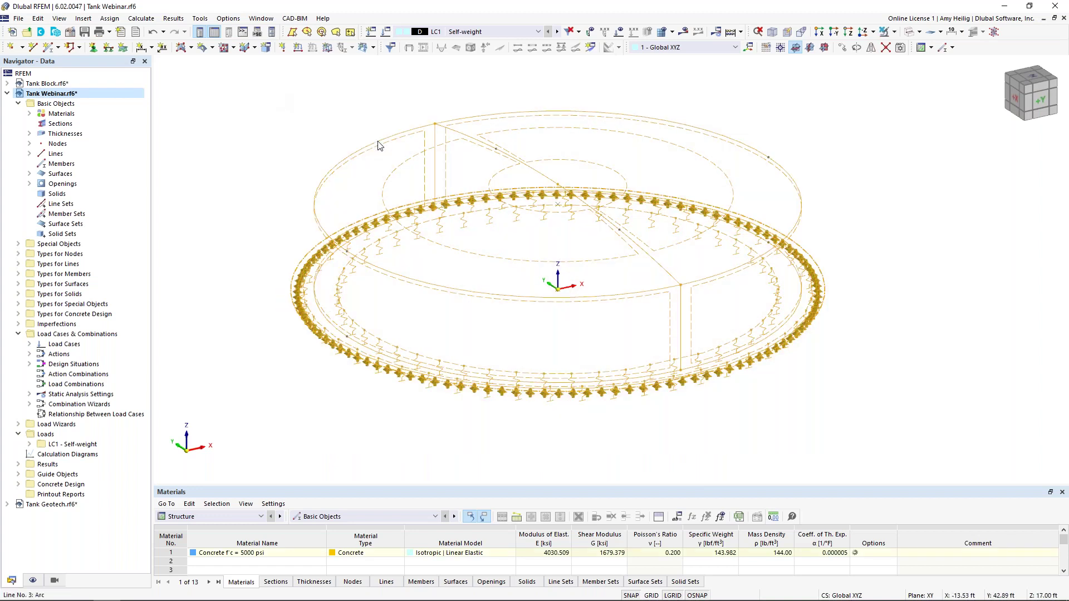
{"action": "double_click", "coordinate": [401, 170]}
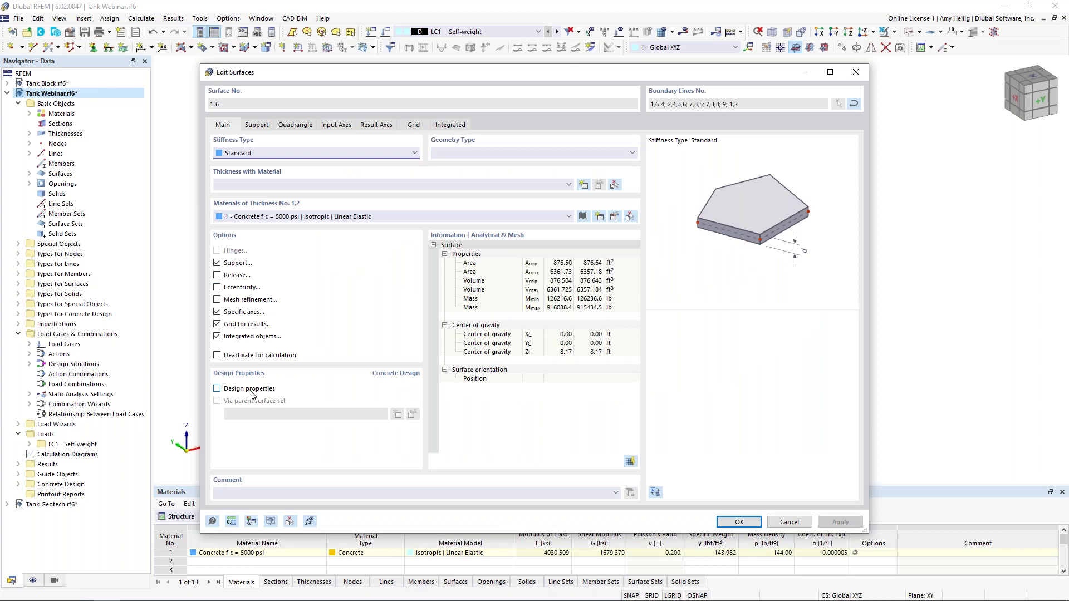
{"action": "left_click", "coordinate": [217, 389]}
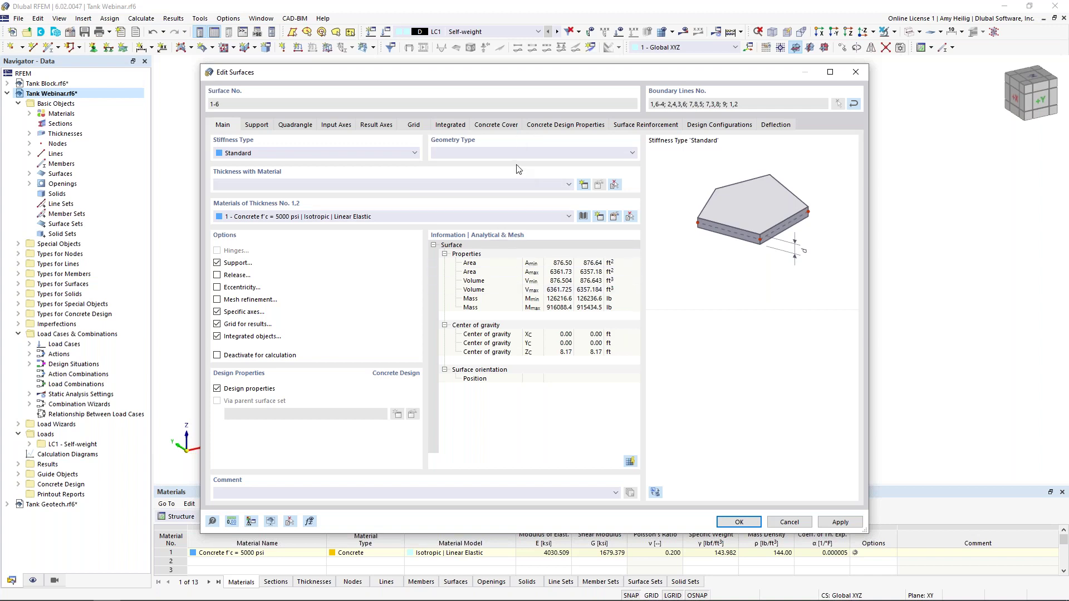
{"action": "left_click", "coordinate": [505, 127]}
{"action": "left_click", "coordinate": [280, 163]}
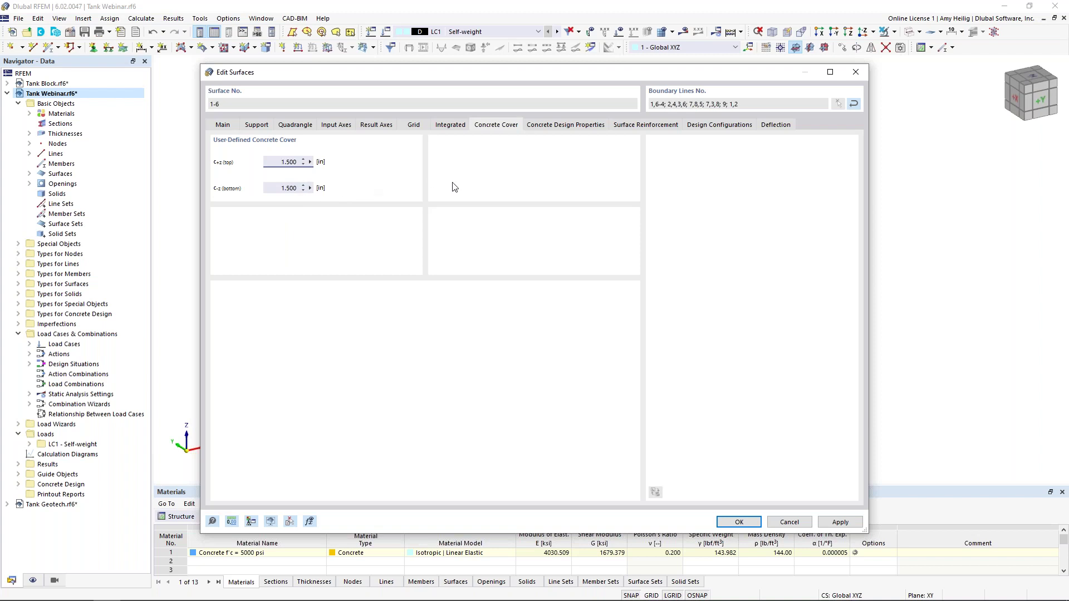
{"action": "left_click", "coordinate": [566, 126]}
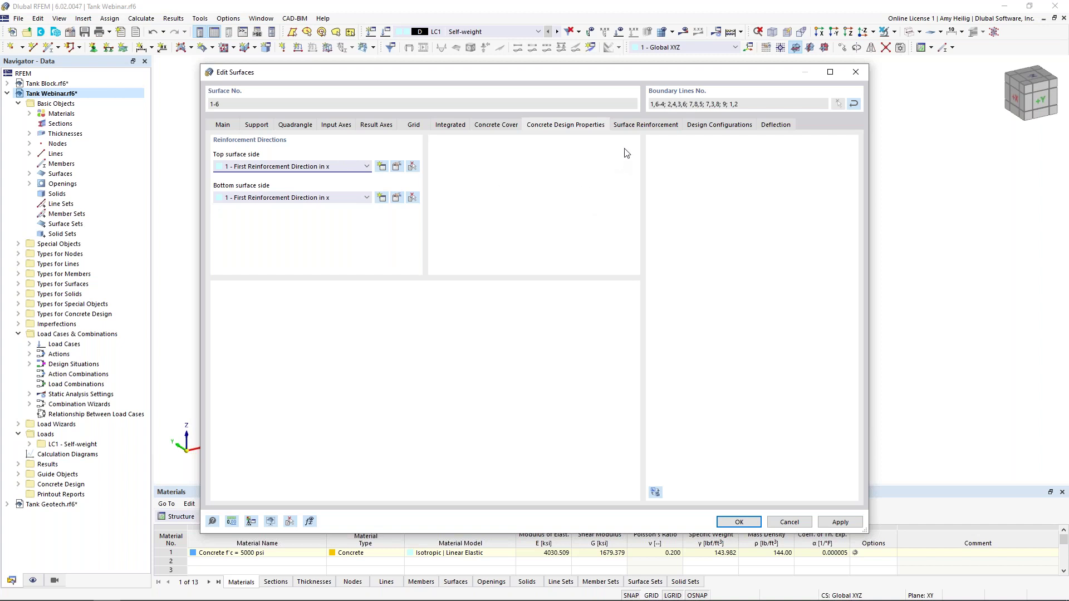
Create a new surface reinforcement for surfaces 1-6 with Grade 60 reinforcing steel from the ACI 318-19 material library.
{"action": "left_click", "coordinate": [629, 126]}
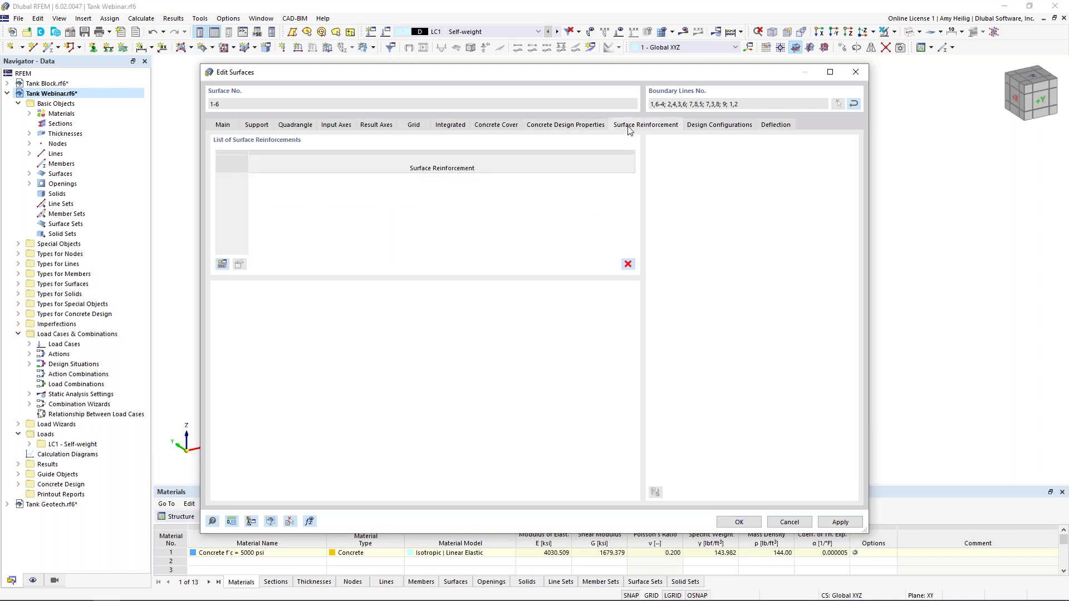
{"action": "left_click", "coordinate": [222, 263]}
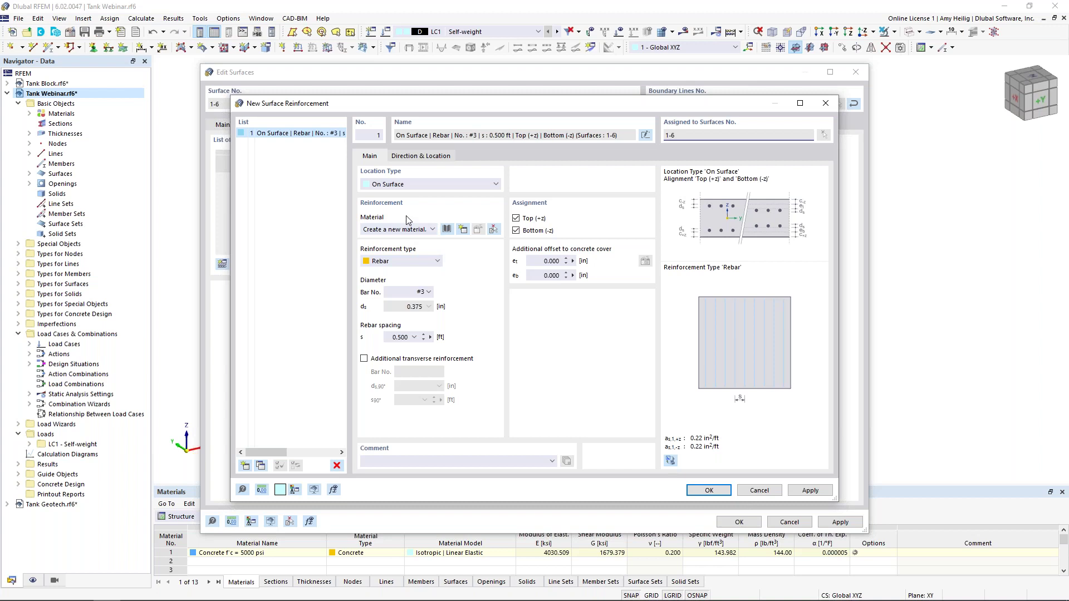
{"action": "left_click", "coordinate": [447, 231]}
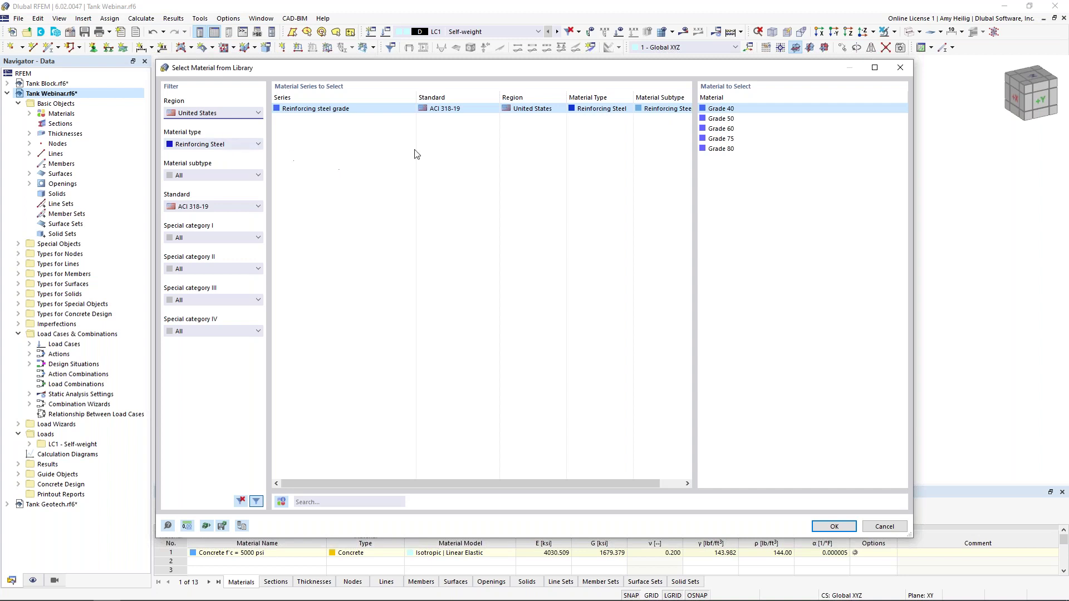
{"action": "left_click", "coordinate": [717, 131]}
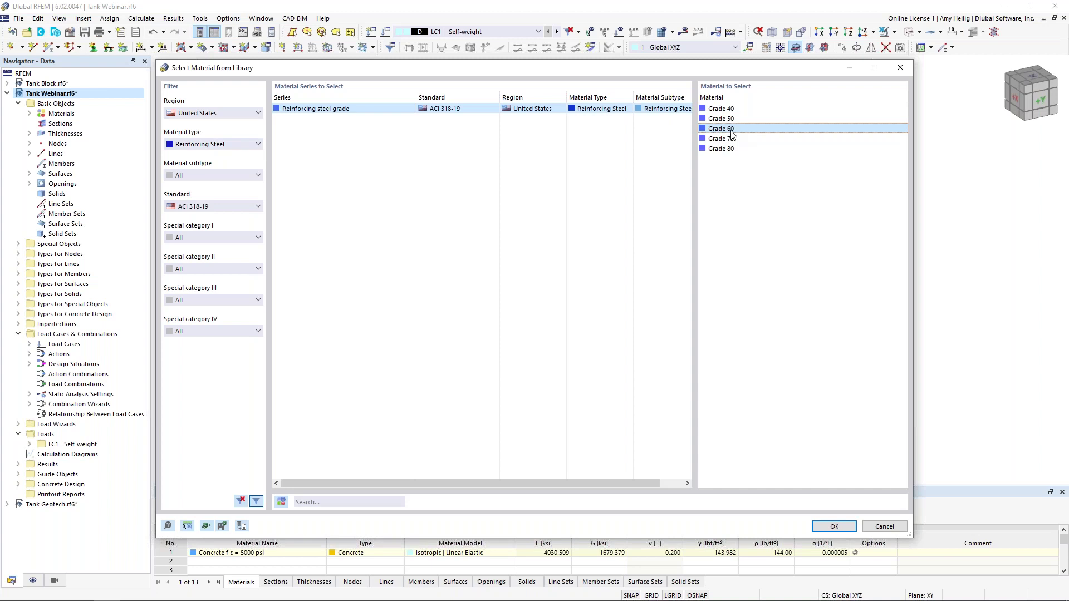
{"action": "left_click", "coordinate": [834, 526]}
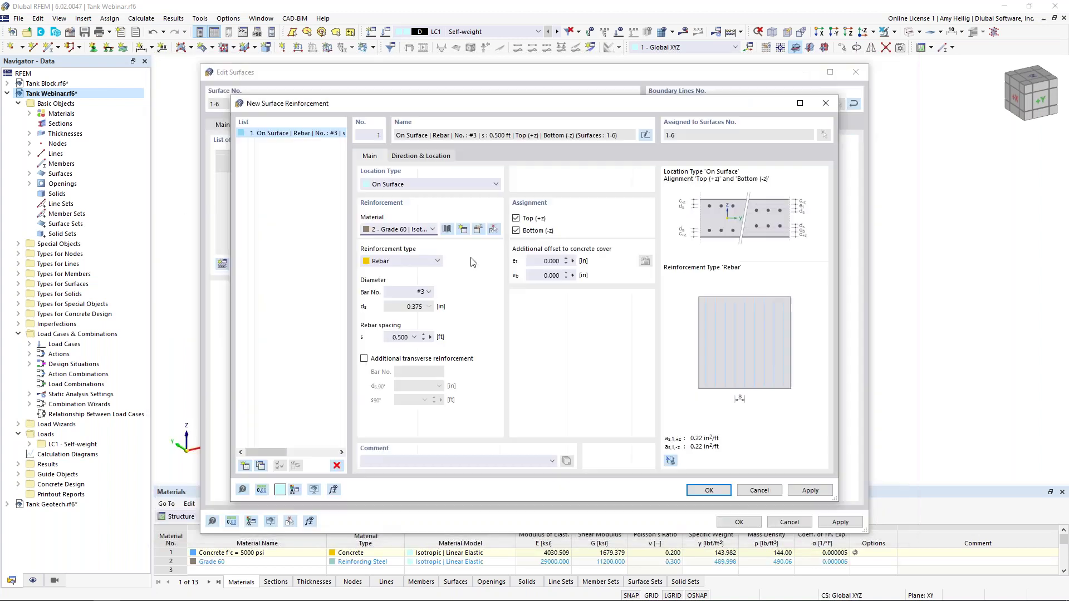
Define the main surface reinforcement as #7 rebar, keeping the spacing at 0.500 ft.
{"action": "left_click", "coordinate": [437, 263]}
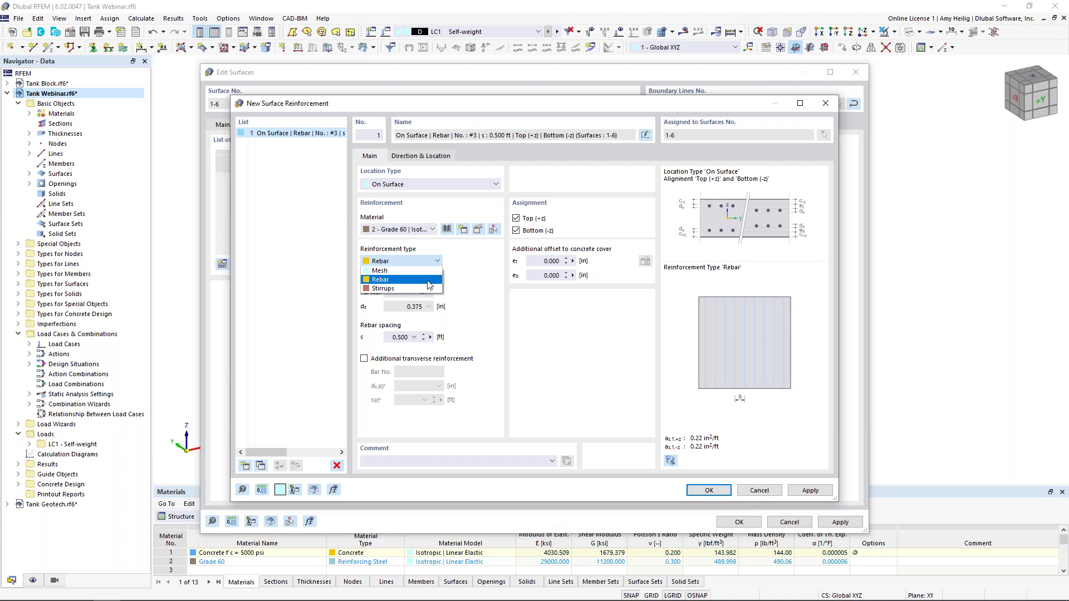
{"action": "left_click", "coordinate": [466, 283]}
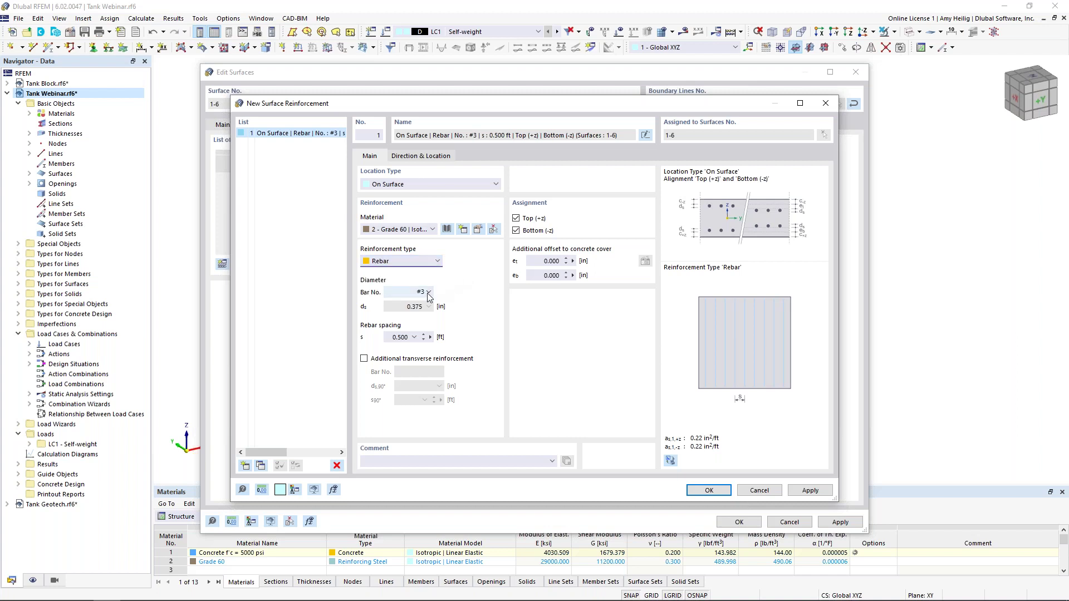
{"action": "left_click", "coordinate": [428, 294]}
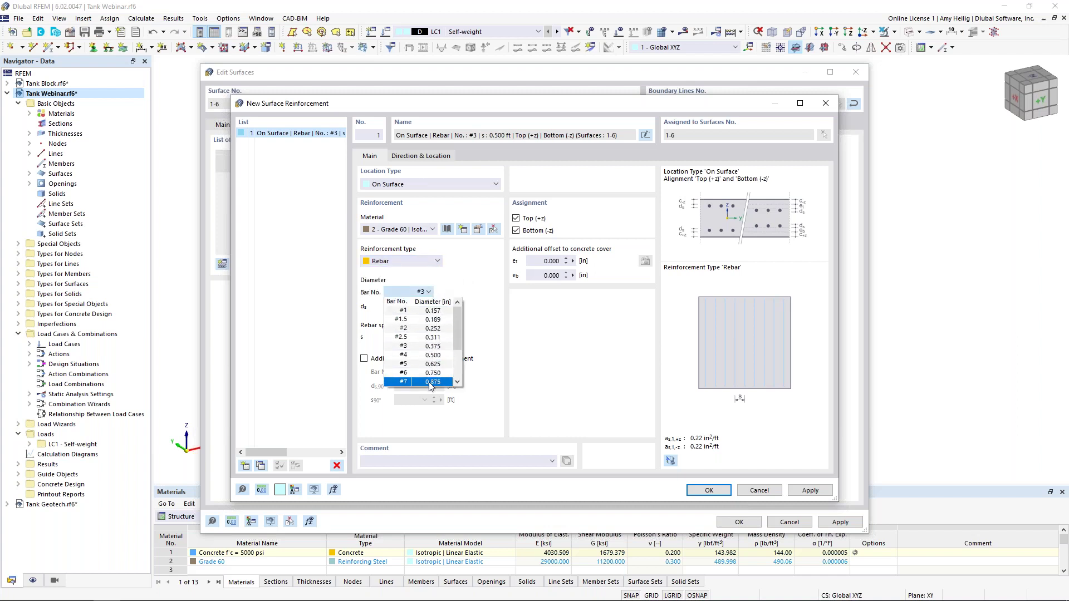
{"action": "left_click", "coordinate": [431, 382]}
{"action": "left_click", "coordinate": [420, 337]}
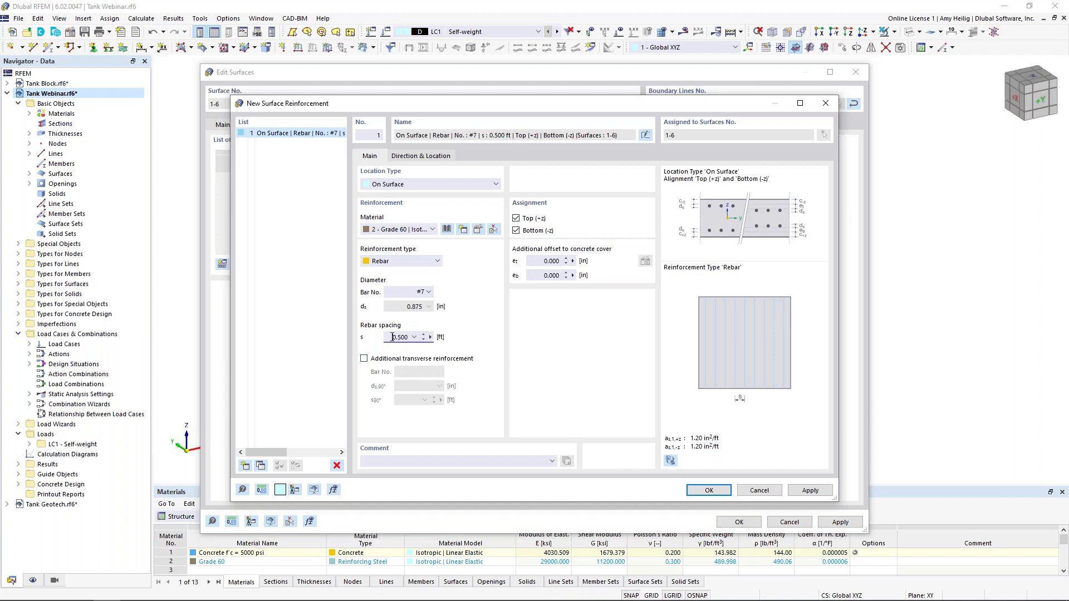
{"action": "left_click", "coordinate": [392, 337]}
Add transverse reinforcement of #7 bars at 0.500 ft spacing and accept the surface reinforcement for both surface sides.
{"action": "left_click", "coordinate": [364, 359]}
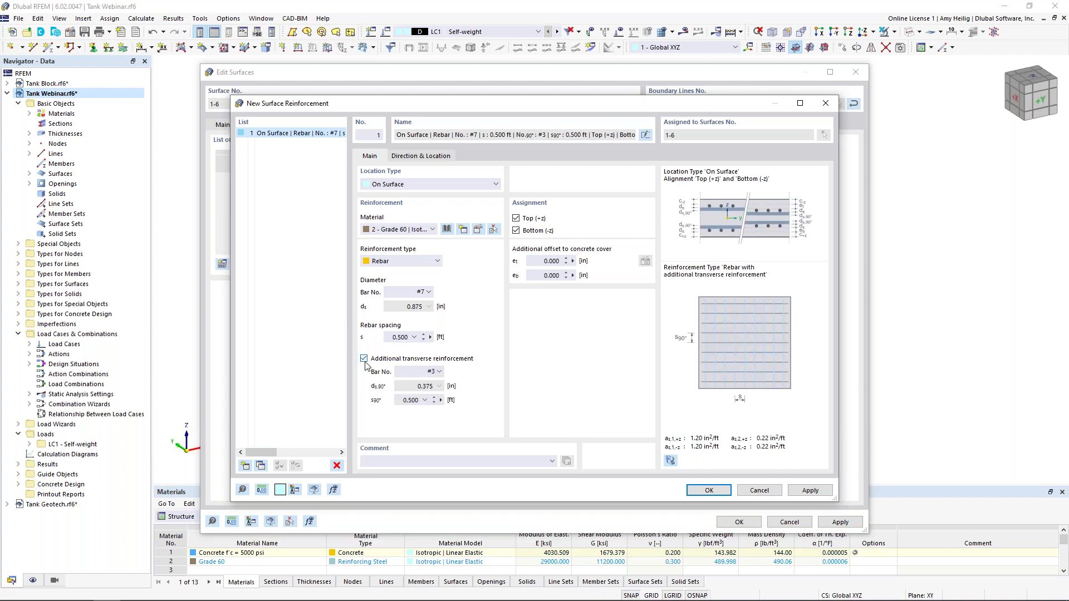
{"action": "left_click", "coordinate": [423, 372]}
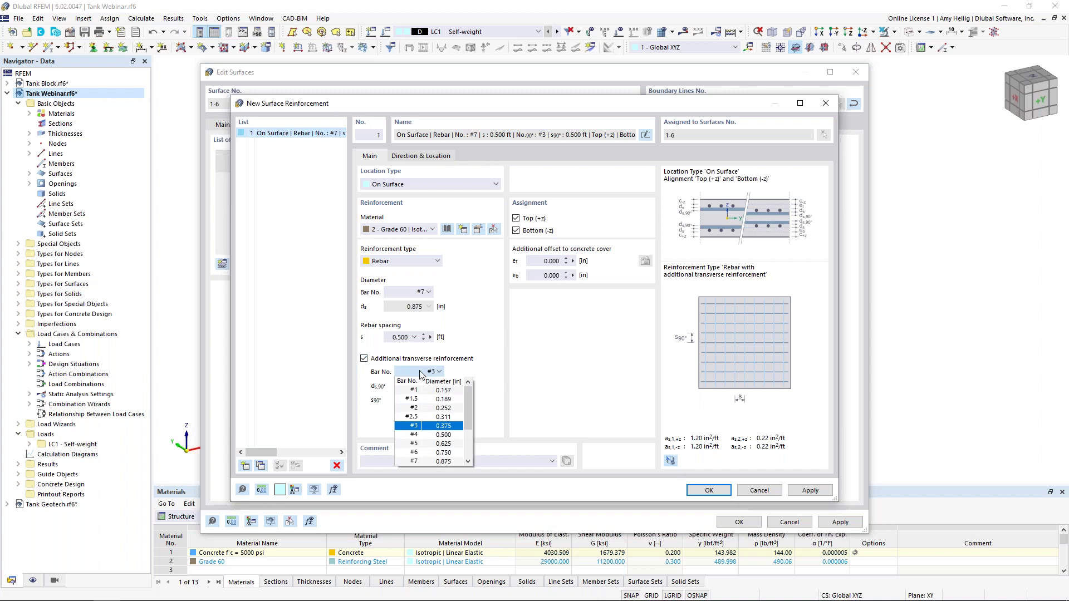
{"action": "left_click", "coordinate": [441, 461]}
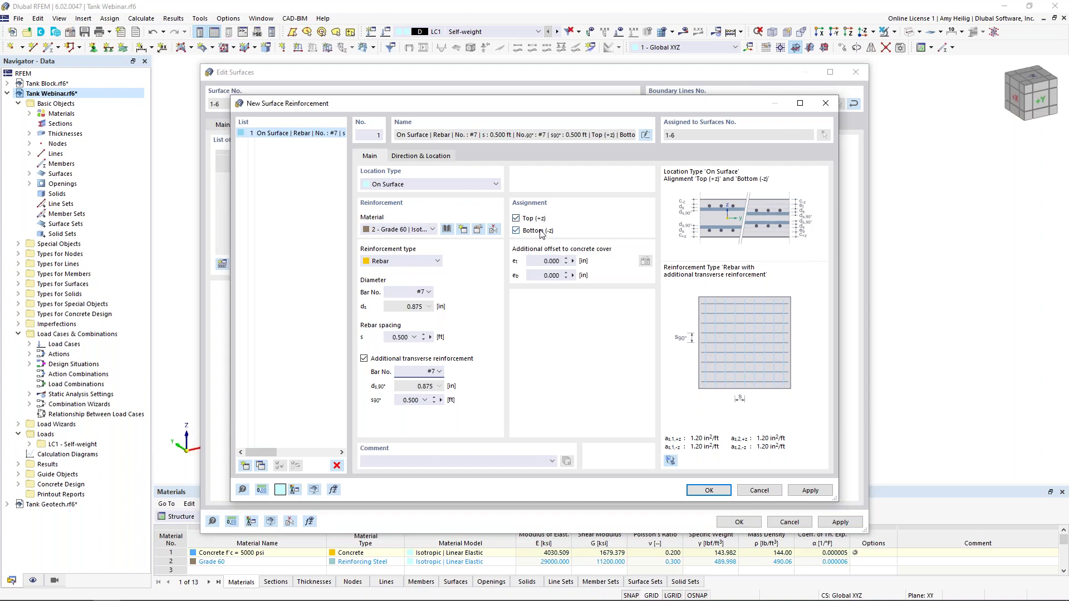
{"action": "left_click", "coordinate": [709, 490]}
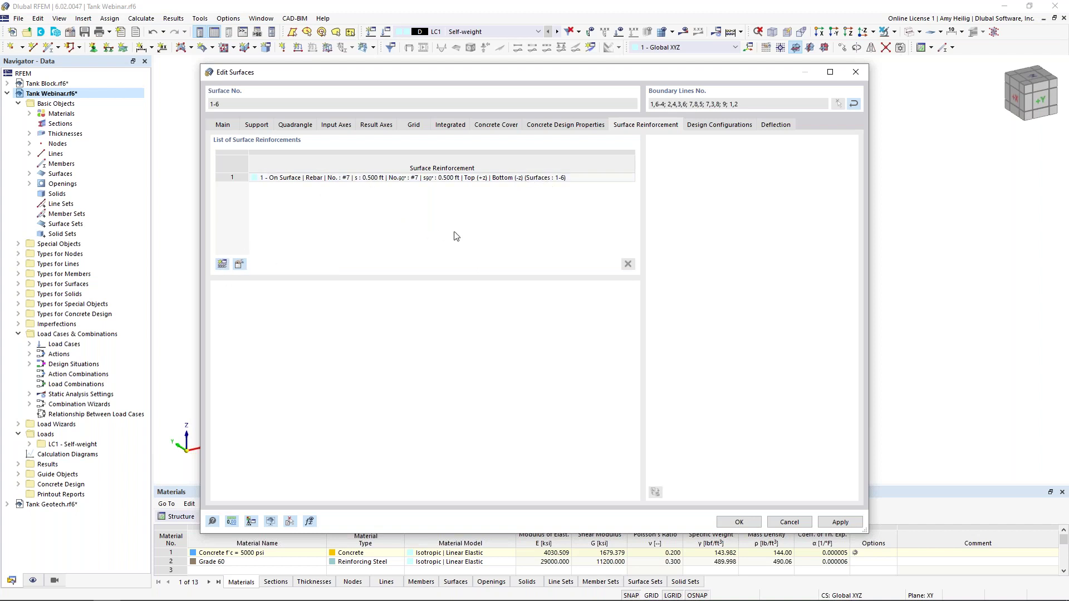
Review the default strength configuration and set the serviceability configuration's top and bottom crack width limits to 0.004 for water-retaining structures.
{"action": "left_click", "coordinate": [701, 127]}
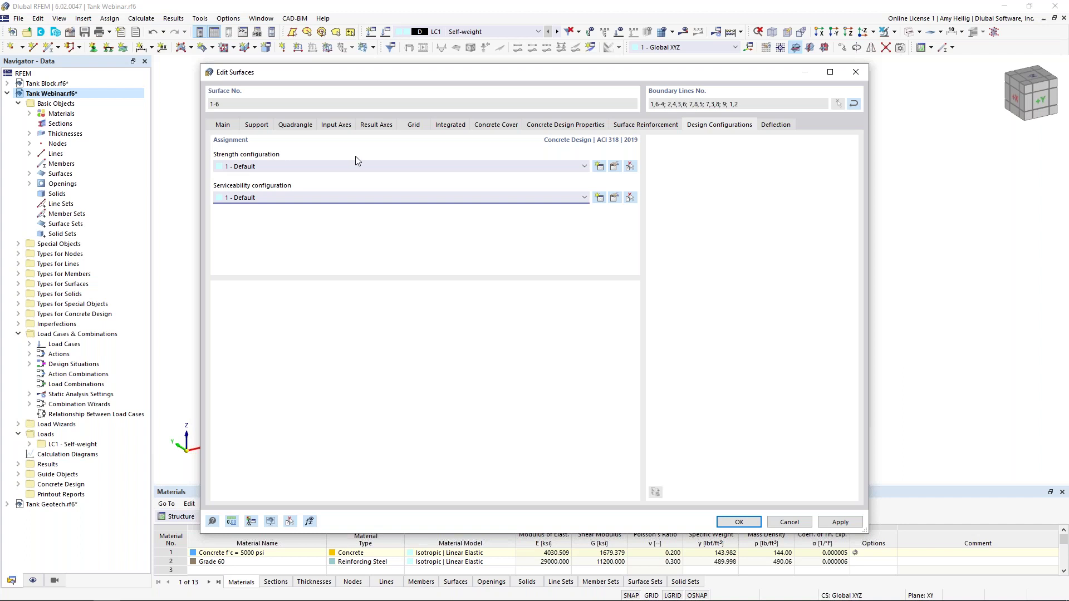
{"action": "left_click", "coordinate": [614, 166]}
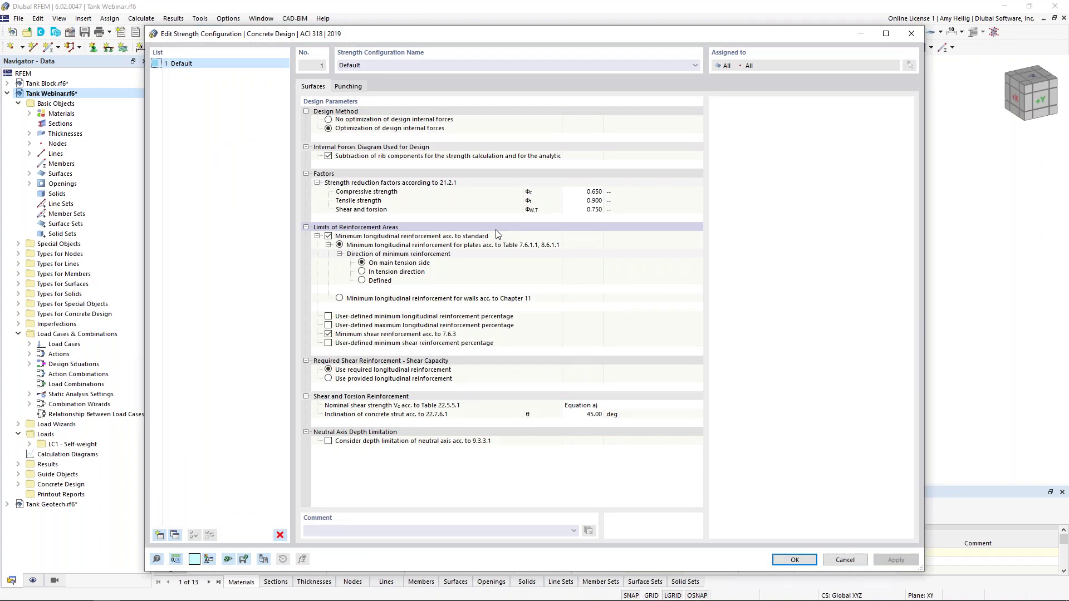
{"action": "left_click", "coordinate": [835, 562]}
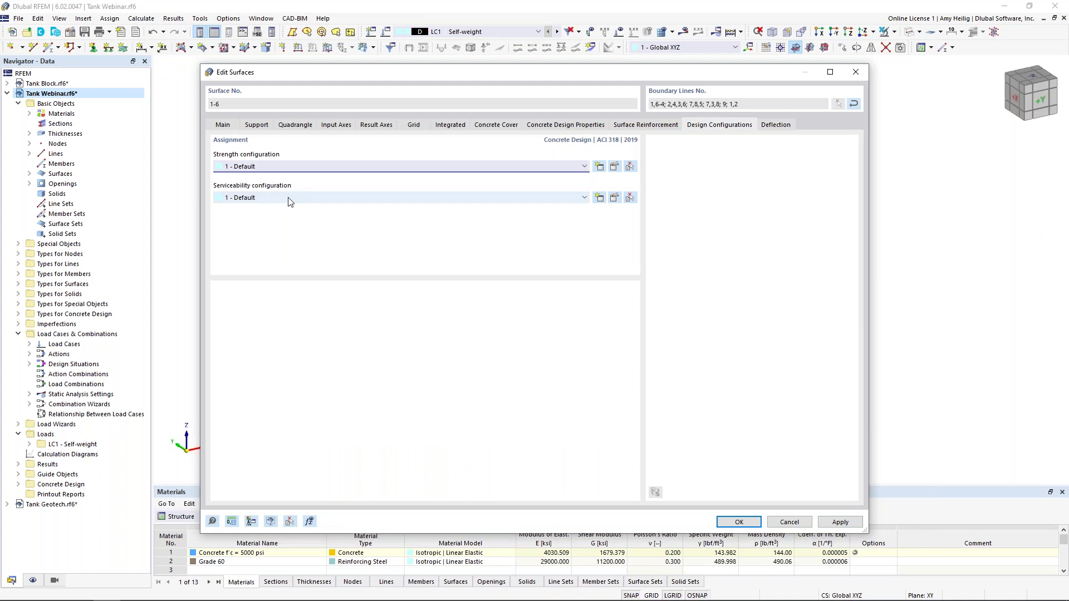
{"action": "left_click", "coordinate": [614, 199]}
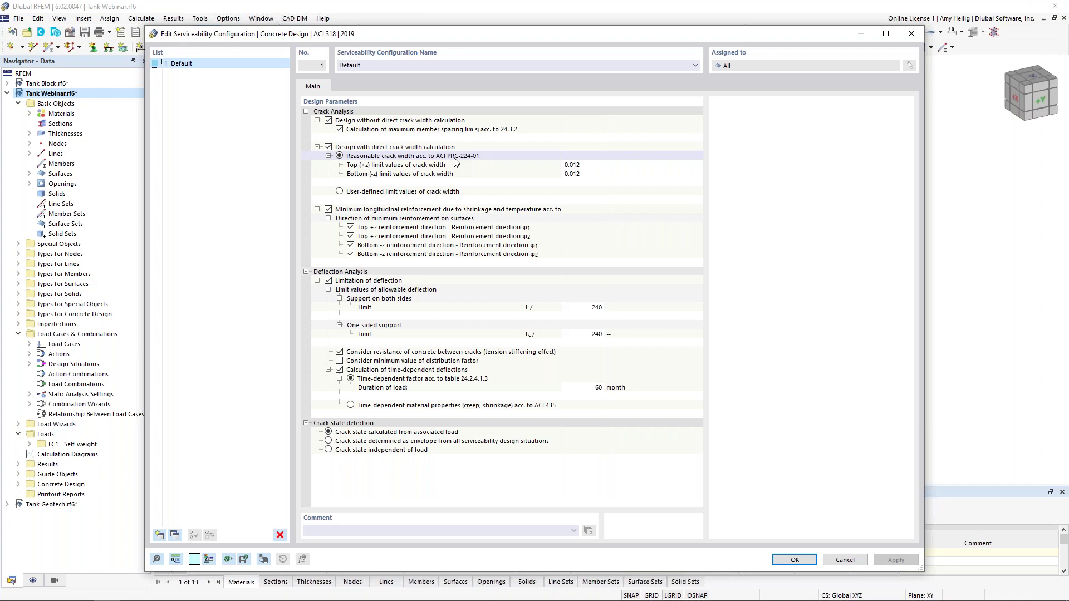
{"action": "left_click", "coordinate": [668, 165]}
{"action": "left_click", "coordinate": [693, 165]}
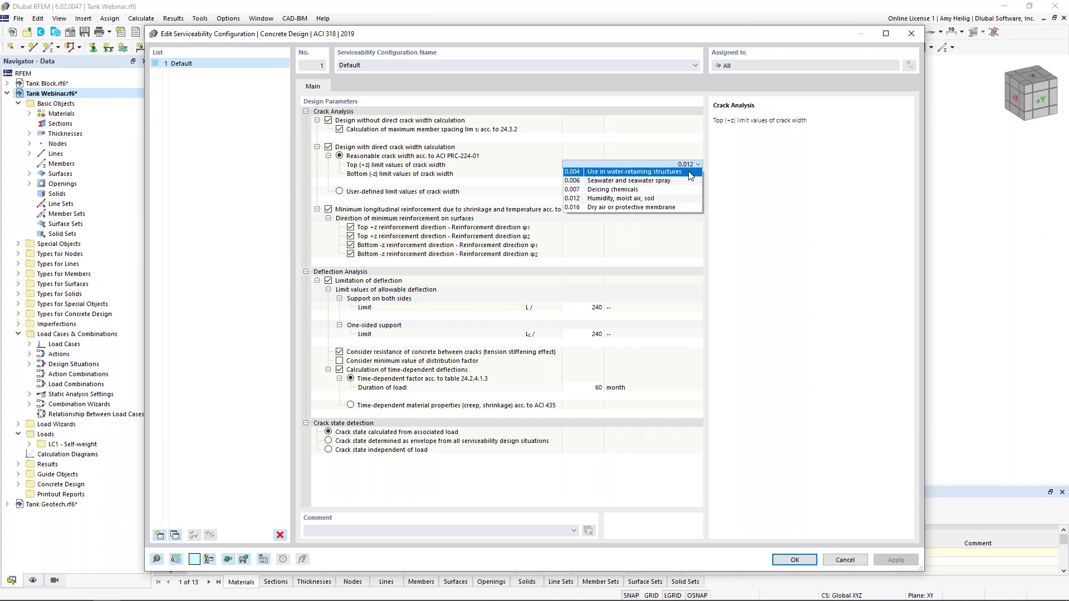
{"action": "left_click", "coordinate": [689, 172]}
{"action": "left_click", "coordinate": [688, 174]}
{"action": "left_click", "coordinate": [688, 175]}
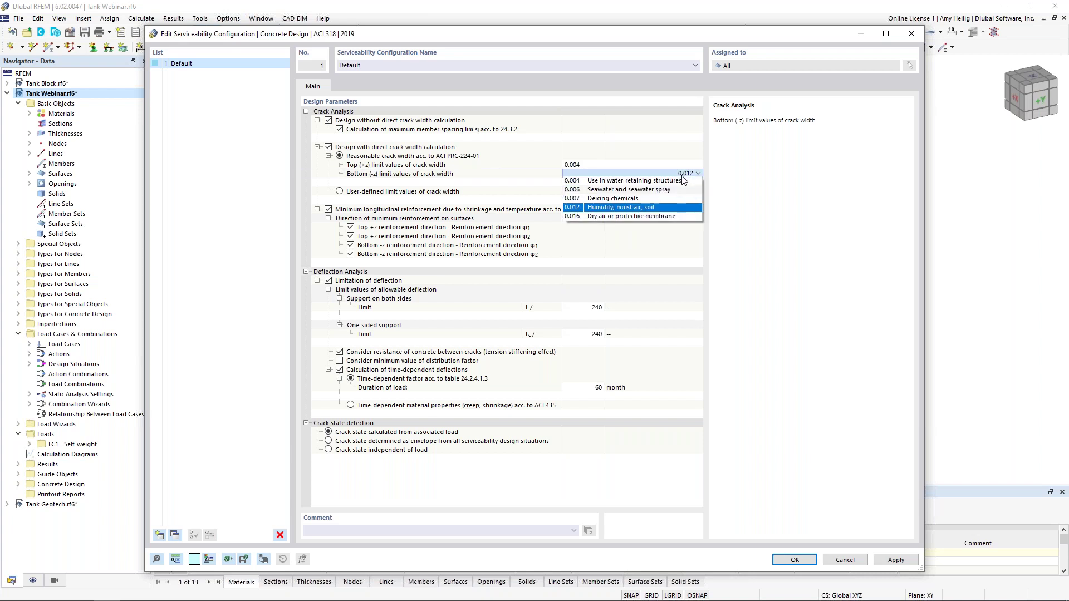
{"action": "left_click", "coordinate": [681, 182]}
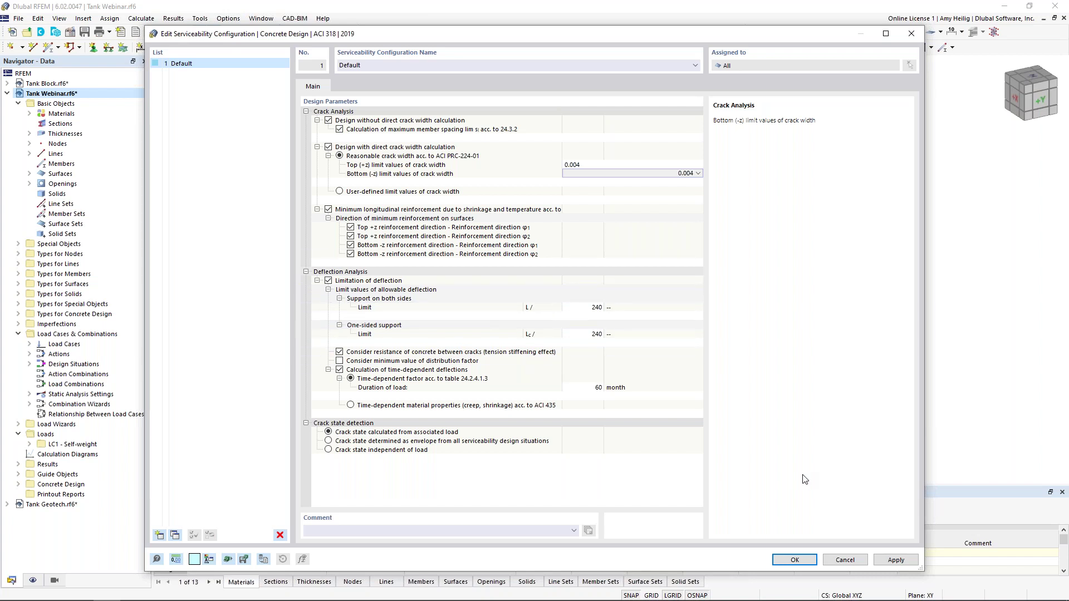
{"action": "left_click", "coordinate": [795, 560]}
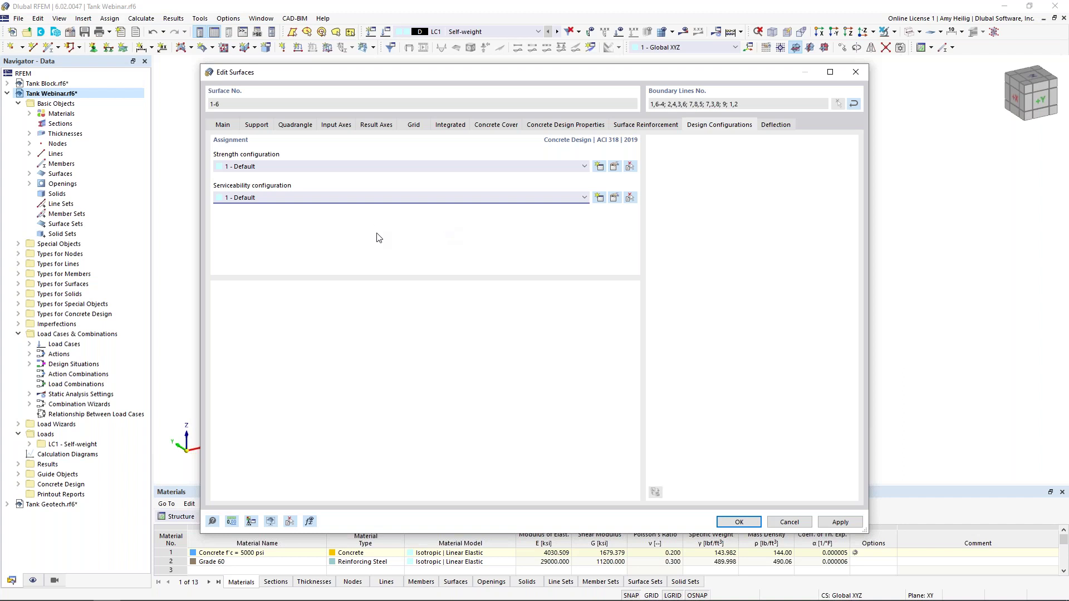
Review the surface type options for the deflection analysis, keep Double-supported, and accept the edits to surfaces 1-6.
{"action": "left_click", "coordinate": [775, 126]}
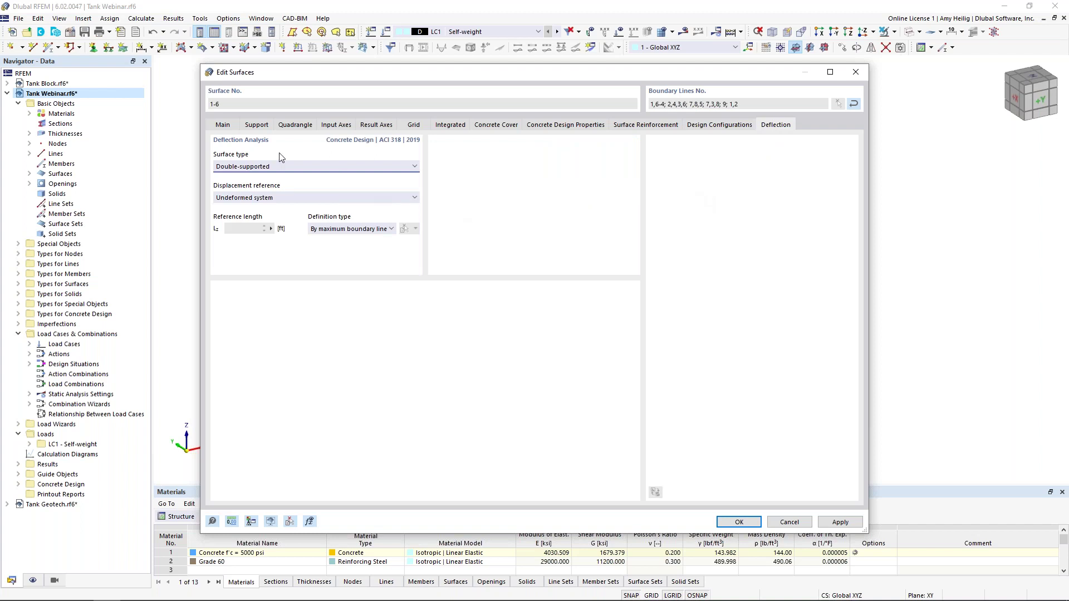
{"action": "left_click", "coordinate": [262, 167]}
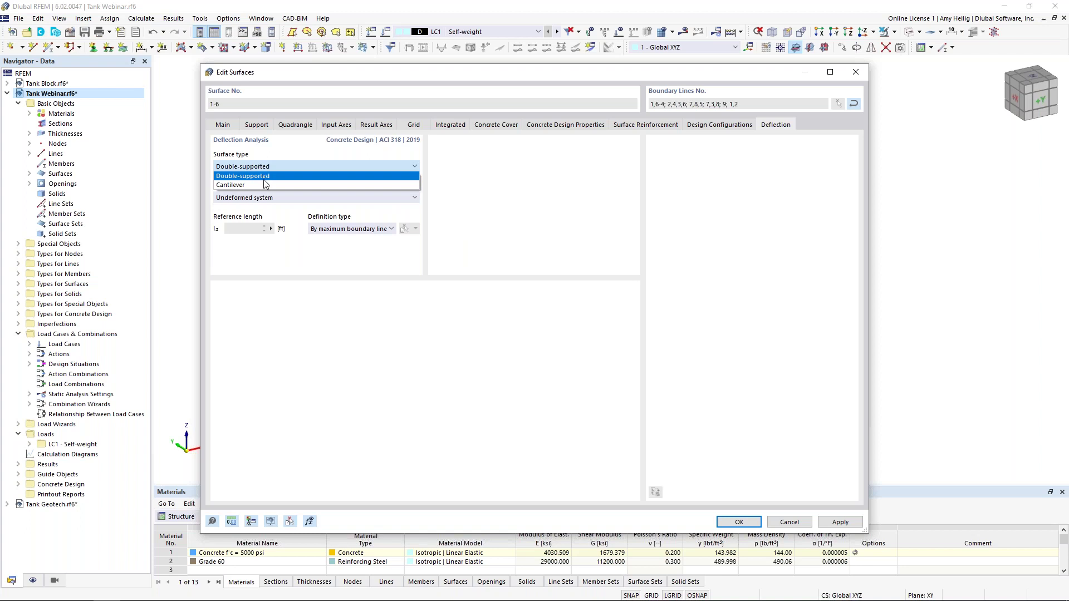
{"action": "left_click", "coordinate": [492, 222]}
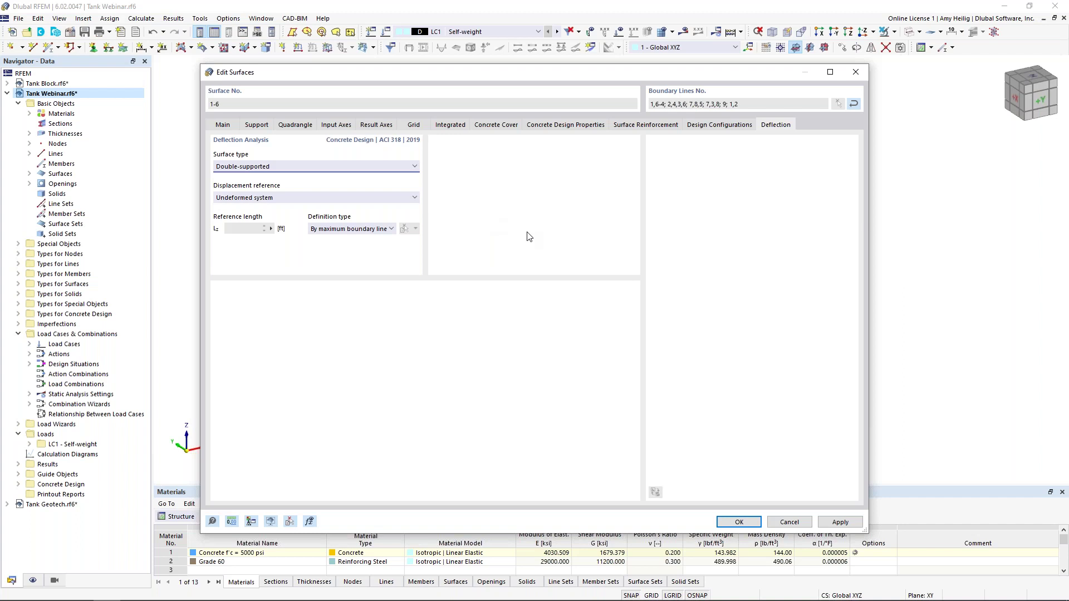
{"action": "left_click", "coordinate": [752, 527]}
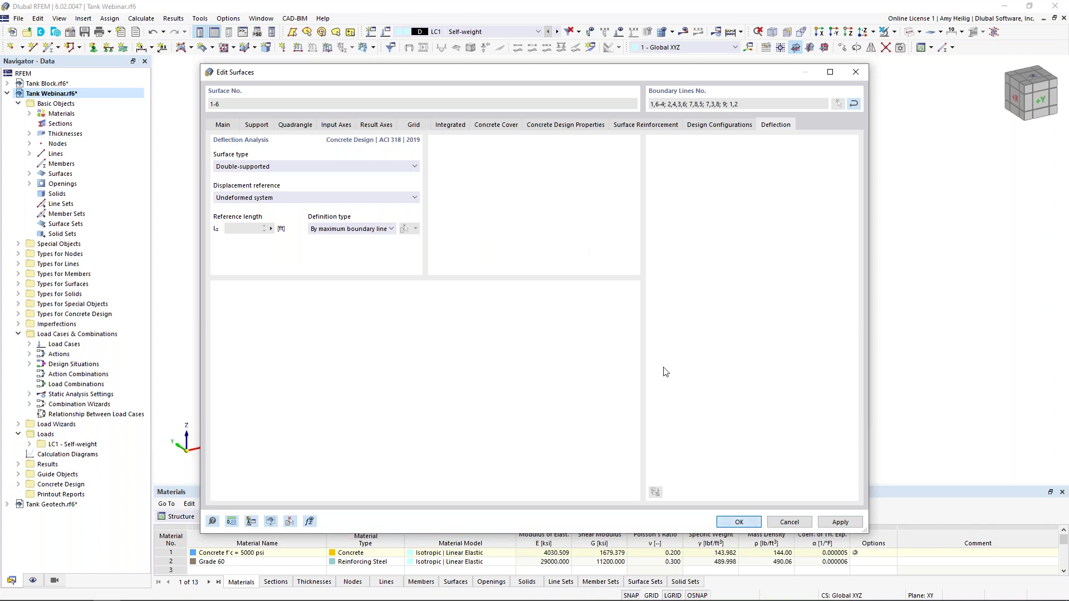
Inspect the reinforcement on the tank, hide the surface reinforcements from the model display and save the model.
{"action": "mouse_move", "coordinate": [636, 434]}
{"action": "middle_mouse_down", "text": "ctrl"}
{"action": "mouse_move", "coordinate": [629, 400]}
{"action": "mouse_move", "coordinate": [635, 421]}
{"action": "middle_mouse_up", "text": "ctrl"}
{"action": "scroll", "coordinate": [326, 208], "scroll_direction": "up", "scroll_amount": 2}
{"action": "scroll", "coordinate": [327, 209], "scroll_direction": "up", "scroll_amount": 4}
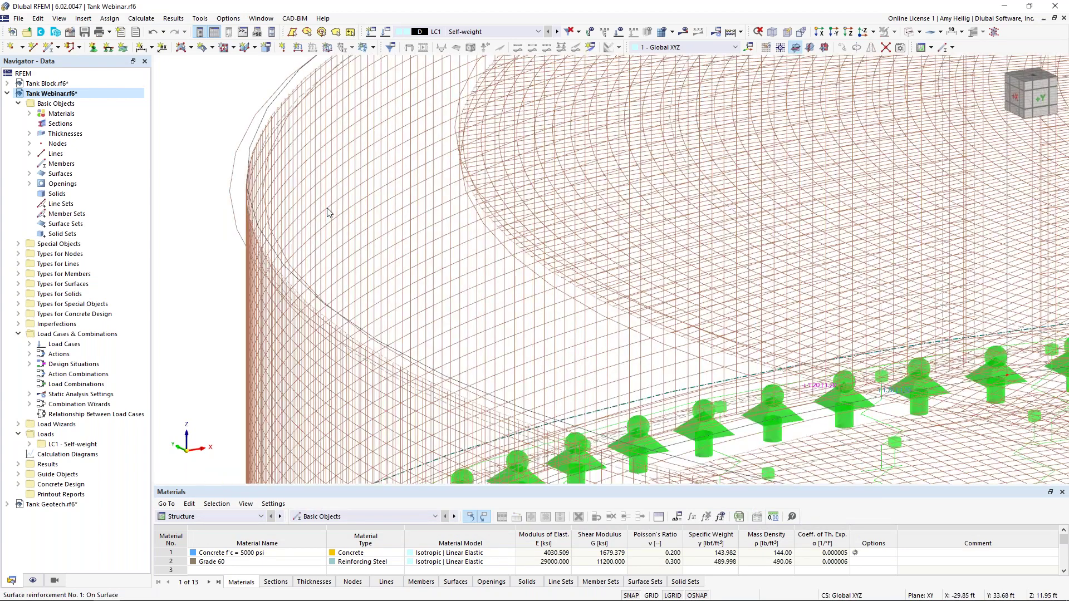
{"action": "scroll", "coordinate": [327, 209], "scroll_direction": "down", "scroll_amount": 5}
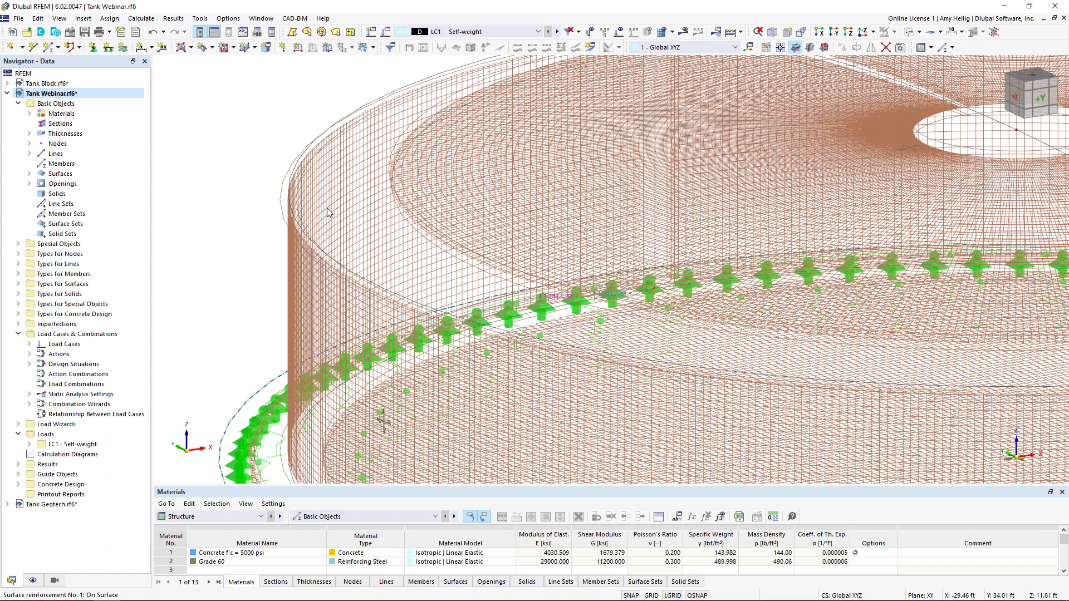
{"action": "scroll", "coordinate": [326, 208], "scroll_direction": "down", "scroll_amount": 5}
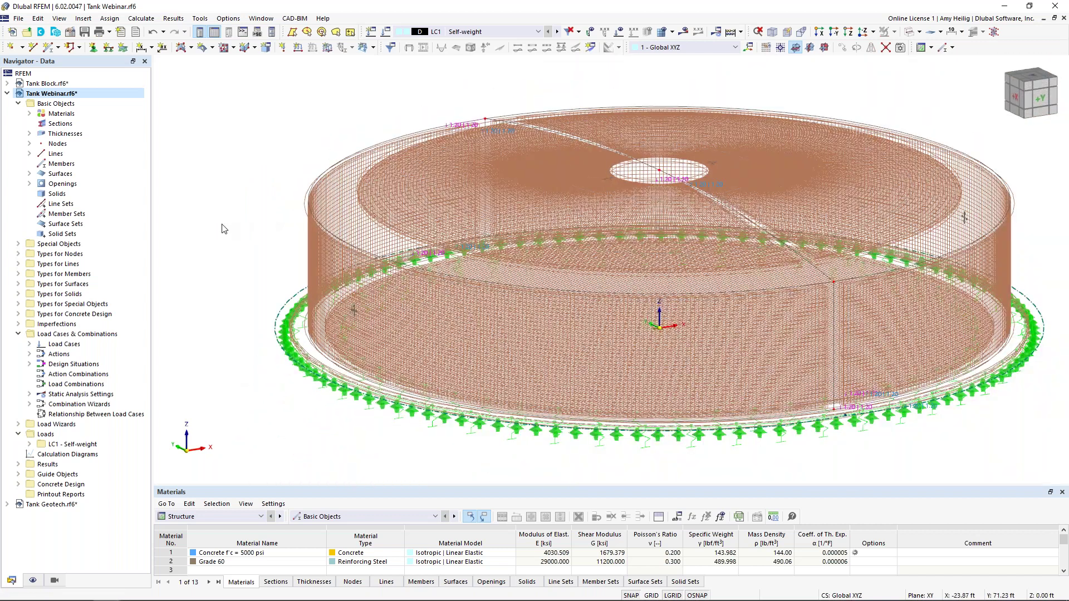
{"action": "left_click", "coordinate": [33, 581]}
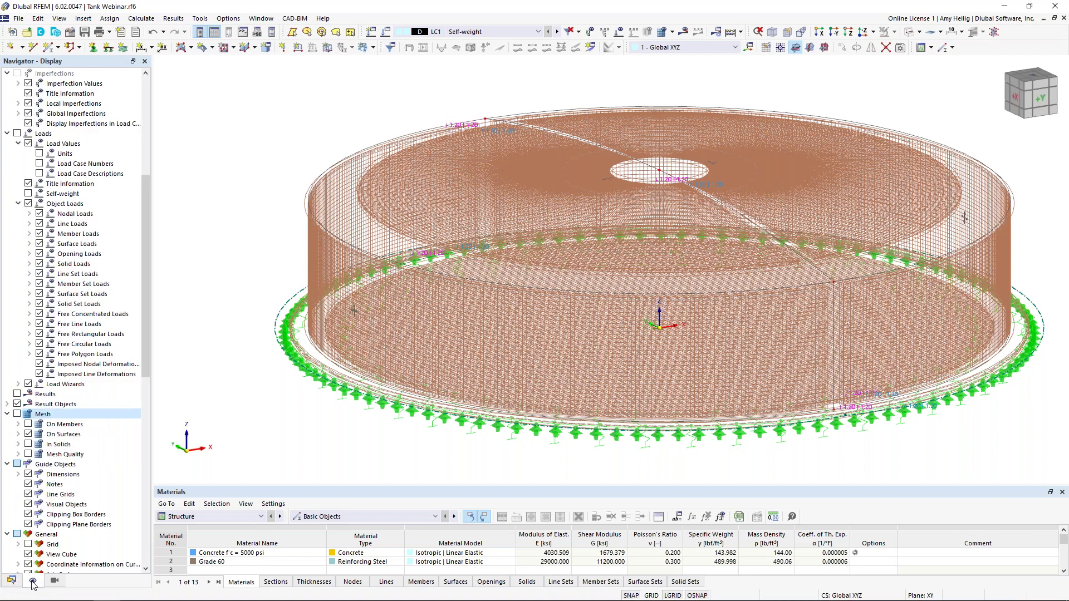
{"action": "scroll", "coordinate": [81, 256], "scroll_direction": "up", "scroll_amount": 8}
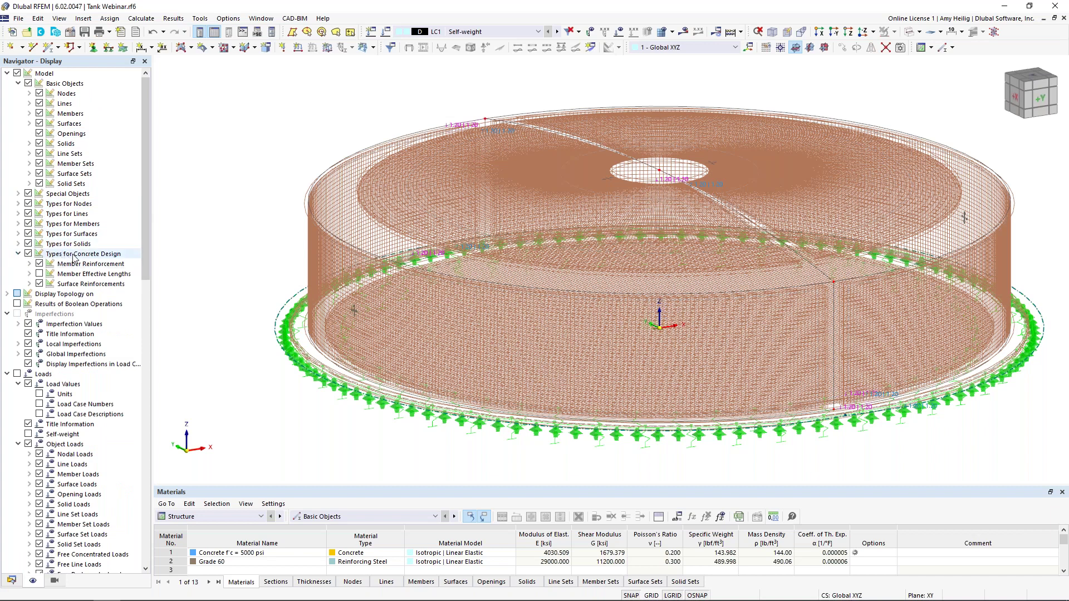
{"action": "left_click", "coordinate": [39, 284]}
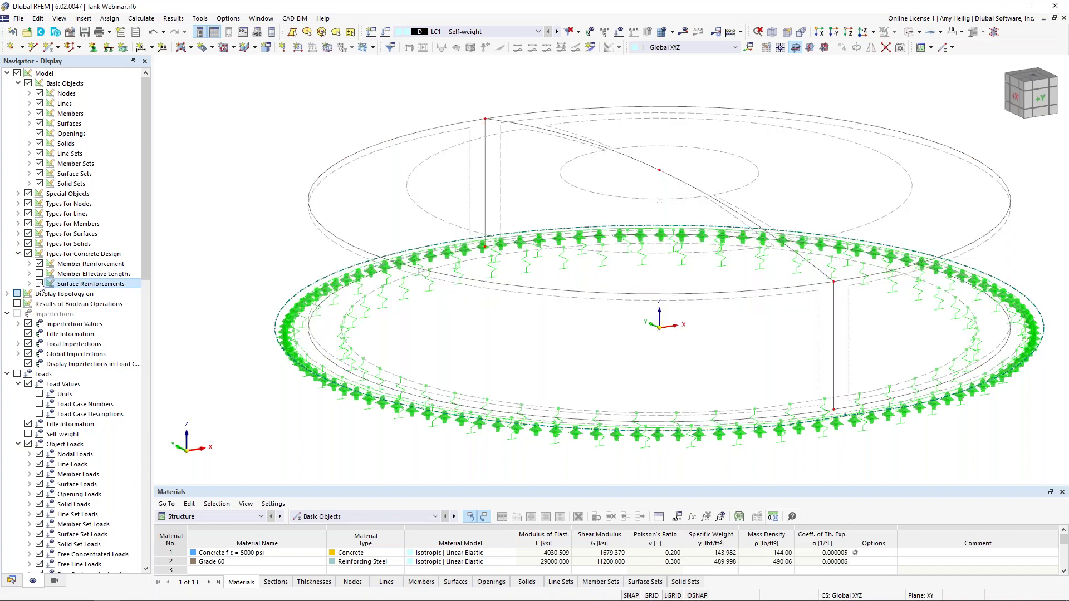
{"action": "left_click", "coordinate": [12, 580]}
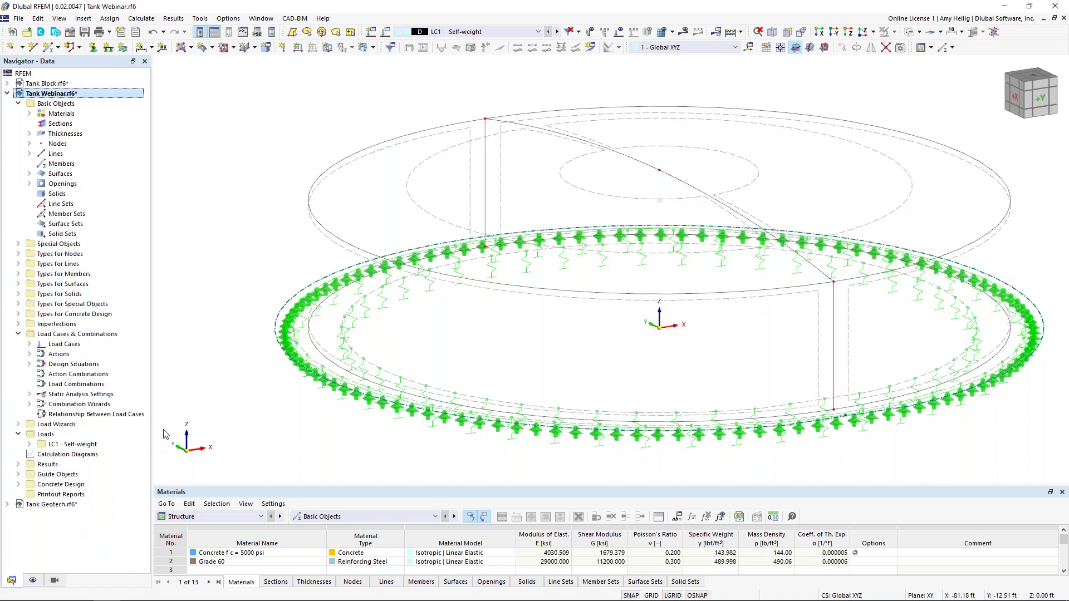
{"action": "left_click", "coordinate": [84, 33]}
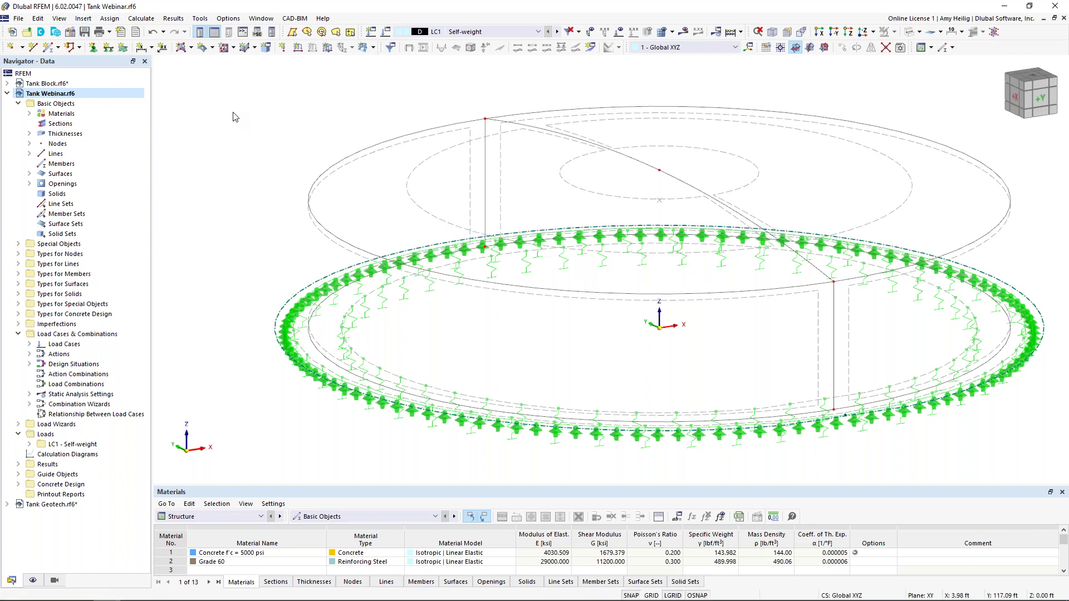
Rename load case LC1 to Dead and keep its action category as Dead load.
{"action": "left_click", "coordinate": [388, 33]}
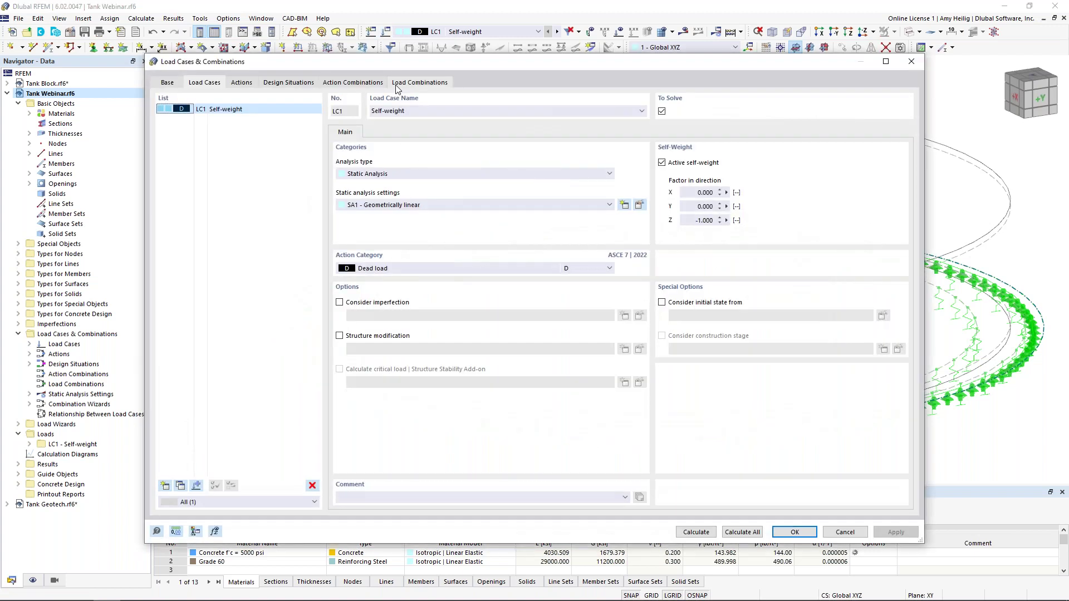
{"action": "left_click", "coordinate": [413, 113]}
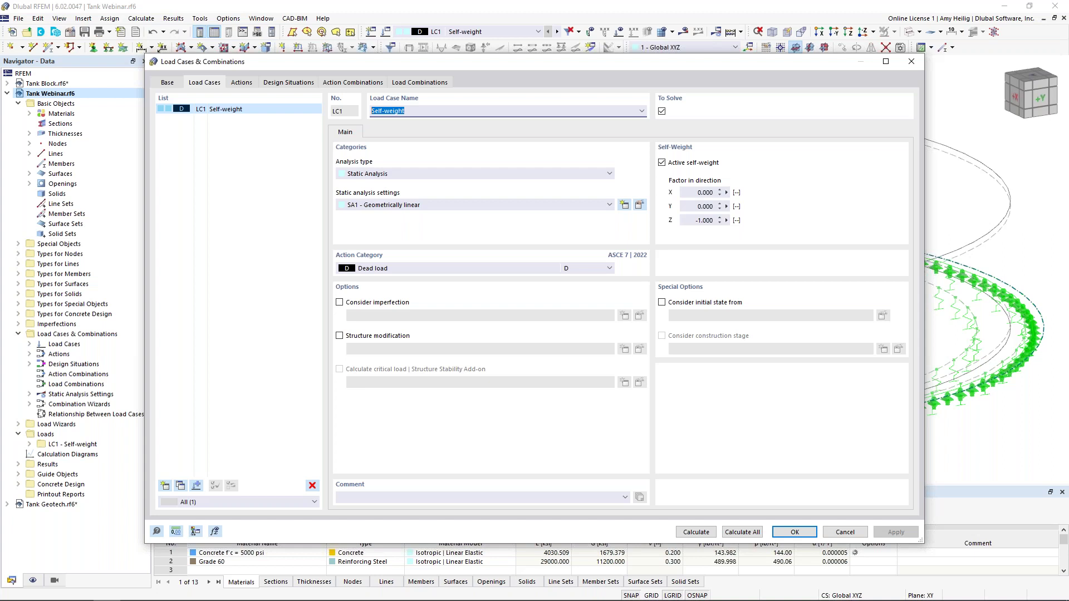
{"action": "key", "text": "BackSpace"}
{"action": "type", "text": "Dead"}
{"action": "left_click", "coordinate": [452, 268]}
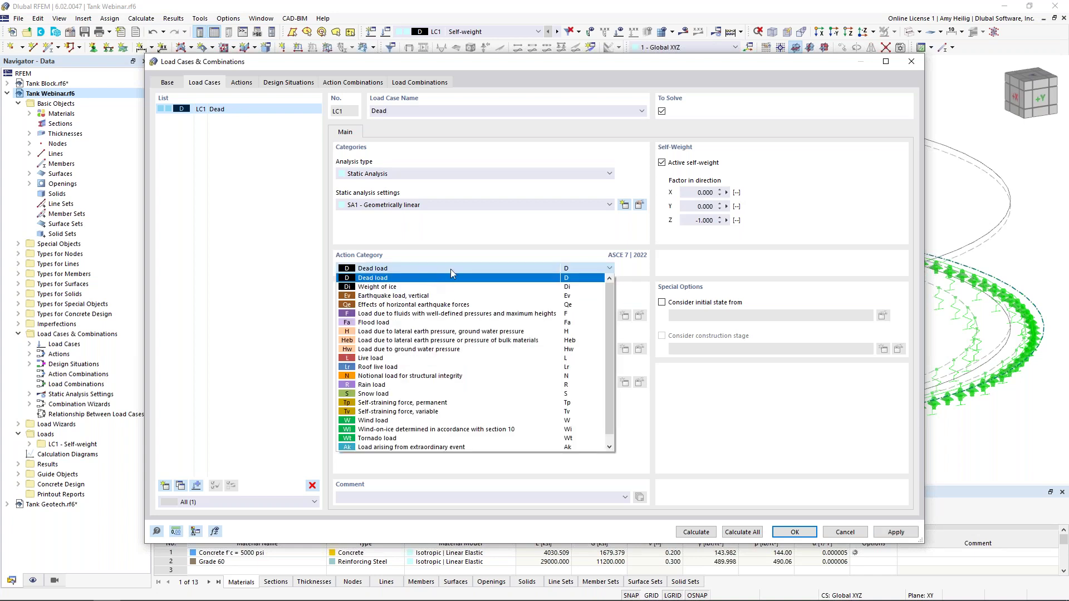
{"action": "left_click", "coordinate": [450, 269]}
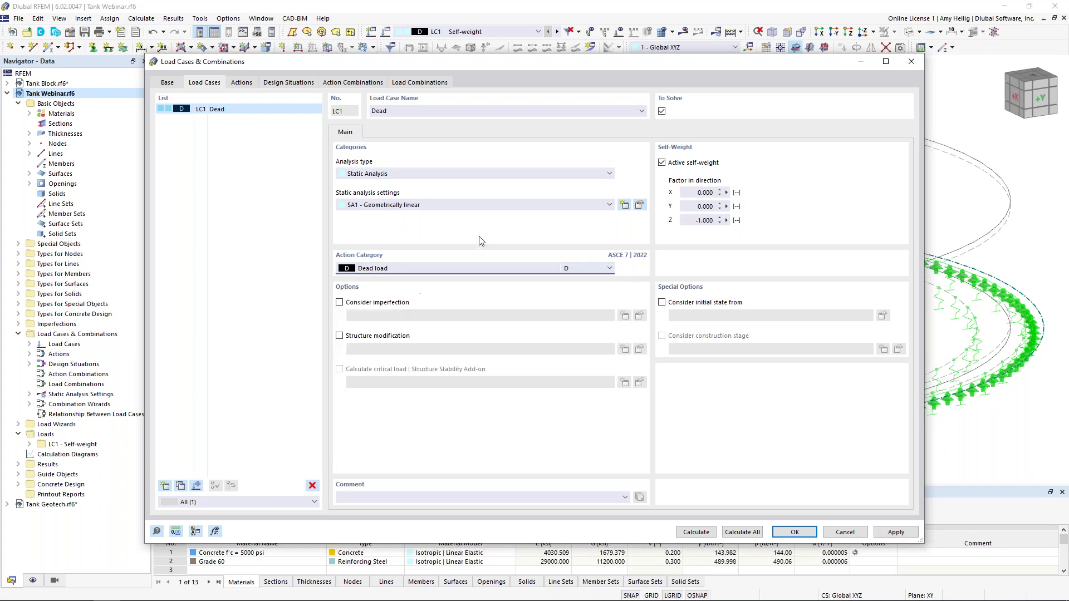
Review the standard groups available for load case classification and the combination wizard, leaving ASCE 7 2022 selected.
{"action": "left_click", "coordinate": [168, 82]}
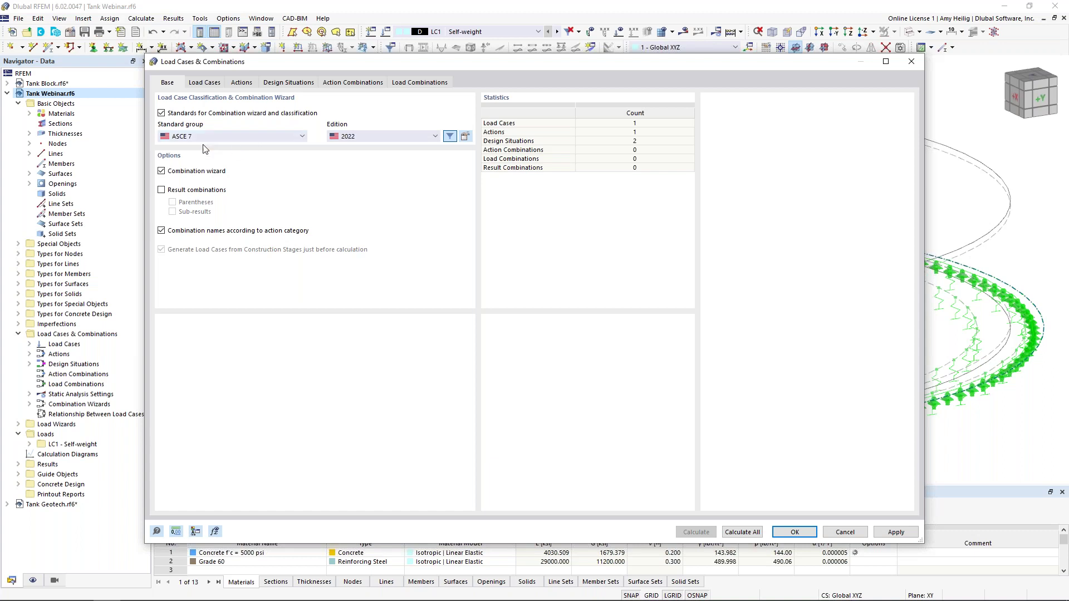
{"action": "left_click", "coordinate": [260, 137]}
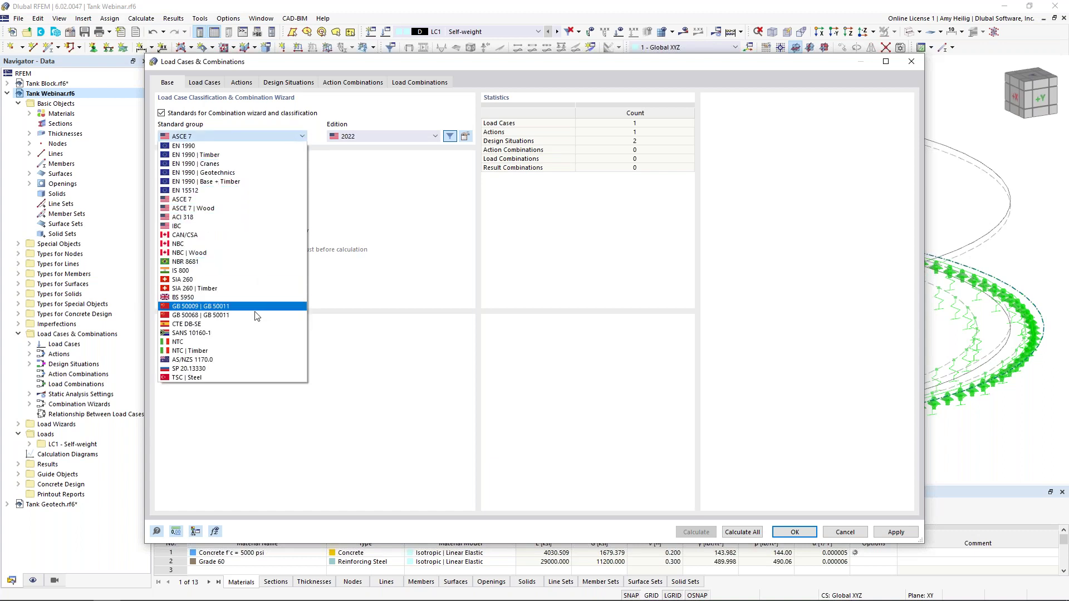
{"action": "left_click", "coordinate": [366, 209]}
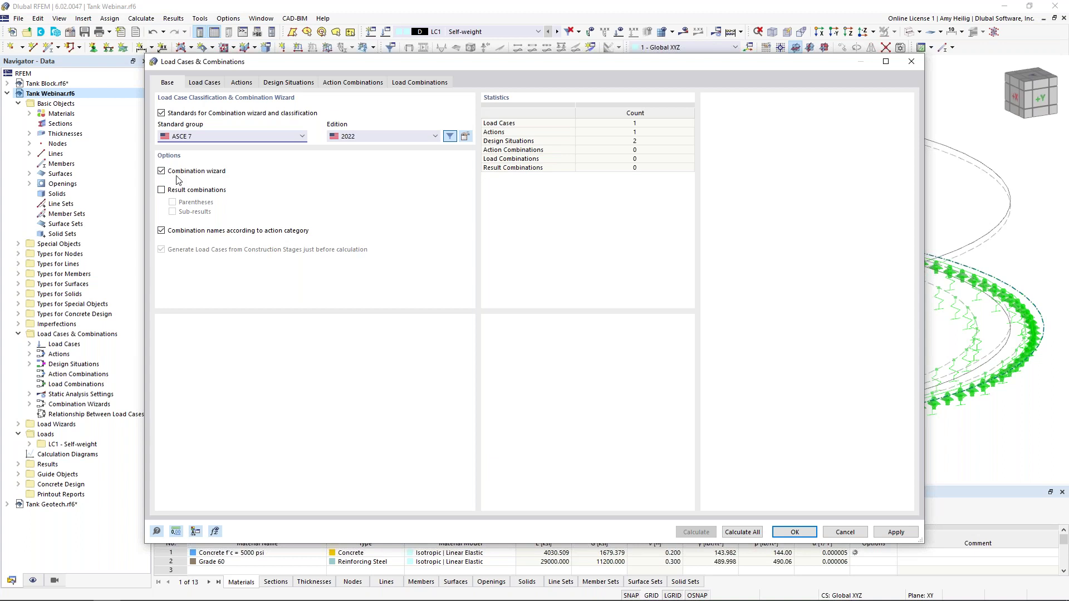
Add a load case named Fluid with the action category for fluids with well-defined pressures and maximum heights, and accept the load cases.
{"action": "left_click", "coordinate": [209, 85]}
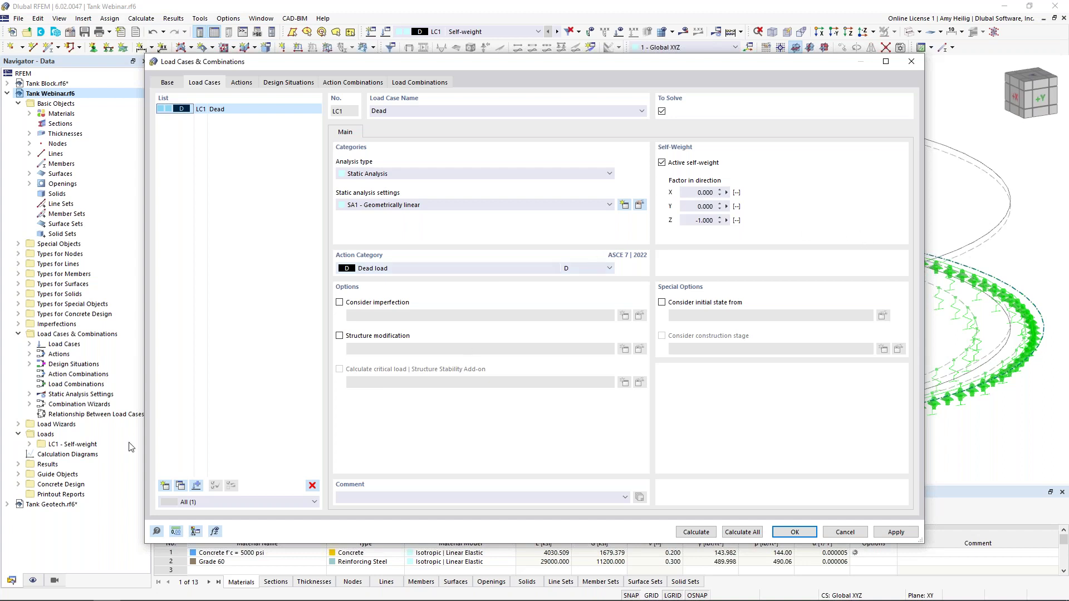
{"action": "left_click", "coordinate": [165, 485]}
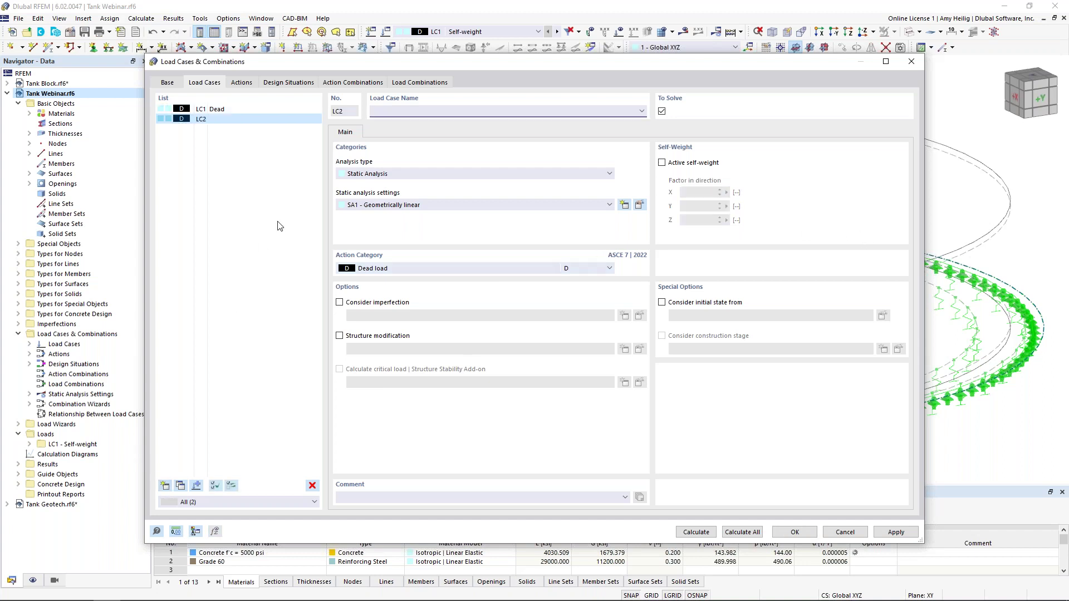
{"action": "type", "text": "Fluid"}
{"action": "left_click", "coordinate": [436, 268]}
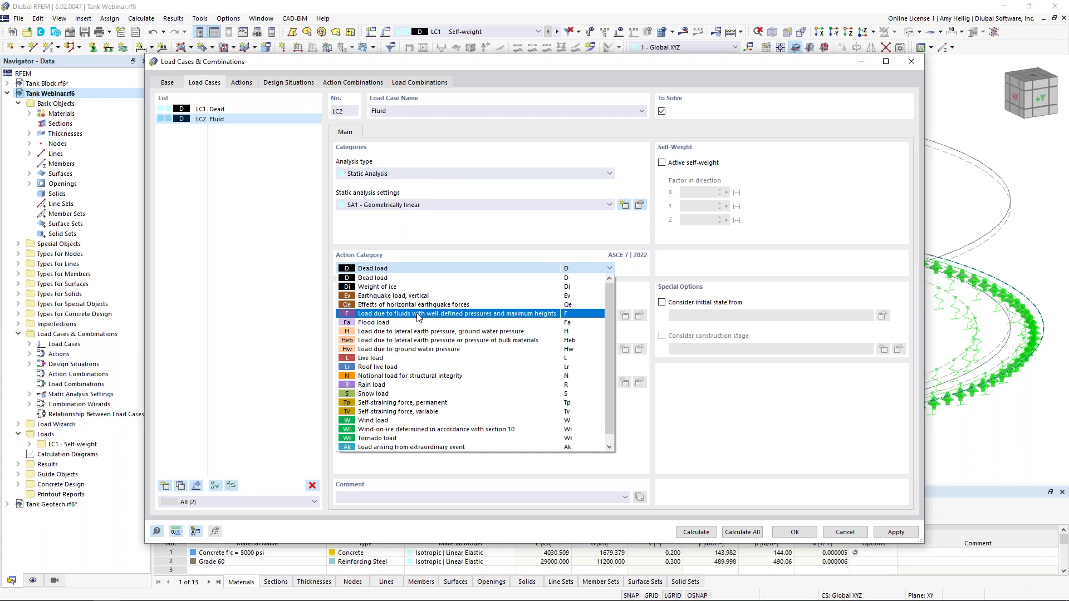
{"action": "left_click", "coordinate": [418, 315]}
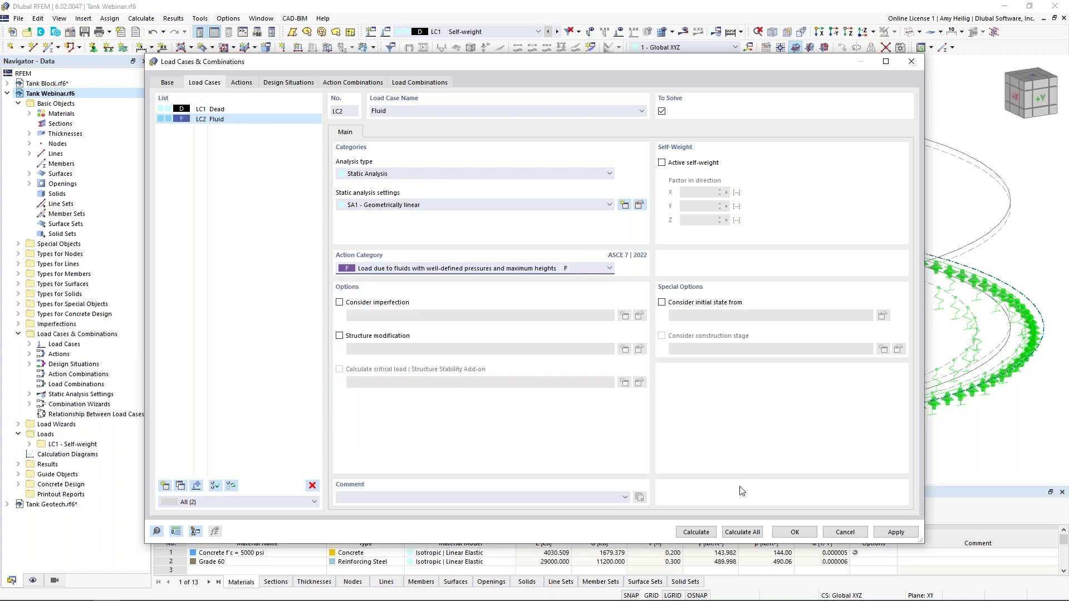
{"action": "left_click", "coordinate": [782, 534]}
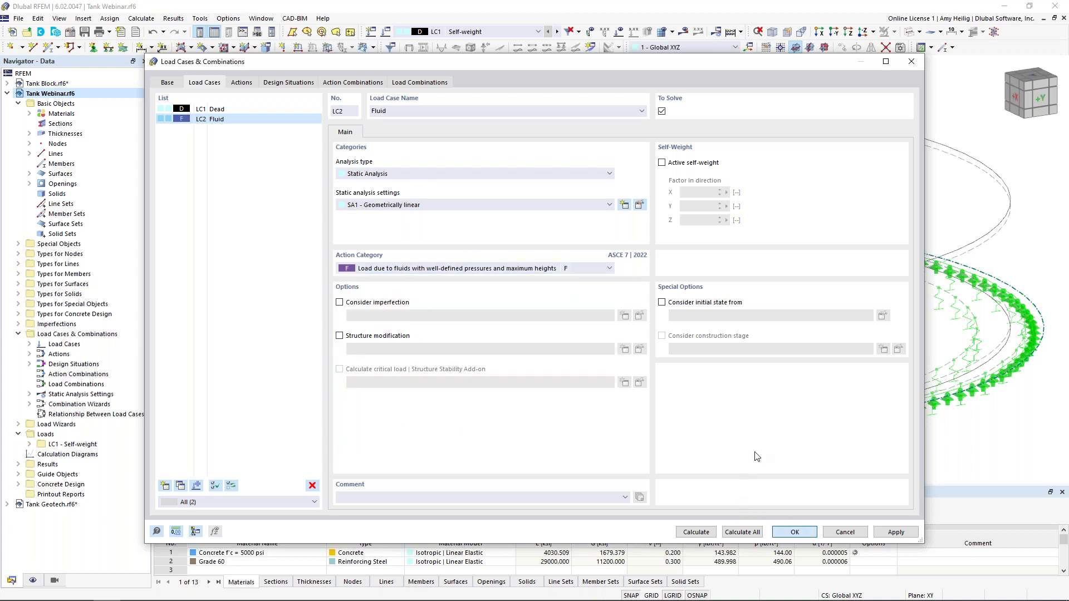
Create a free rectangular load in the Fluid load case with XZ plane projection, local z direction and Linear in Z distribution.
{"action": "middle_click_drag", "start_coordinate": [603, 308], "coordinate": [559, 311]}
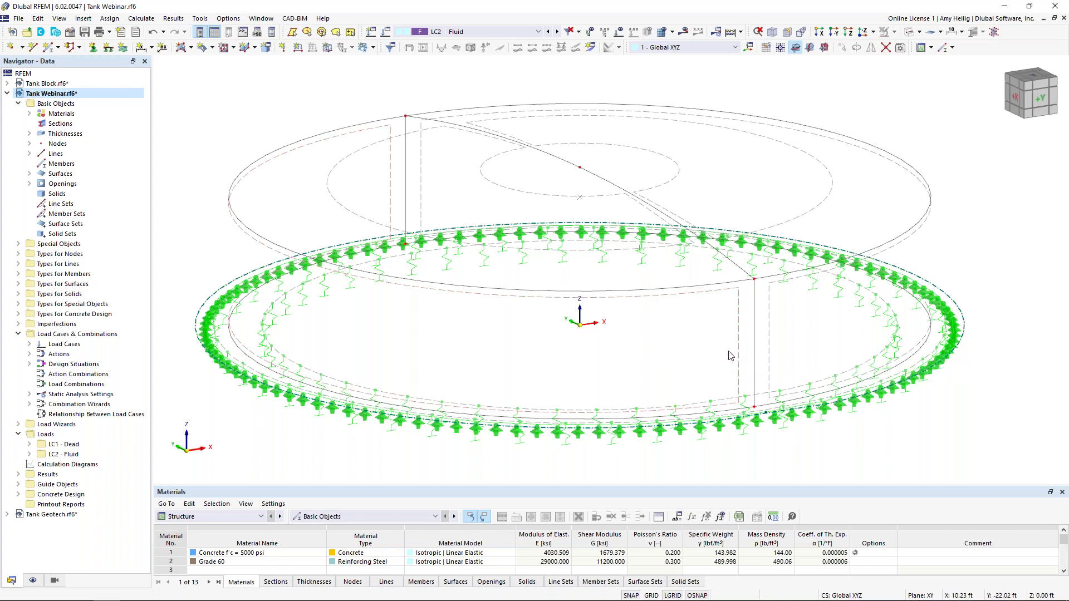
{"action": "left_click", "coordinate": [373, 48]}
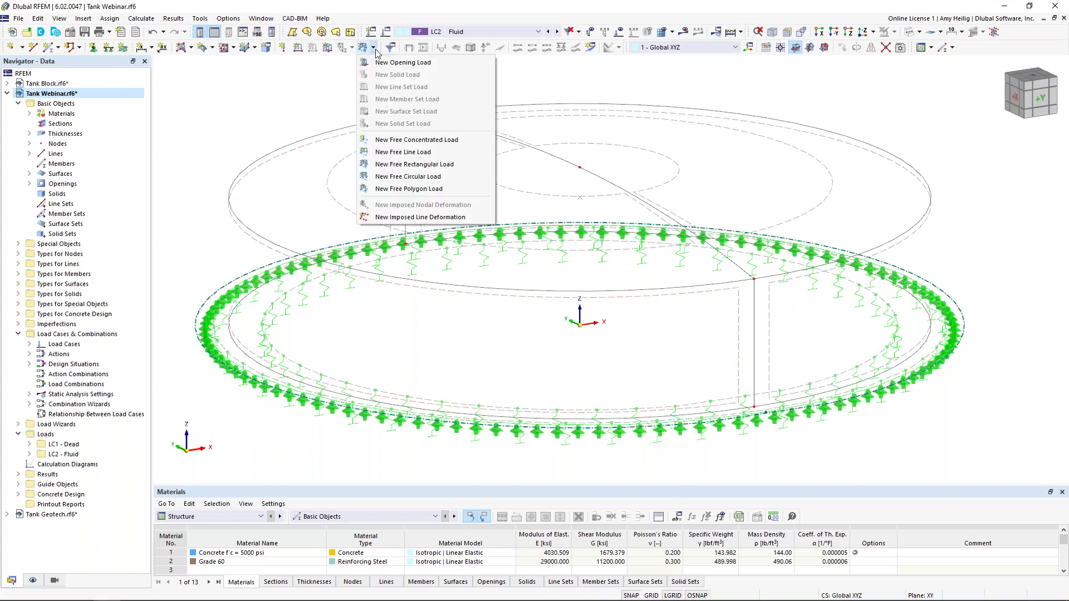
{"action": "left_click", "coordinate": [418, 164]}
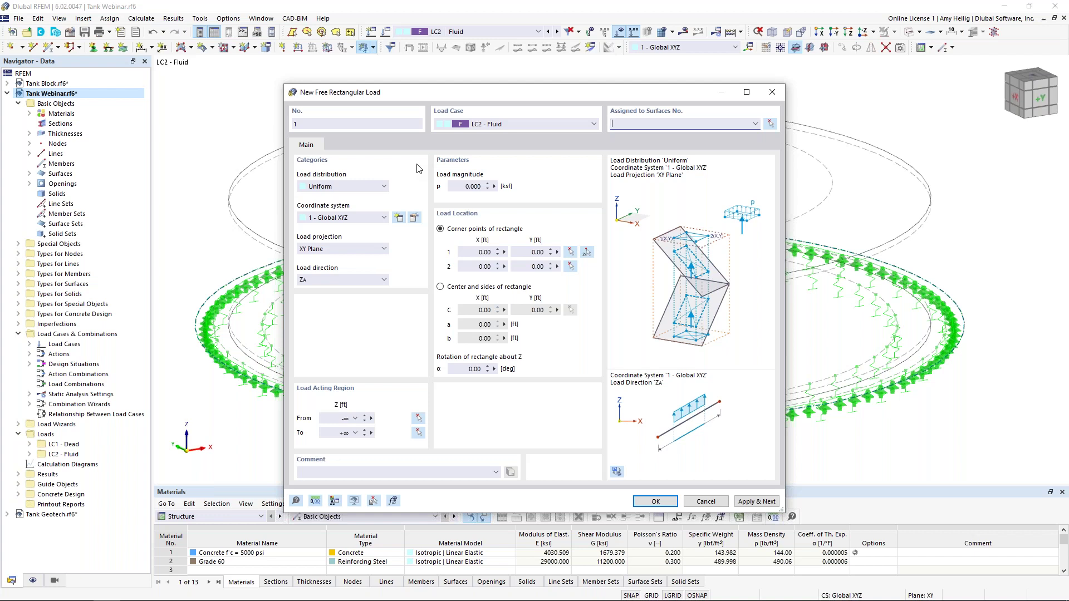
{"action": "left_click", "coordinate": [365, 249]}
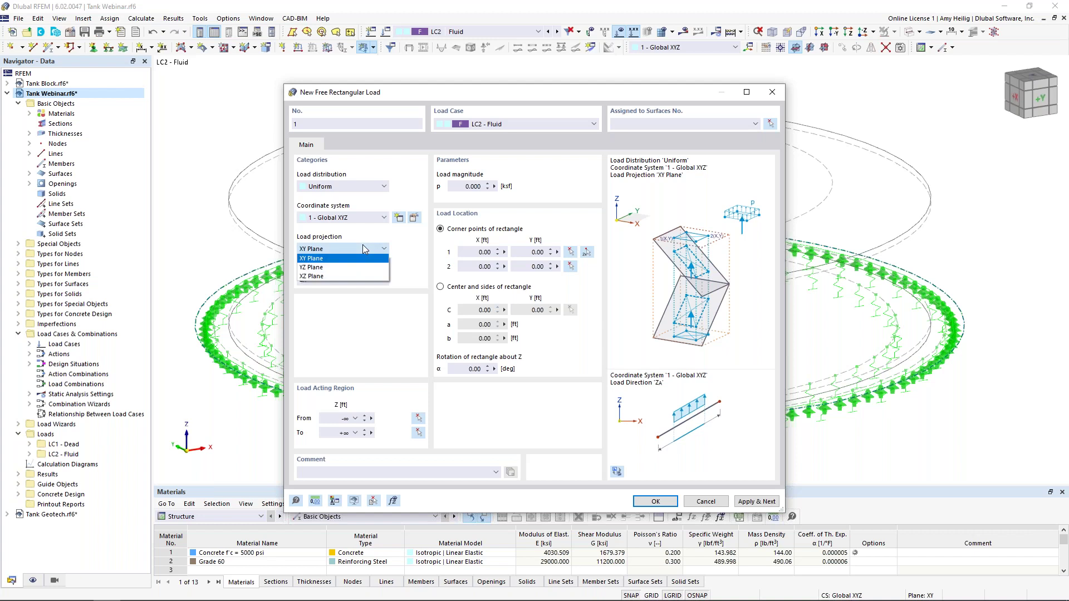
{"action": "left_click", "coordinate": [348, 276]}
{"action": "left_click", "coordinate": [346, 279]}
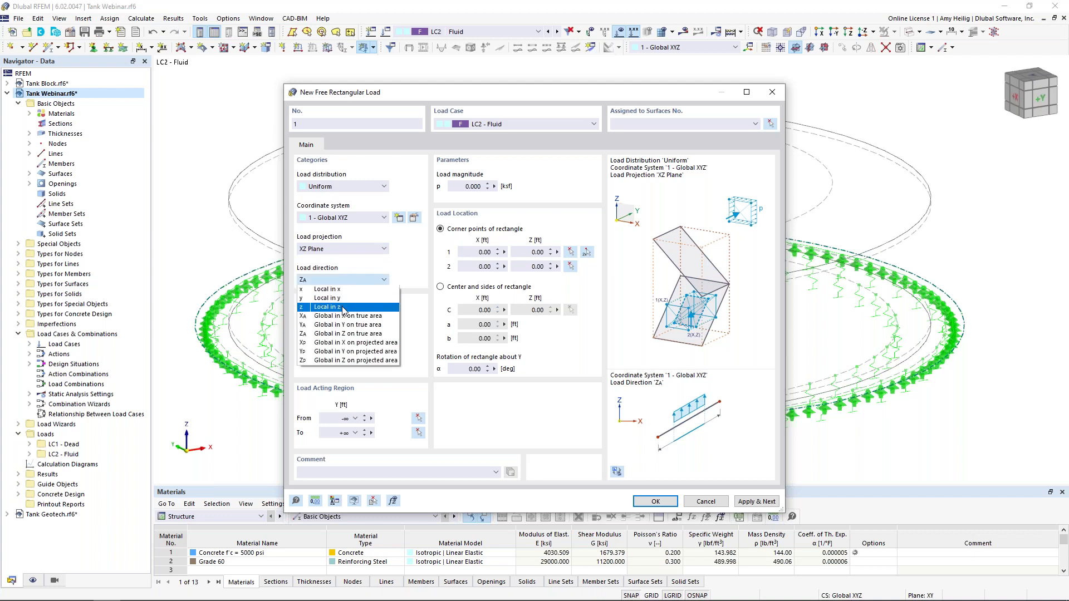
{"action": "left_click", "coordinate": [343, 308]}
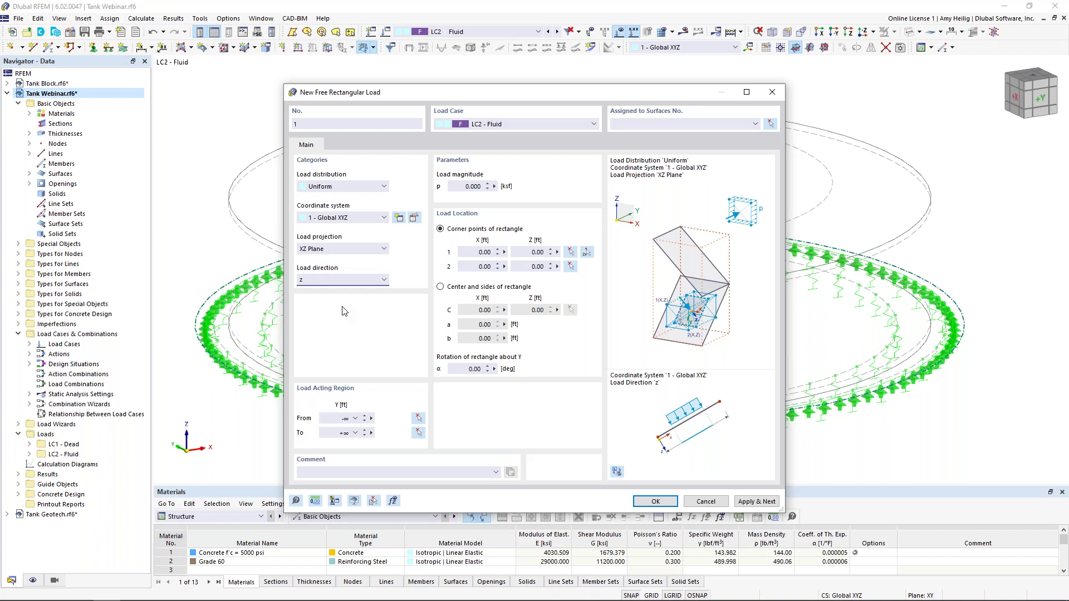
{"action": "left_click", "coordinate": [361, 188]}
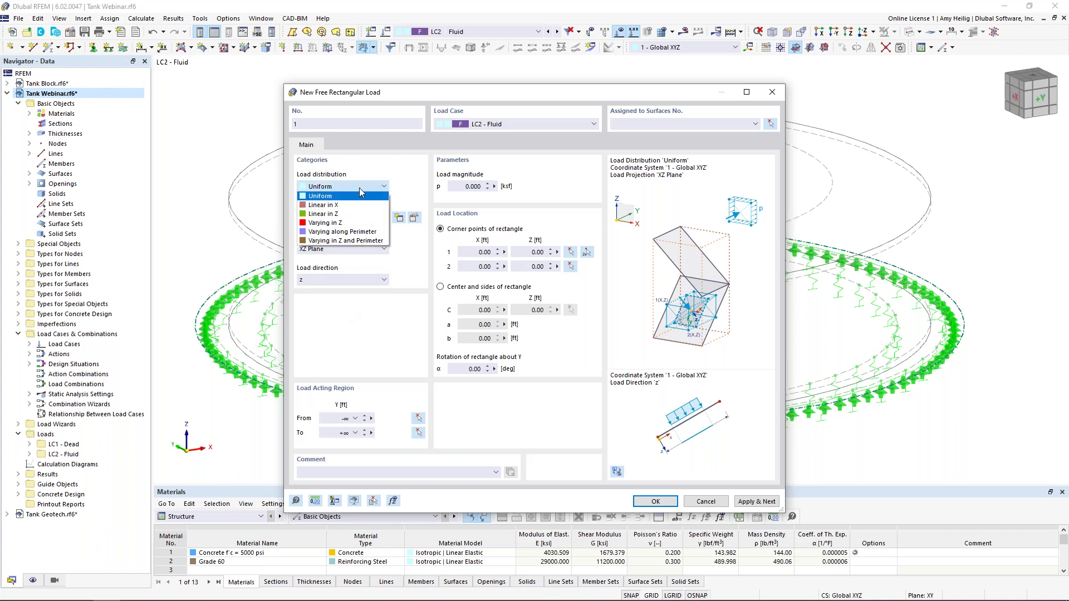
{"action": "left_click", "coordinate": [359, 214]}
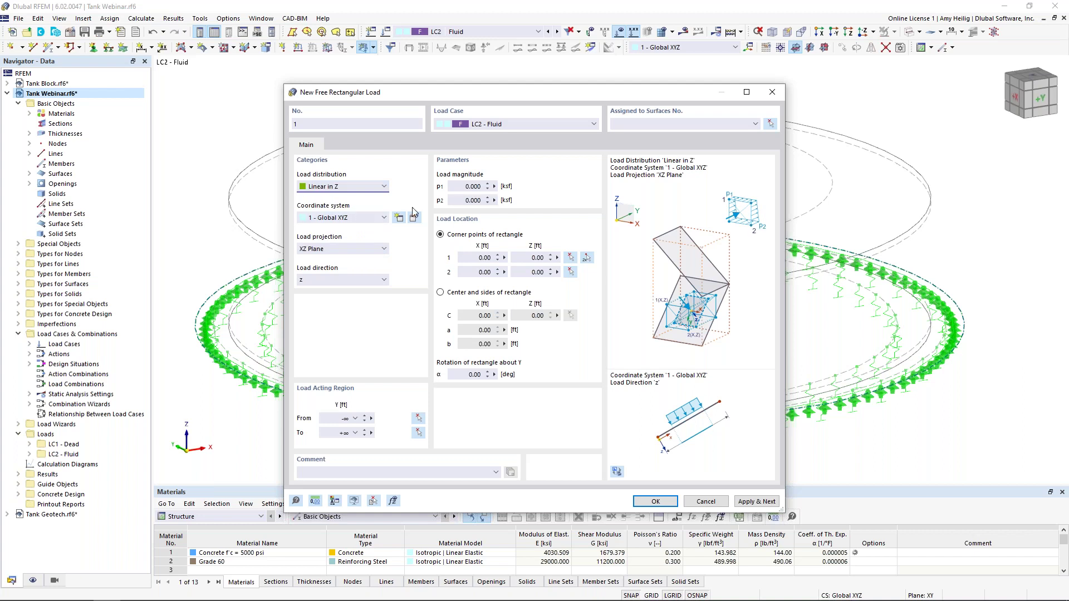
Set the free rectangular load's magnitude p1 to 0.94 ksf.
{"action": "left_click", "coordinate": [462, 187]}
{"action": "key", "text": "BackSpace"}
{"action": "type", "text": "0.94"}
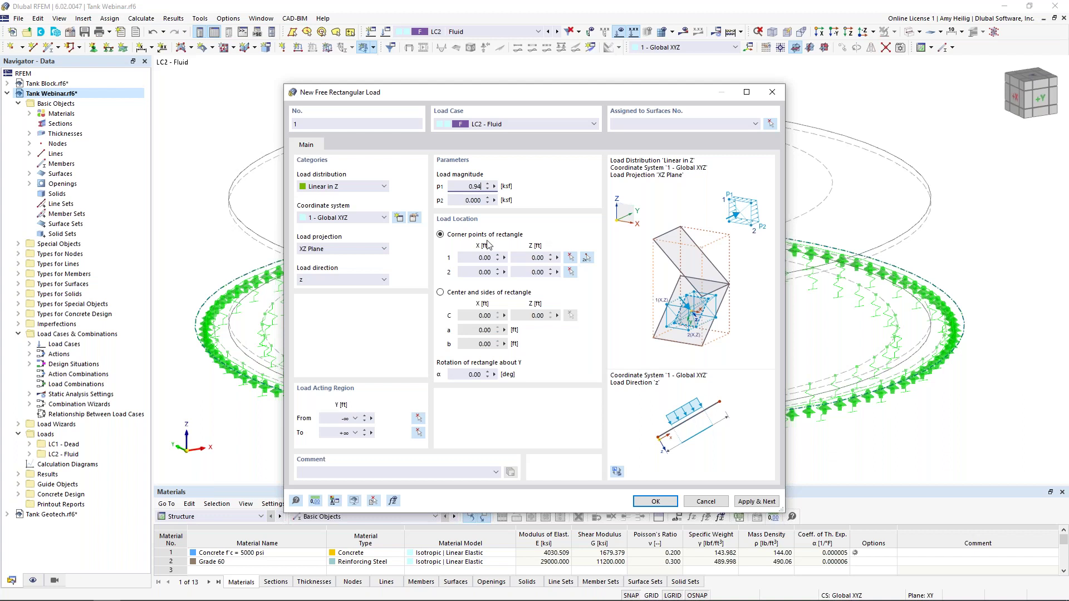
Start defining the load rectangle graphically, with the work plane grid shown and its origin placed at the wall's front base node.
{"action": "left_click", "coordinate": [586, 258]}
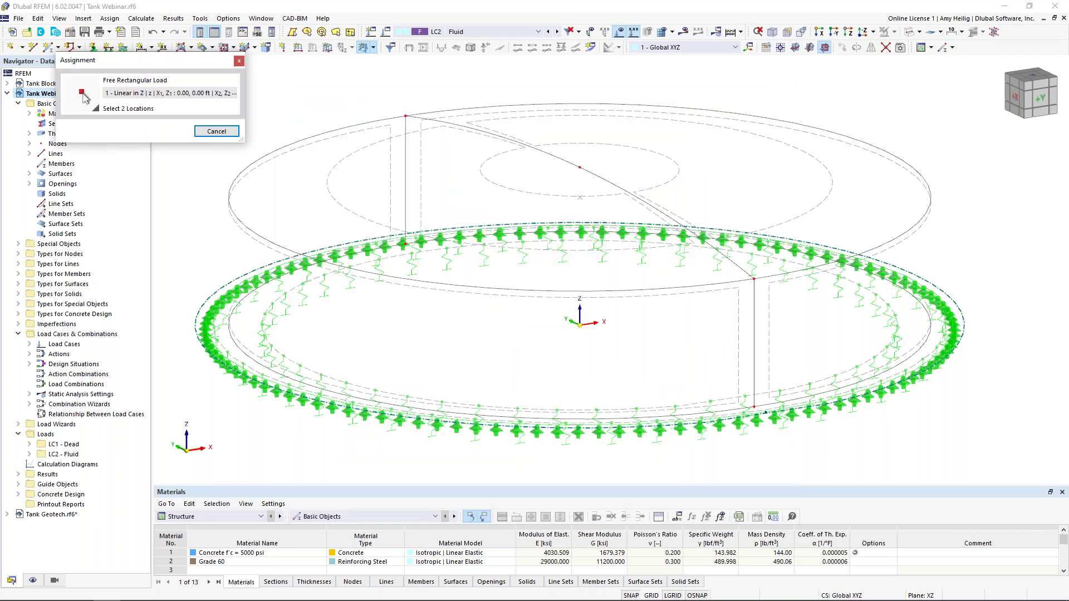
{"action": "left_click", "coordinate": [653, 596]}
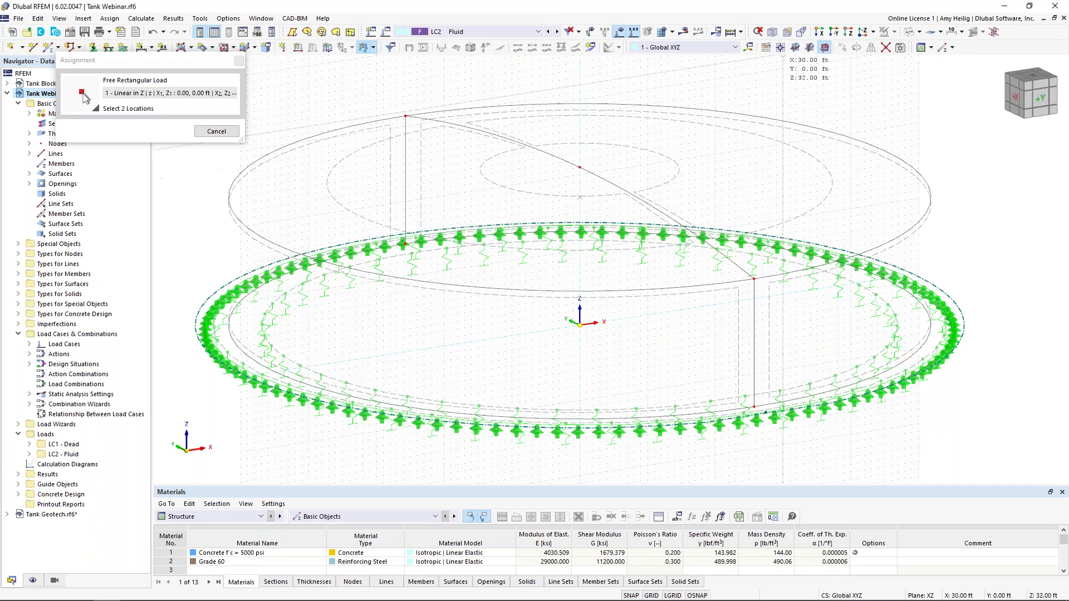
{"action": "left_click", "coordinate": [781, 50]}
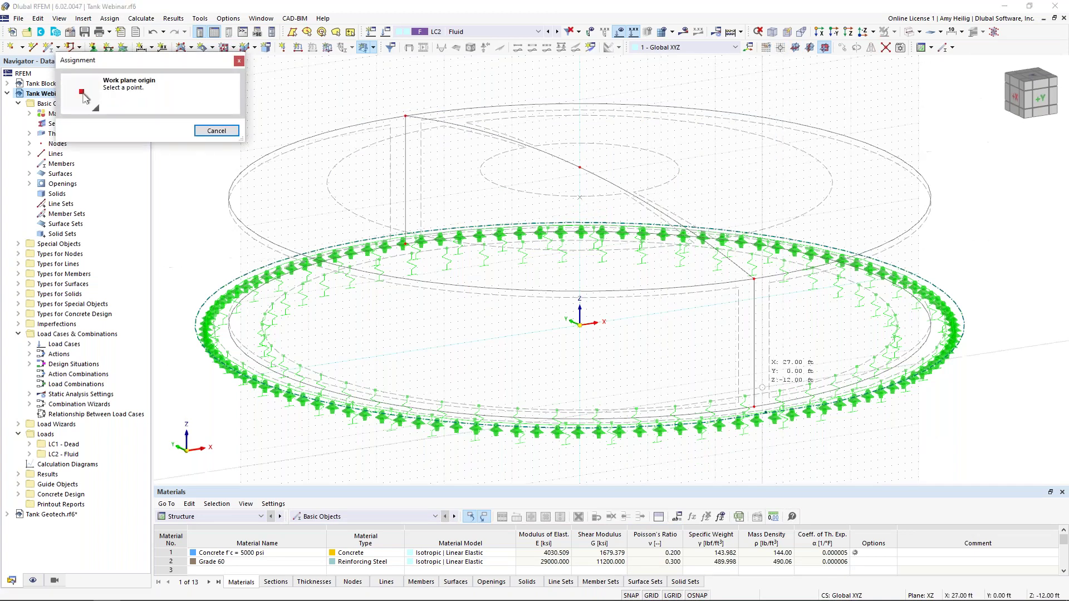
{"action": "left_click", "coordinate": [755, 407]}
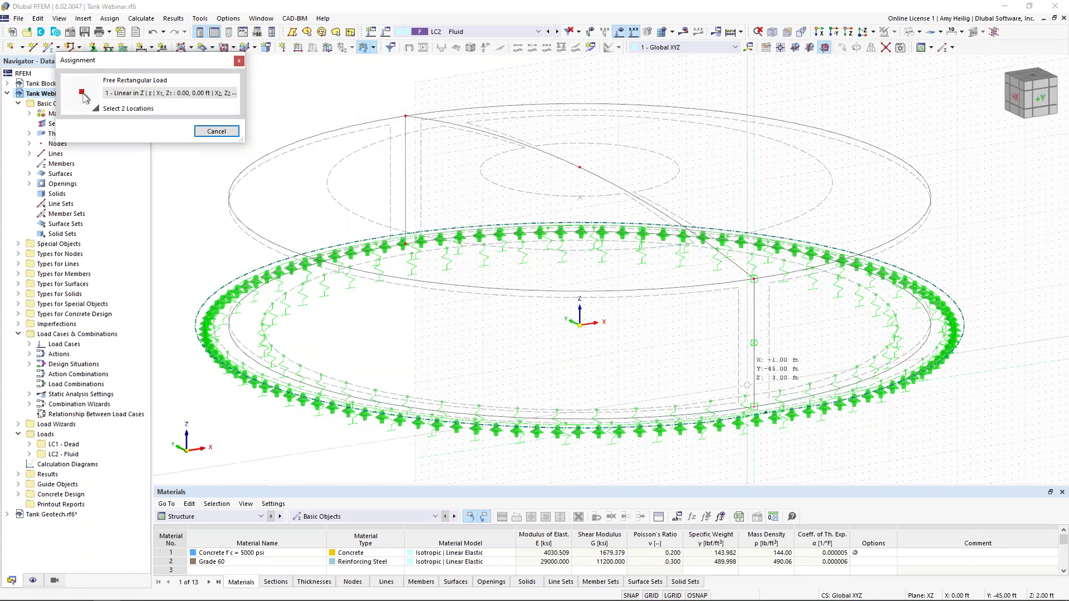
Define the load rectangle across the tank wall from X -45, Z 0 ft to X 45, Z 15 ft.
{"action": "scroll", "coordinate": [716, 334], "scroll_direction": "down", "scroll_amount": 3}
{"action": "mouse_move", "coordinate": [715, 334]}
{"action": "middle_mouse_down", "text": "ctrl"}
{"action": "mouse_move", "coordinate": [590, 334]}
{"action": "mouse_move", "coordinate": [618, 239]}
{"action": "mouse_move", "coordinate": [672, 232]}
{"action": "mouse_move", "coordinate": [568, 232]}
{"action": "mouse_move", "coordinate": [532, 244]}
{"action": "middle_mouse_up", "text": "ctrl"}
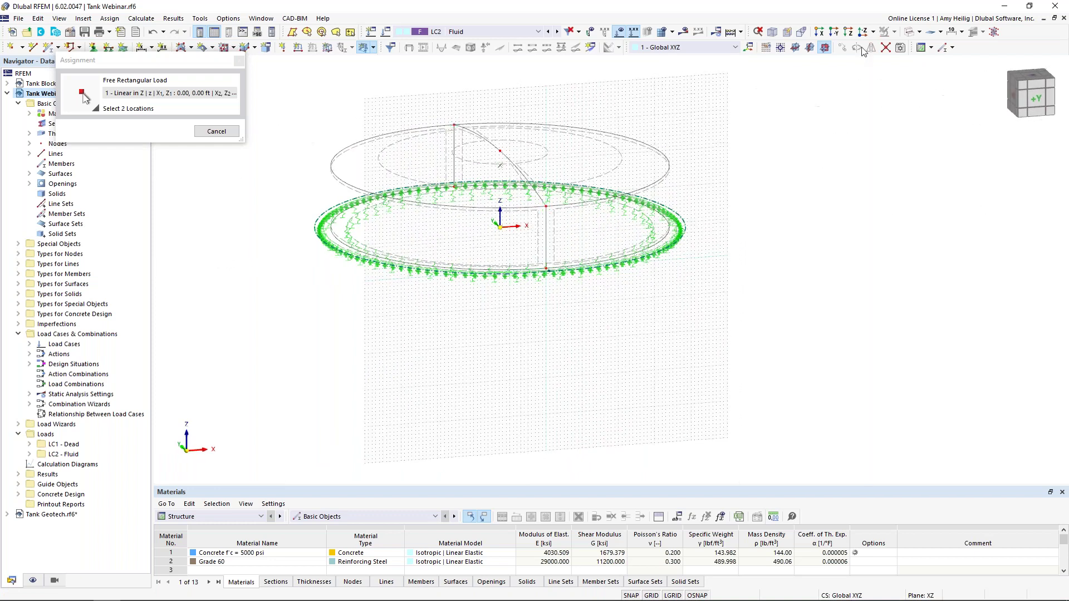
{"action": "left_click", "coordinate": [873, 32]}
{"action": "left_click", "coordinate": [883, 58]}
{"action": "left_click", "coordinate": [908, 32]}
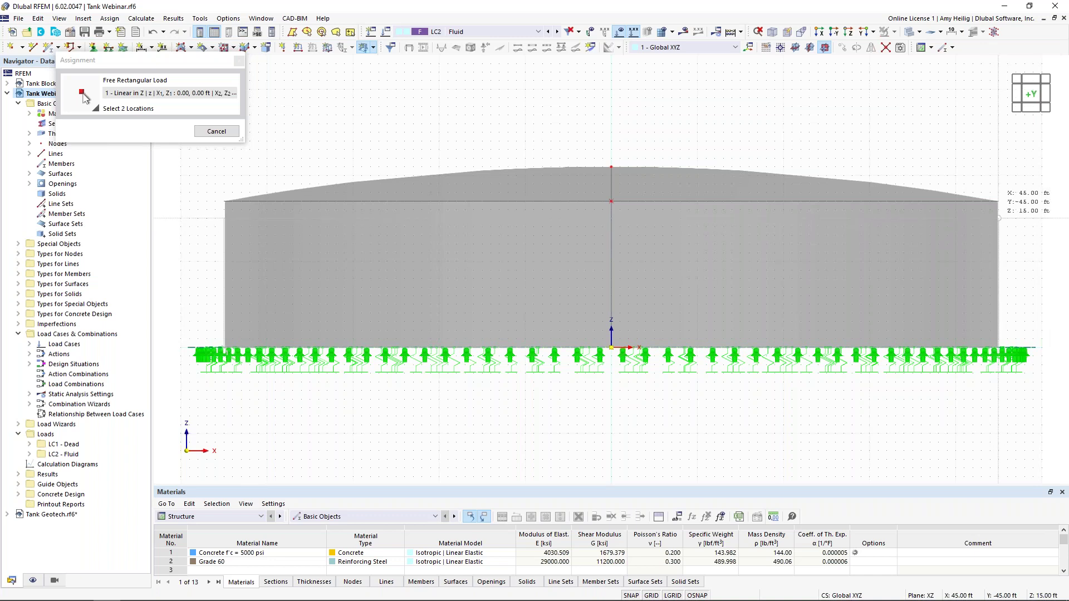
{"action": "left_click", "coordinate": [999, 201]}
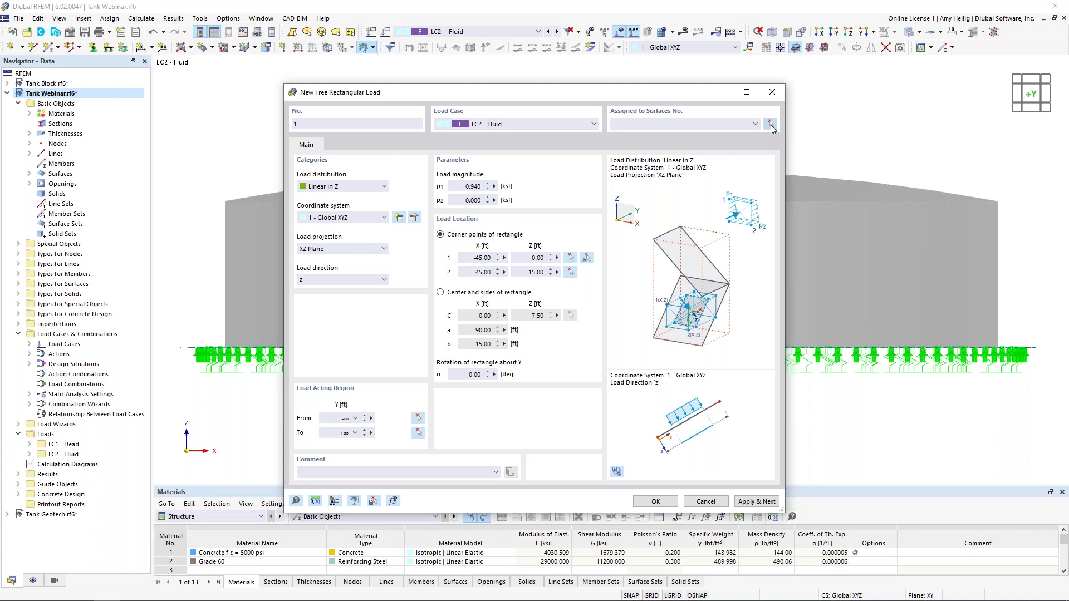
Assign the free rectangular load to wall surfaces 1 and 2 and accept the load.
{"action": "left_click", "coordinate": [771, 125]}
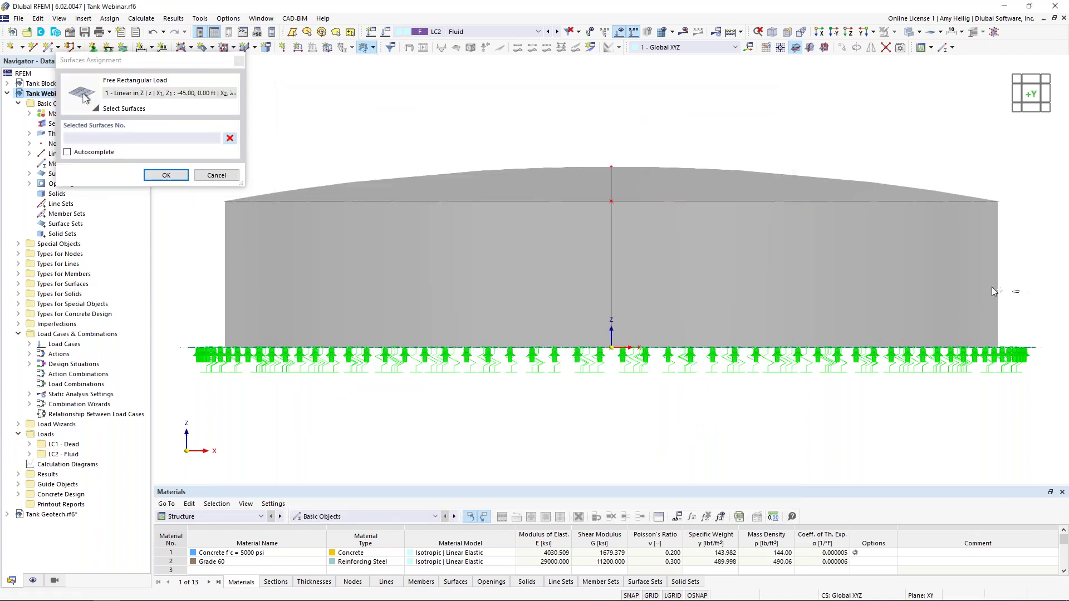
{"action": "left_click_drag", "start_coordinate": [223, 241], "coordinate": [212, 242]}
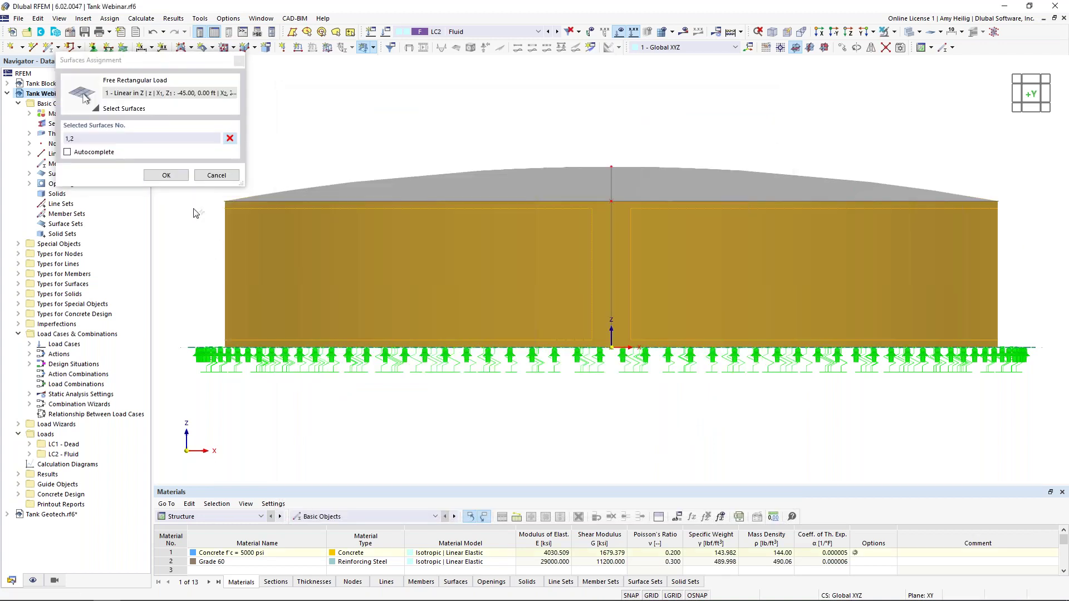
{"action": "left_click", "coordinate": [166, 175]}
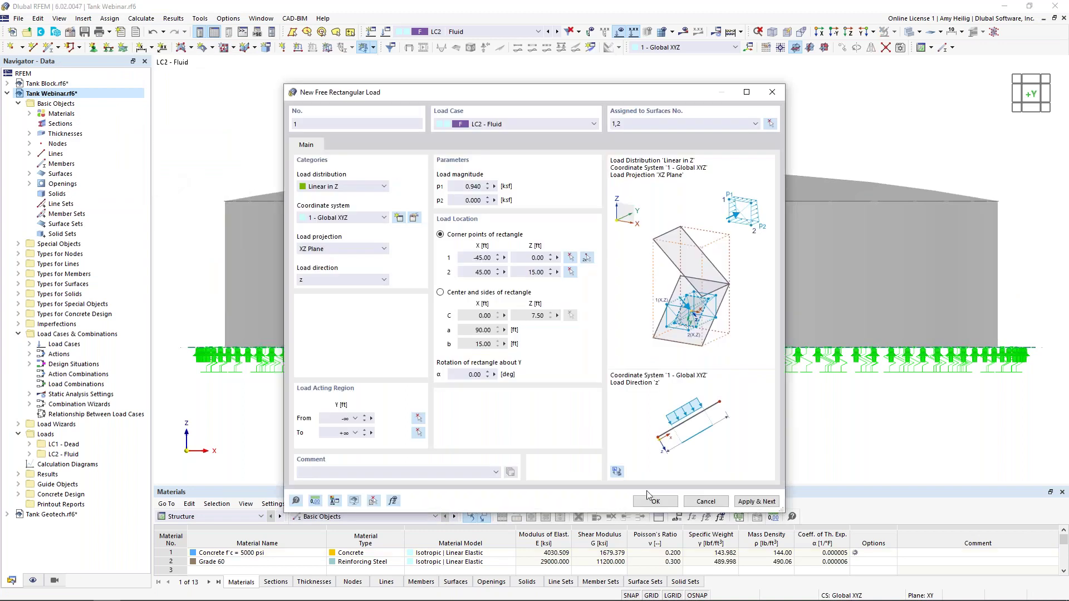
Display the model in transparent mode and reduce the graphical display size of the free rectangular load.
{"action": "middle_click_drag", "start_coordinate": [533, 123], "coordinate": [574, 186], "text": "ctrl"}
{"action": "scroll", "coordinate": [562, 162], "scroll_direction": "down", "scroll_amount": 2}
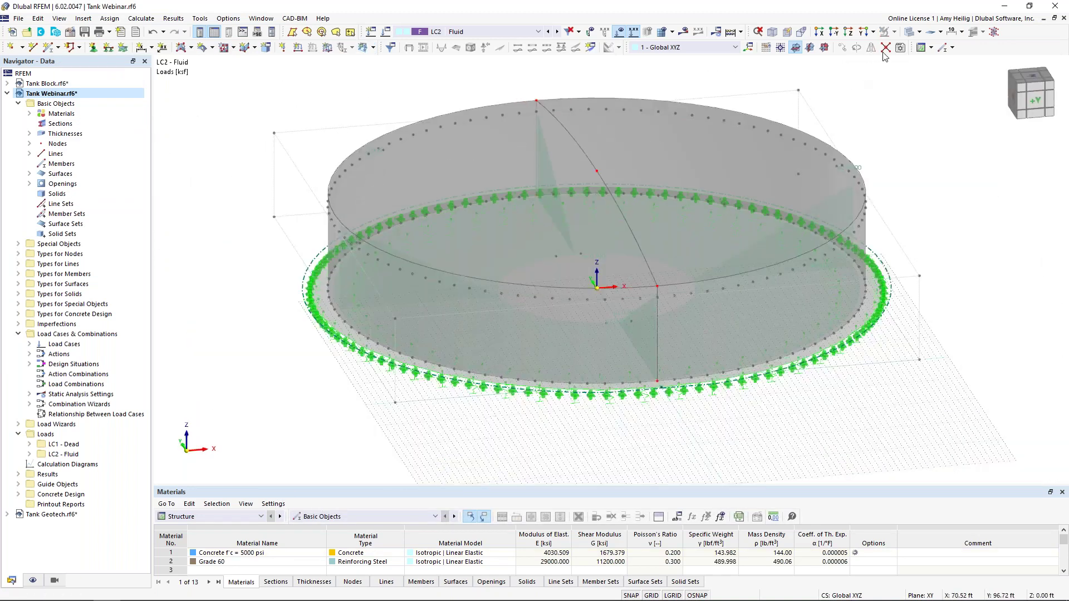
{"action": "left_click", "coordinate": [908, 35]}
{"action": "mouse_move", "coordinate": [572, 265]}
{"action": "middle_mouse_down"}
{"action": "mouse_move", "coordinate": [541, 288]}
{"action": "mouse_move", "coordinate": [553, 232]}
{"action": "mouse_move", "coordinate": [603, 249]}
{"action": "mouse_move", "coordinate": [538, 276]}
{"action": "mouse_move", "coordinate": [527, 293]}
{"action": "middle_mouse_up"}
{"action": "scroll", "coordinate": [527, 293], "scroll_direction": "up", "scroll_amount": 1}
{"action": "scroll", "coordinate": [527, 294], "scroll_direction": "down", "scroll_amount": 2}
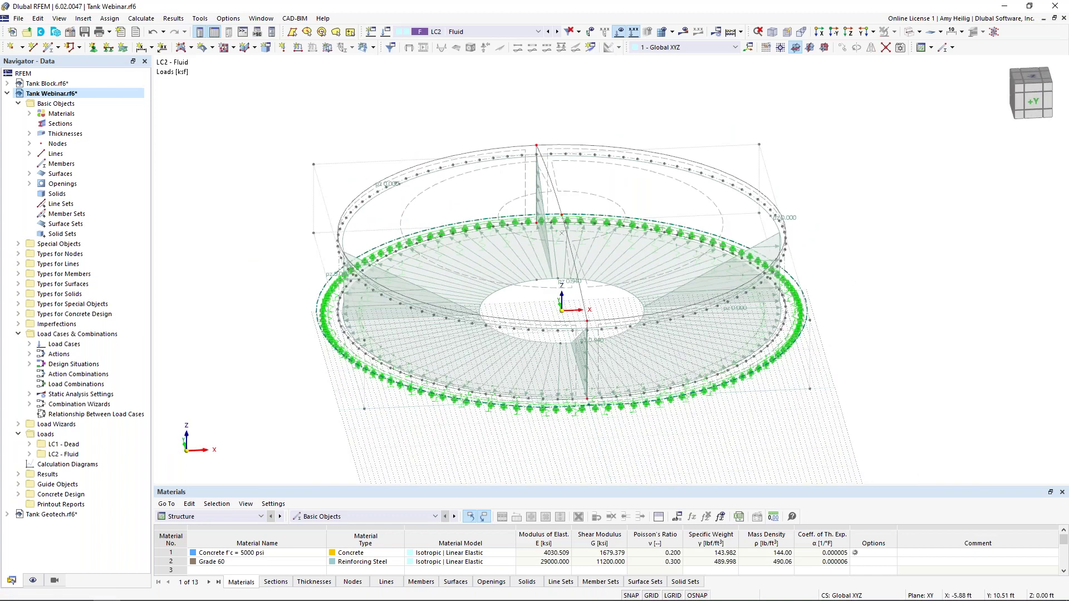
{"action": "right_click", "coordinate": [486, 299]}
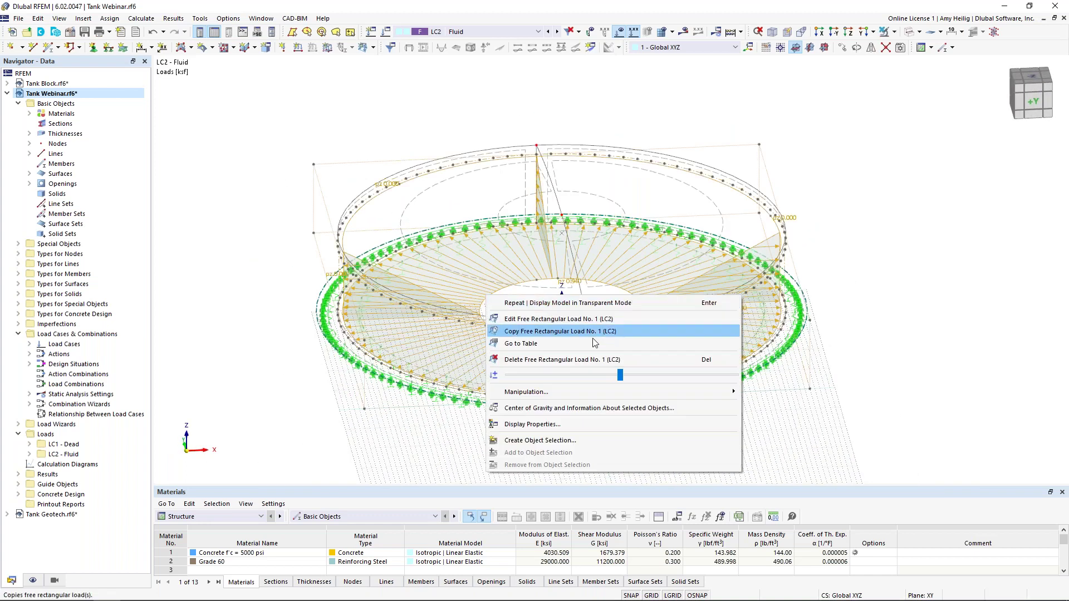
{"action": "left_click_drag", "start_coordinate": [622, 374], "coordinate": [546, 379]}
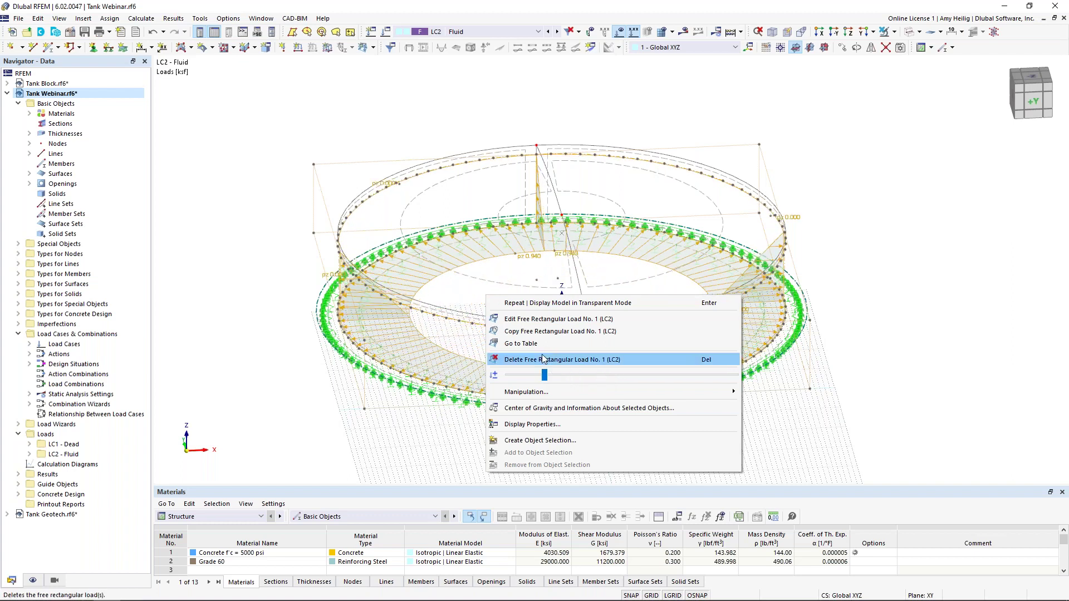
{"action": "left_click", "coordinate": [901, 354]}
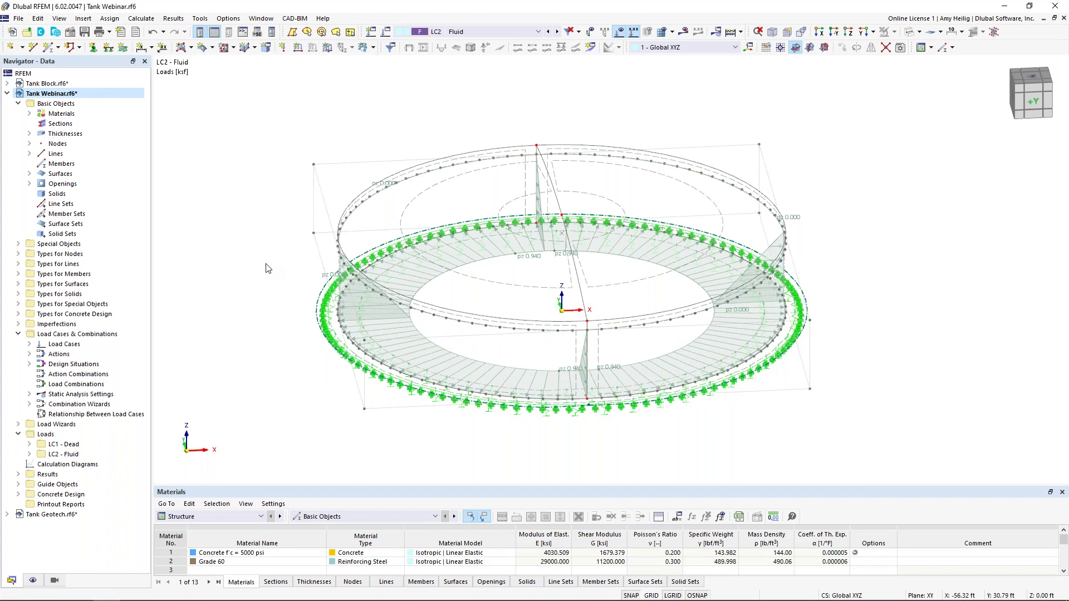
Create a uniform surface load of -0.94 ksf in the Fluid load case on the tank's base slab, surface 6.
{"action": "left_click", "coordinate": [328, 51]}
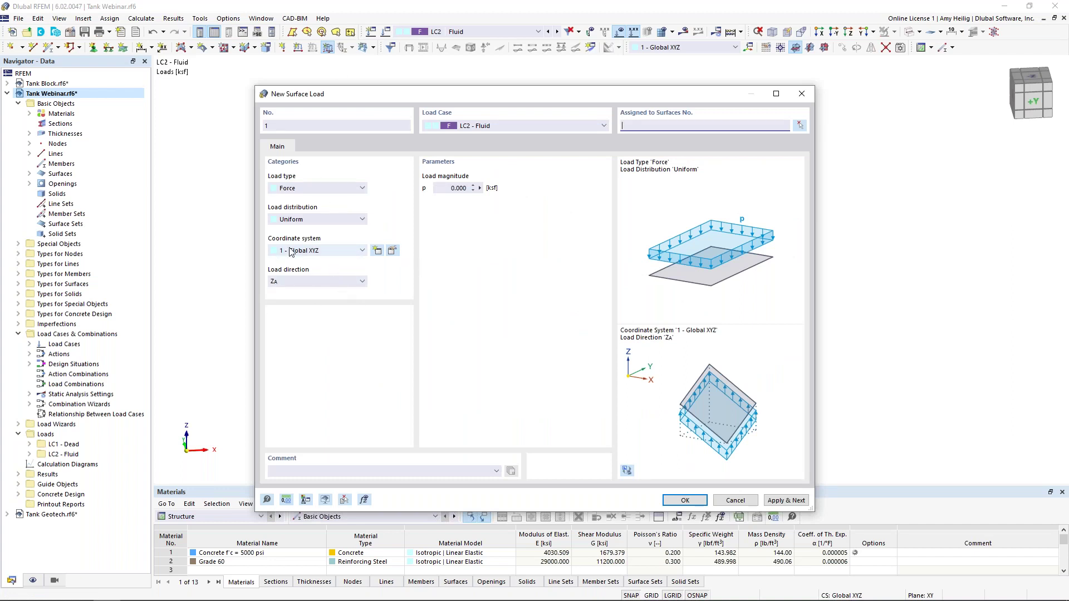
{"action": "left_click", "coordinate": [458, 188]}
{"action": "key", "text": "BackSpace"}
{"action": "type", "text": "-0.94"}
{"action": "left_click", "coordinate": [800, 128]}
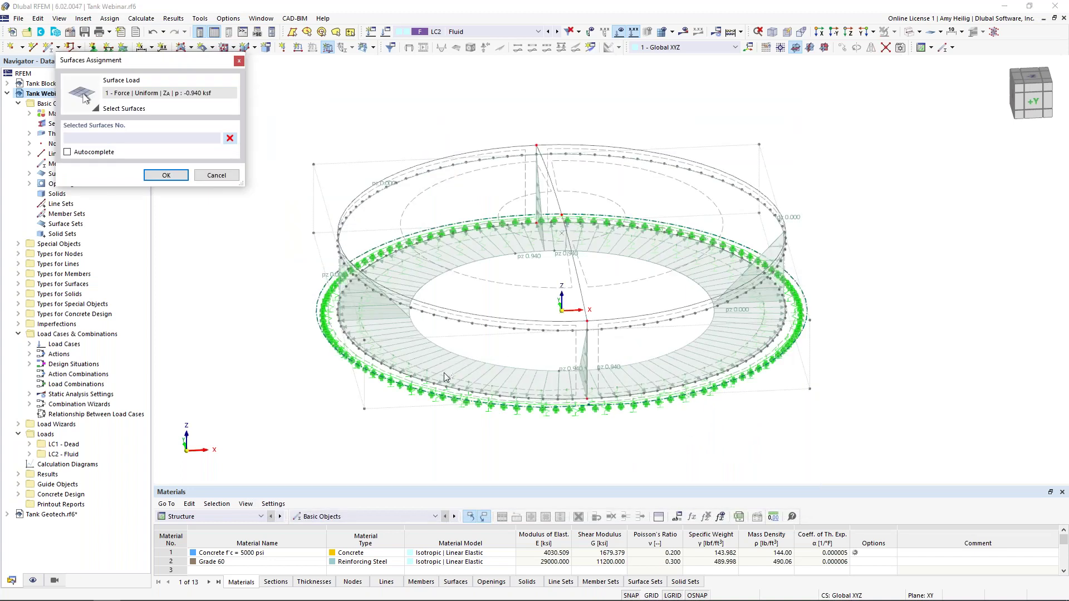
{"action": "left_click", "coordinate": [439, 377]}
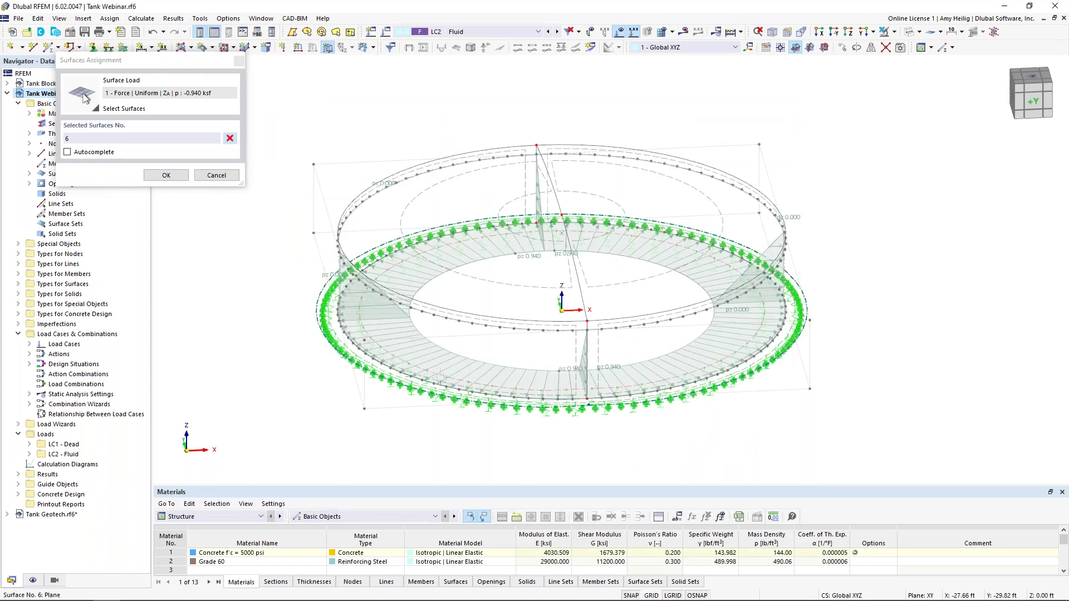
{"action": "left_click", "coordinate": [173, 175]}
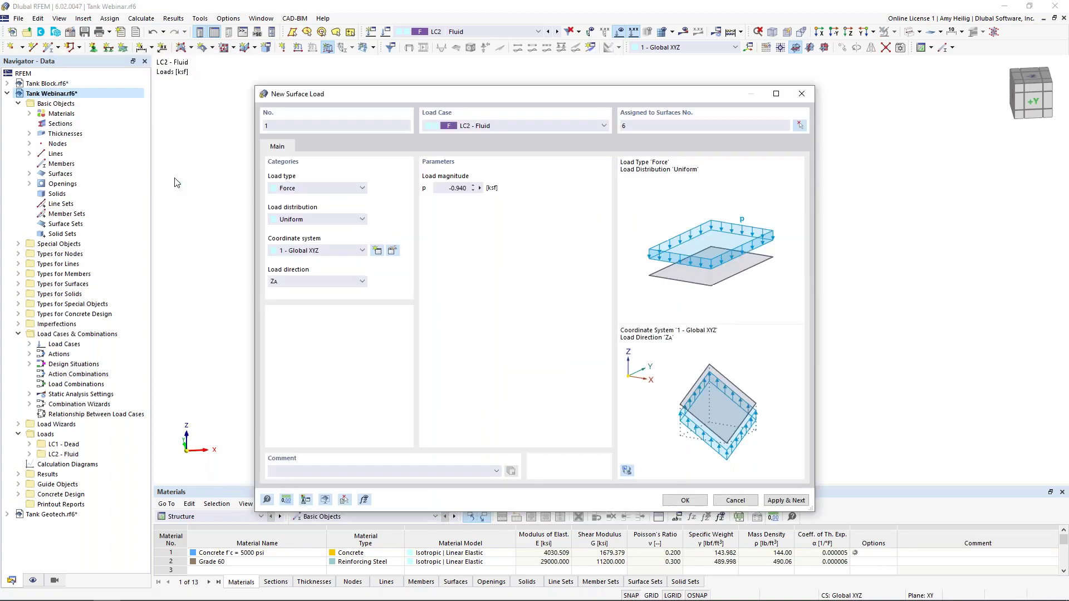
{"action": "left_click", "coordinate": [685, 500]}
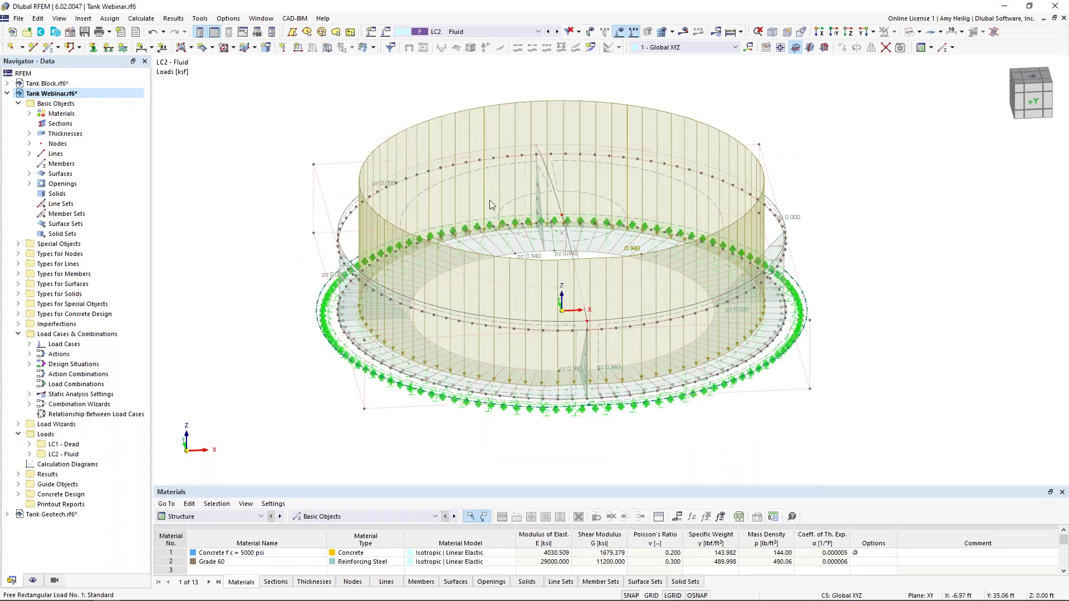
Reduce the graphical display size of the base slab's surface load.
{"action": "right_click", "coordinate": [515, 105]}
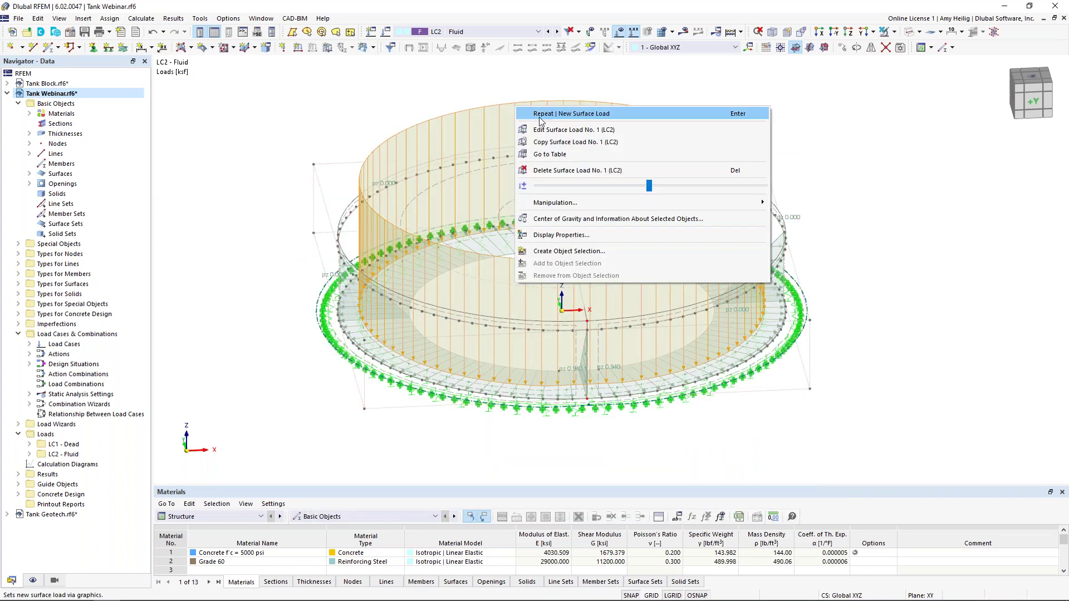
{"action": "left_click_drag", "start_coordinate": [649, 185], "coordinate": [555, 186]}
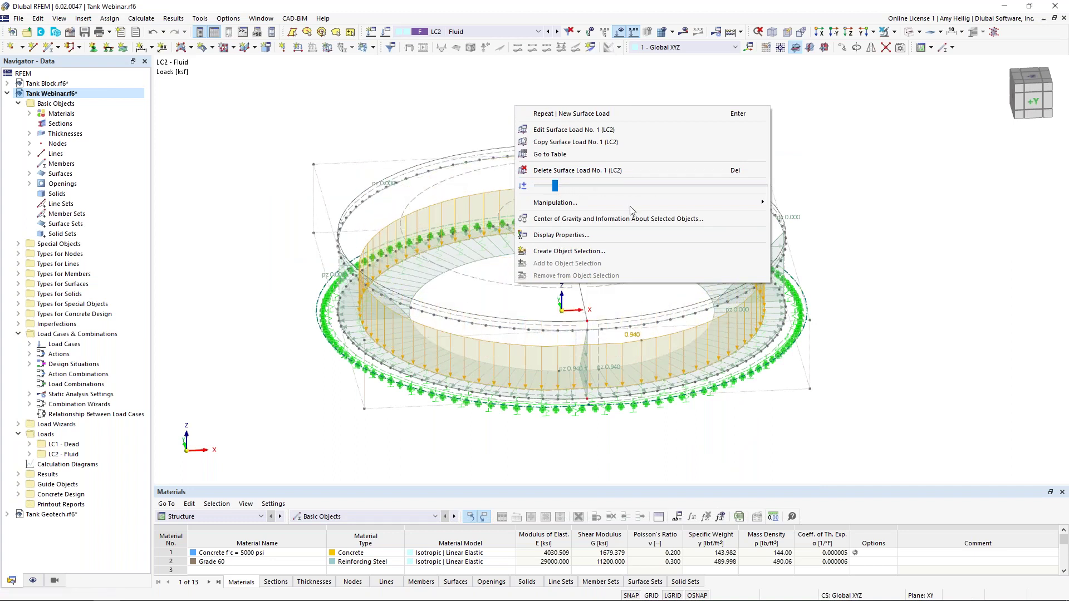
{"action": "left_click", "coordinate": [913, 304]}
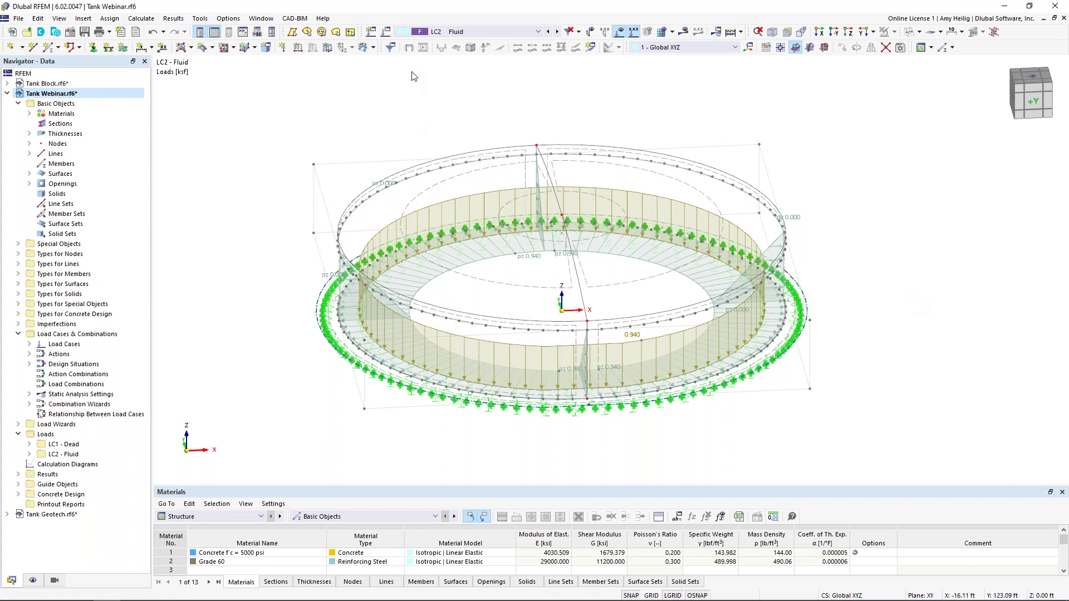
Copy the Fluid load case as Soil, with the action category for lateral earth pressure and ground water pressure, and accept it.
{"action": "left_click", "coordinate": [386, 34]}
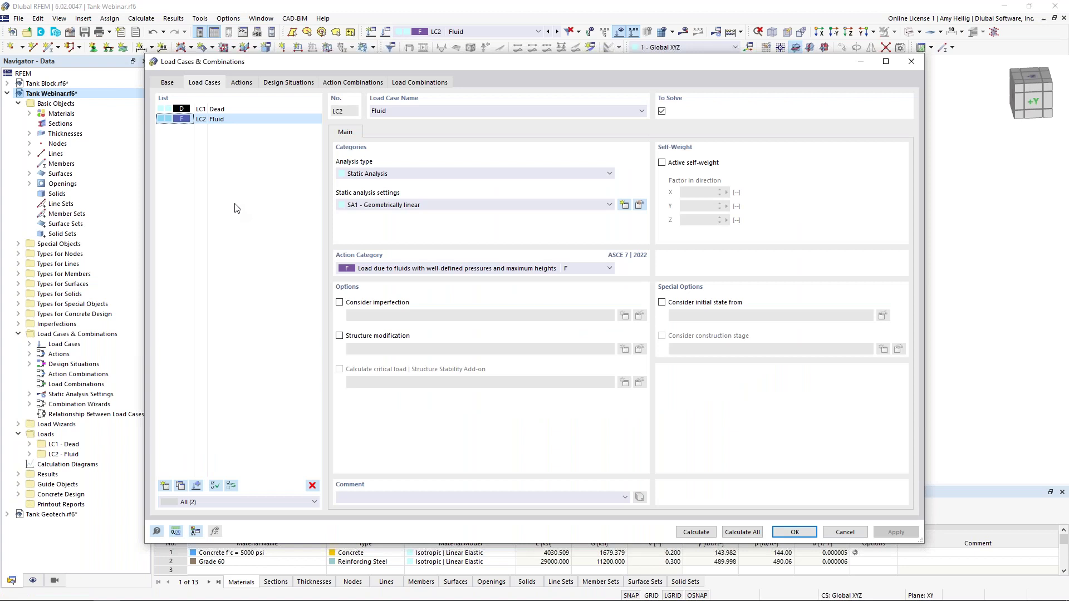
{"action": "left_click", "coordinate": [181, 486]}
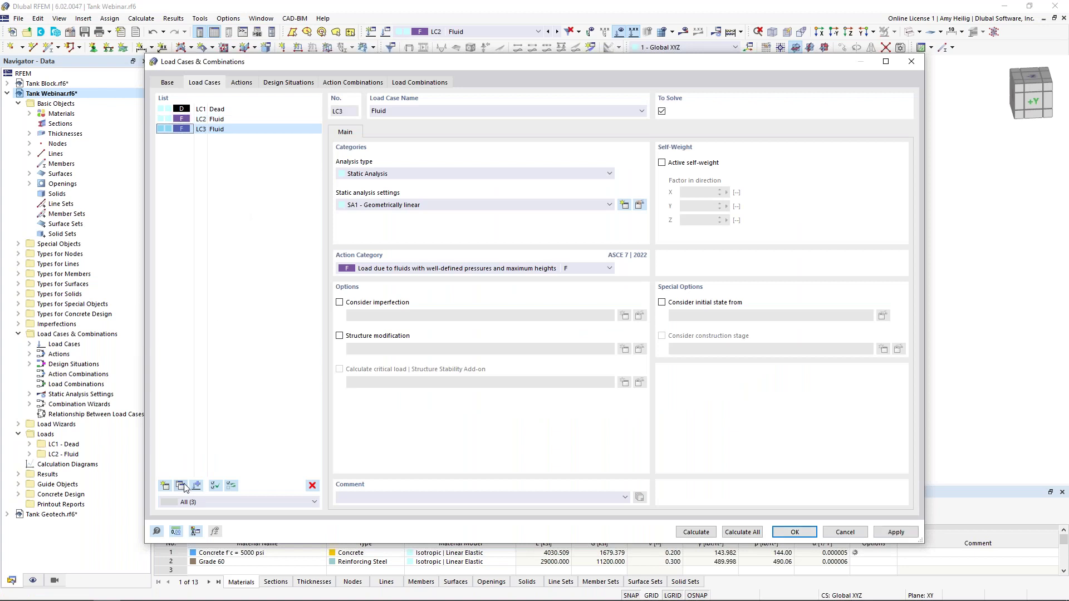
{"action": "left_click_drag", "start_coordinate": [402, 113], "coordinate": [328, 102]}
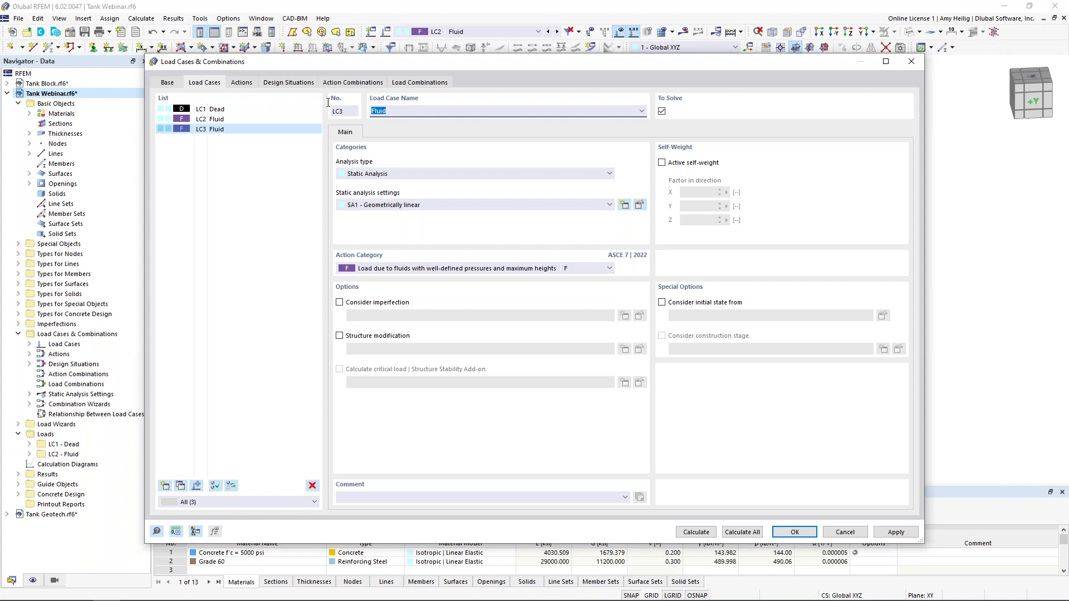
{"action": "key", "text": "BackSpace"}
{"action": "left_click", "coordinate": [383, 269]}
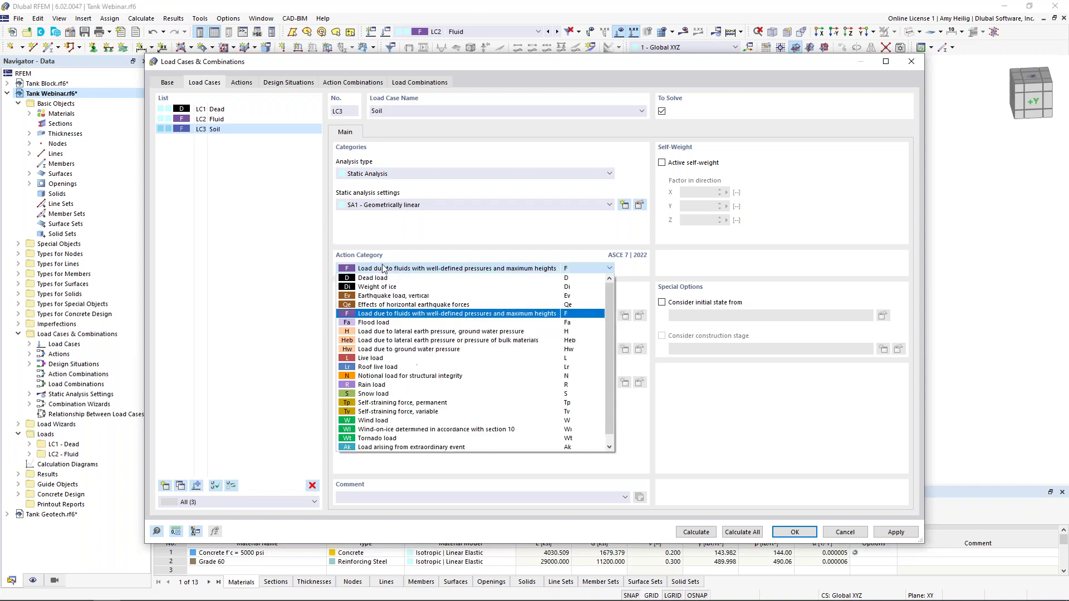
{"action": "left_click", "coordinate": [372, 332]}
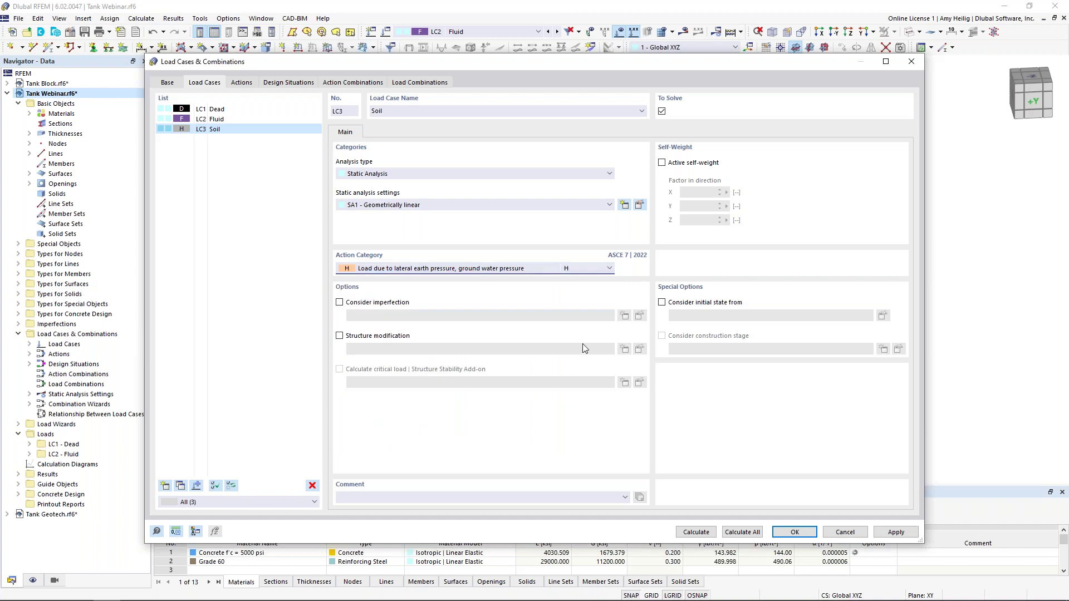
{"action": "left_click", "coordinate": [795, 533]}
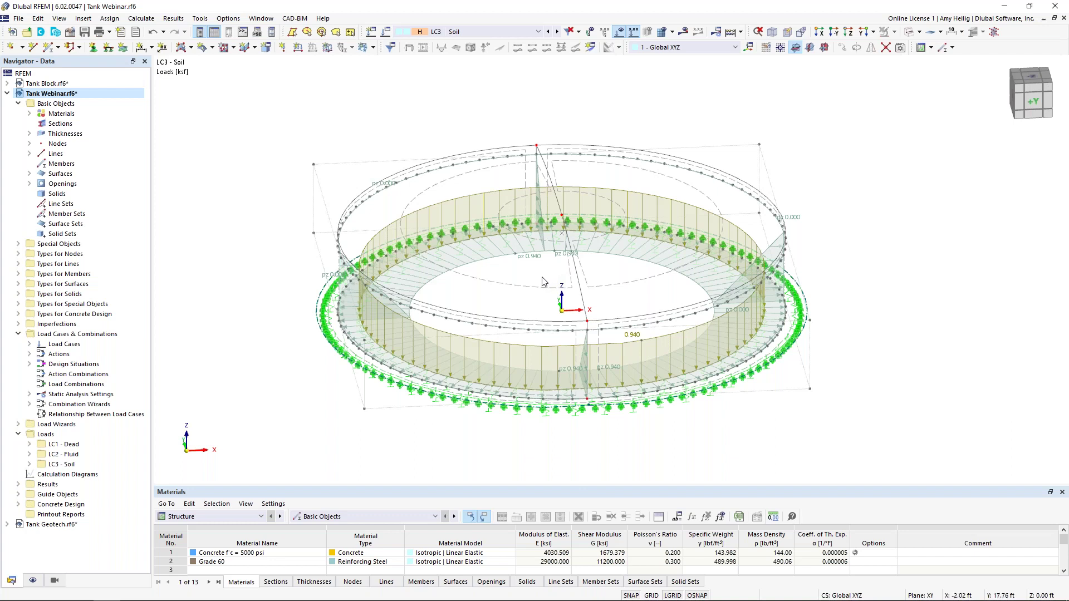
Delete the copied base slab surface load from the Soil load case.
{"action": "middle_click_drag", "start_coordinate": [541, 276], "coordinate": [538, 258], "text": "ctrl"}
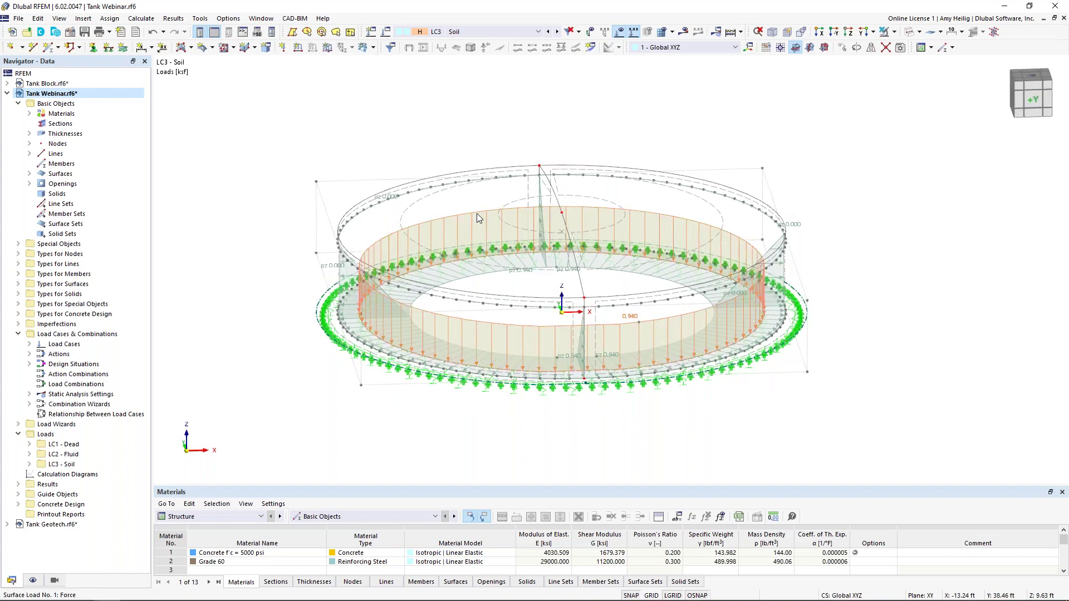
{"action": "key", "text": "Delete"}
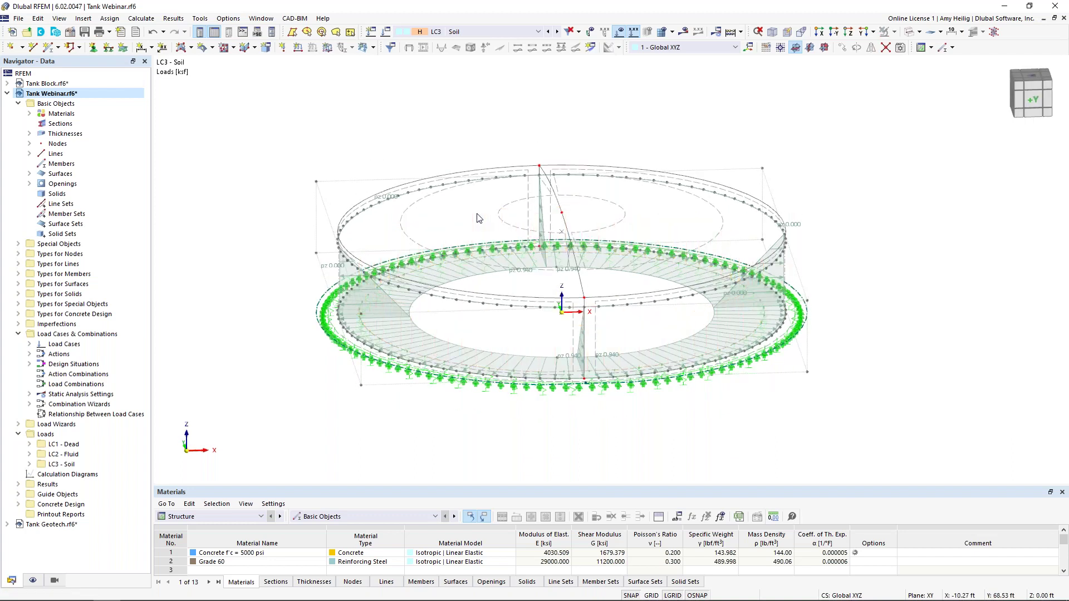
Edit the Soil load case's free rectangular load, setting p1 to -0.4 ksf and the second corner's Z to 11 ft.
{"action": "double_click", "coordinate": [409, 320]}
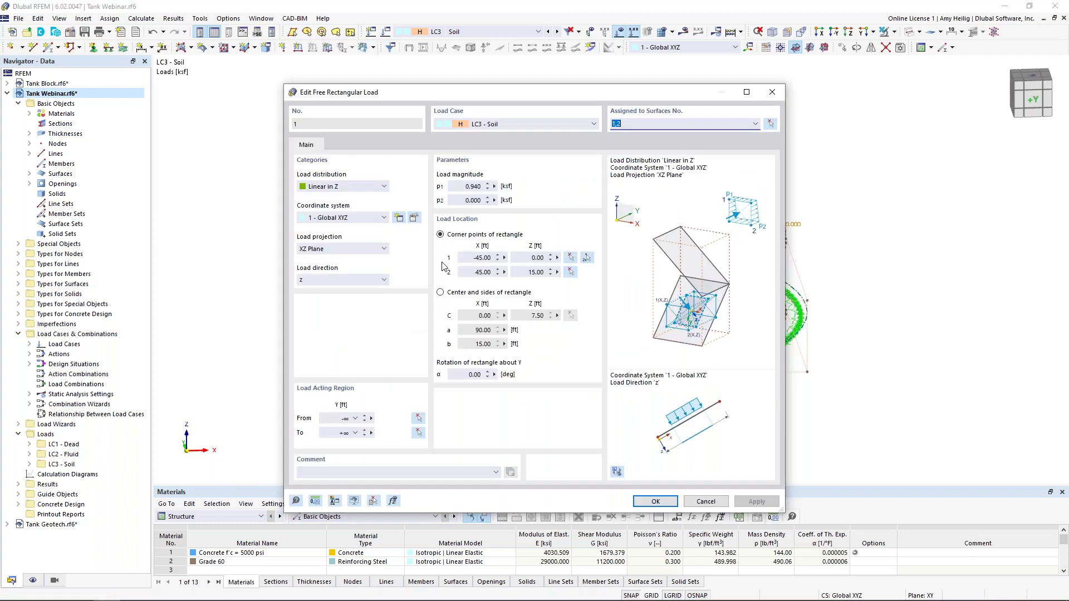
{"action": "left_click", "coordinate": [473, 186]}
{"action": "type", "text": "-0.4"}
{"action": "left_click", "coordinate": [544, 272]}
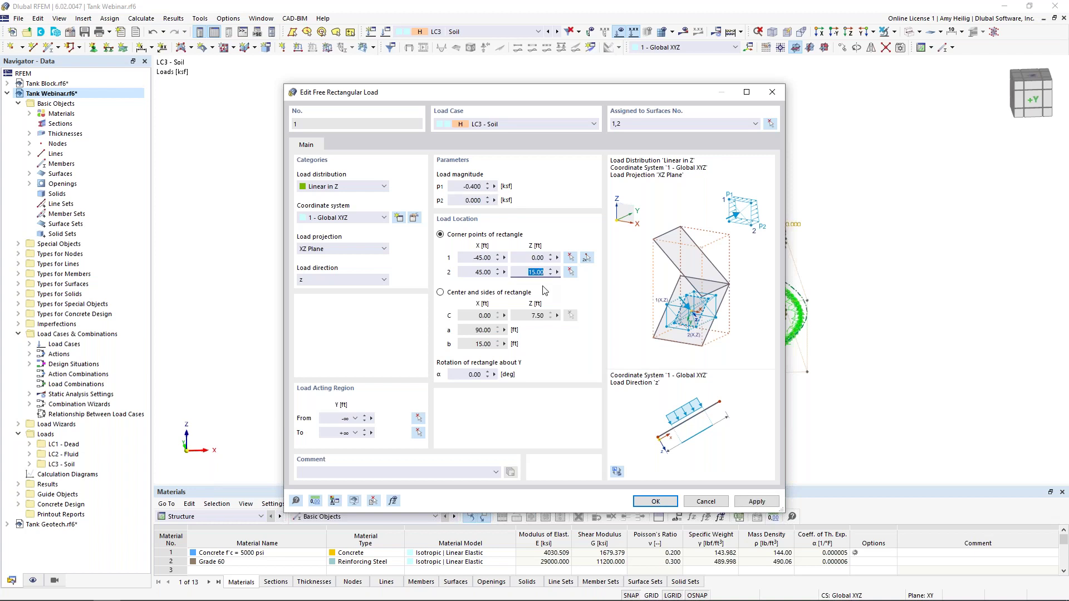
{"action": "type", "text": "11"}
{"action": "left_click", "coordinate": [655, 501]}
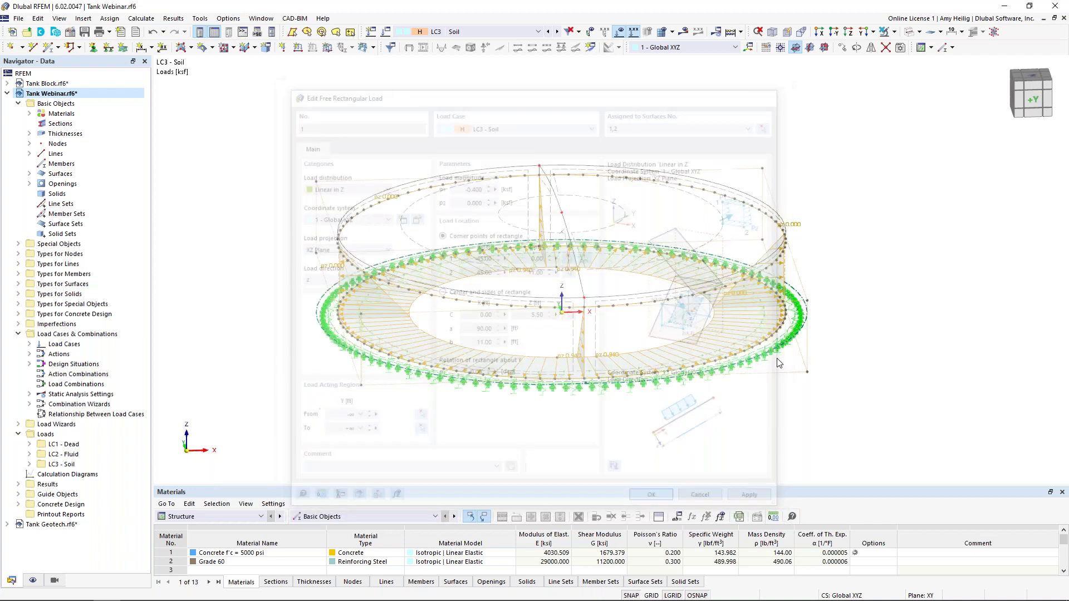
{"action": "middle_click_drag", "start_coordinate": [392, 398], "coordinate": [428, 396], "text": "ctrl"}
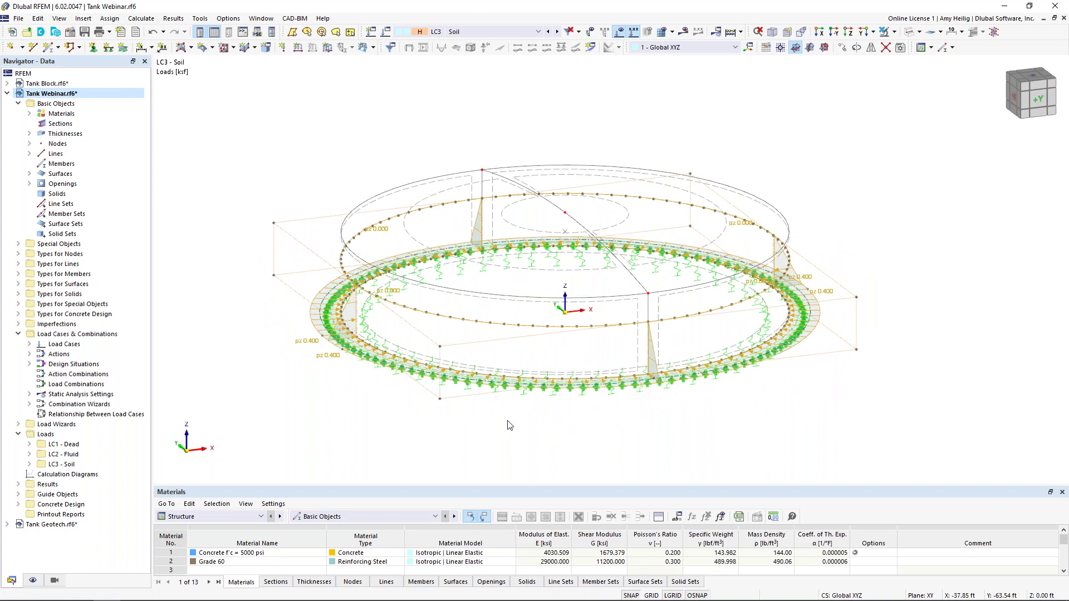
Create a new load case named Snow with the Snow load action category and accept it.
{"action": "middle_click_drag", "start_coordinate": [515, 427], "coordinate": [539, 429], "text": "ctrl"}
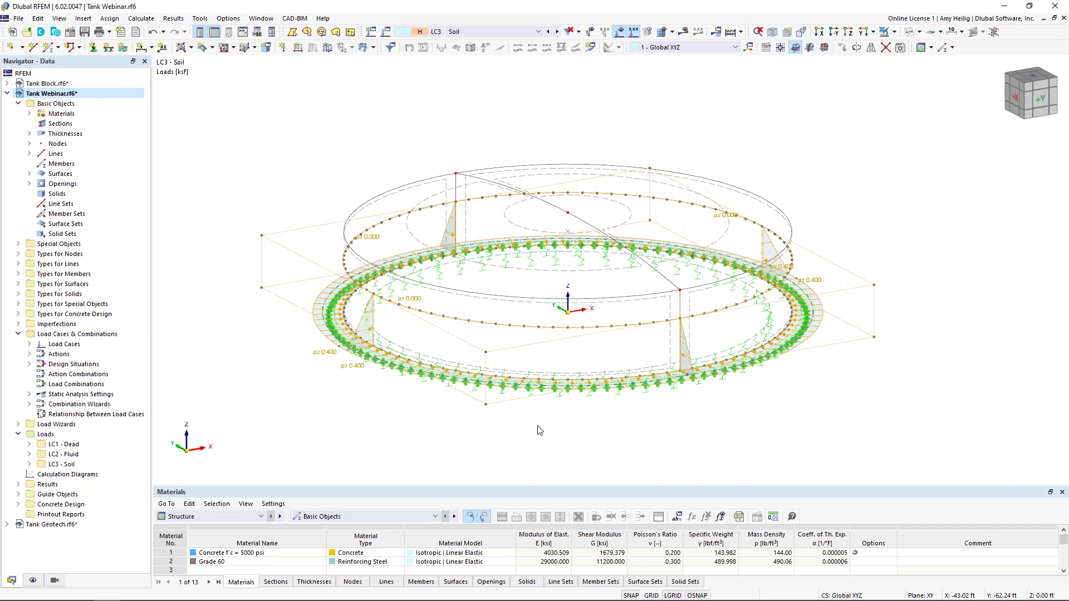
{"action": "left_click", "coordinate": [385, 31]}
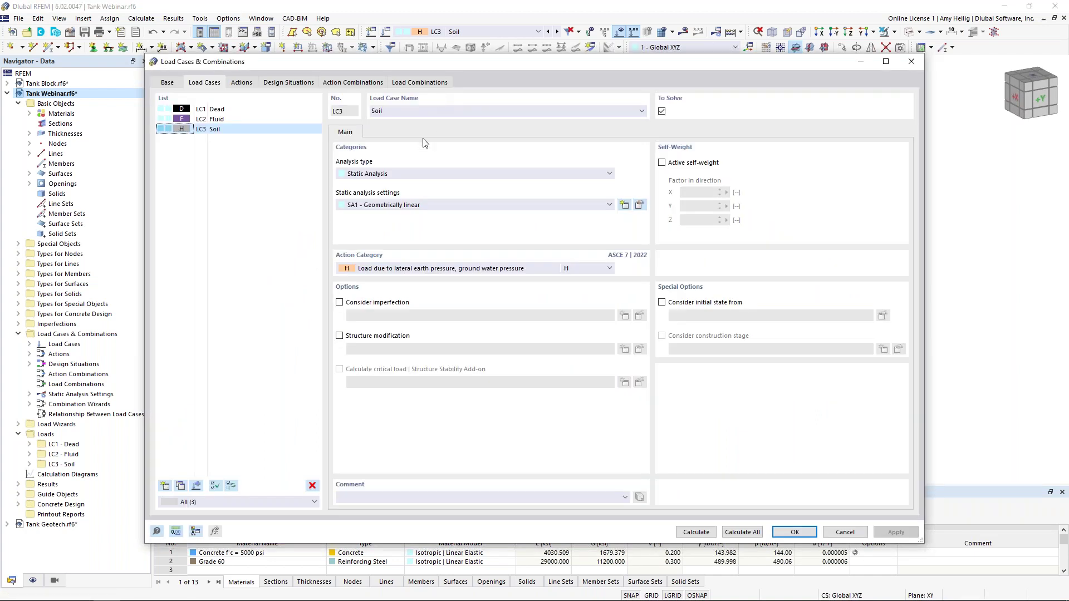
{"action": "left_click", "coordinate": [166, 486]}
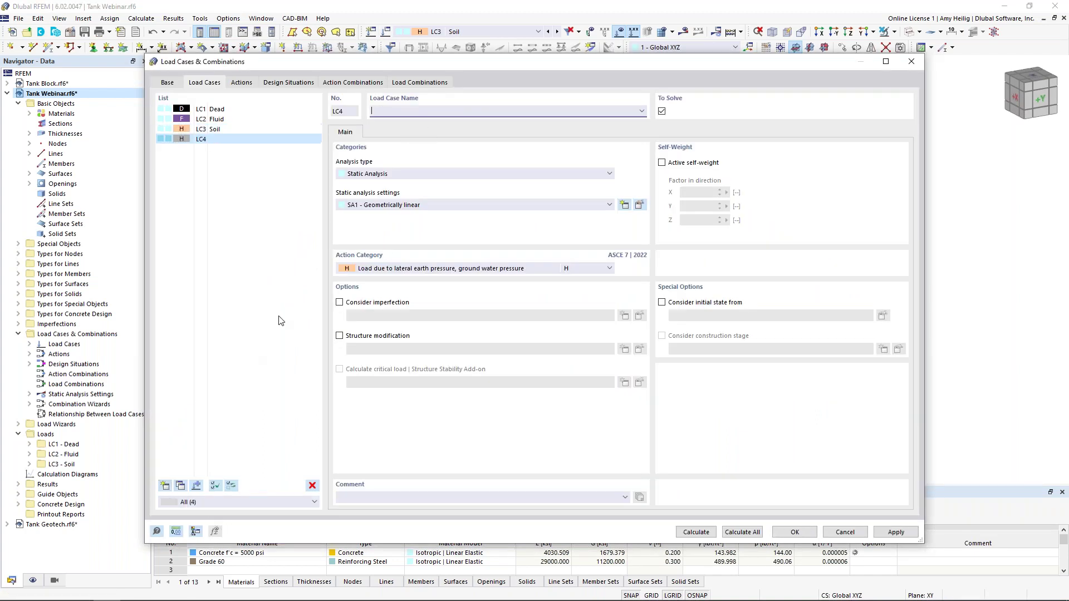
{"action": "type", "text": "Snow"}
{"action": "left_click", "coordinate": [415, 272]}
{"action": "left_click", "coordinate": [410, 396]}
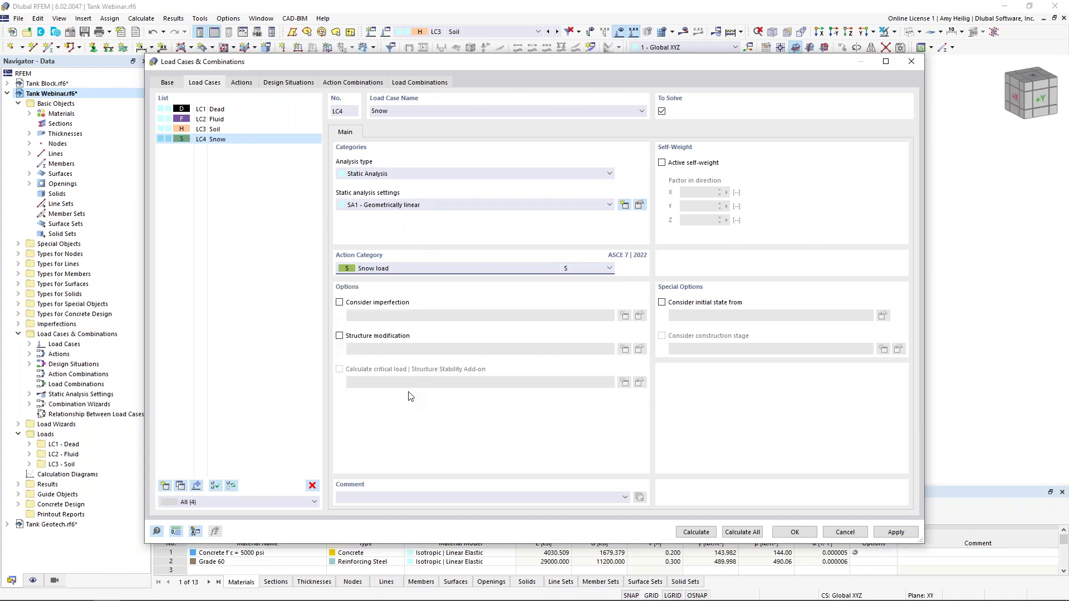
{"action": "left_click", "coordinate": [787, 532]}
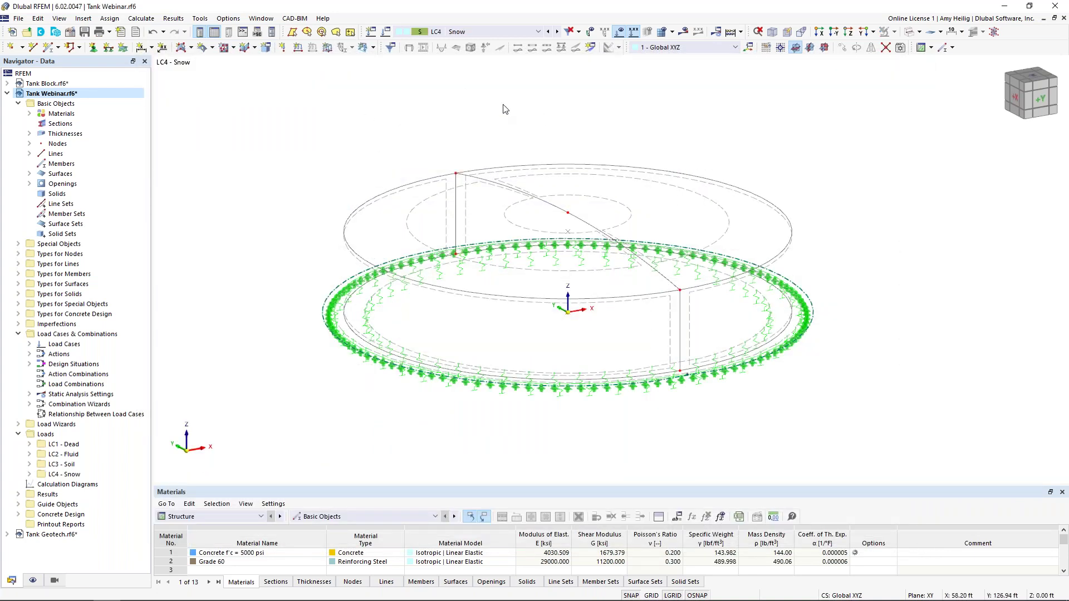
Begin a new surface load in the Snow load case, acting global in Z on projected area with a Linear in Y distribution.
{"action": "left_click", "coordinate": [328, 50]}
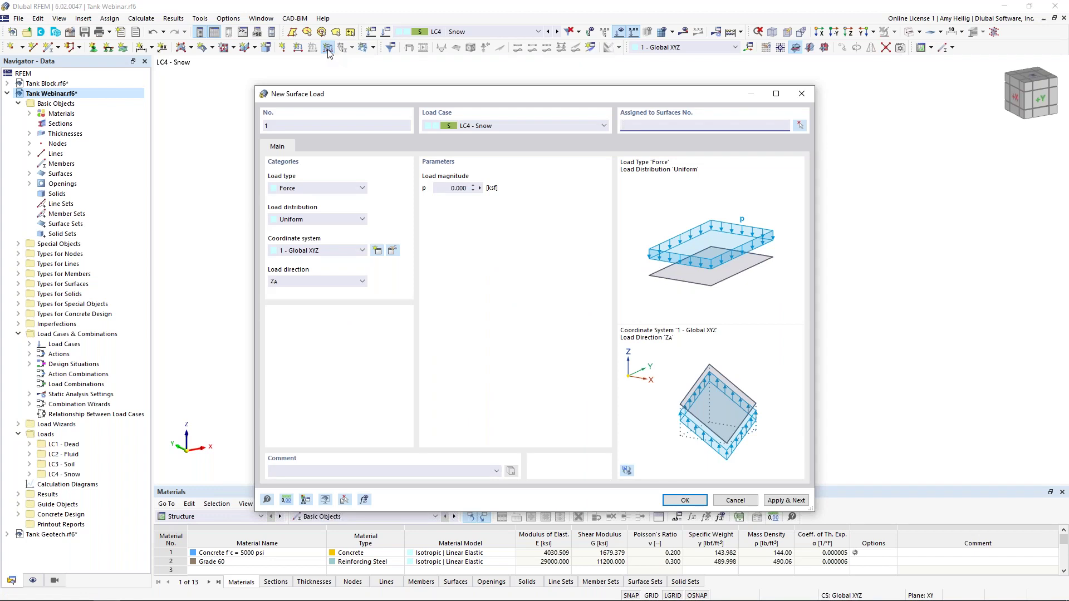
{"action": "left_click", "coordinate": [327, 281]}
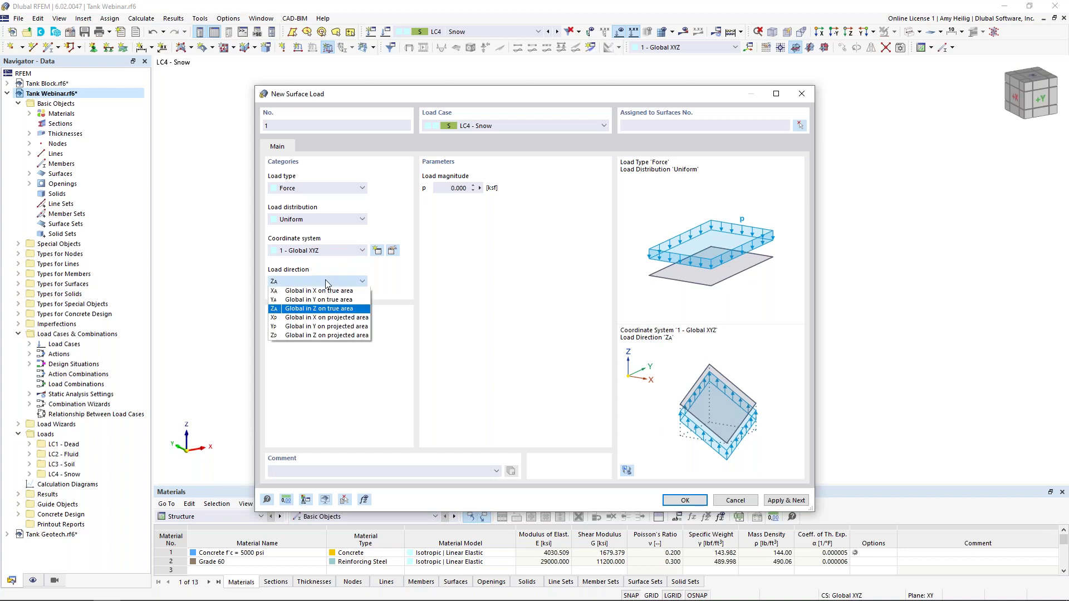
{"action": "left_click", "coordinate": [326, 336]}
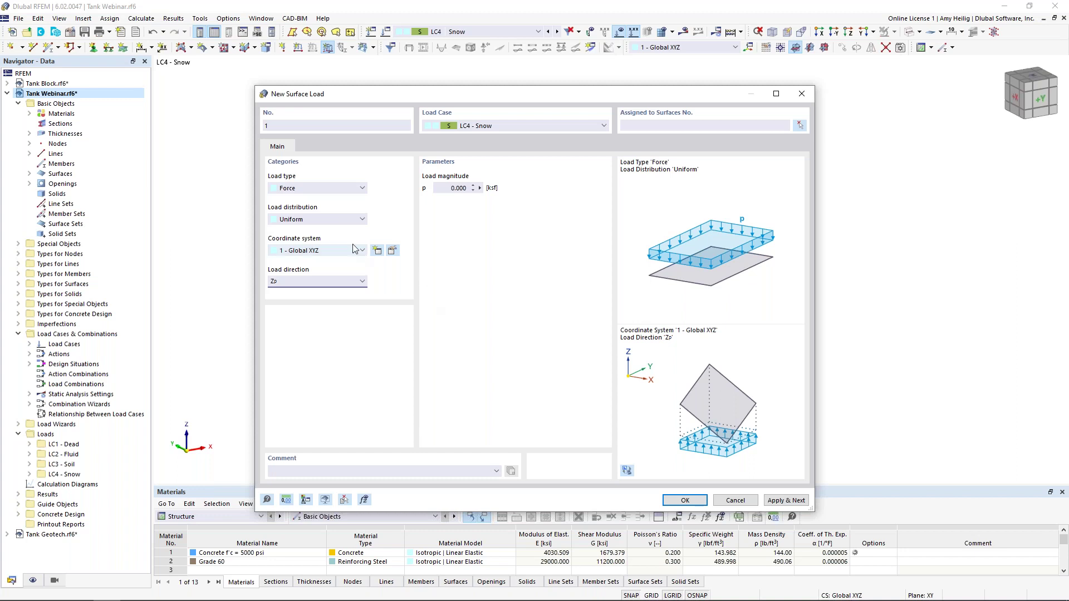
{"action": "left_click", "coordinate": [325, 219]}
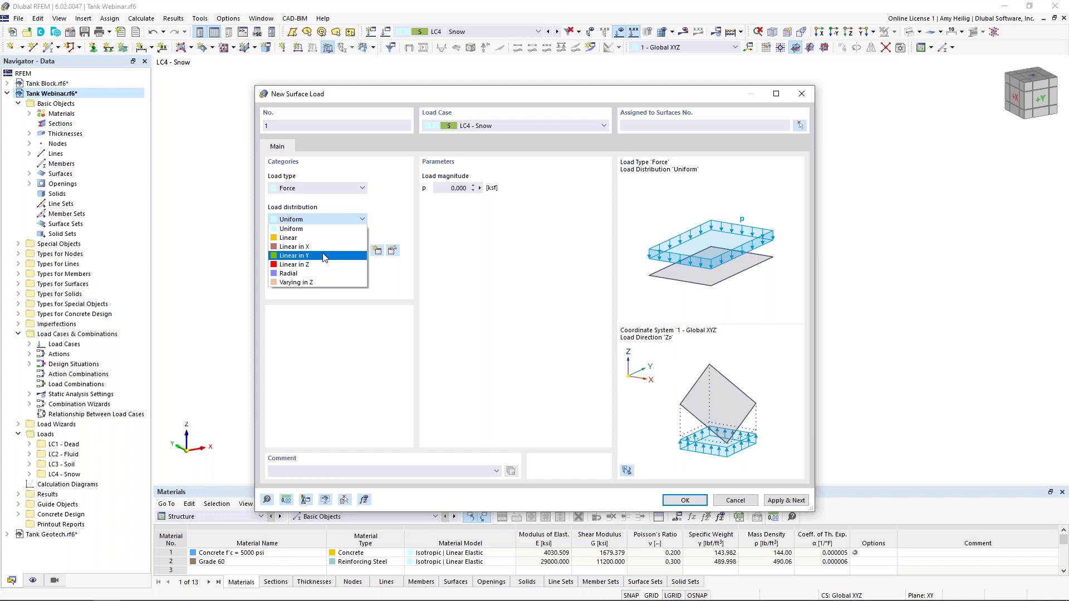
{"action": "left_click", "coordinate": [325, 256]}
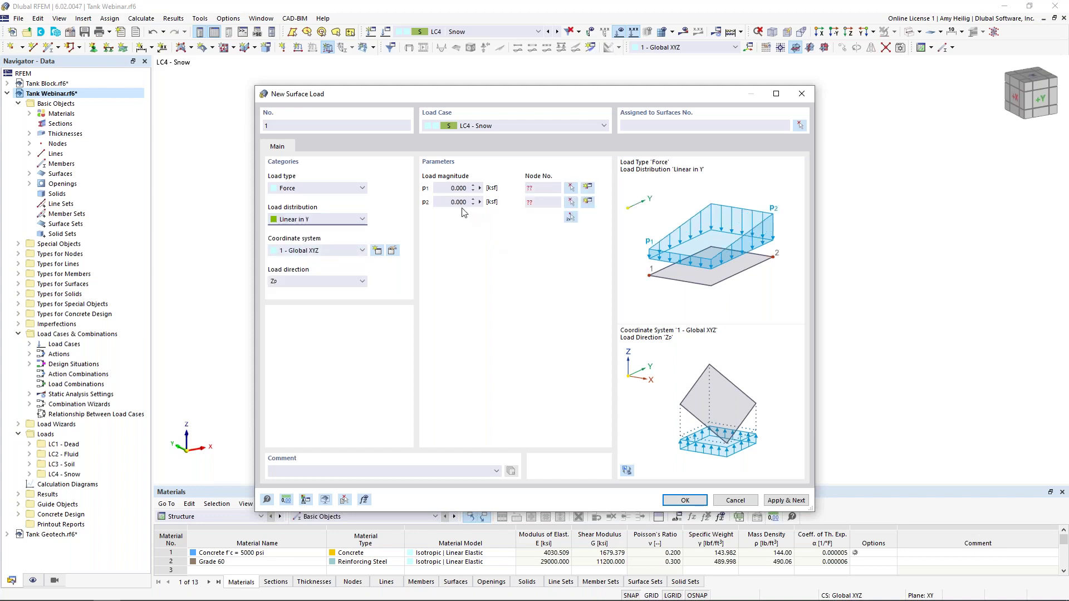
Set the snow surface load's p1 magnitude to -0.030 ksf and start the graphical selection of its two reference nodes.
{"action": "left_click", "coordinate": [447, 189]}
{"action": "type", "text": "-"}
{"action": "left_click", "coordinate": [571, 219]}
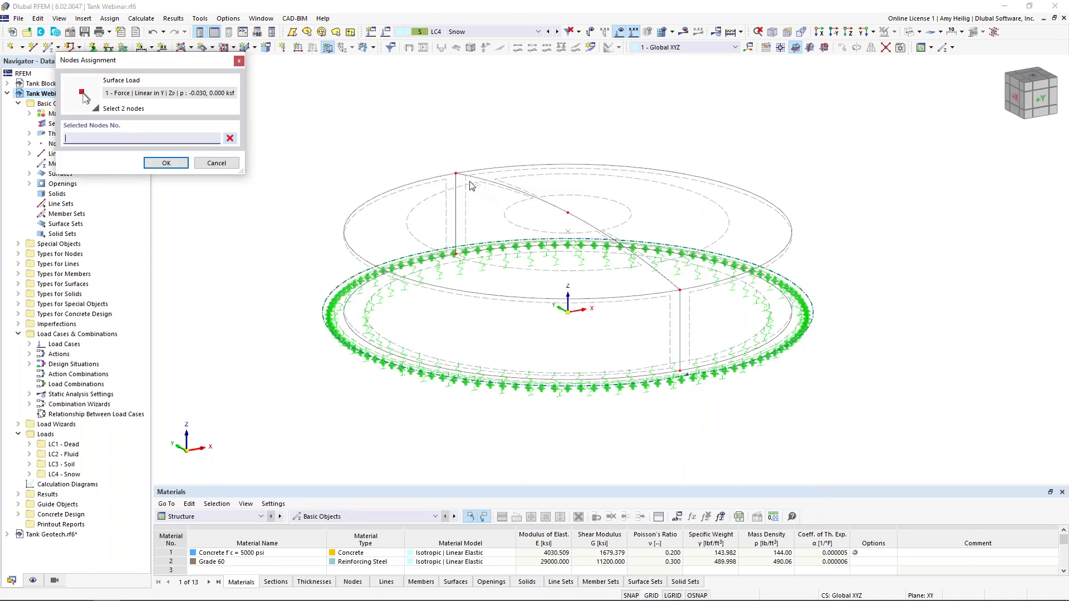
Define the linear snow surface load between nodes 1 and 4, assign it to roof surfaces 3 and 4, and create it.
{"action": "left_click", "coordinate": [456, 175]}
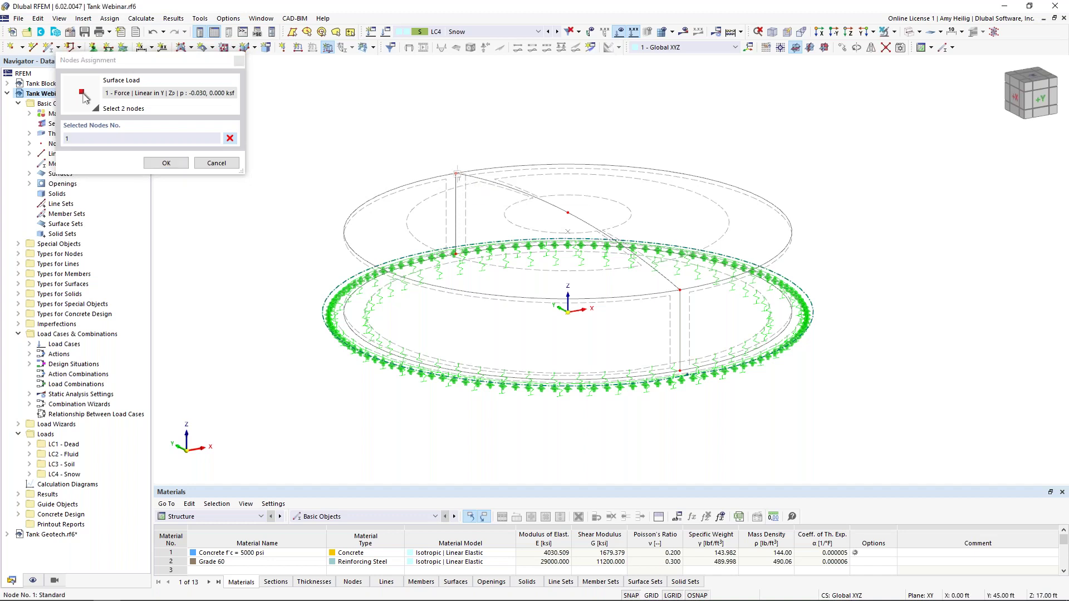
{"action": "left_click", "coordinate": [680, 291]}
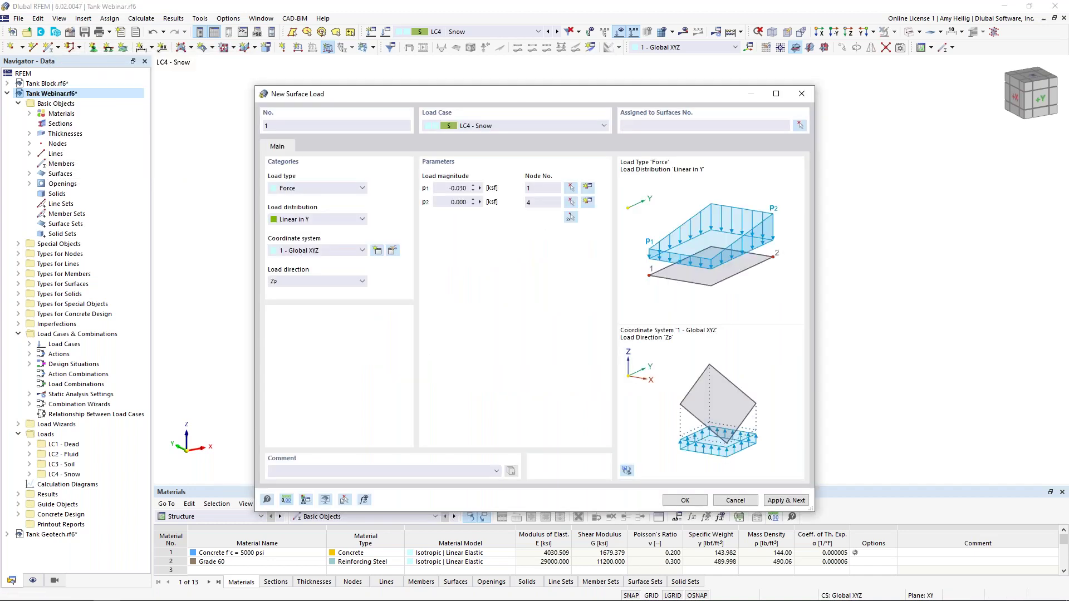
{"action": "left_click", "coordinate": [799, 125]}
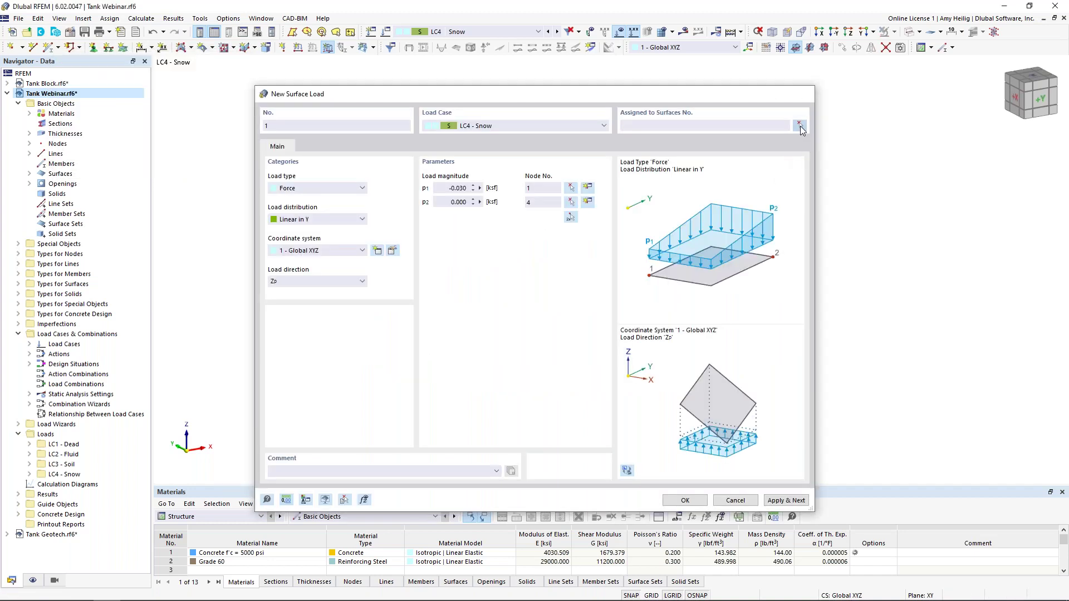
{"action": "left_click", "coordinate": [628, 202]}
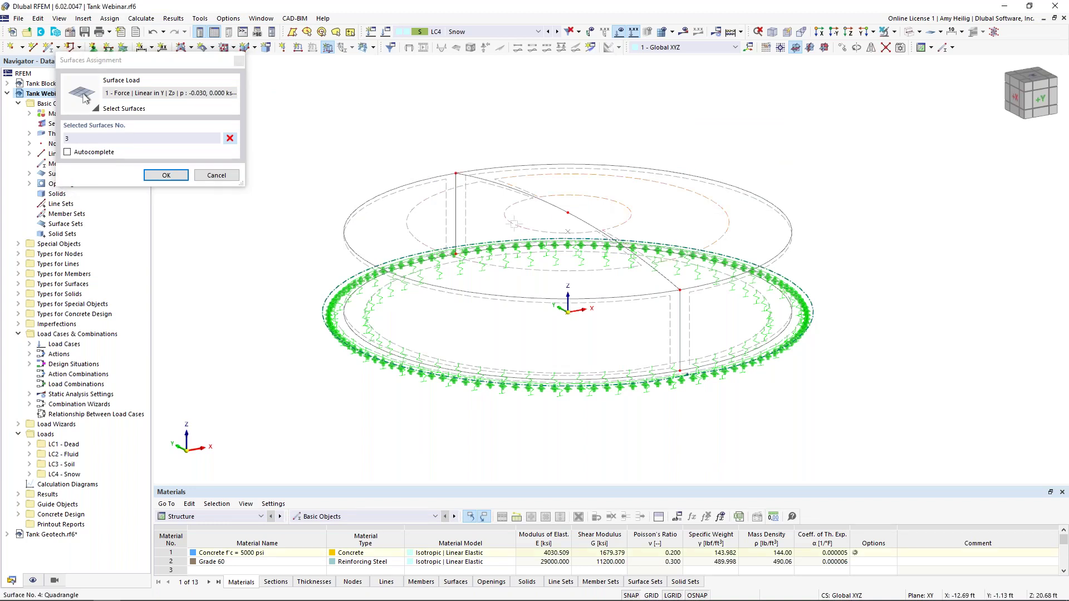
{"action": "left_click", "coordinate": [166, 175]}
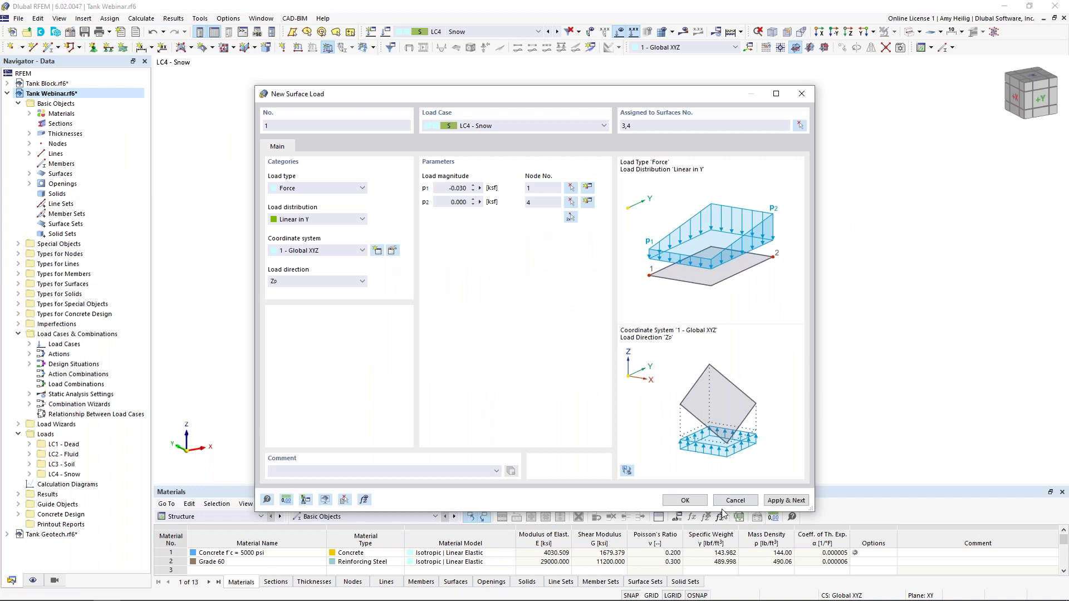
{"action": "left_click", "coordinate": [684, 501]}
{"action": "mouse_move", "coordinate": [590, 285]}
{"action": "middle_mouse_down", "text": "ctrl"}
{"action": "mouse_move", "coordinate": [718, 243]}
{"action": "mouse_move", "coordinate": [609, 280]}
{"action": "mouse_move", "coordinate": [589, 305]}
{"action": "middle_mouse_up", "text": "ctrl"}
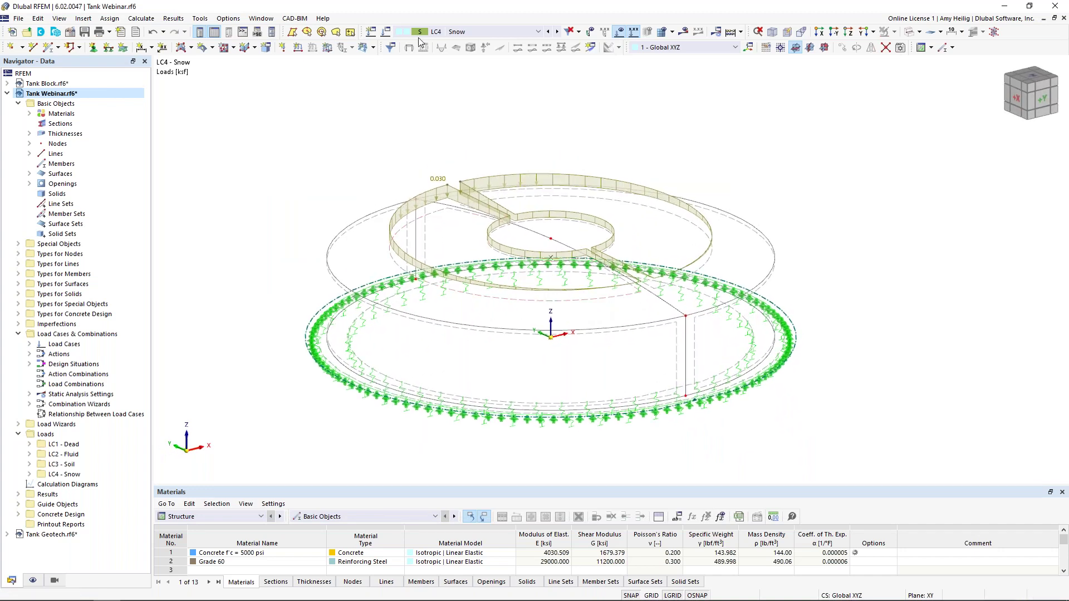
Add a load case named Wind with the Wind load action category.
{"action": "left_click", "coordinate": [388, 34]}
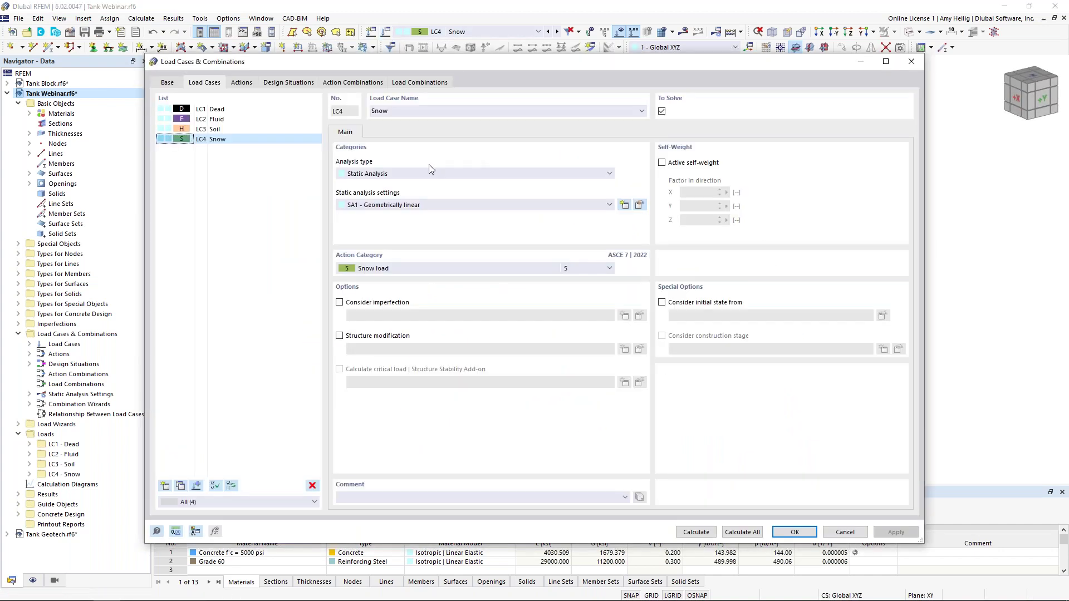
{"action": "left_click", "coordinate": [165, 485]}
{"action": "type", "text": "Wind"}
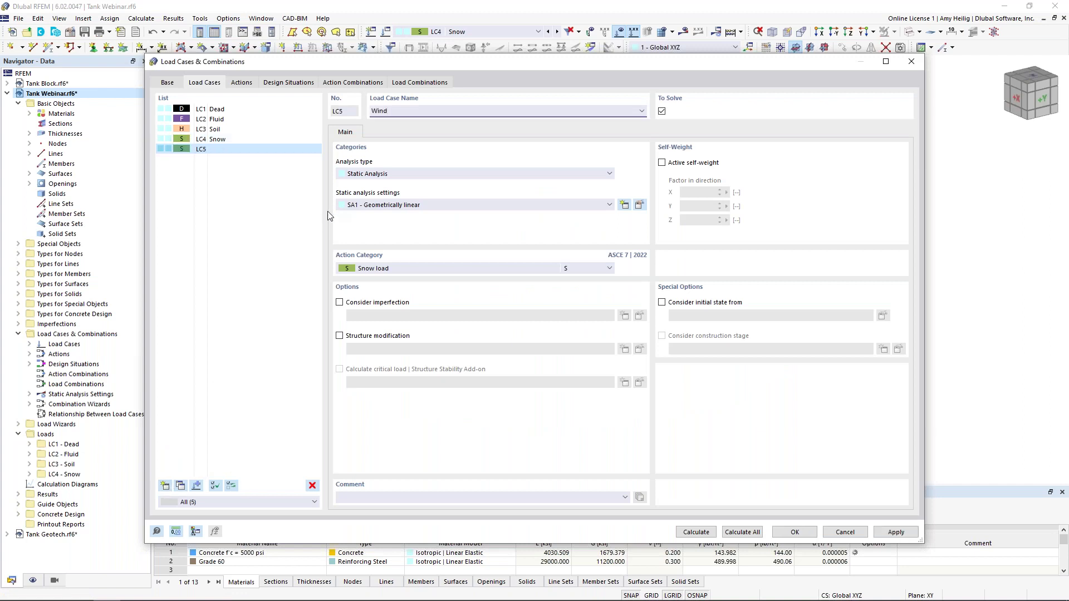
{"action": "left_click", "coordinate": [379, 268]}
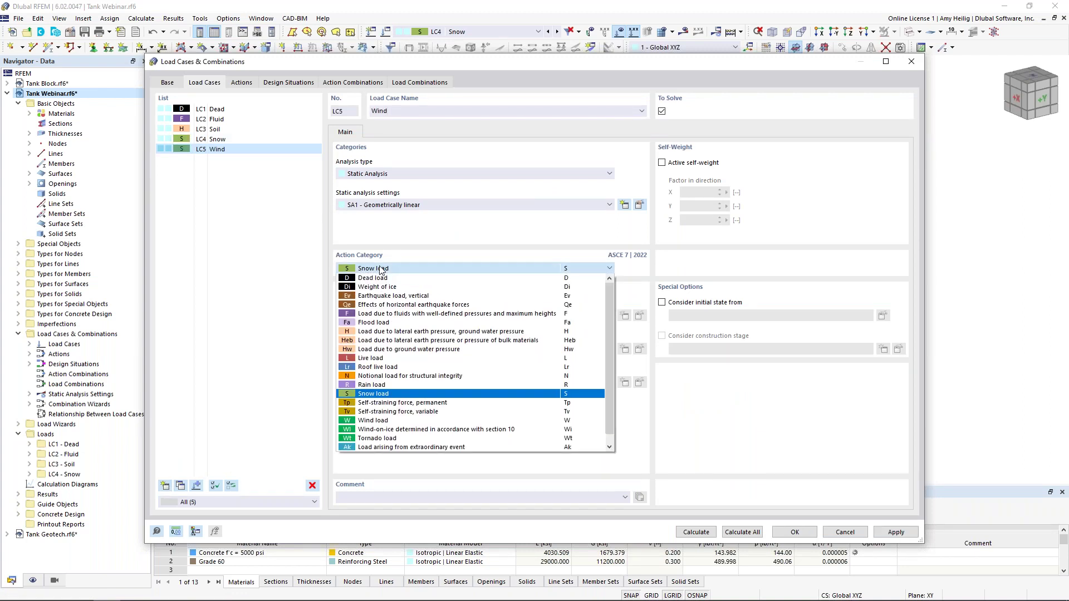
{"action": "left_click", "coordinate": [384, 420]}
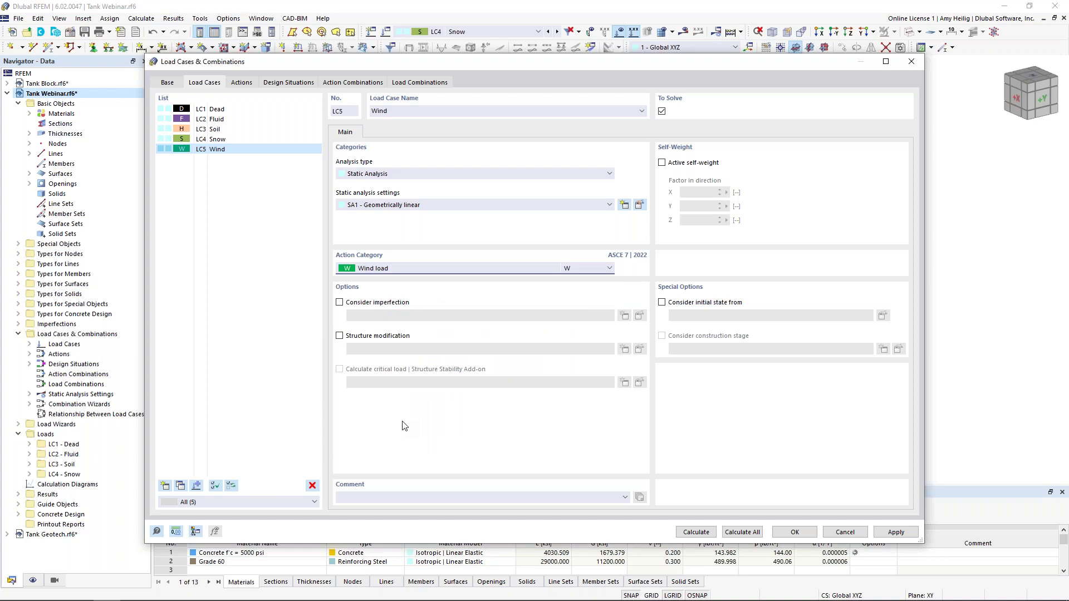
{"action": "left_click", "coordinate": [794, 532]}
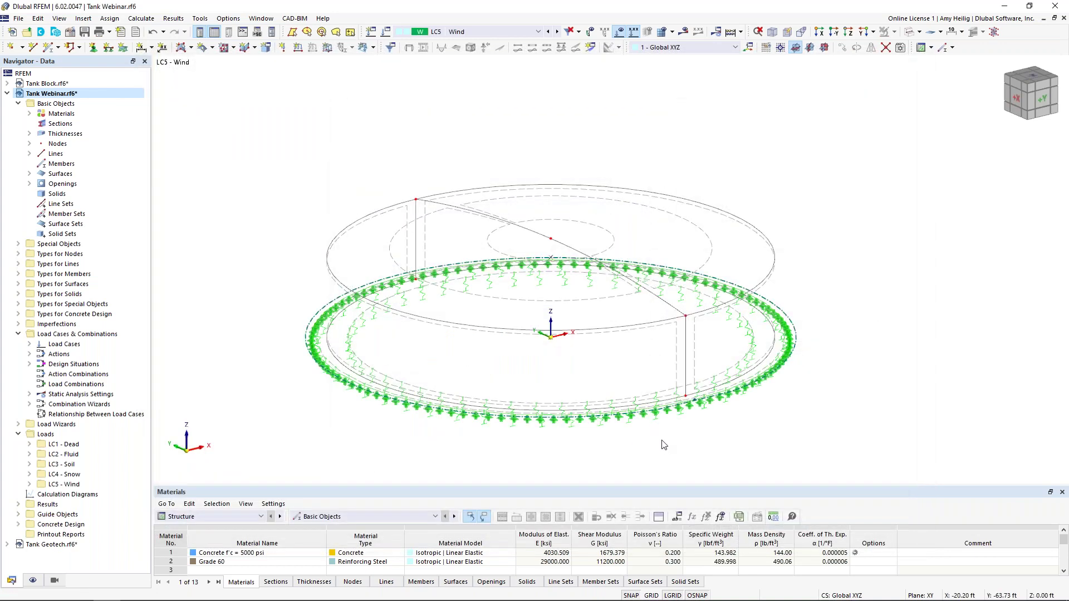
Switch to the ASCE 7-22 PDF in Acrobat Reader and examine the external pressure coefficients for circular tank walls.
{"action": "scroll", "coordinate": [663, 445], "scroll_direction": "up", "scroll_amount": 1}
{"action": "key", "text": "super+Tab"}
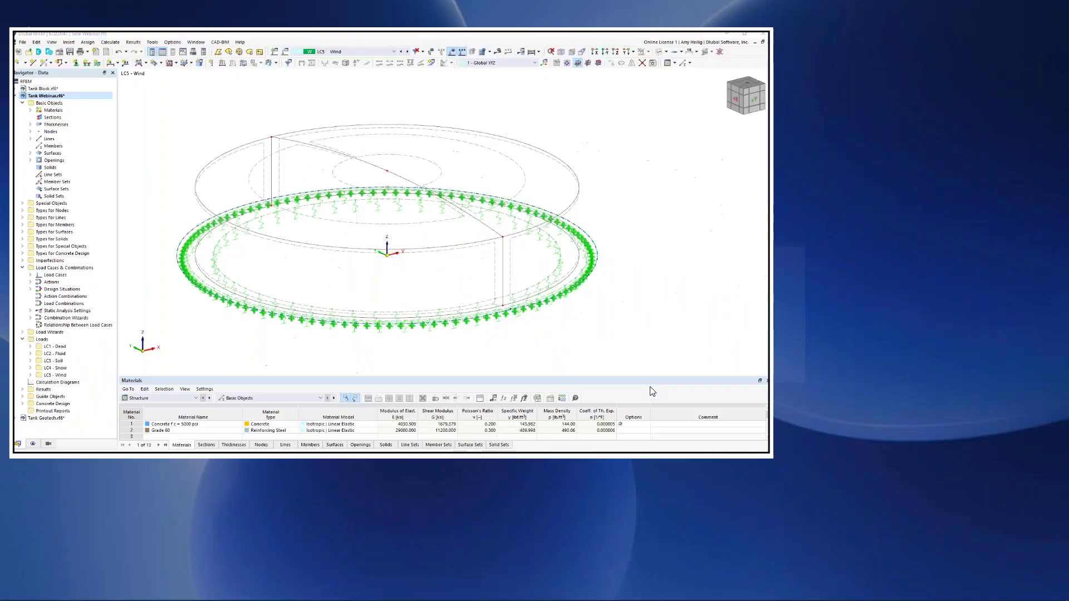
{"action": "left_click", "coordinate": [450, 328]}
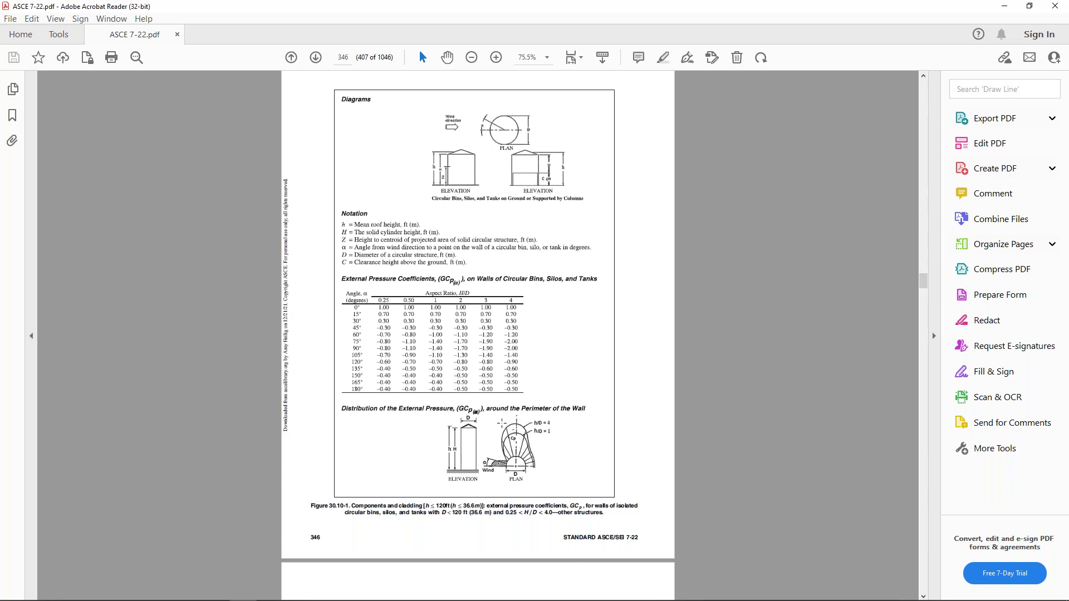
{"action": "scroll", "coordinate": [485, 460], "scroll_direction": "up", "scroll_amount": 3, "text": "ctrl"}
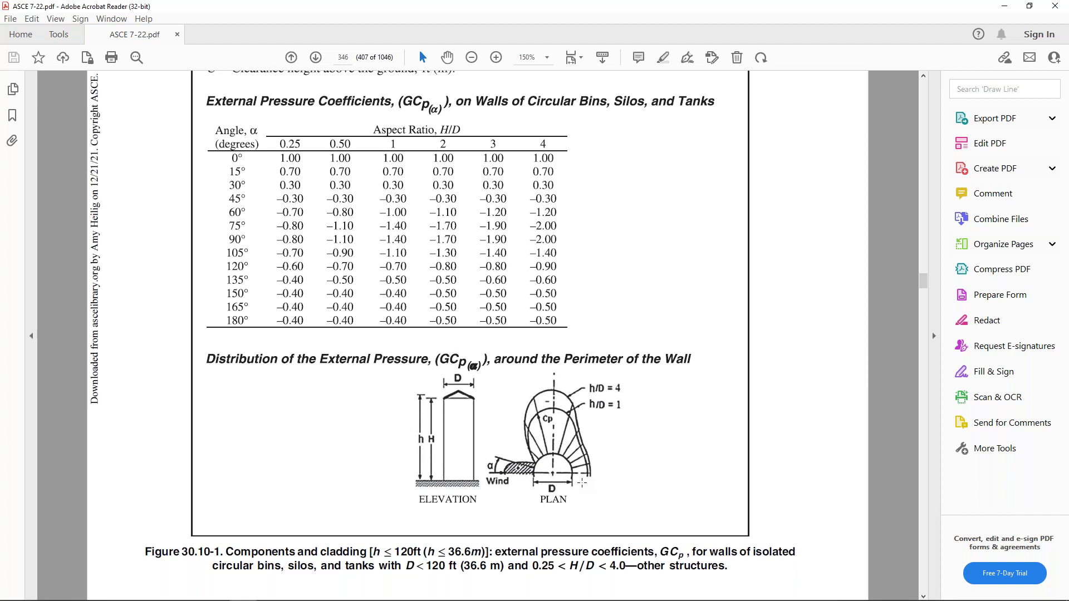
Switch back to RFEM and start a free rectangular load in LC5 with the distribution Varying along Perimeter.
{"action": "key", "text": "super+Tab"}
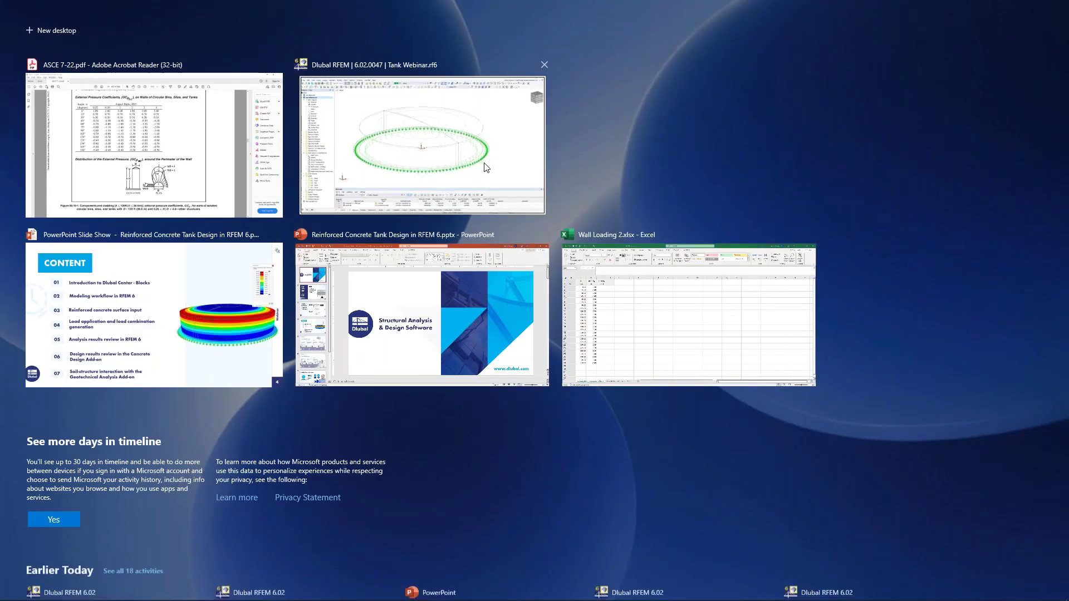
{"action": "left_click", "coordinate": [486, 167]}
{"action": "left_click", "coordinate": [373, 47]}
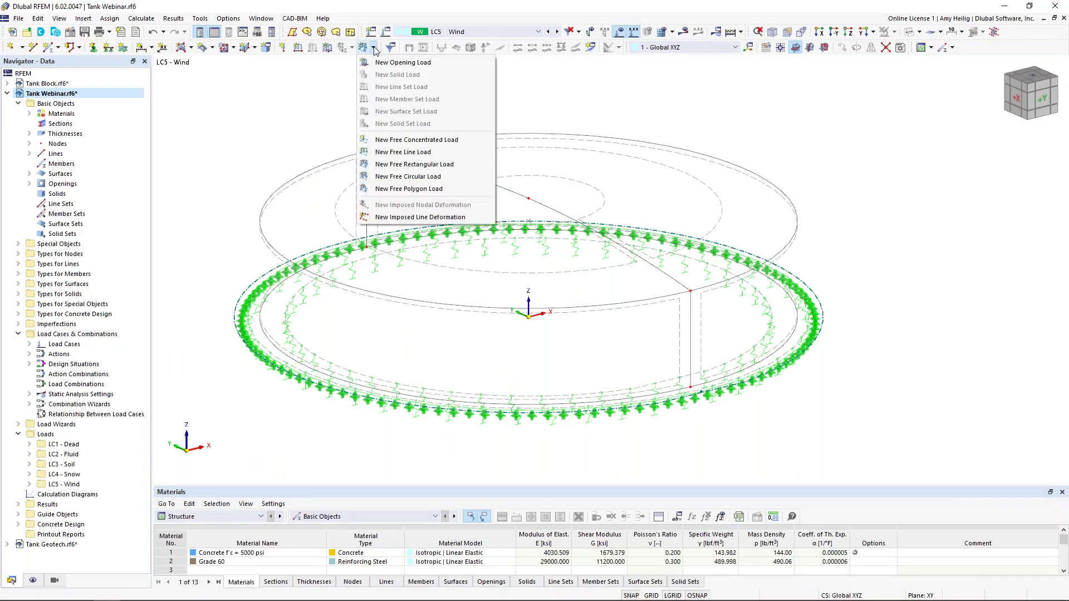
{"action": "left_click", "coordinate": [413, 169]}
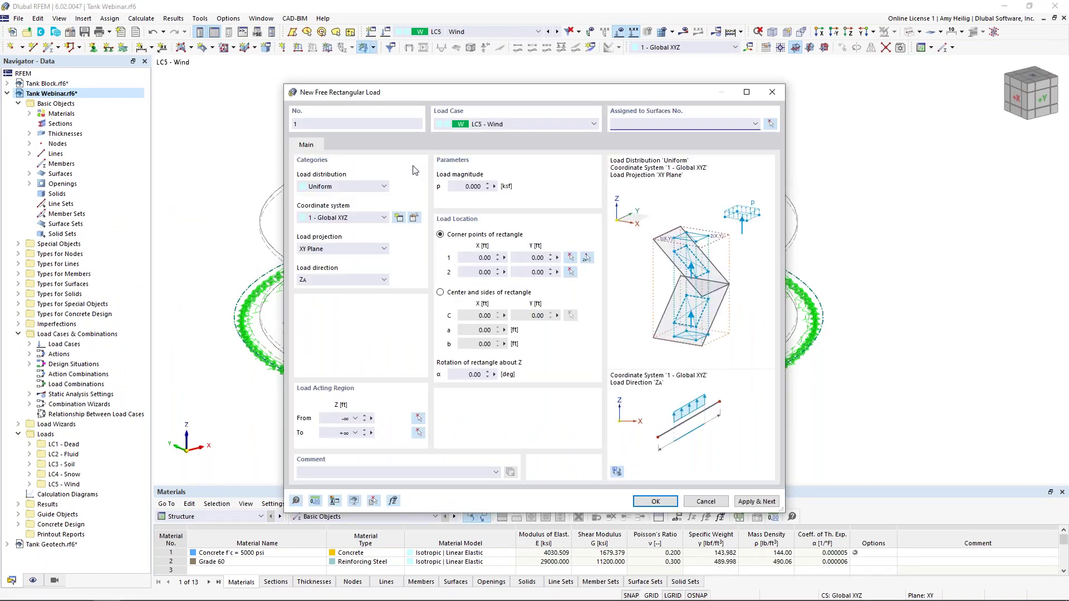
{"action": "left_click", "coordinate": [372, 190]}
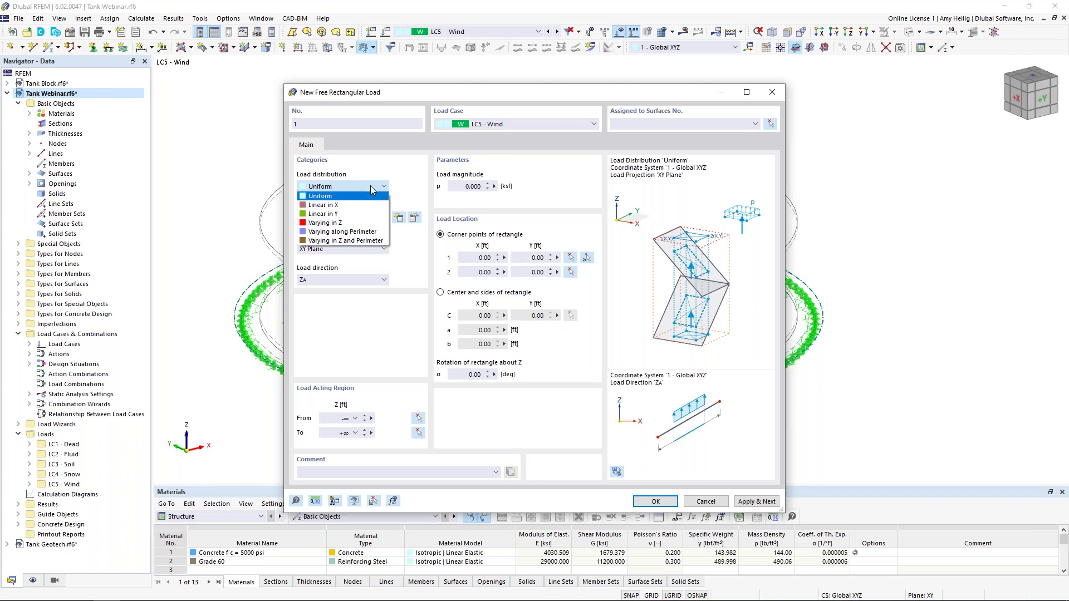
{"action": "left_click", "coordinate": [365, 232]}
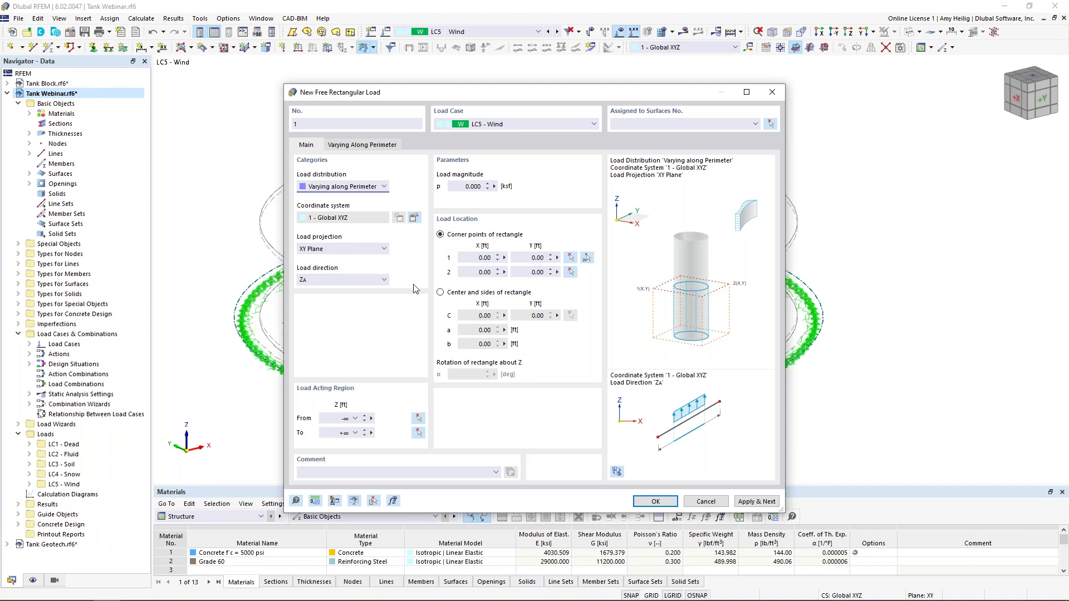
Set the load's projection to XY Plane, its direction to local z and its magnitude to -0.02 ksf.
{"action": "left_click", "coordinate": [359, 251]}
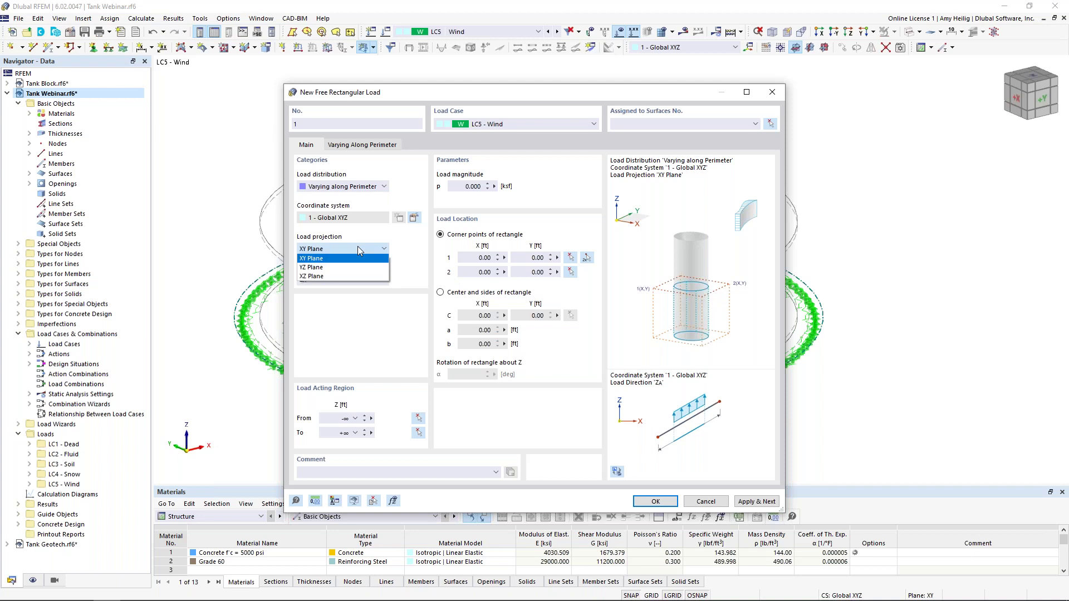
{"action": "left_click", "coordinate": [340, 259]}
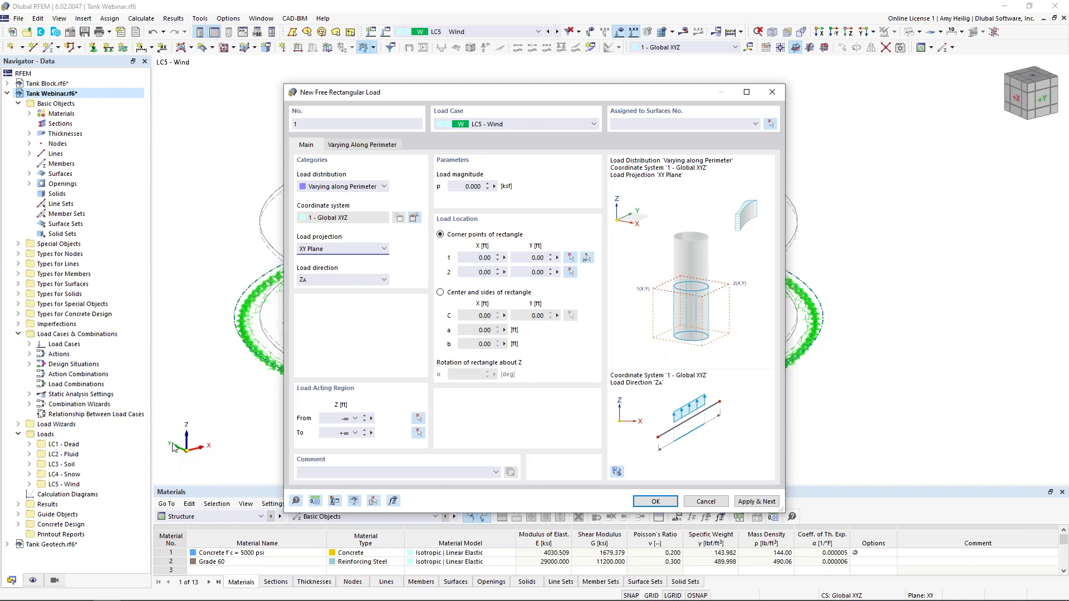
{"action": "left_click", "coordinate": [342, 283]}
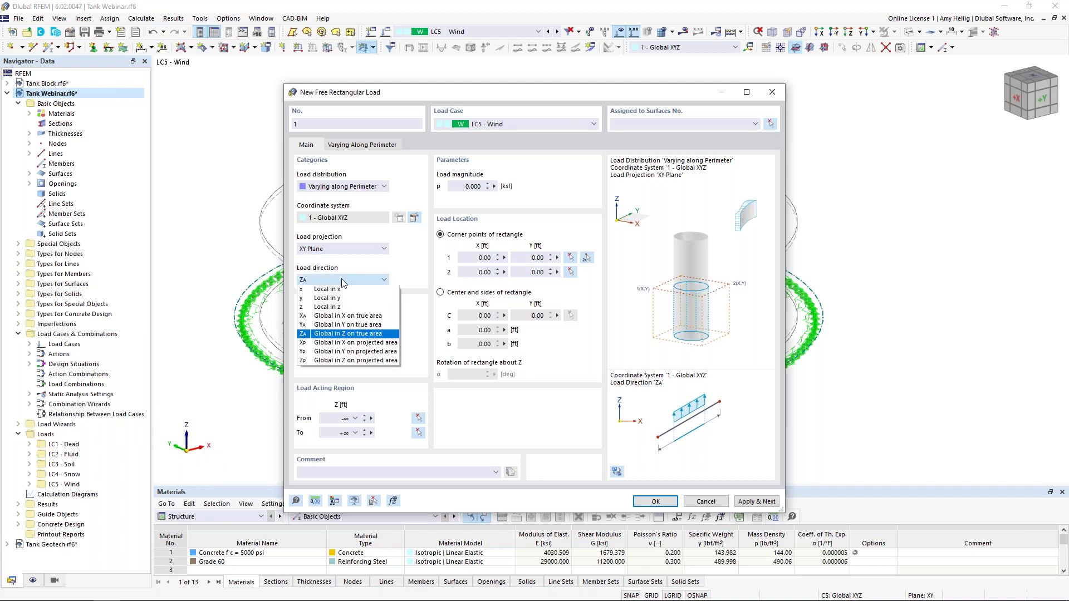
{"action": "left_click", "coordinate": [337, 309]}
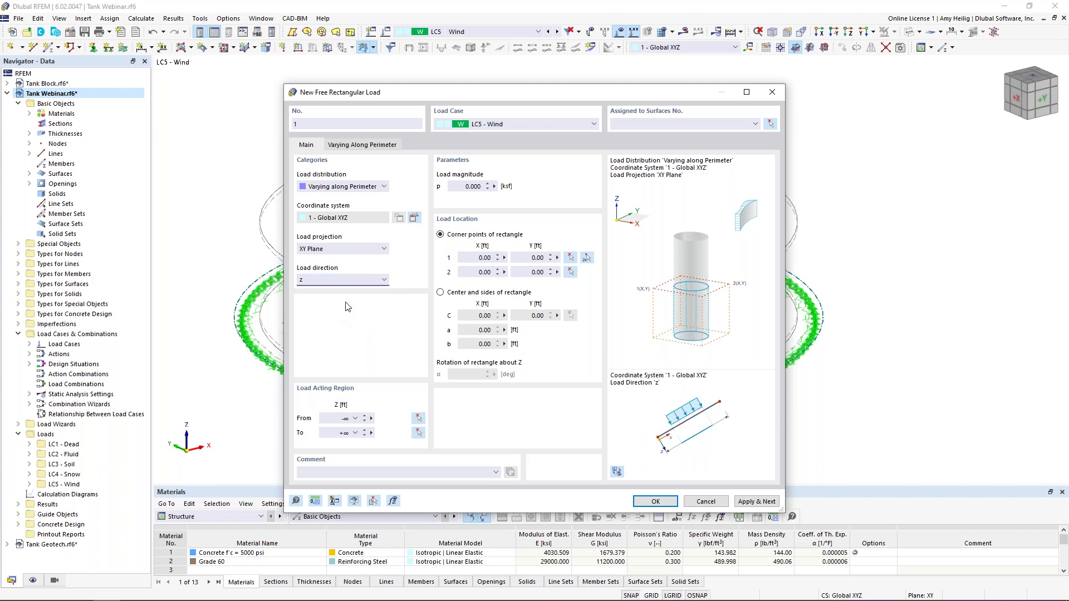
{"action": "key", "text": "Tab"}
{"action": "key", "text": "BackSpace"}
{"action": "type", "text": "-0.02"}
Define a vertical axis for the perimeter-varying load by setting the second point's Z coordinate to 10 ft.
{"action": "left_click", "coordinate": [378, 147]}
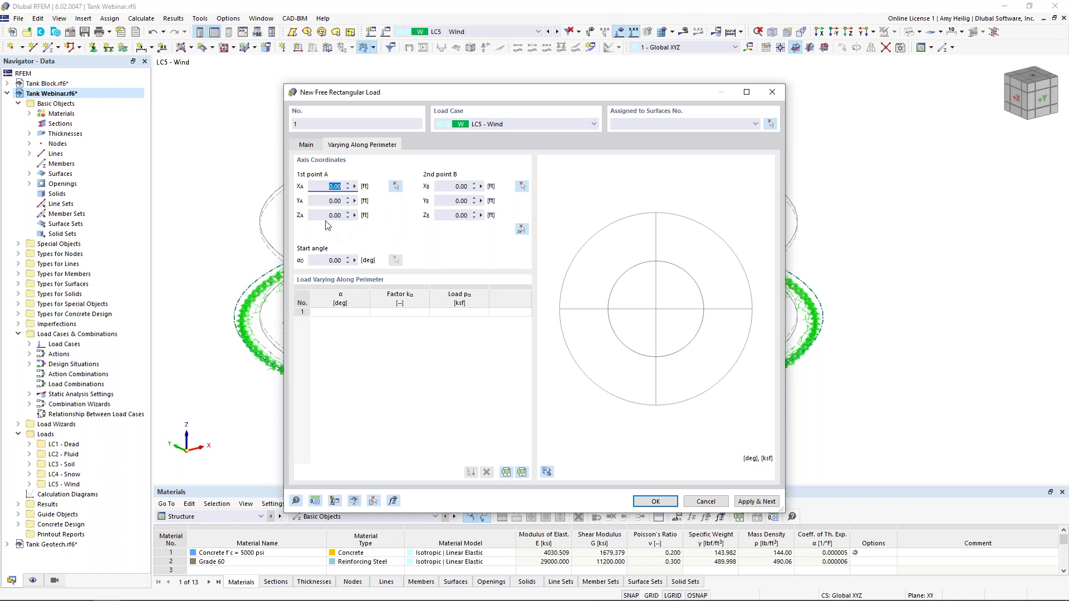
{"action": "left_click", "coordinate": [454, 216]}
{"action": "type", "text": "10"}
{"action": "left_click", "coordinate": [452, 201]}
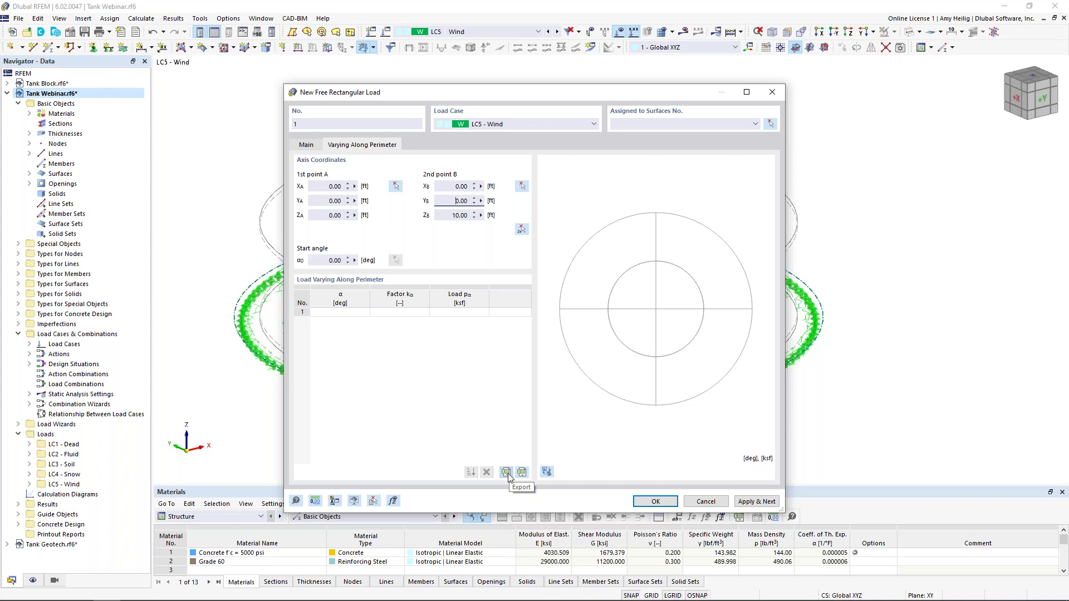
Switch to the Wall Loading 2.xlsx workbook in Excel and select cell B3 on the walls sheet.
{"action": "key", "text": "super+Tab"}
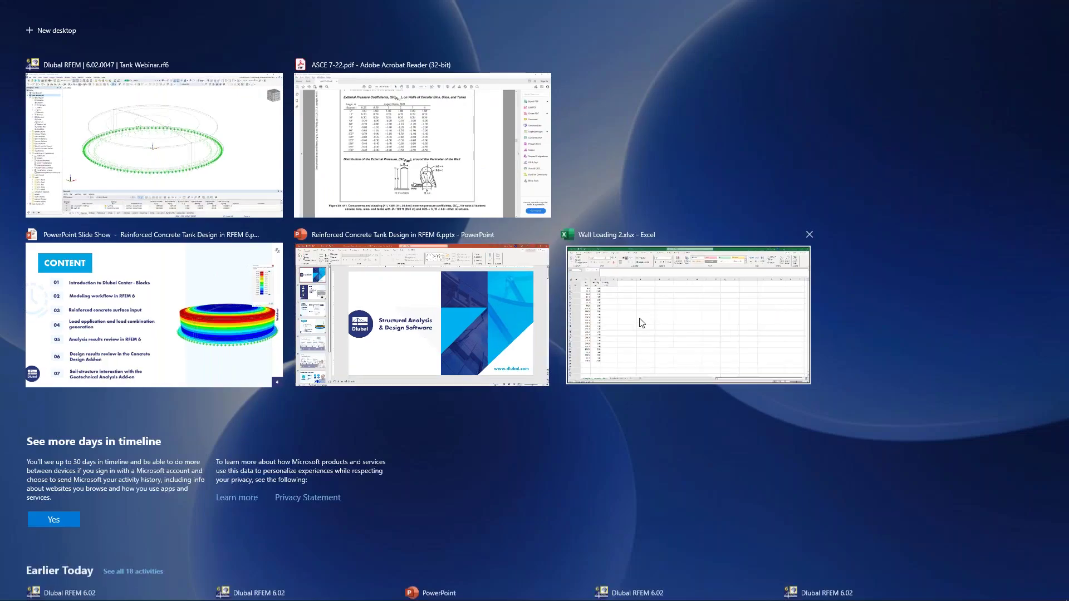
{"action": "left_click", "coordinate": [639, 321]}
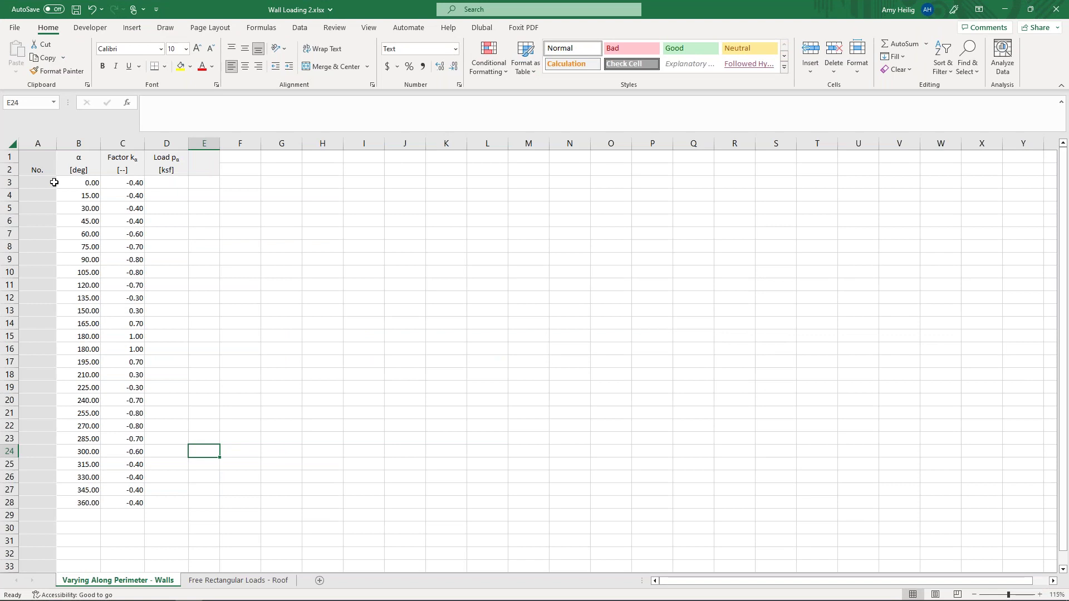
{"action": "scroll", "coordinate": [71, 187], "scroll_direction": "up", "scroll_amount": 1, "text": "ctrl"}
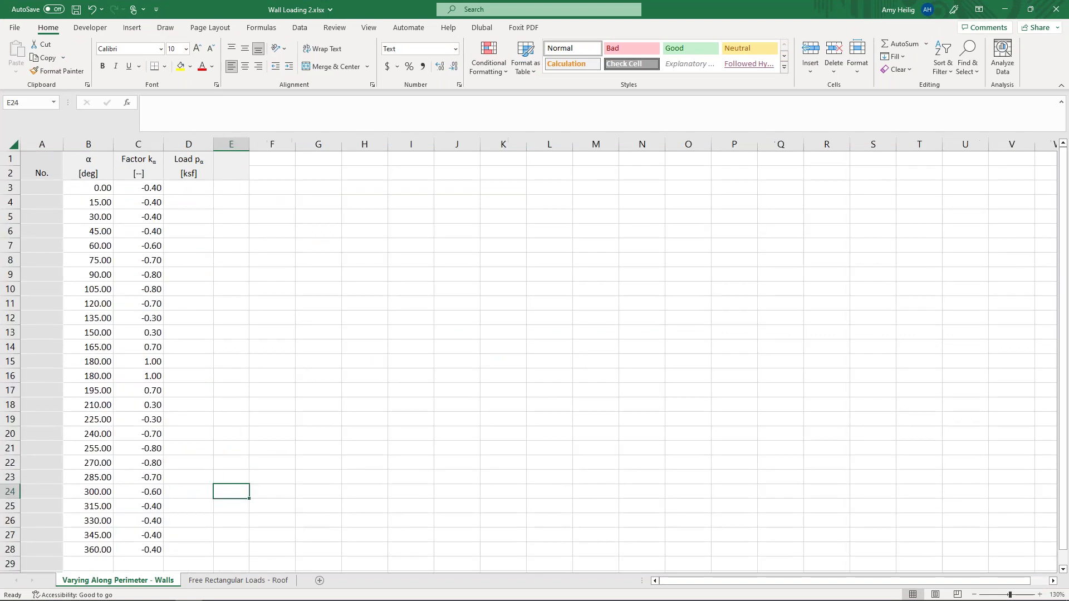
{"action": "left_click", "coordinate": [91, 187]}
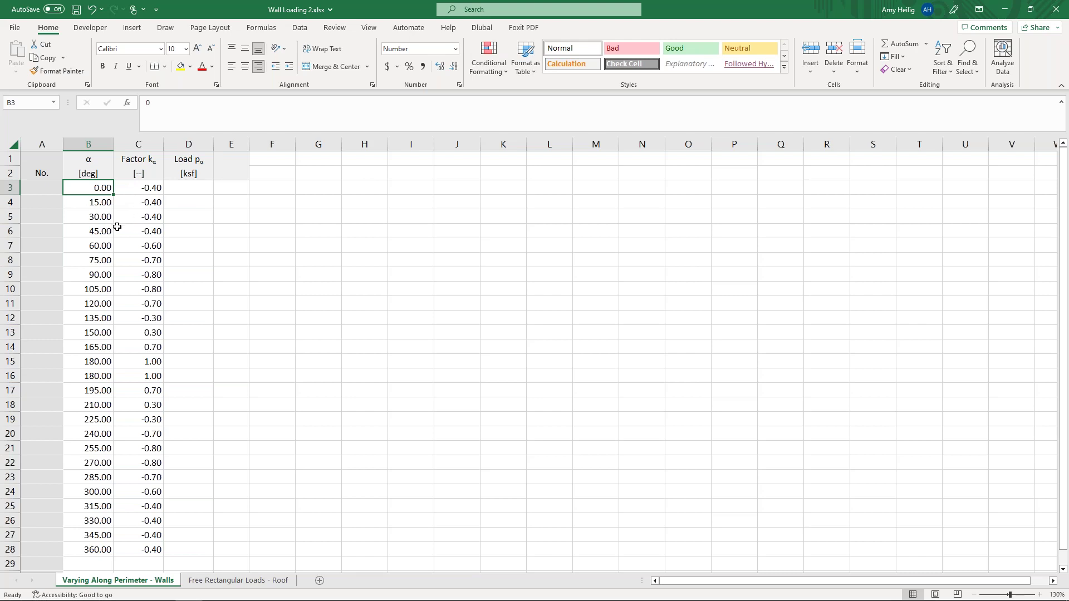
Return to RFEM, import the angle and factor table from Excel into the perimeter load, and go back to its main settings.
{"action": "key", "text": "super+Tab"}
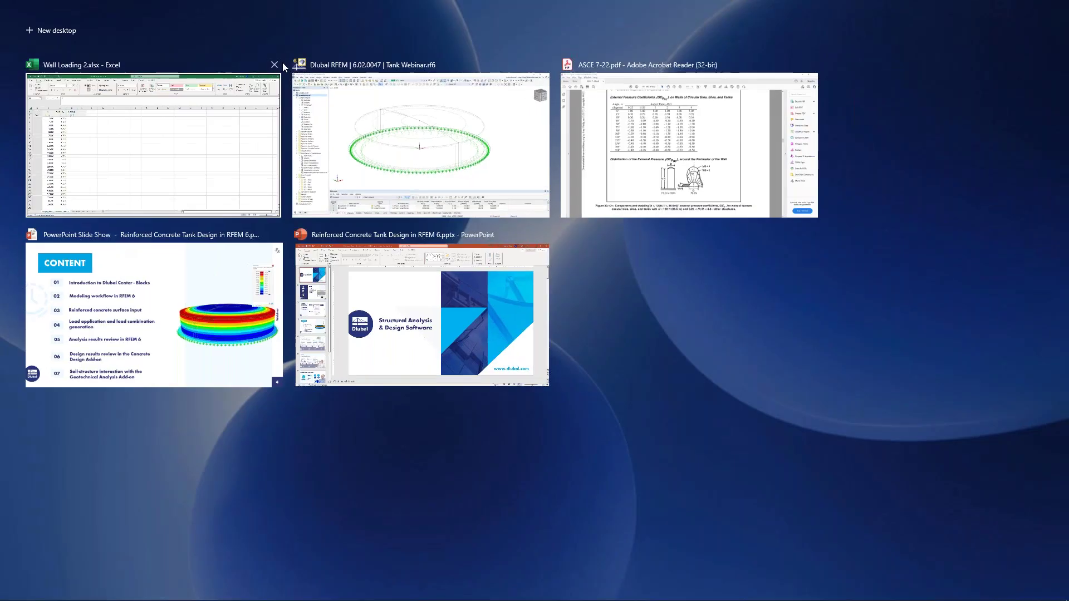
{"action": "left_click", "coordinate": [383, 117]}
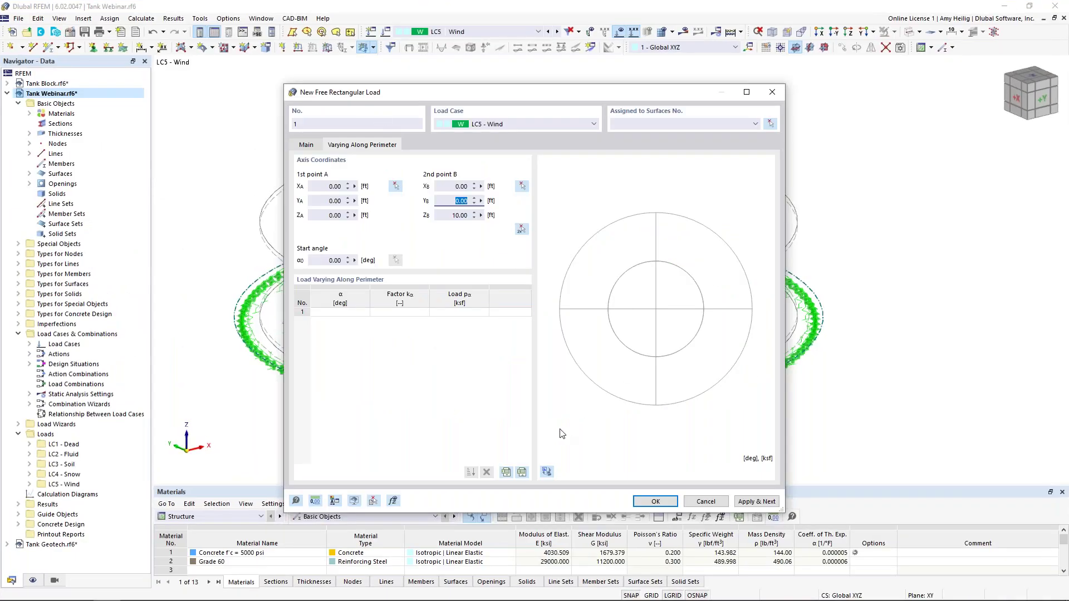
{"action": "left_click", "coordinate": [522, 473]}
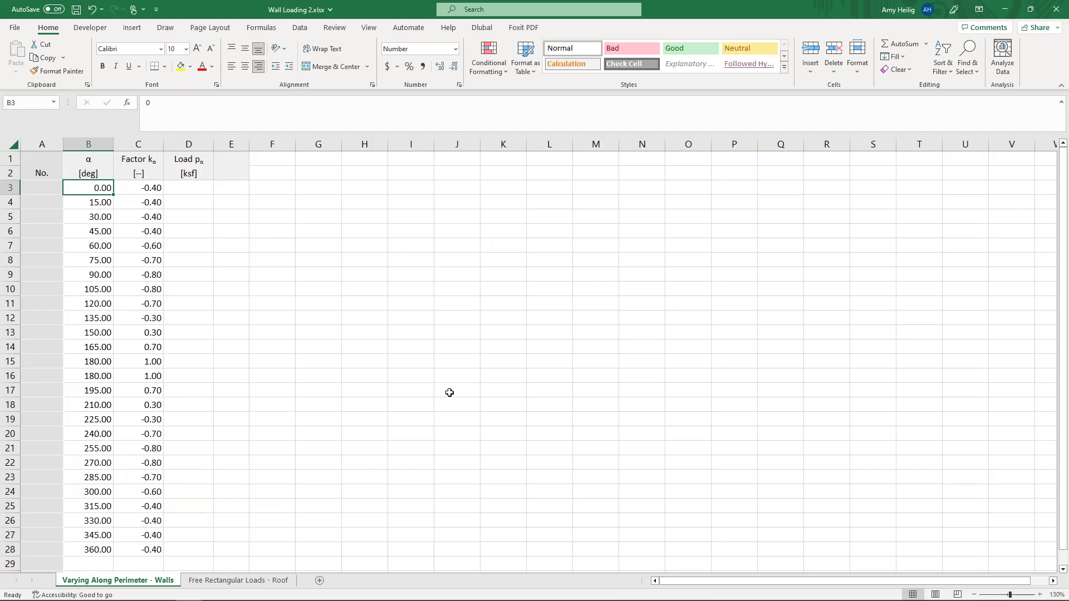
{"action": "key", "text": "super+Tab"}
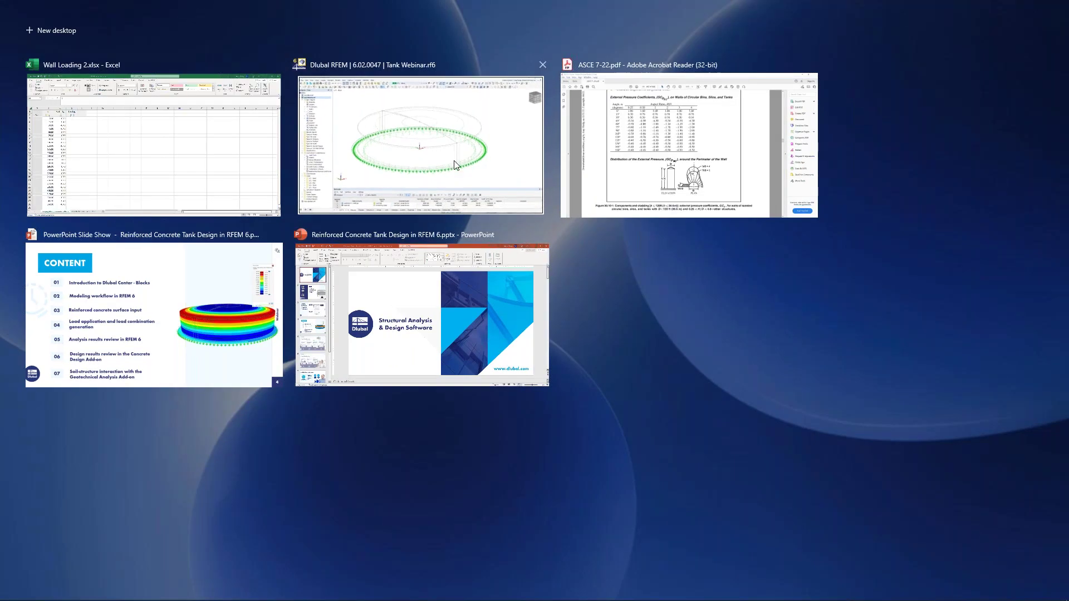
{"action": "left_click", "coordinate": [455, 164]}
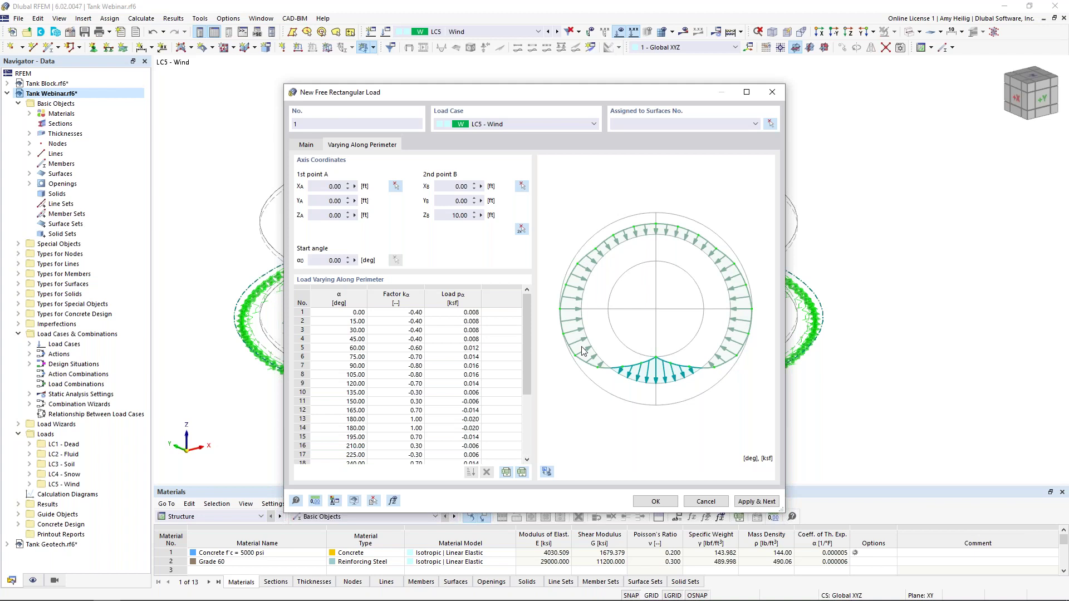
{"action": "left_click", "coordinate": [307, 145]}
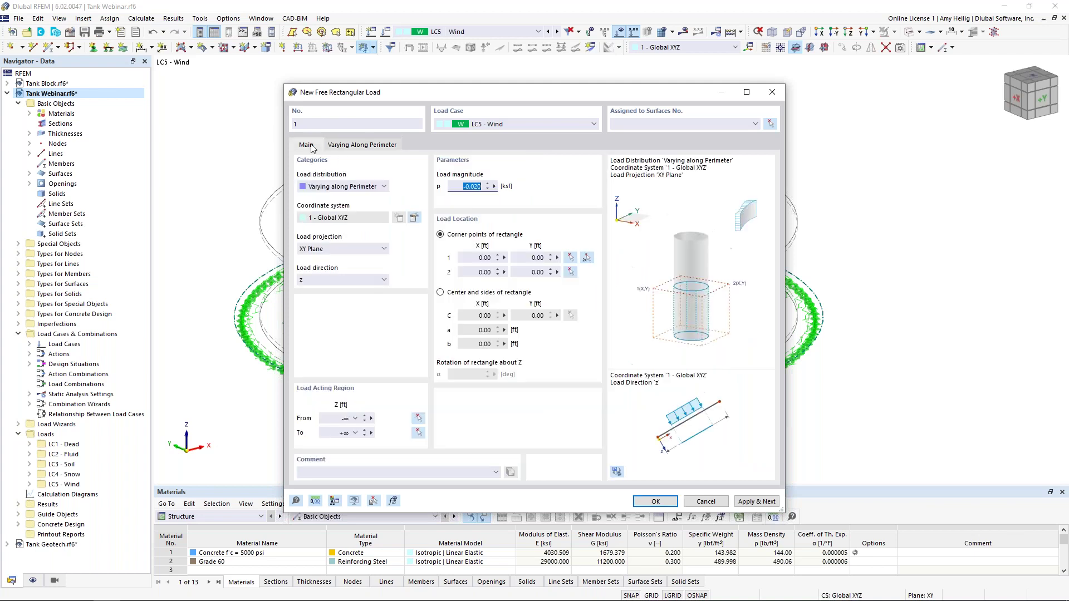
Define the load location by center and sides of the rectangle, setting sides a and b to 90 ft each.
{"action": "left_click", "coordinate": [441, 293]}
{"action": "left_click", "coordinate": [483, 330]}
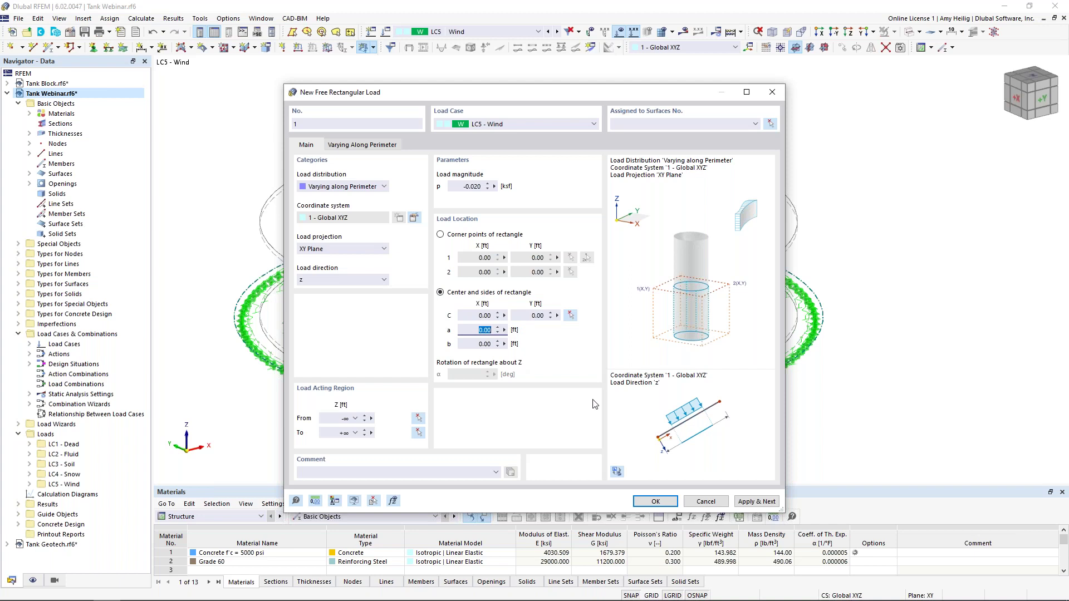
{"action": "type", "text": "90"}
{"action": "key", "text": "Tab"}
{"action": "type", "text": "9"}
{"action": "left_click", "coordinate": [489, 331]}
Assign the free rectangular load to surfaces 1 and 2 and accept the load.
{"action": "left_click", "coordinate": [769, 123]}
{"action": "left_click_drag", "start_coordinate": [719, 341], "coordinate": [659, 328]}
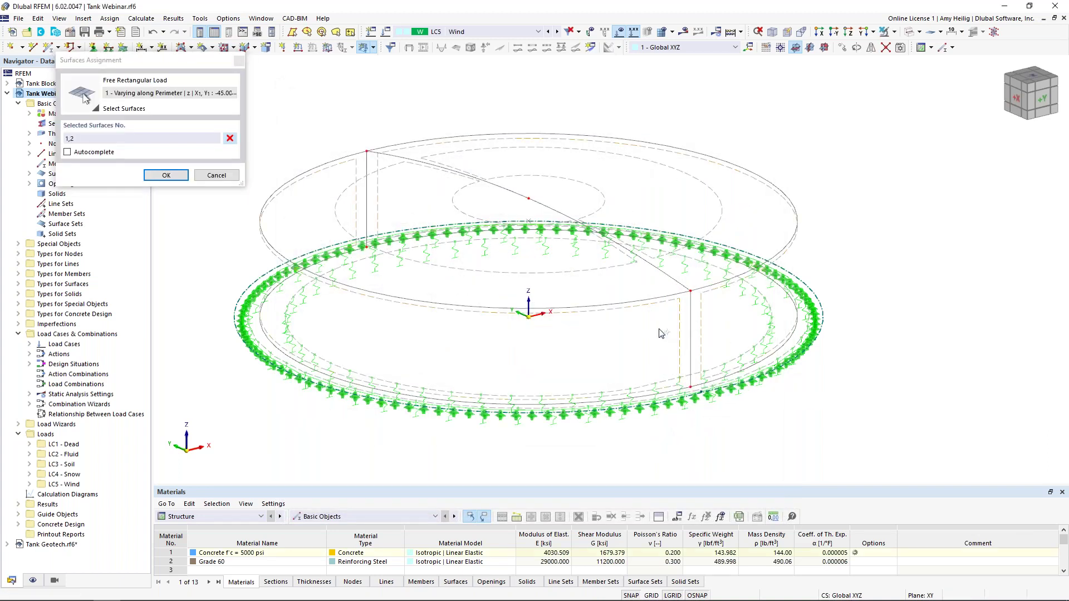
{"action": "left_click", "coordinate": [163, 176]}
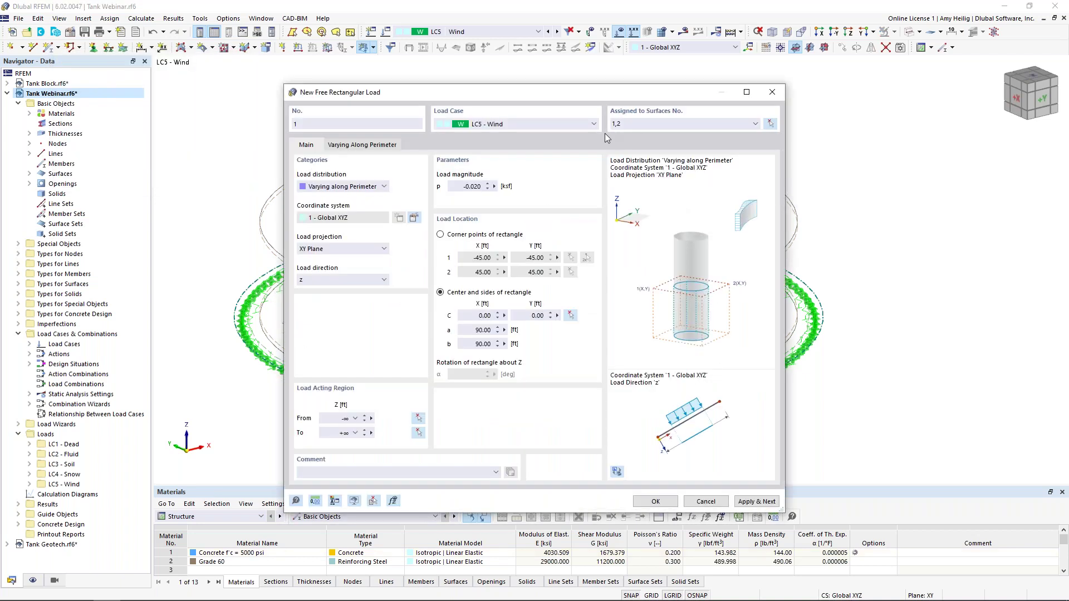
{"action": "left_click", "coordinate": [655, 502]}
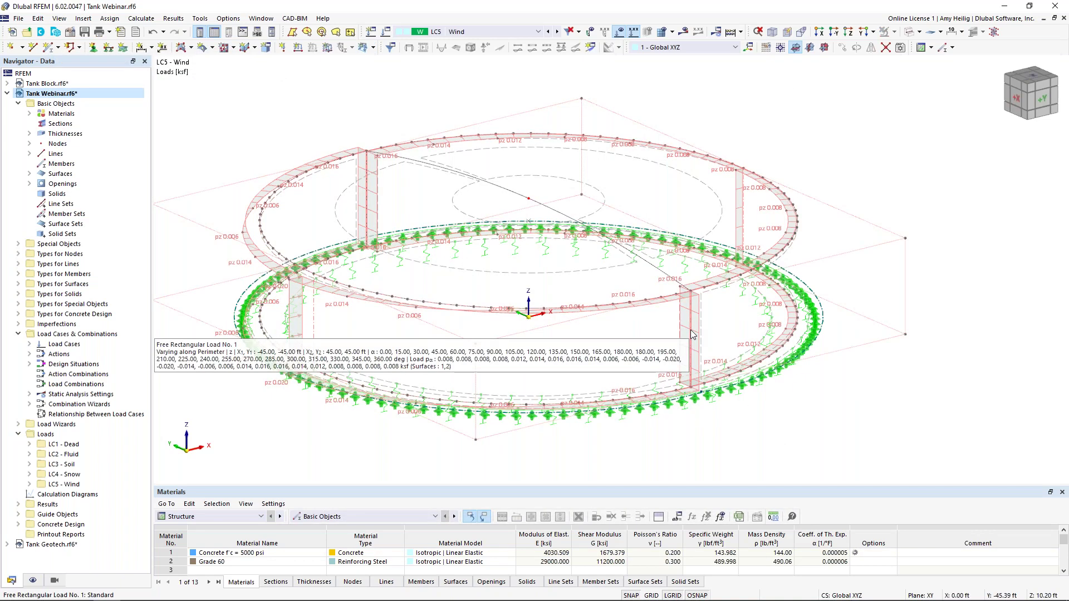
View the tank in the reverse Z-direction and enlarge the graphic display size of the perimeter wind load.
{"action": "middle_click_drag", "start_coordinate": [889, 193], "coordinate": [859, 183], "text": "ctrl"}
{"action": "mouse_move", "coordinate": [276, 277]}
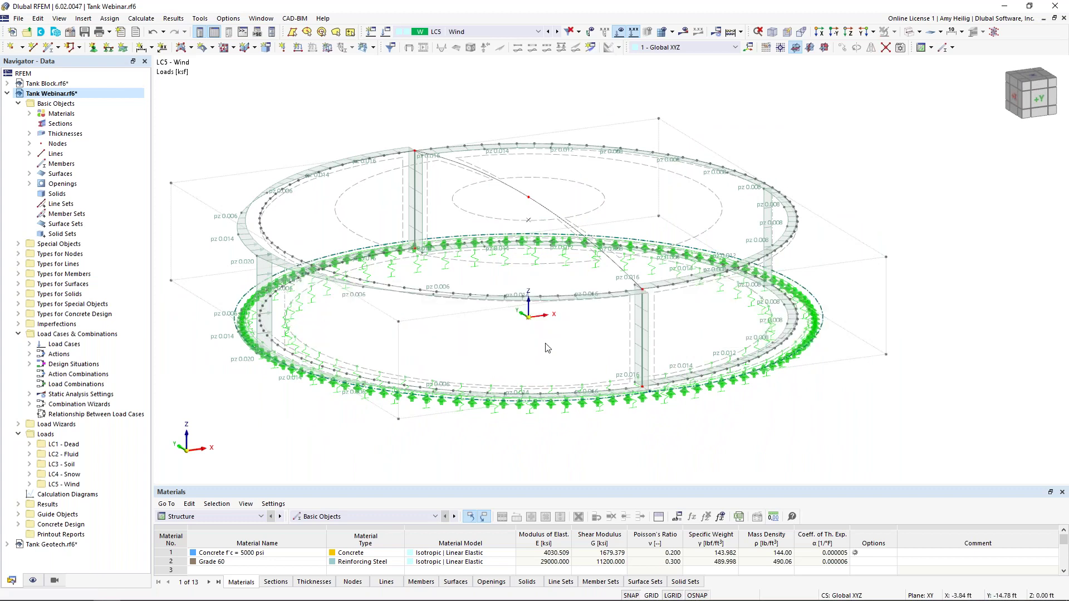
{"action": "left_click", "coordinate": [873, 32]}
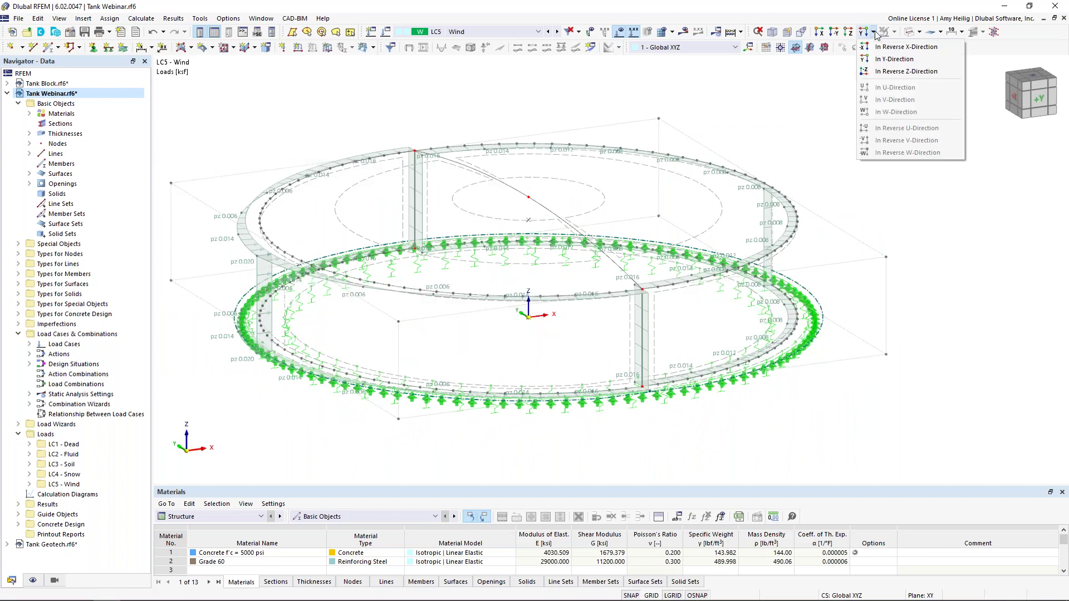
{"action": "left_click", "coordinate": [896, 71]}
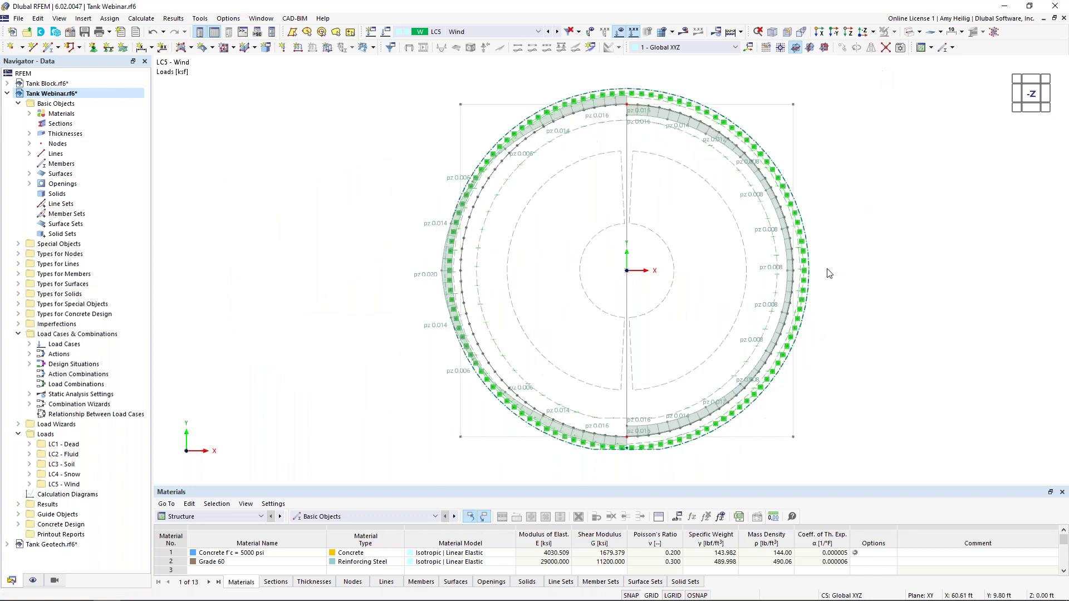
{"action": "right_click", "coordinate": [436, 274]}
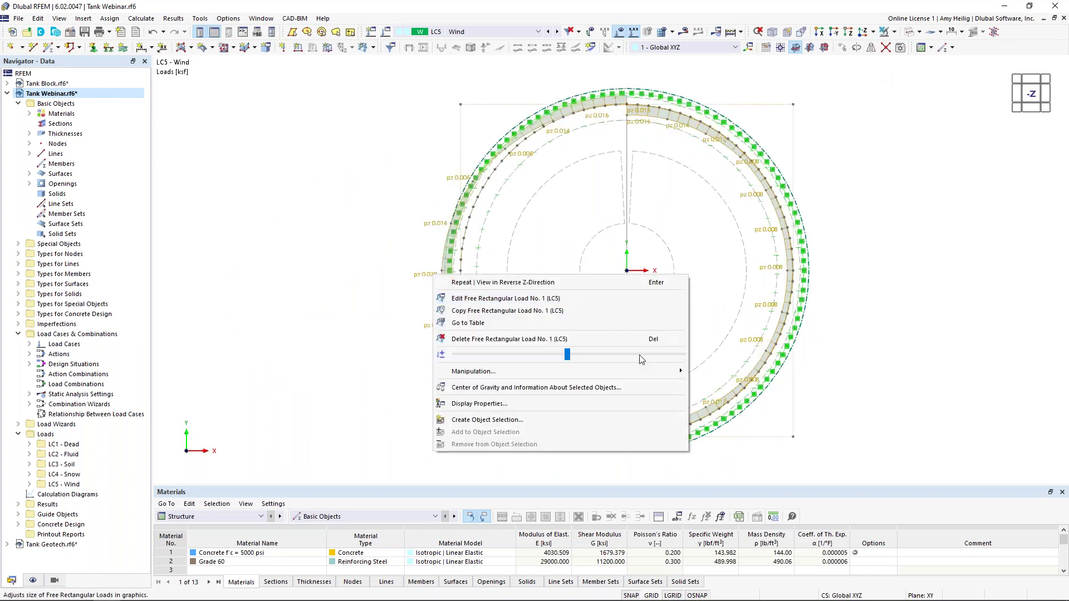
{"action": "left_click_drag", "start_coordinate": [591, 354], "coordinate": [683, 356]}
{"action": "left_click", "coordinate": [889, 363]}
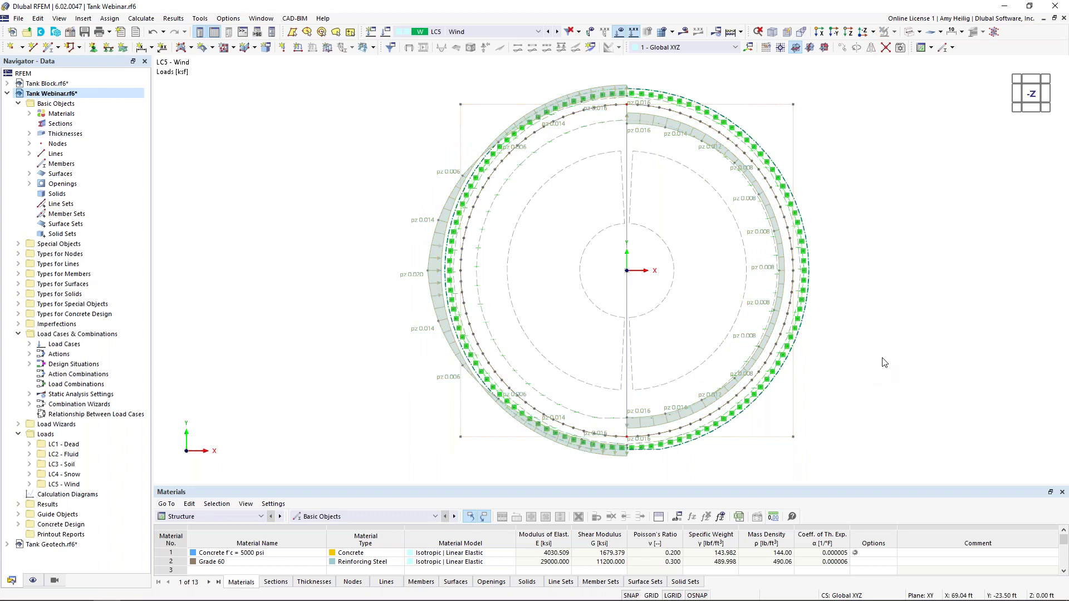
Return to an oblique view of the tank, enlarge the table area and show the Loads tables for LC5 Wind.
{"action": "middle_click_drag", "start_coordinate": [725, 367], "coordinate": [643, 364]}
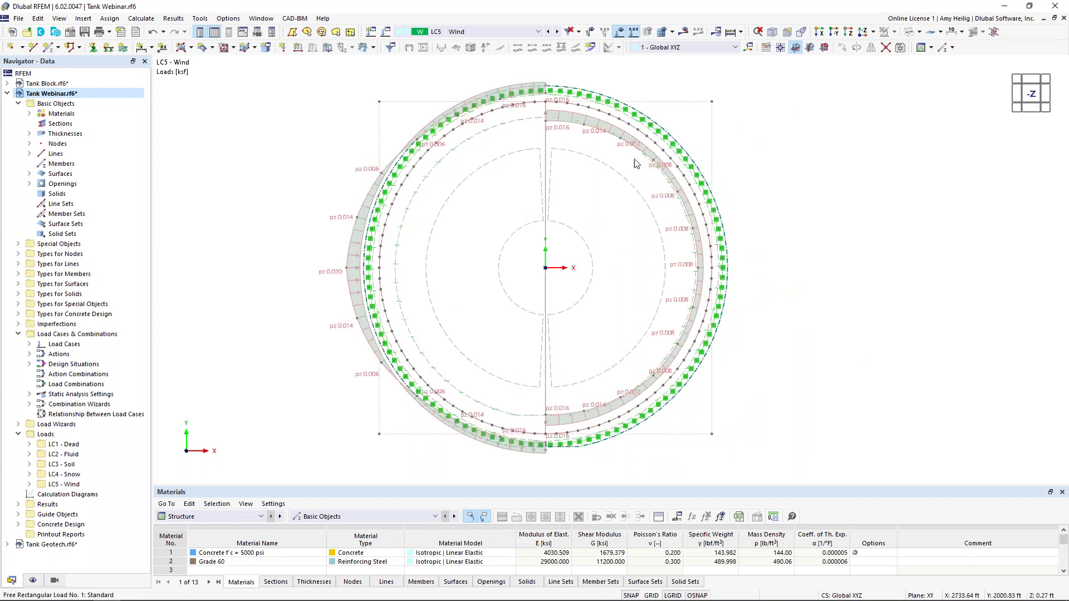
{"action": "middle_click_drag", "start_coordinate": [660, 450], "coordinate": [745, 283], "text": "ctrl"}
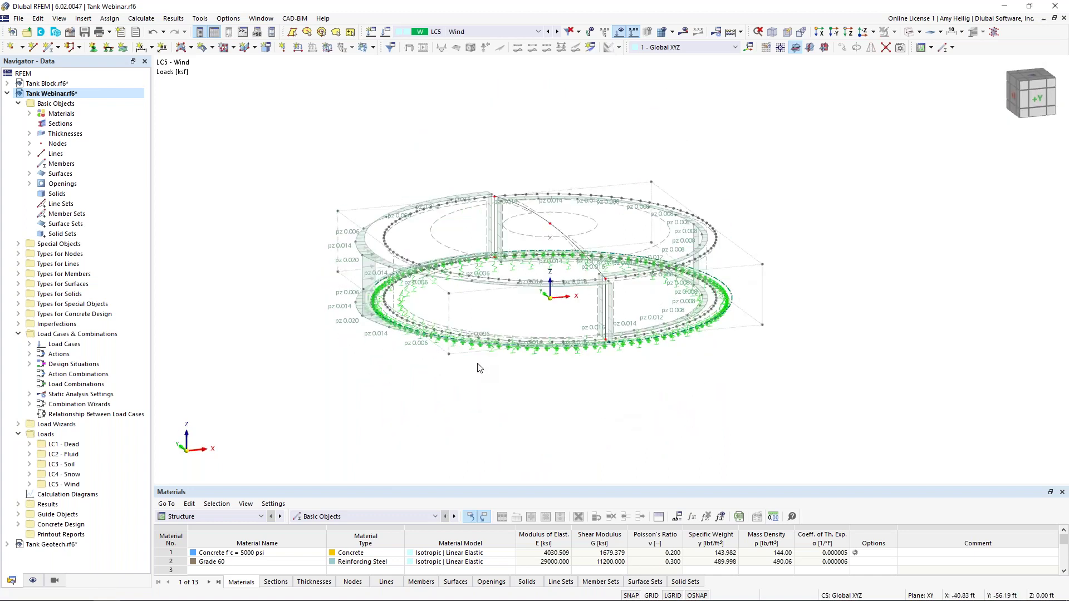
{"action": "scroll", "coordinate": [480, 368], "scroll_direction": "up", "scroll_amount": 2}
{"action": "middle_click_drag", "start_coordinate": [480, 368], "coordinate": [483, 431]}
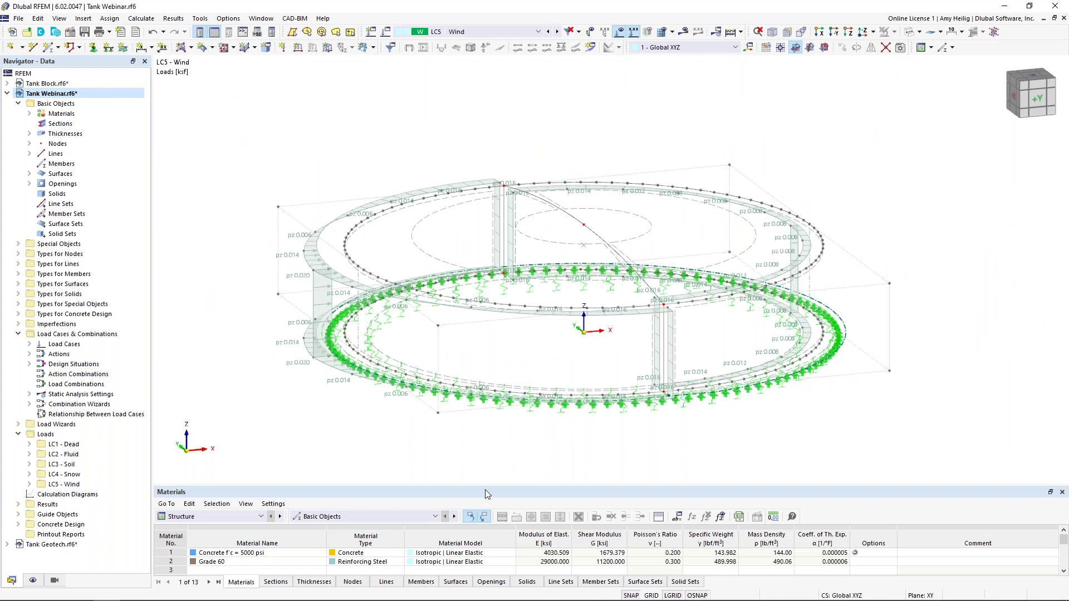
{"action": "left_click_drag", "start_coordinate": [484, 484], "coordinate": [498, 413]}
{"action": "middle_click_drag", "start_coordinate": [501, 390], "coordinate": [555, 345]}
{"action": "left_click", "coordinate": [200, 440]}
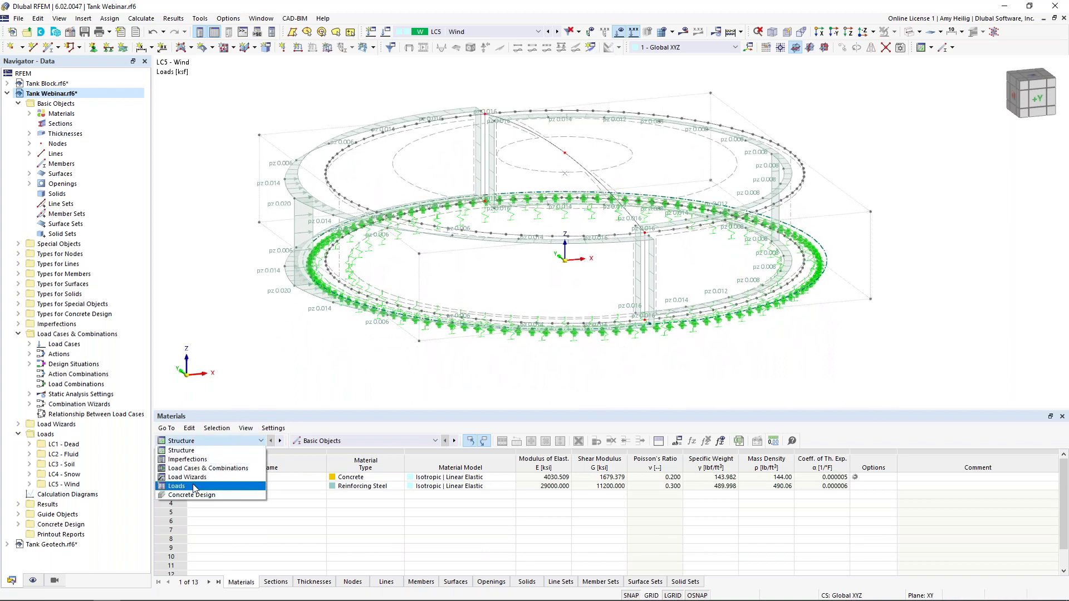
{"action": "left_click", "coordinate": [194, 487]}
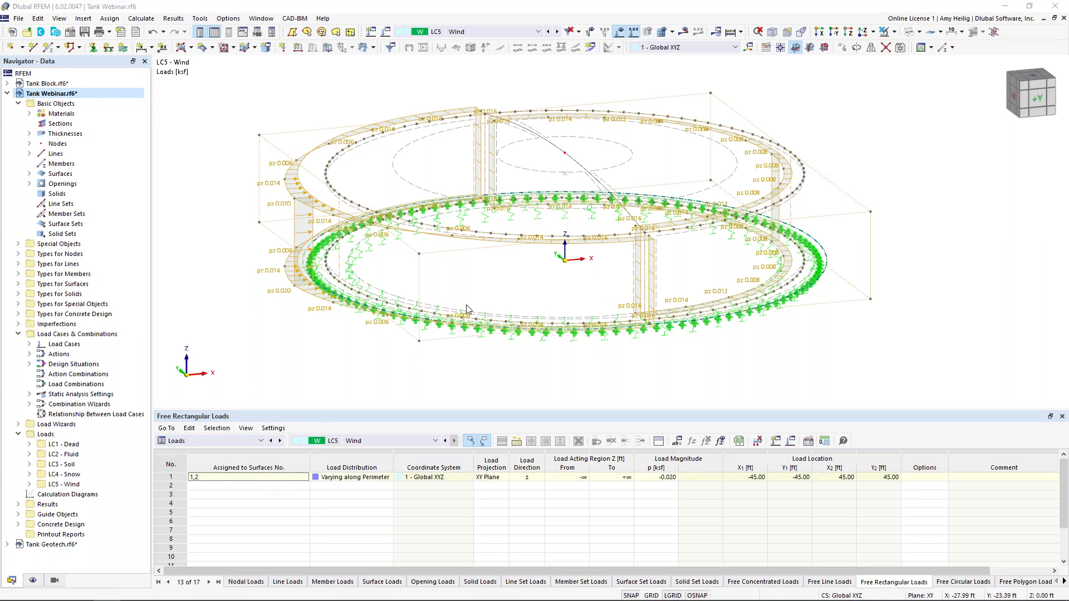
Switch to the Wall Loading 2.xlsx workbook in Excel and copy range B3:N4 from the Free Rectangular Loads - Roof sheet.
{"action": "key", "text": "super+Tab"}
{"action": "left_click", "coordinate": [495, 166]}
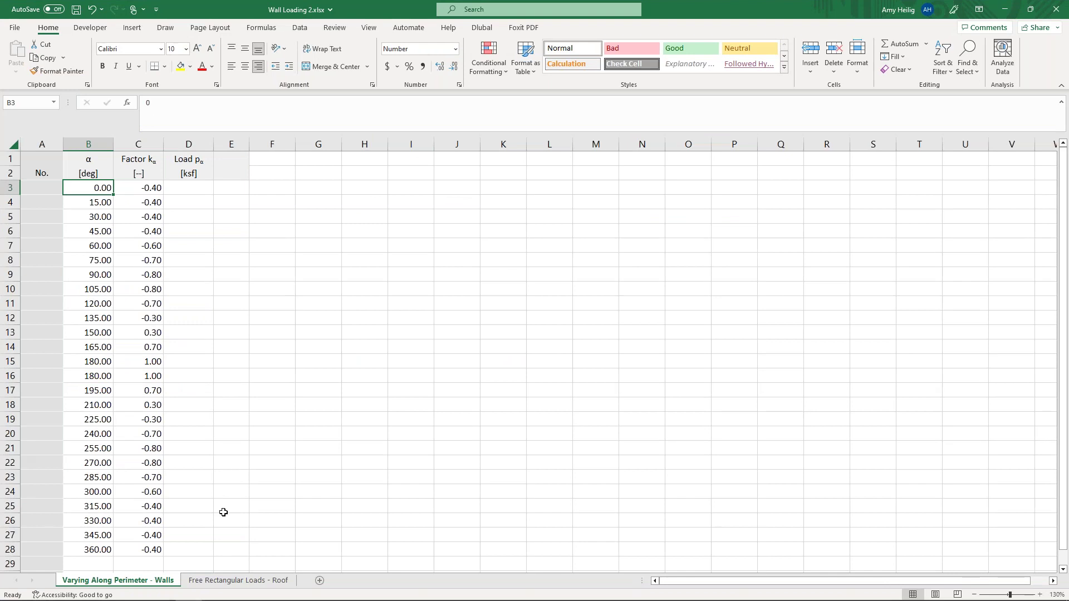
{"action": "left_click", "coordinate": [238, 580]}
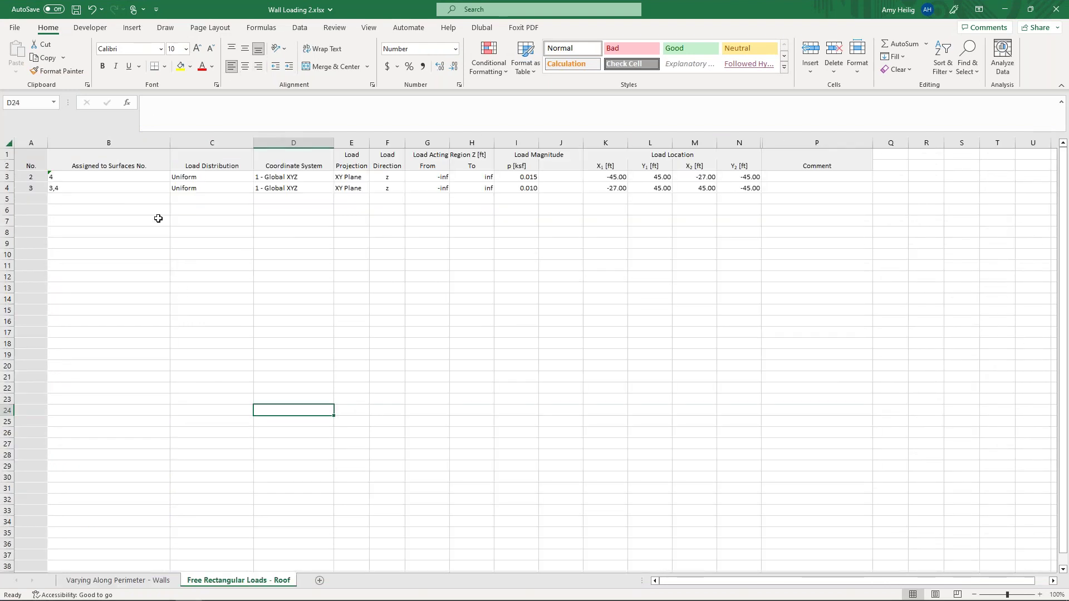
{"action": "left_click", "coordinate": [138, 177]}
{"action": "left_click_drag", "start_coordinate": [138, 177], "coordinate": [730, 190]}
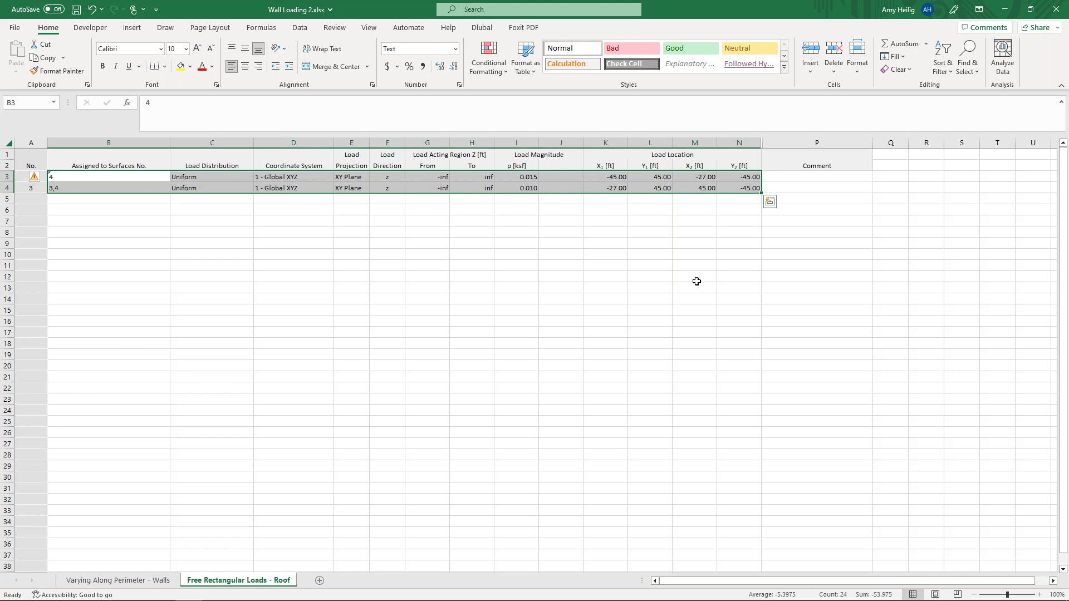
{"action": "key", "text": "ctrl+c"}
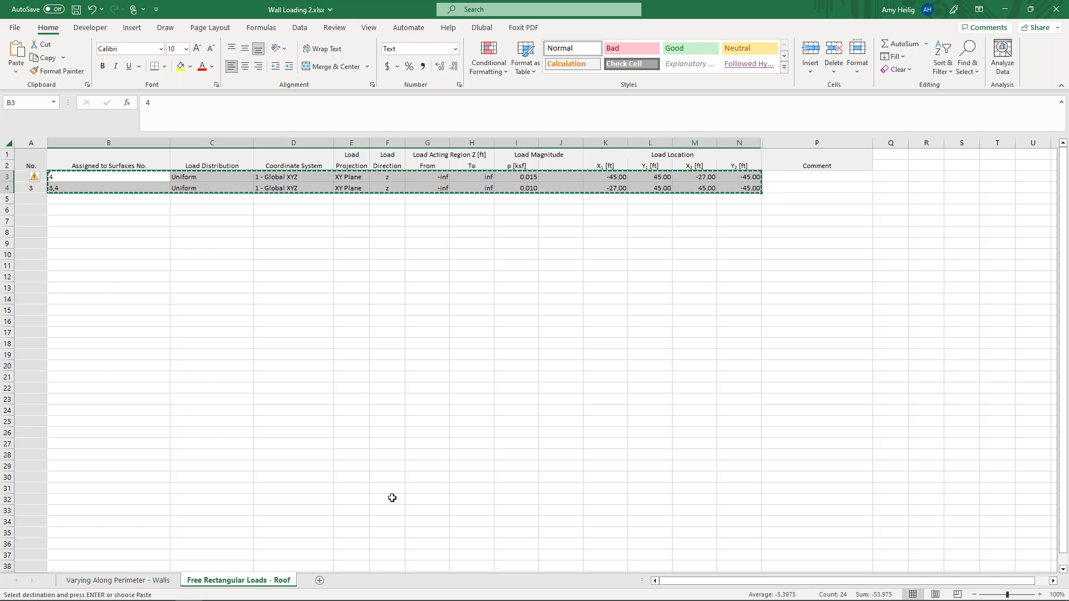
Return to RFEM, paste the two uniform roof loads into the Free Rectangular Loads table starting at row 2, and inspect them on the model.
{"action": "key", "text": "super+Tab"}
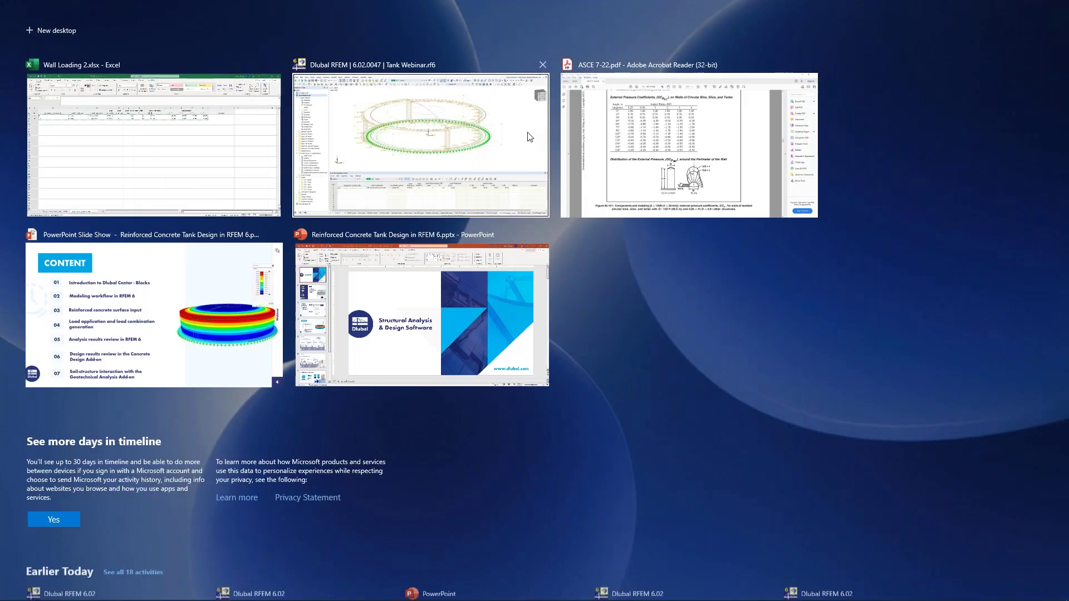
{"action": "left_click", "coordinate": [417, 142]}
{"action": "left_click", "coordinate": [246, 487]}
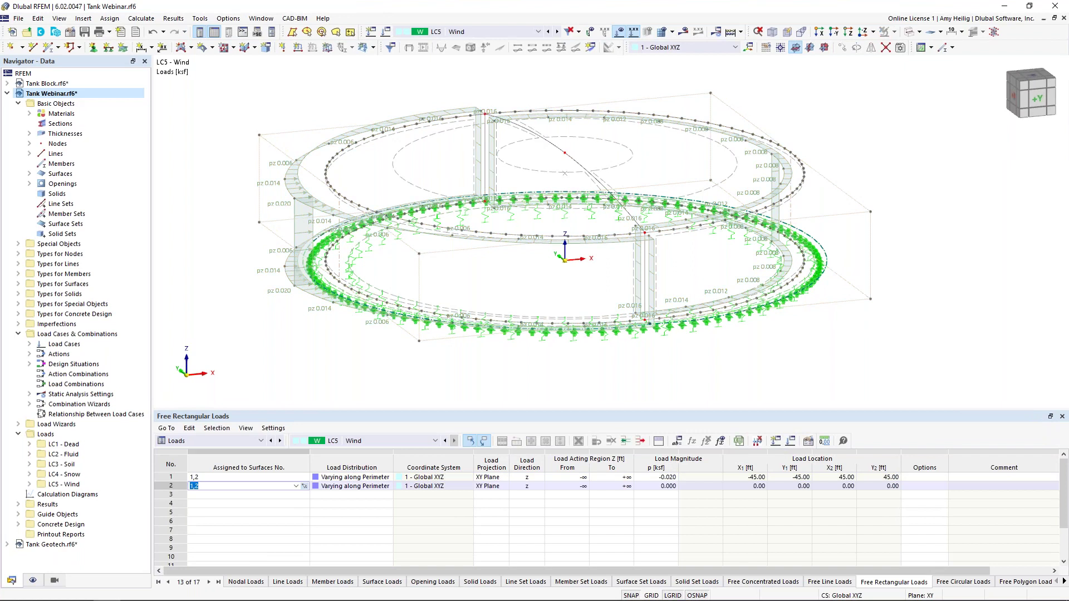
{"action": "key", "text": "ctrl+v"}
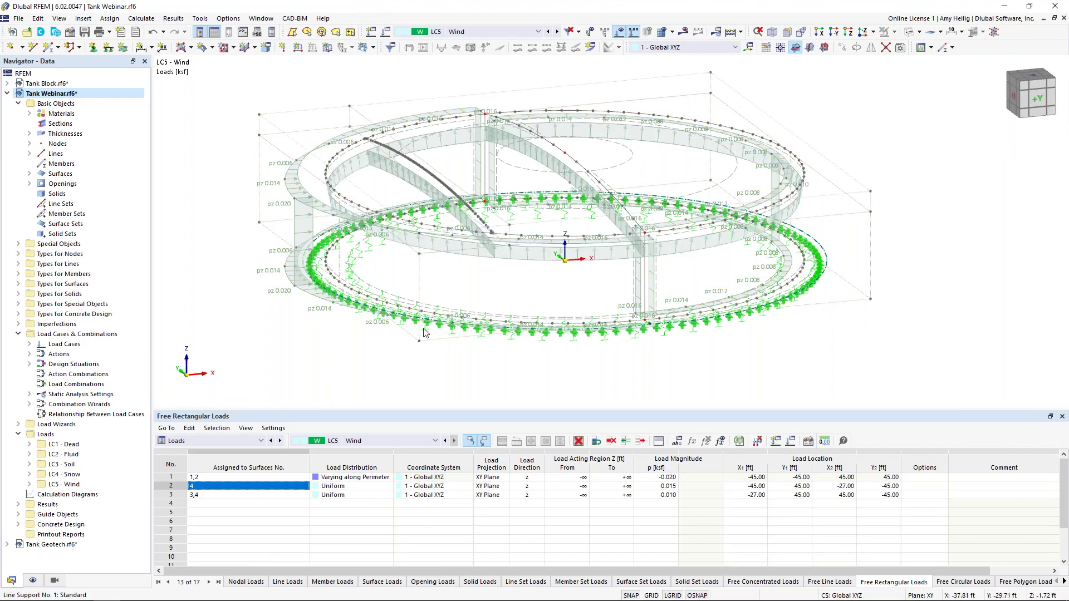
{"action": "left_click", "coordinate": [271, 487]}
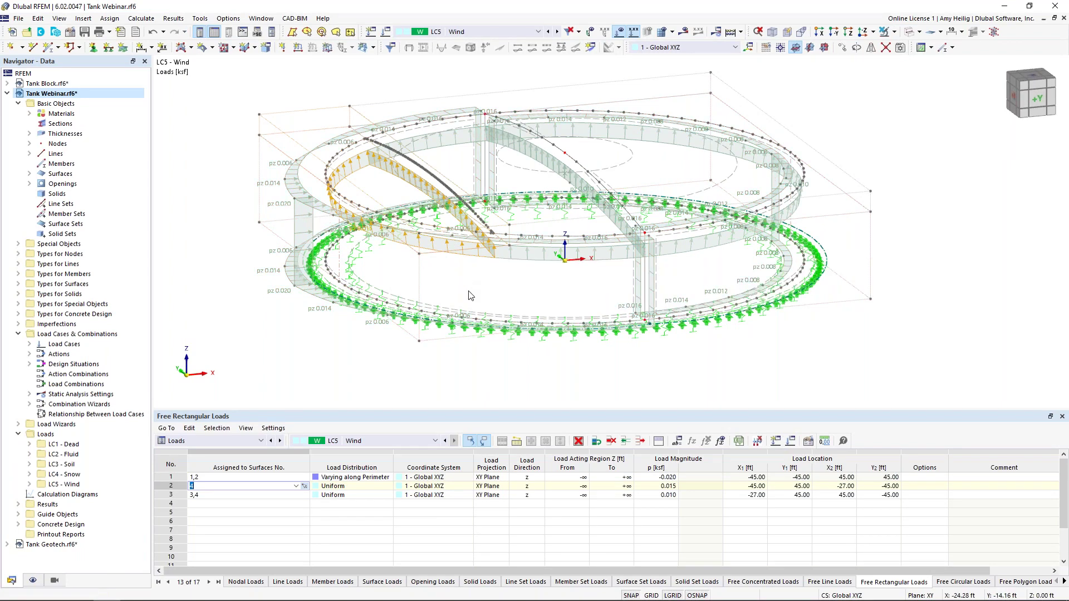
{"action": "scroll", "coordinate": [460, 263], "scroll_direction": "up", "scroll_amount": 5}
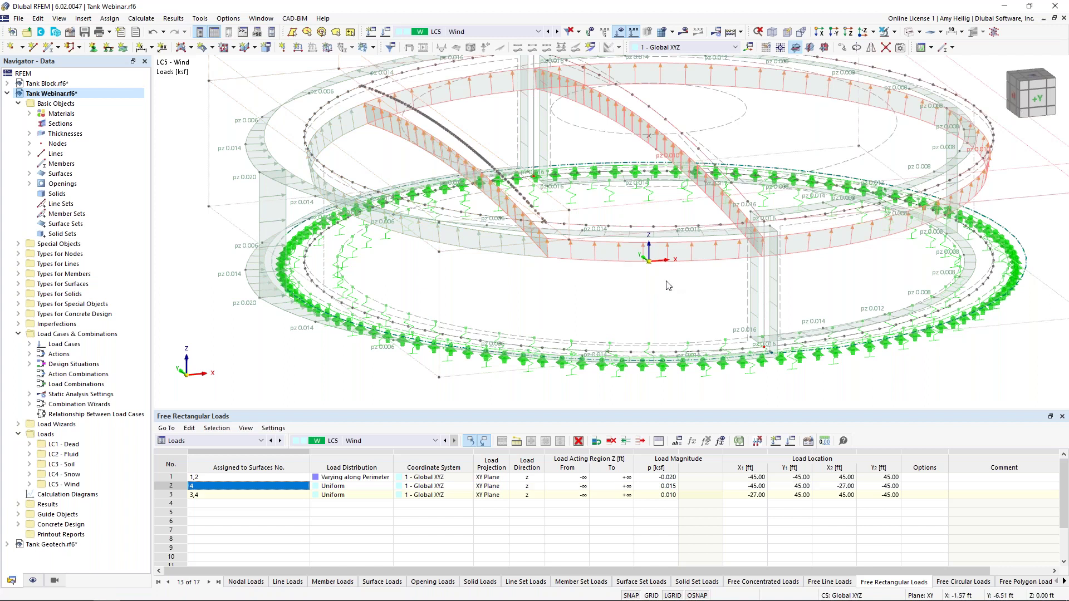
{"action": "scroll", "coordinate": [668, 285], "scroll_direction": "down", "scroll_amount": 2}
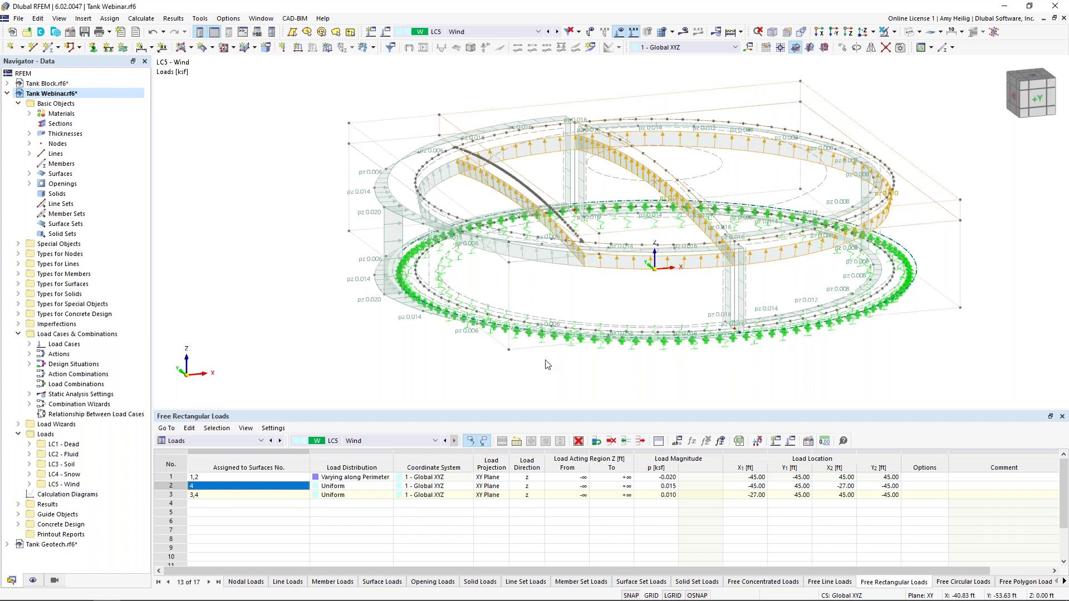
{"action": "middle_click_drag", "start_coordinate": [655, 365], "coordinate": [580, 375]}
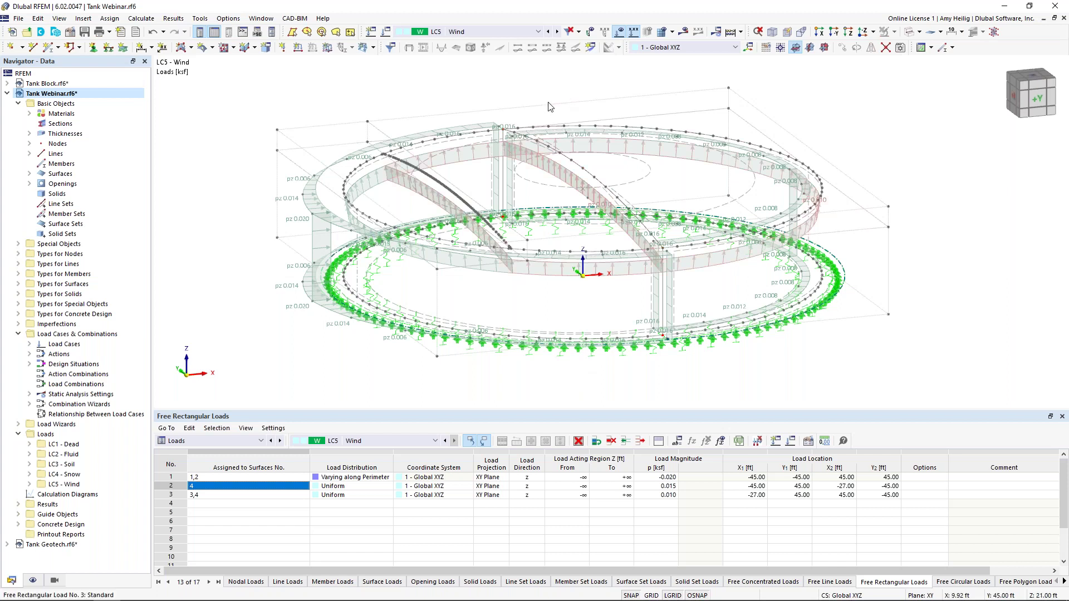
Activate structure modification for load case LC5 Wind and create a new structure modification that modifies surface stiffnesses.
{"action": "left_click", "coordinate": [387, 33]}
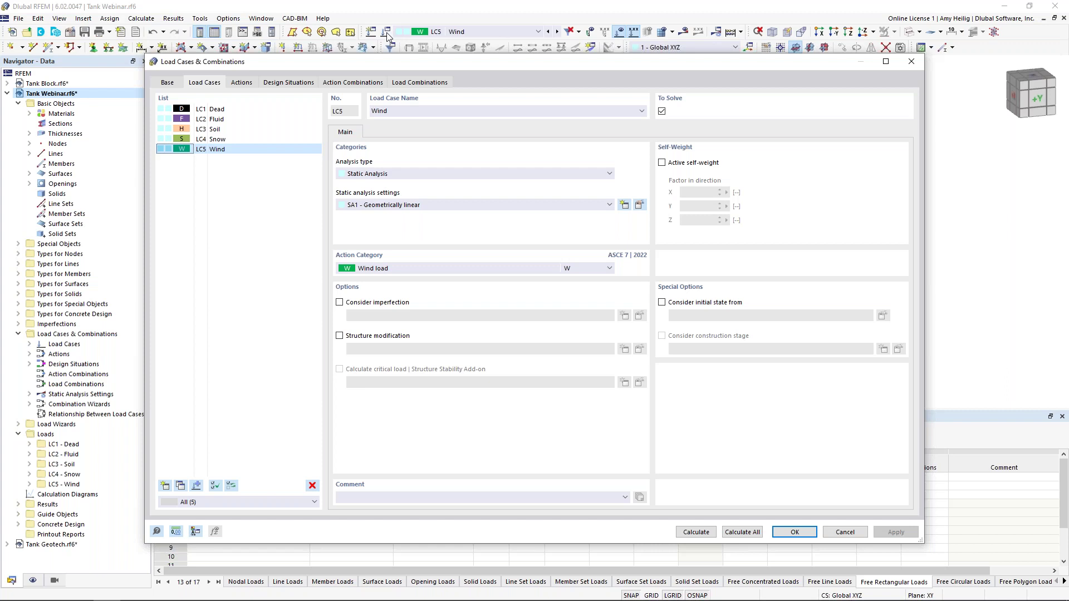
{"action": "left_click", "coordinate": [340, 335]}
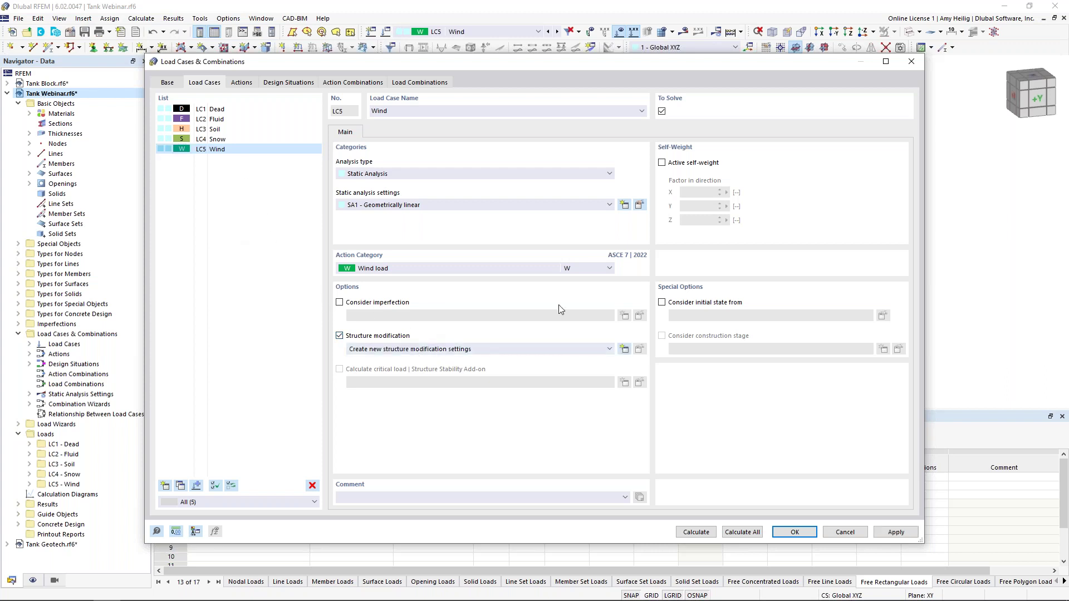
{"action": "left_click", "coordinate": [624, 349]}
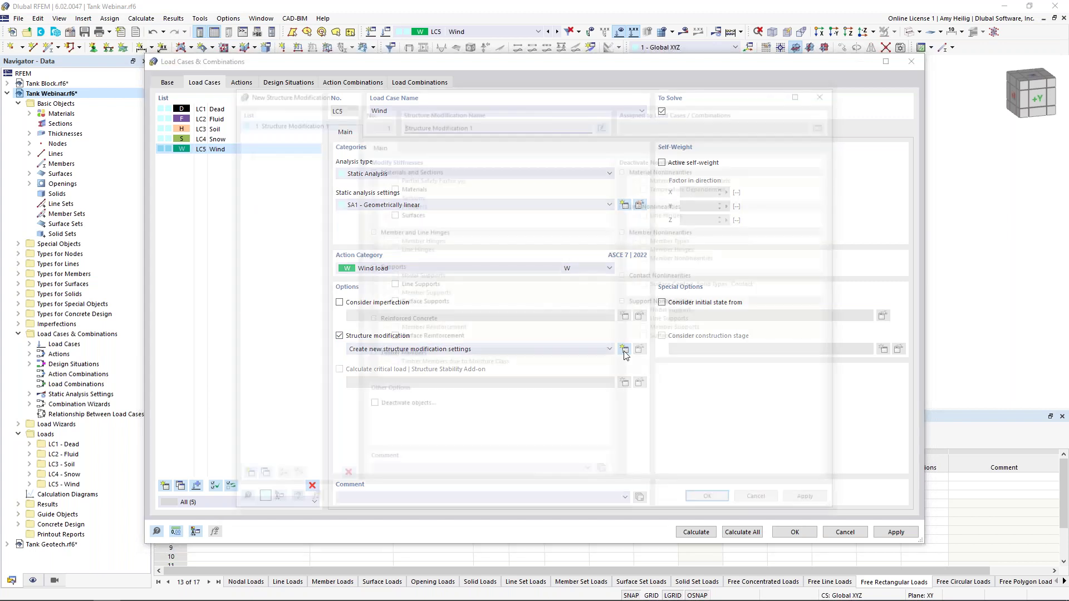
{"action": "left_click", "coordinate": [391, 213]}
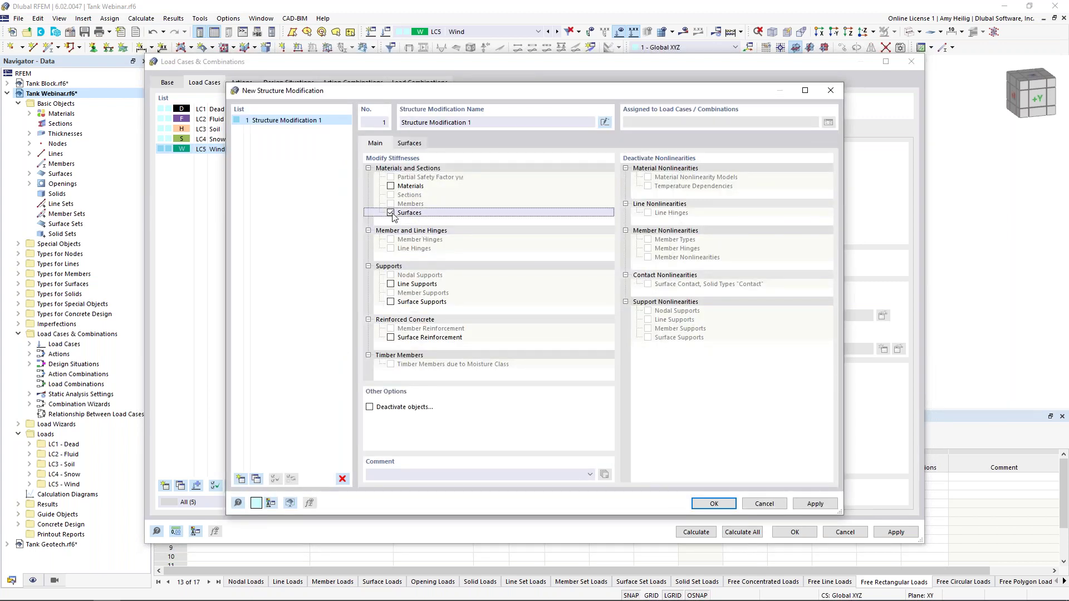
{"action": "left_click", "coordinate": [418, 145]}
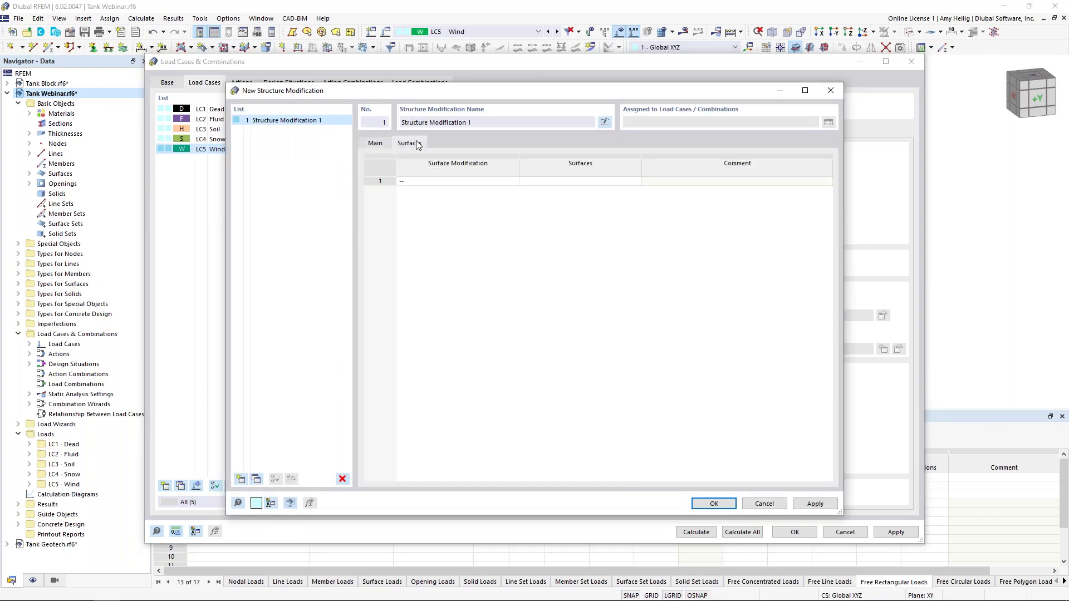
Add a surface stiffness modification of type ACI 318-19 Table 6.6.3.1.1 (a) with component type Walls uncracked.
{"action": "left_click", "coordinate": [490, 182]}
{"action": "left_click", "coordinate": [514, 182]}
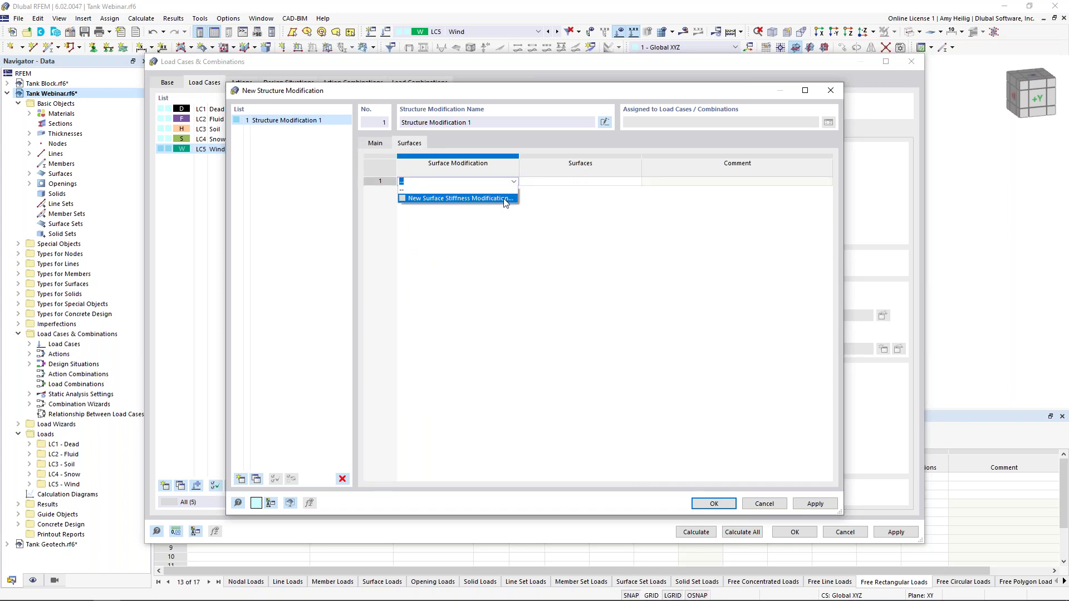
{"action": "left_click", "coordinate": [504, 199]}
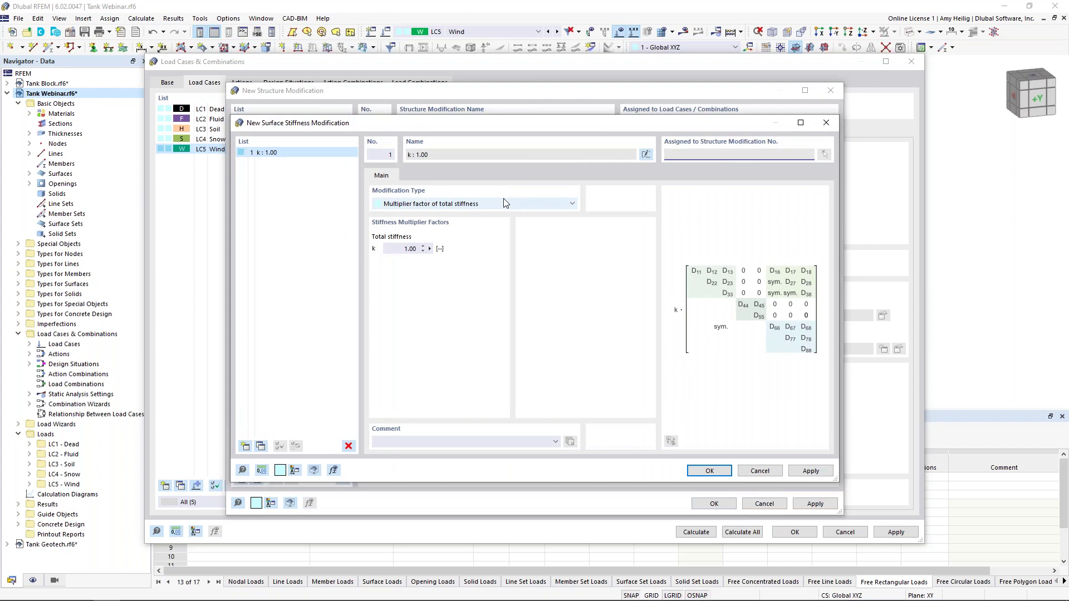
{"action": "left_click", "coordinate": [503, 203]}
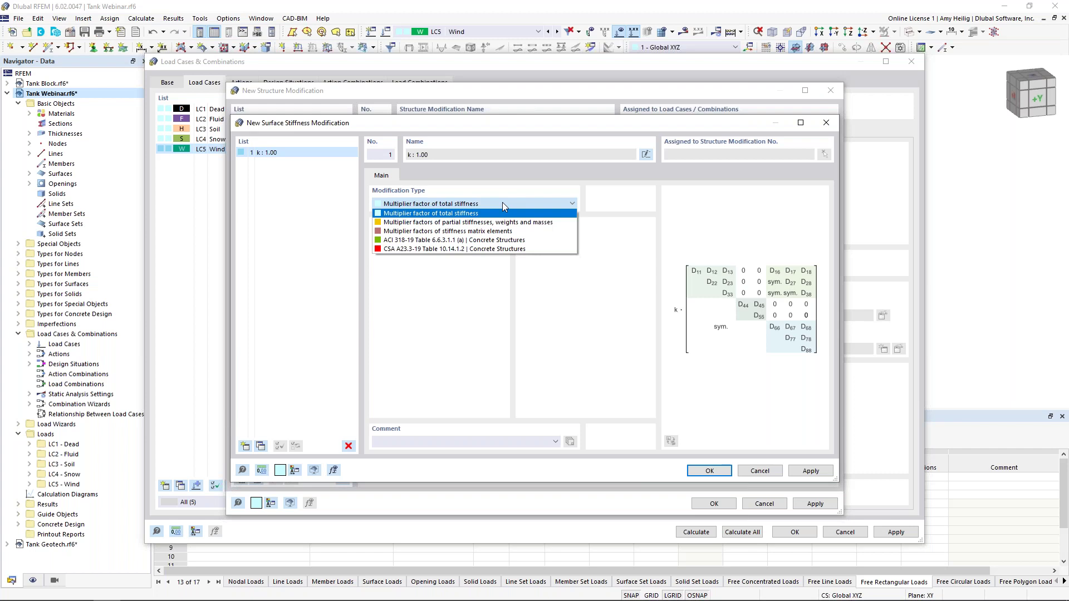
{"action": "left_click", "coordinate": [479, 240]}
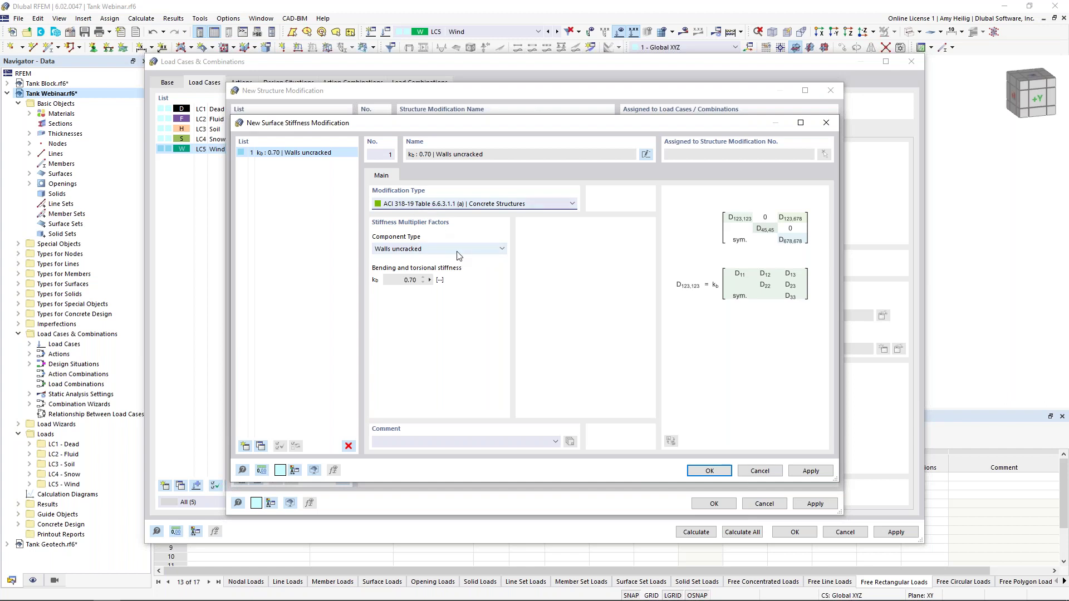
{"action": "left_click", "coordinate": [393, 251]}
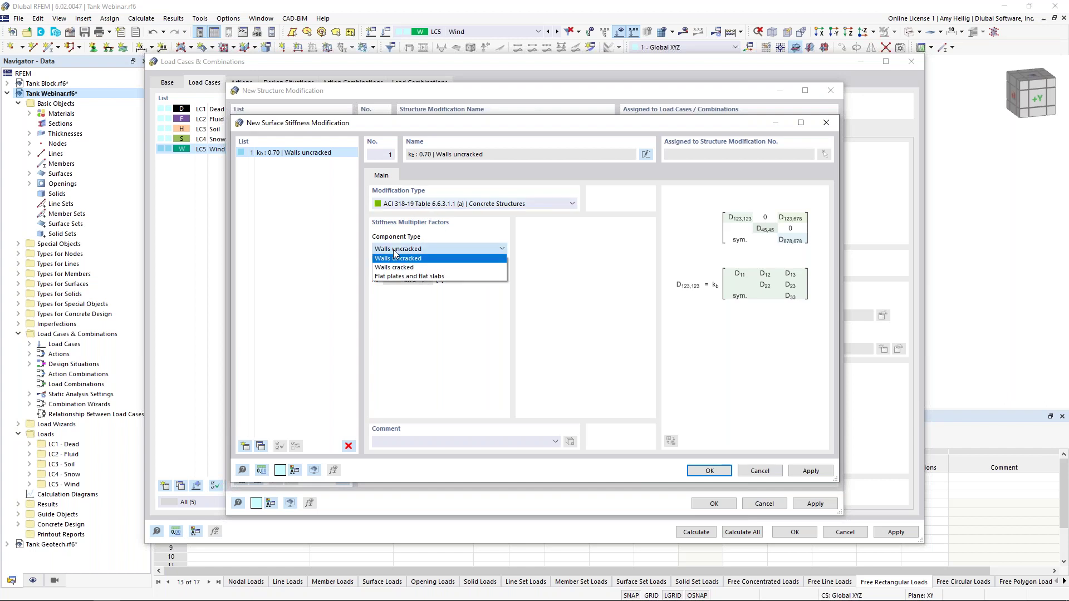
{"action": "left_click", "coordinate": [472, 322]}
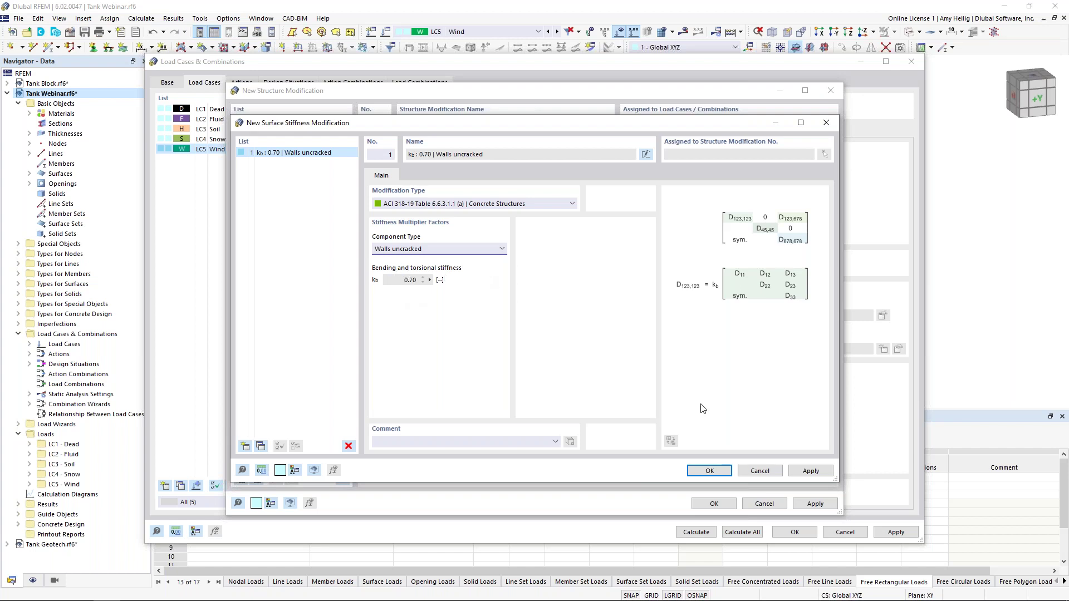
{"action": "left_click", "coordinate": [699, 469]}
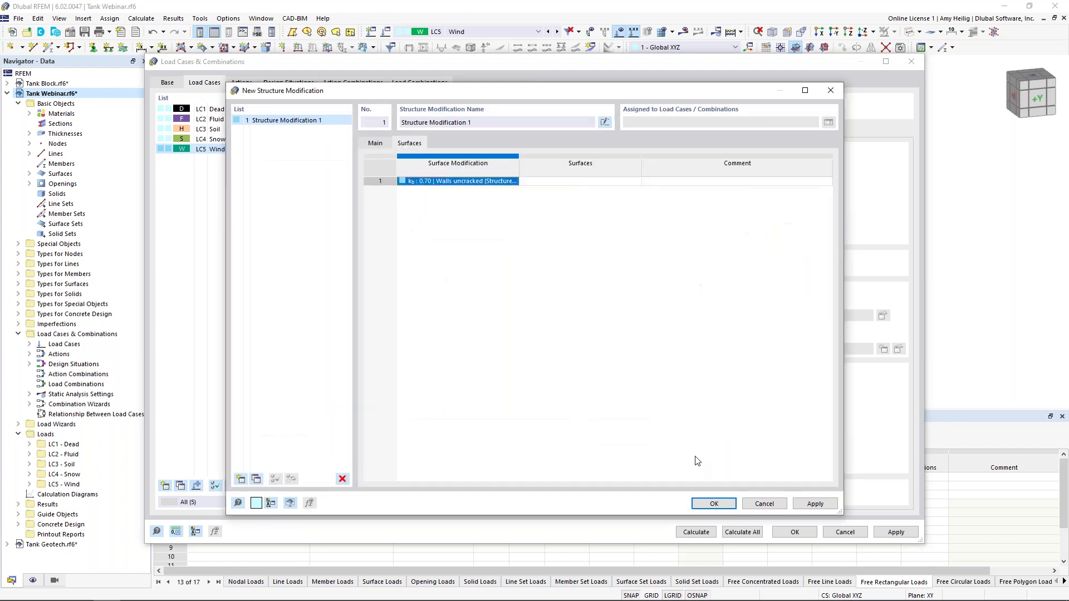
Assign the Walls uncracked stiffness modification to the tank wall surfaces 1 and 2.
{"action": "left_click", "coordinate": [617, 185]}
{"action": "left_click", "coordinate": [636, 185]}
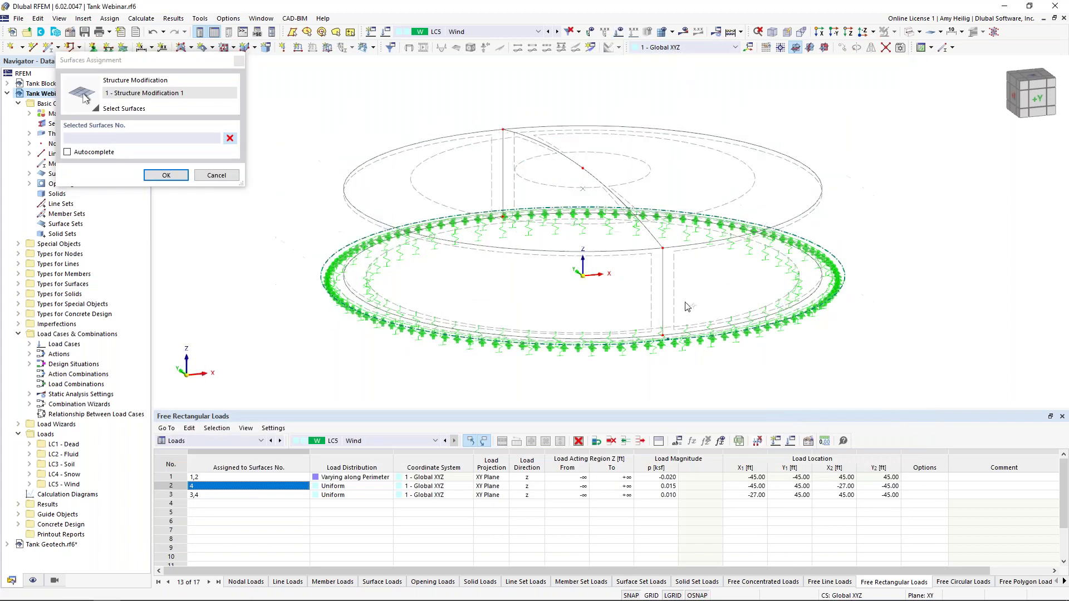
{"action": "left_click", "coordinate": [161, 176]}
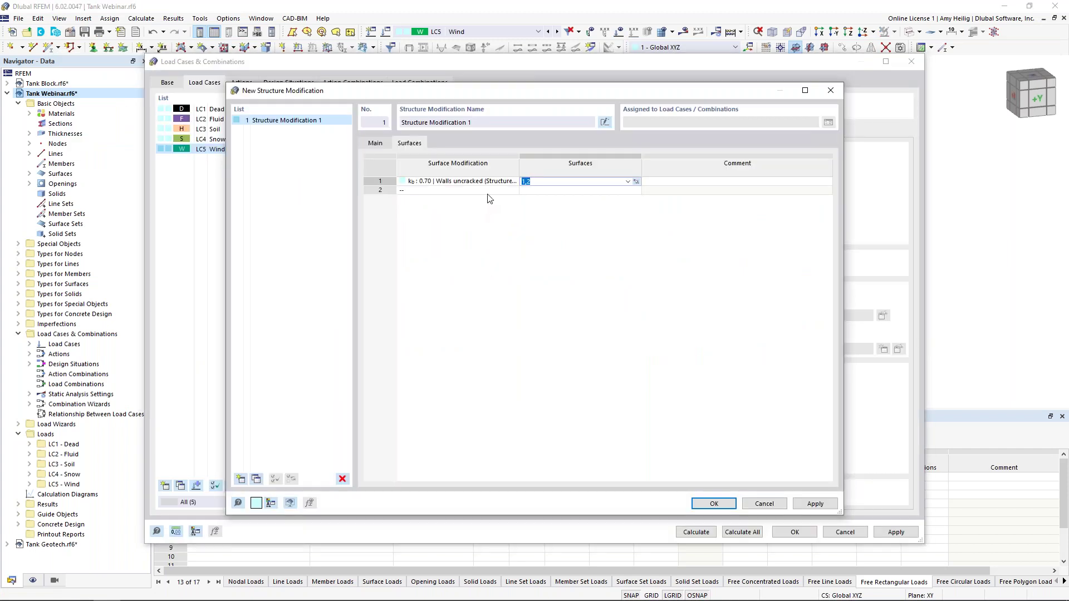
Add a second surface stiffness modification of type ACI 318-19 Table 6.6.3.1.1 (a) with component type Flat plates and flat slabs.
{"action": "left_click", "coordinate": [488, 191]}
{"action": "left_click", "coordinate": [513, 190]}
{"action": "left_click", "coordinate": [513, 207]}
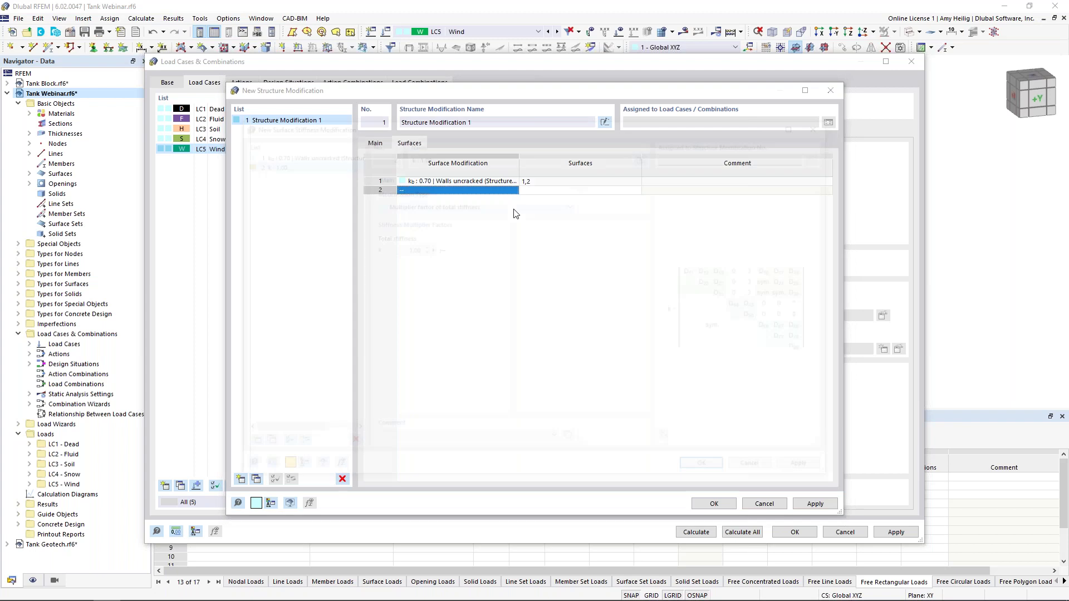
{"action": "left_click", "coordinate": [515, 203]}
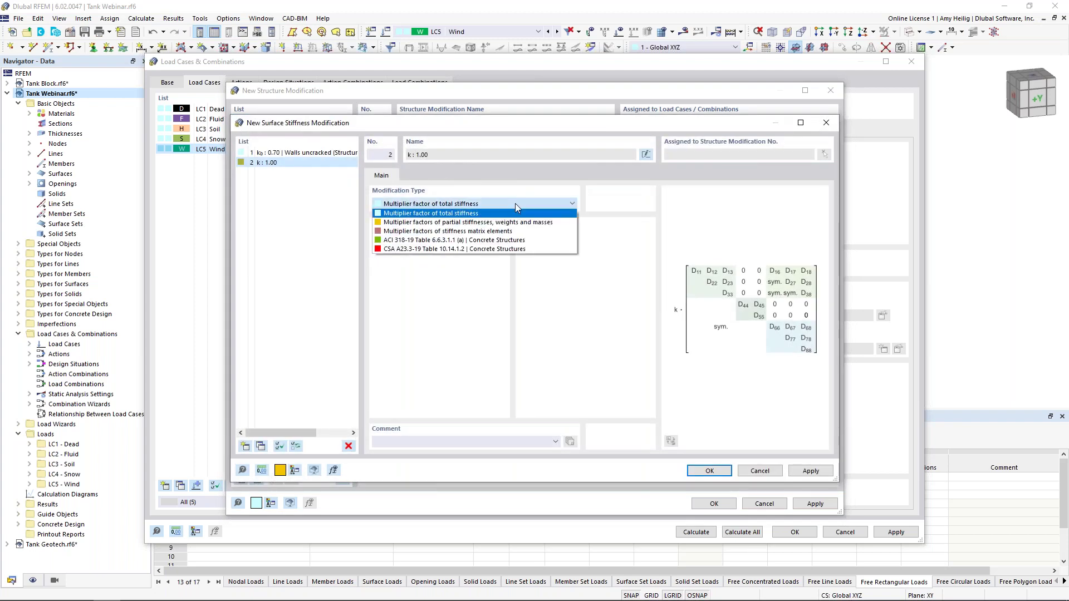
{"action": "left_click", "coordinate": [493, 240]}
{"action": "left_click", "coordinate": [423, 249]}
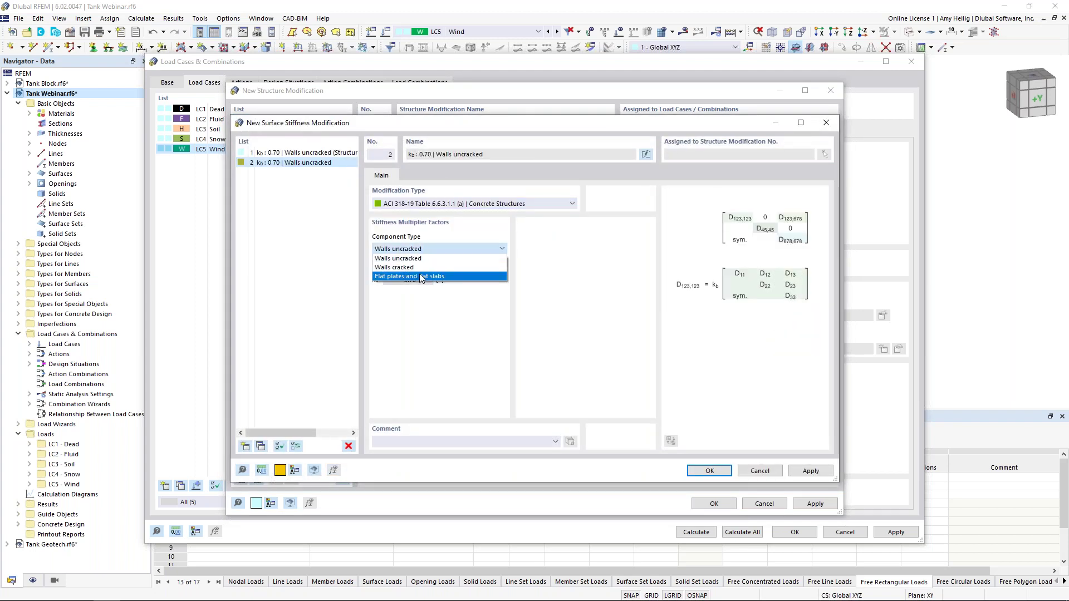
{"action": "left_click", "coordinate": [419, 276]}
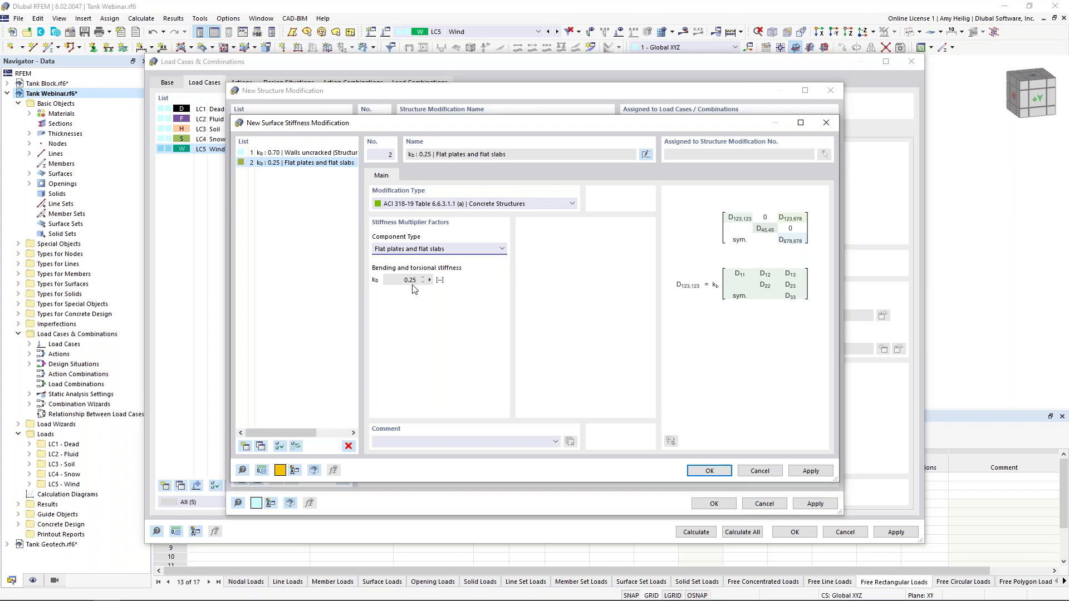
{"action": "left_click", "coordinate": [709, 470]}
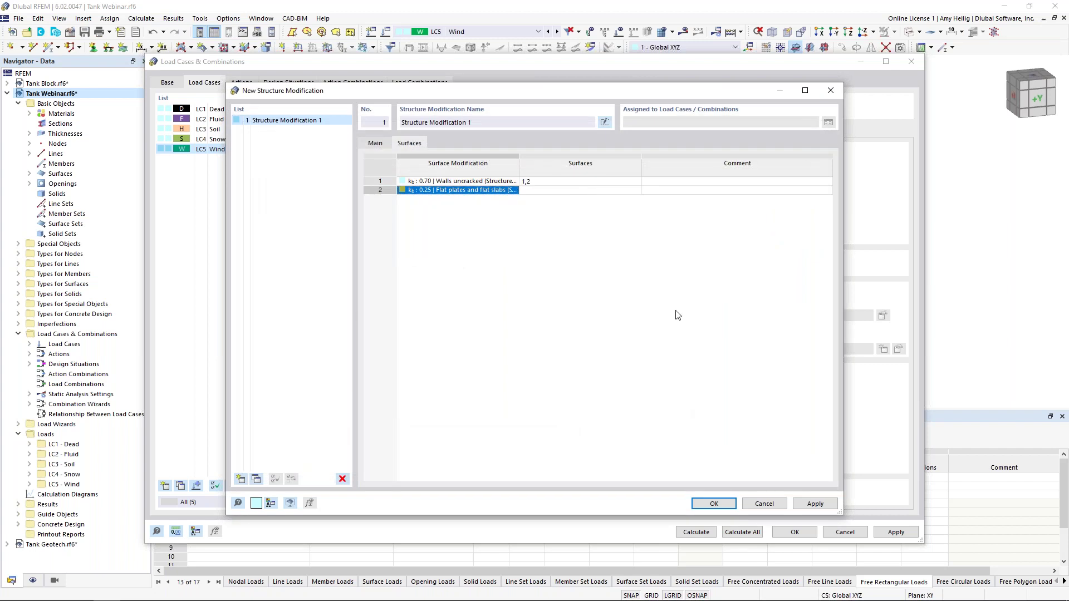
Assign the Flat plates and flat slabs modification to roof and base surfaces 3-6 and accept the structure modification.
{"action": "left_click", "coordinate": [629, 191]}
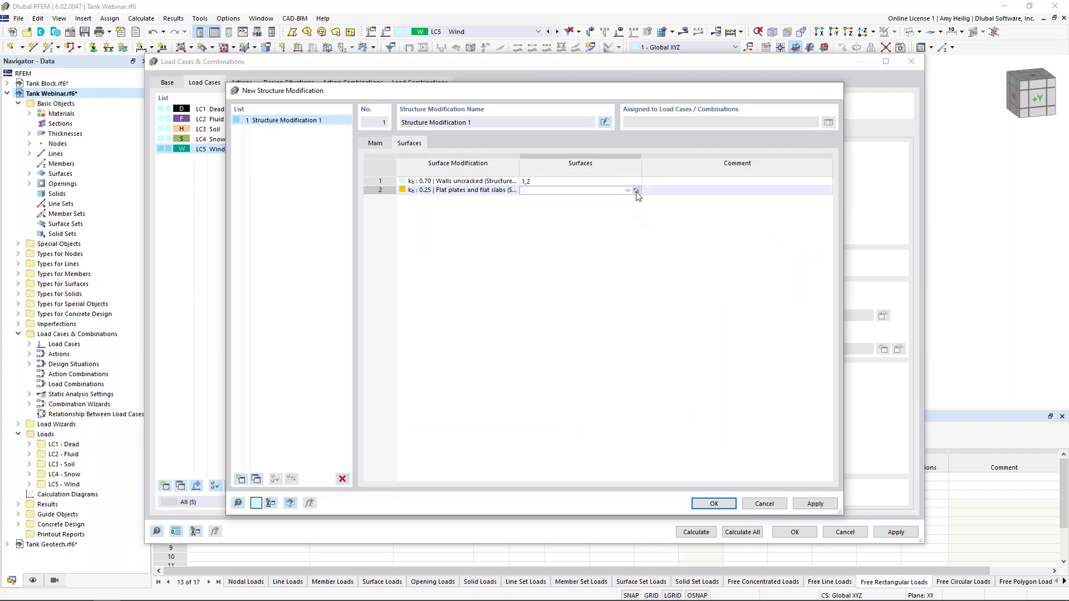
{"action": "left_click", "coordinate": [636, 191]}
{"action": "left_click_drag", "start_coordinate": [324, 131], "coordinate": [841, 228]}
{"action": "left_click_drag", "start_coordinate": [298, 248], "coordinate": [866, 338]}
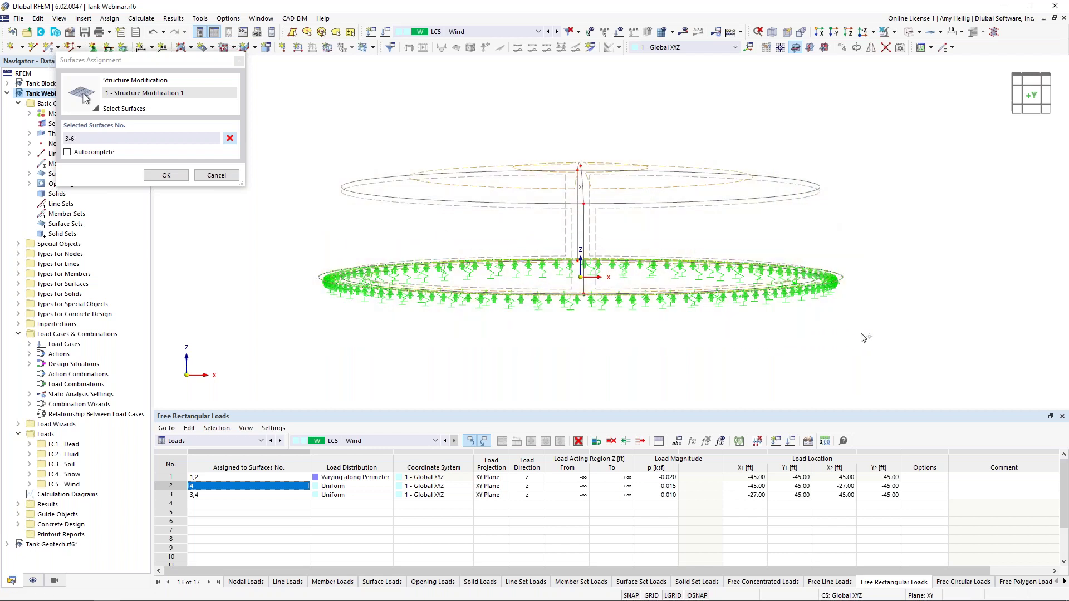
{"action": "left_click", "coordinate": [172, 179]}
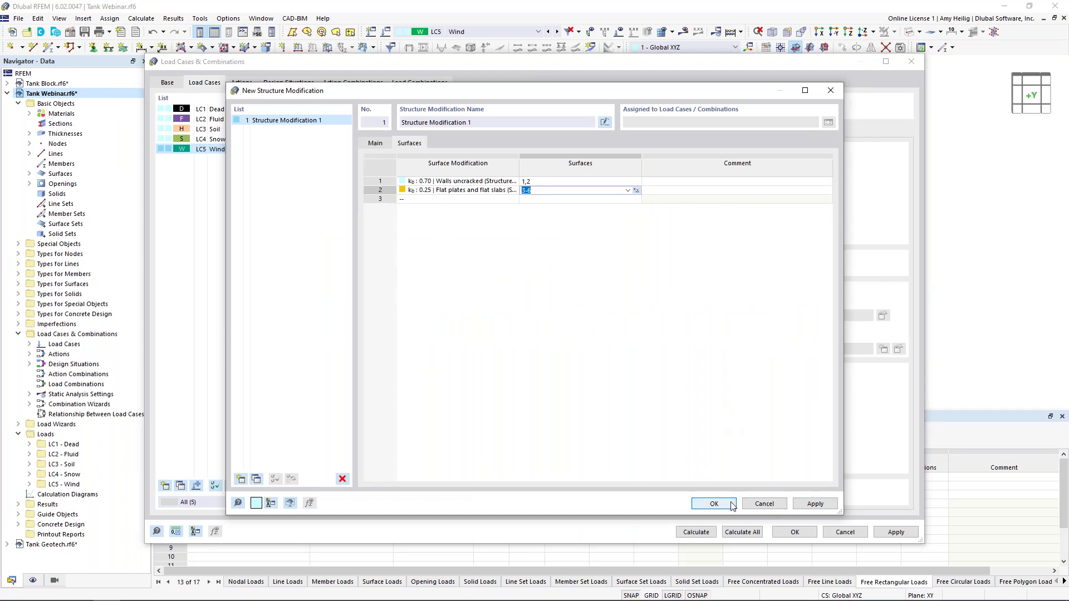
{"action": "left_click", "coordinate": [731, 505]}
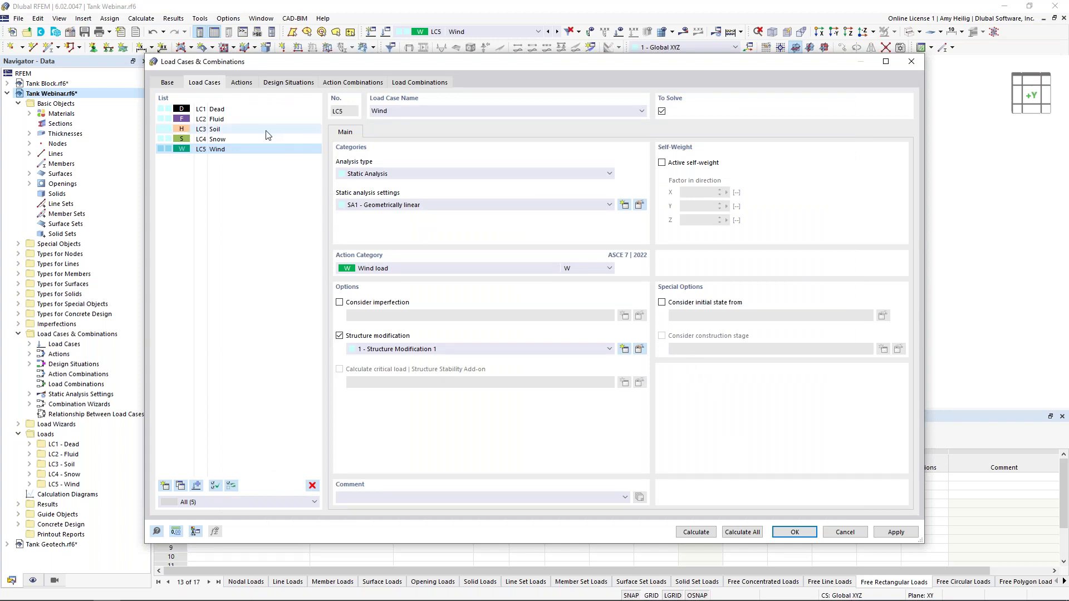
Activate Structure Modification 1 for load cases LC1 Dead through LC4 Snow together.
{"action": "left_click", "coordinate": [240, 111]}
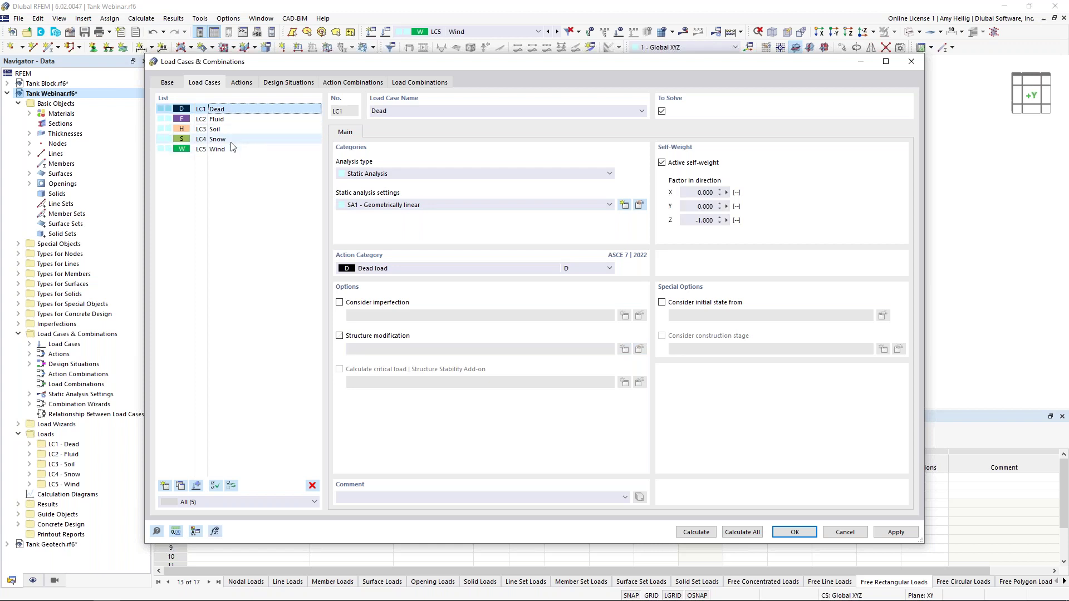
{"action": "left_click", "coordinate": [231, 140], "text": "shift"}
{"action": "left_click", "coordinate": [339, 337]}
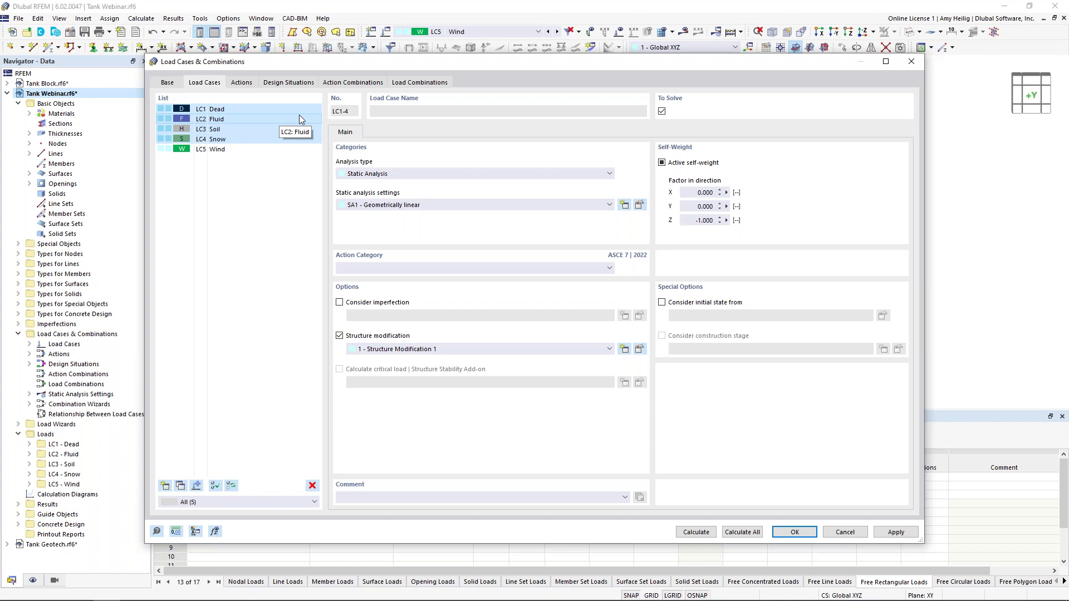
Edit the combination wizard assigned to design situation DS2 so that it considers Structure Modification 1.
{"action": "left_click", "coordinate": [294, 88]}
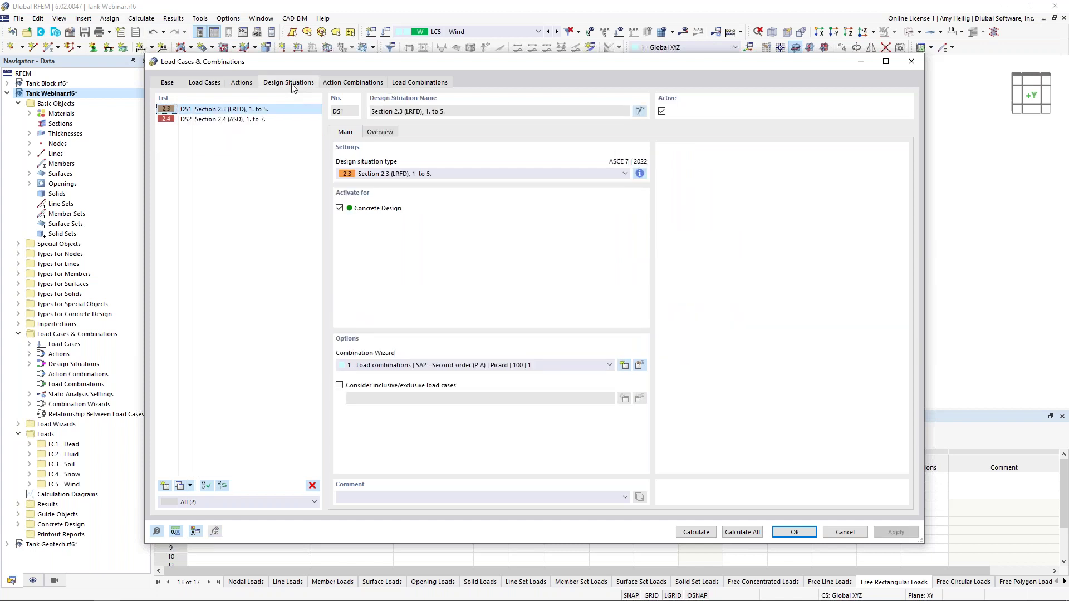
{"action": "left_click", "coordinate": [261, 122]}
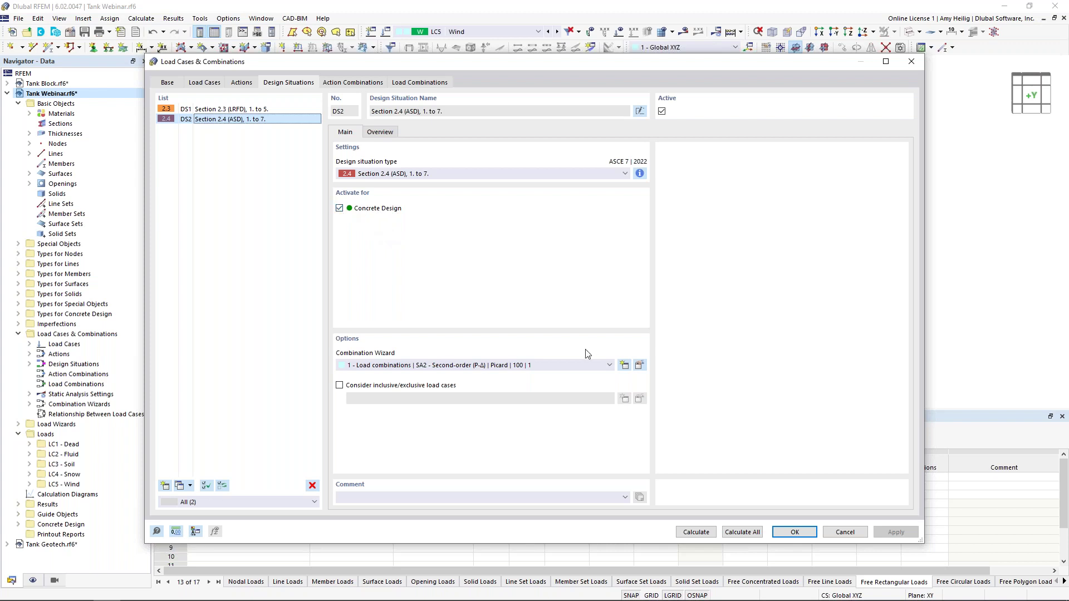
{"action": "left_click", "coordinate": [640, 368]}
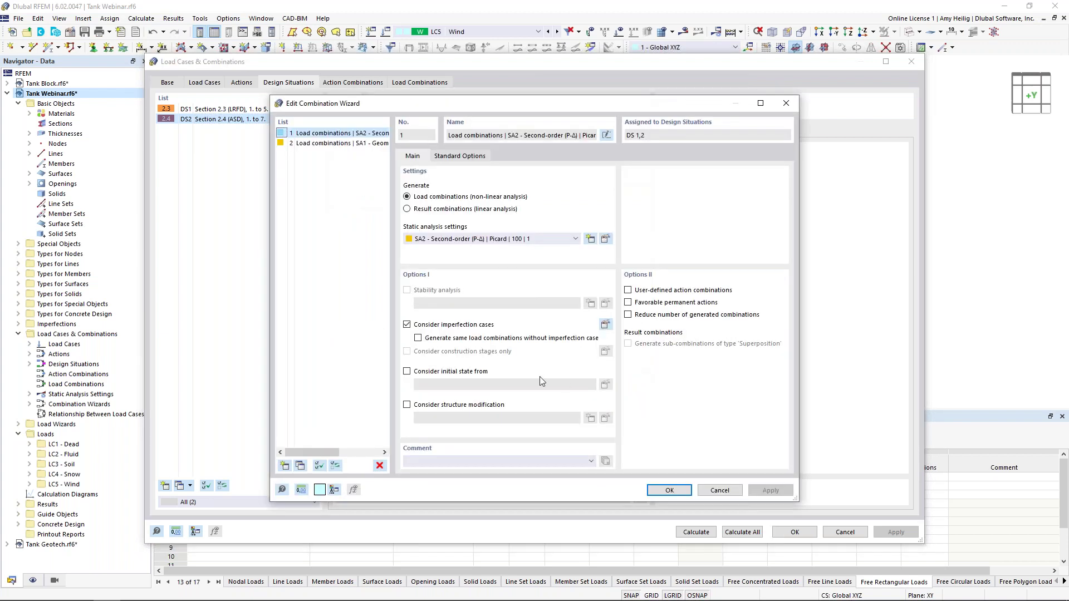
{"action": "left_click", "coordinate": [407, 405]}
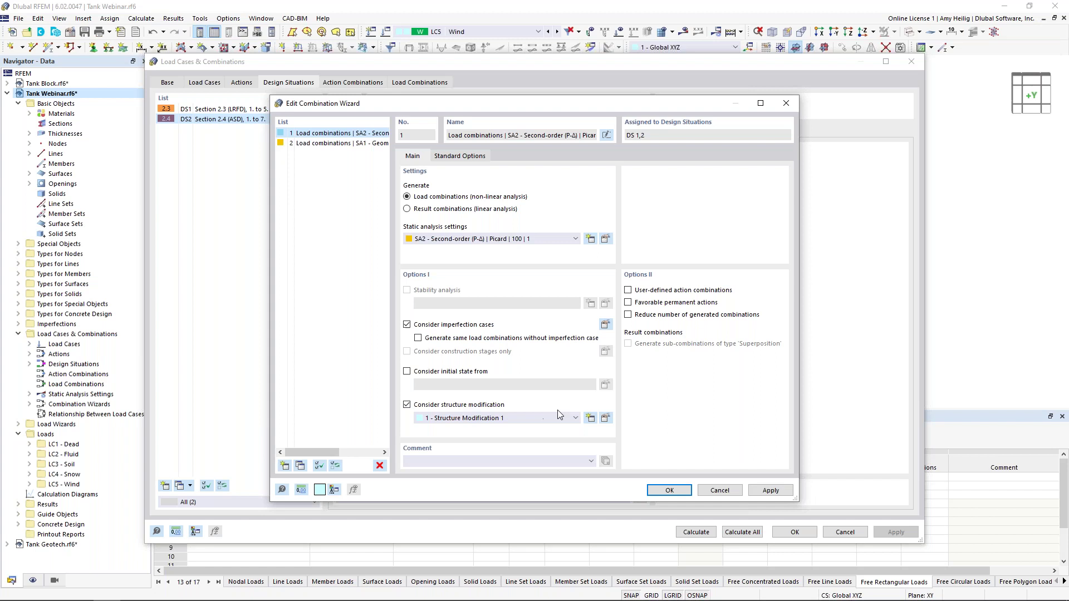
{"action": "left_click", "coordinate": [669, 490]}
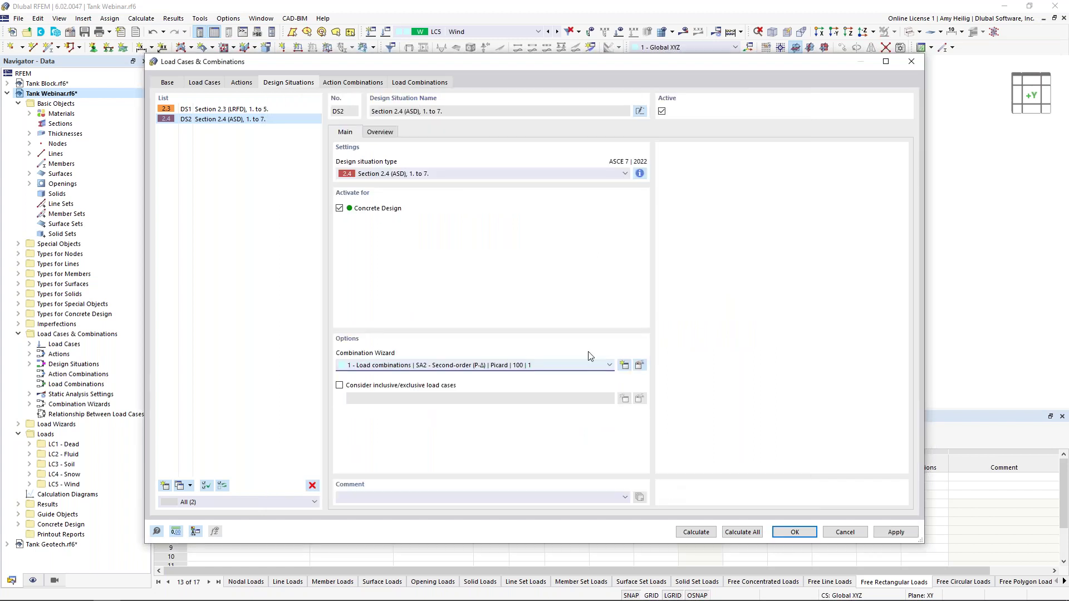
Examine the structure modification and design situation settings of several LRFD and ASD load combinations.
{"action": "left_click", "coordinate": [423, 82]}
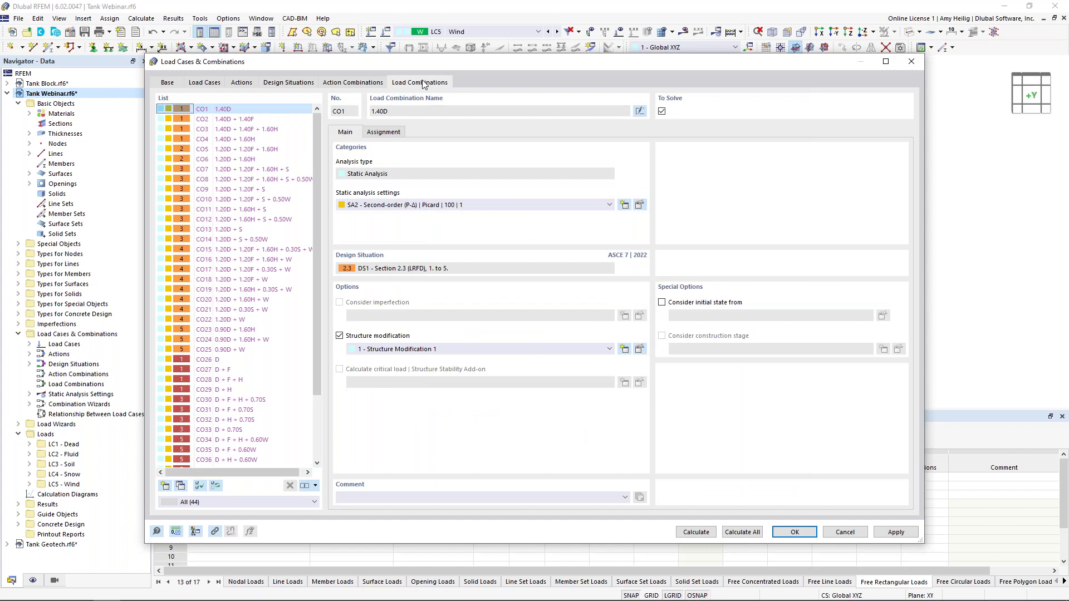
{"action": "left_click", "coordinate": [261, 169]}
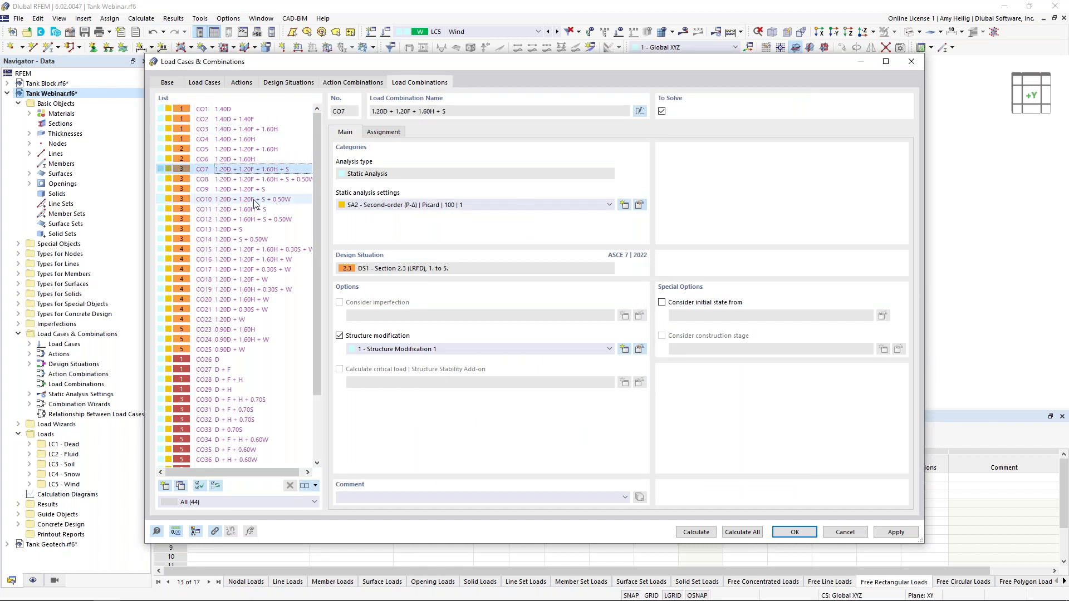
{"action": "left_click", "coordinate": [255, 218]}
{"action": "left_click", "coordinate": [250, 259]}
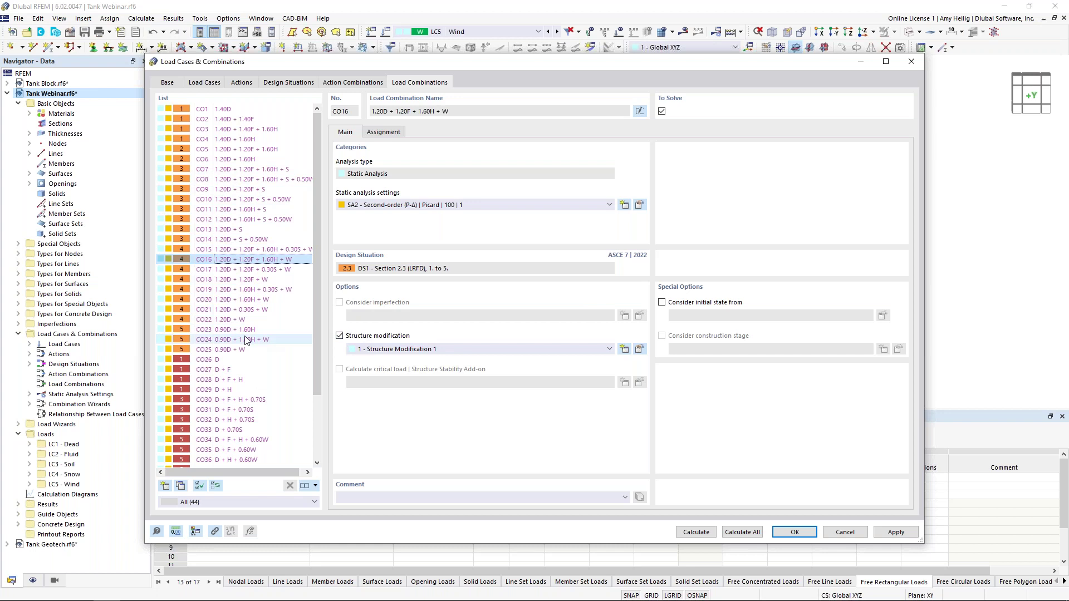
{"action": "left_click", "coordinate": [240, 381]}
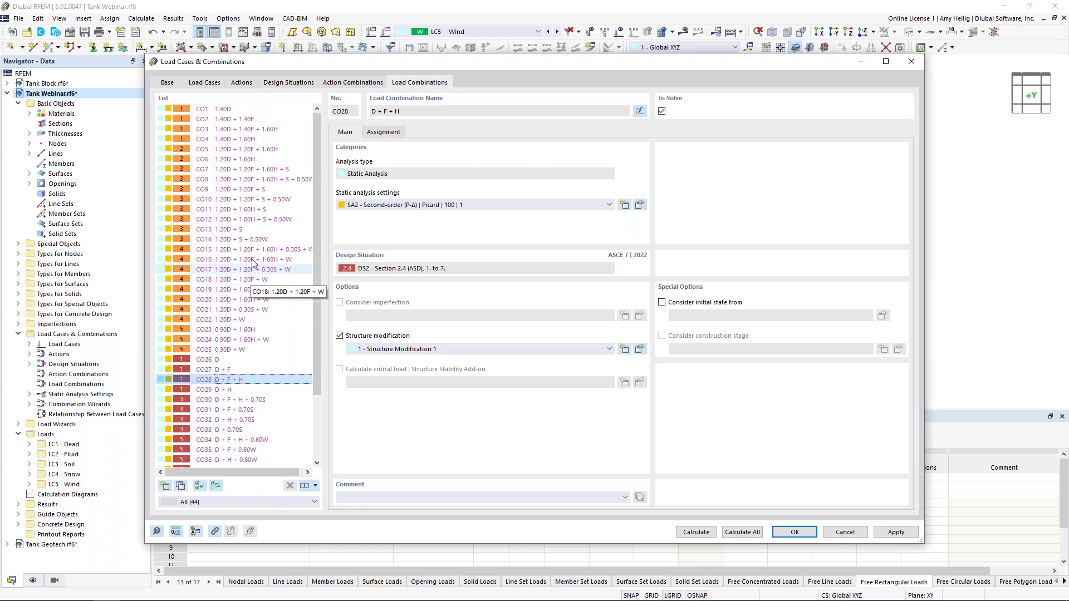
{"action": "left_click", "coordinate": [246, 143]}
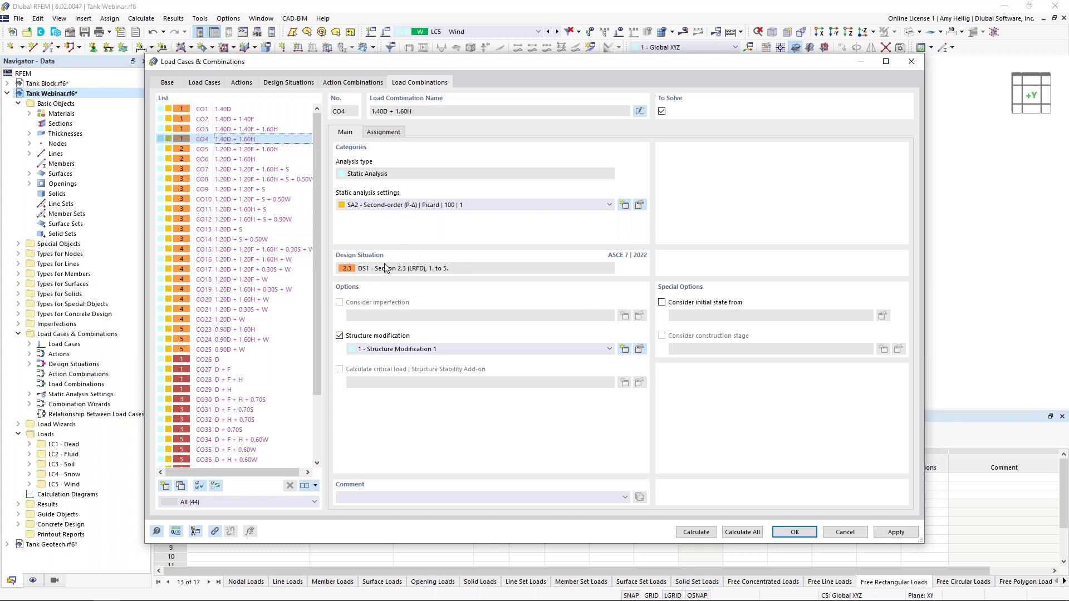
{"action": "scroll", "coordinate": [285, 283], "scroll_direction": "down", "scroll_amount": 3}
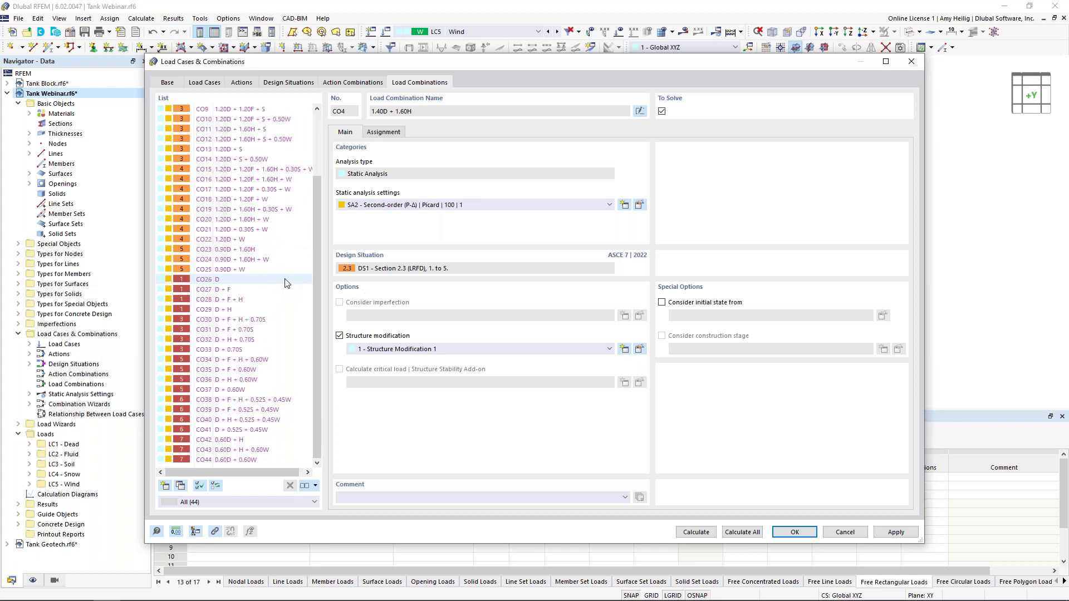
{"action": "left_click", "coordinate": [242, 328]}
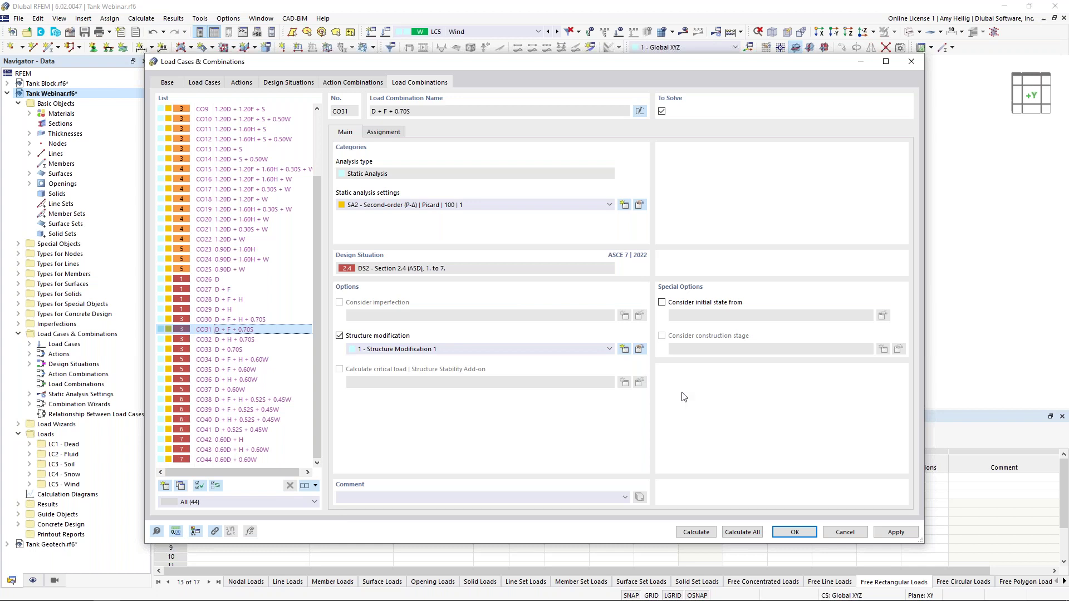
Accept the load cases and combinations settings and show the Concrete Design input tables.
{"action": "left_click", "coordinate": [796, 533]}
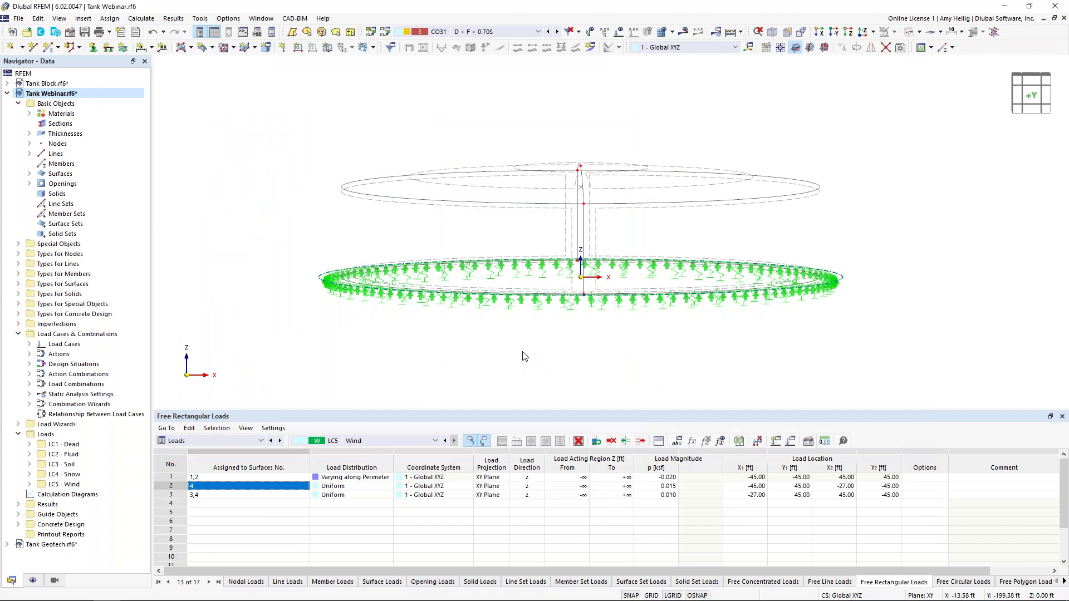
{"action": "left_click", "coordinate": [204, 442]}
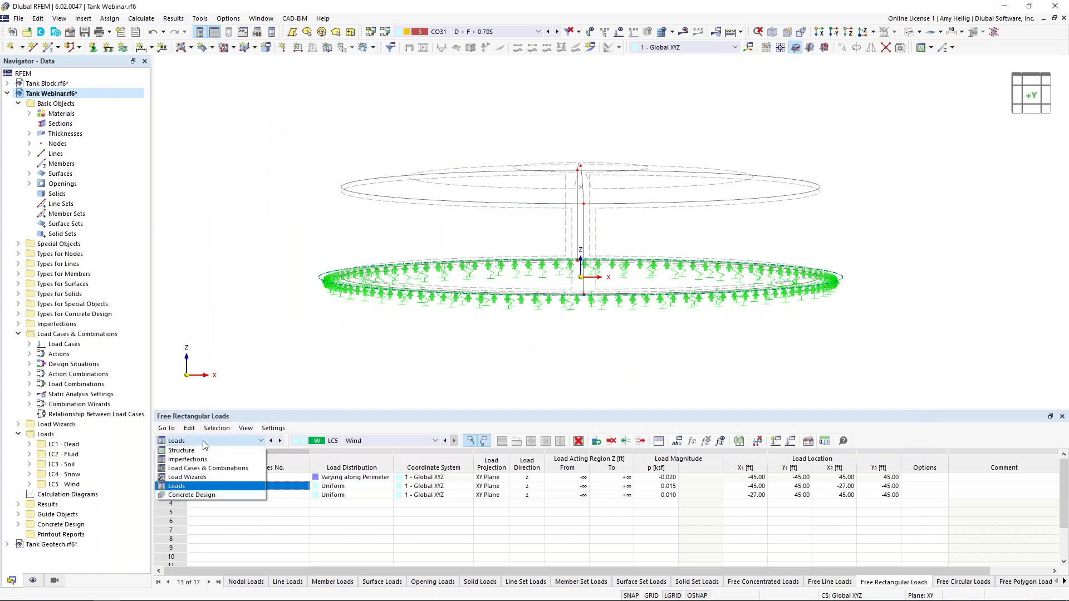
{"action": "left_click", "coordinate": [226, 496]}
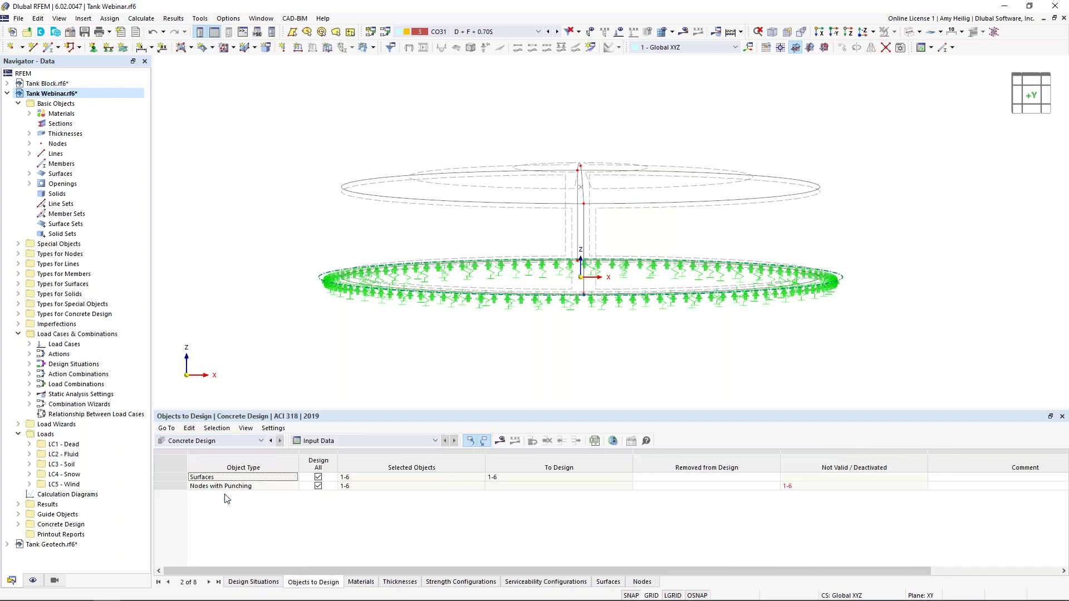
Review the design situations for concrete design and exclude all nodes with punching from the objects to design.
{"action": "left_click", "coordinate": [254, 582]}
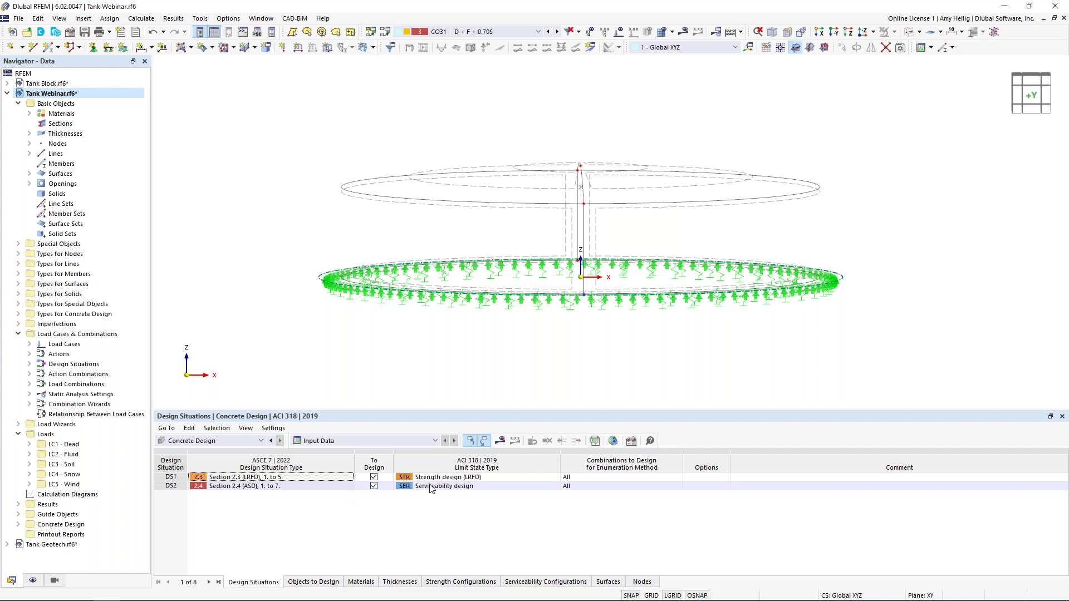
{"action": "left_click", "coordinate": [328, 582]}
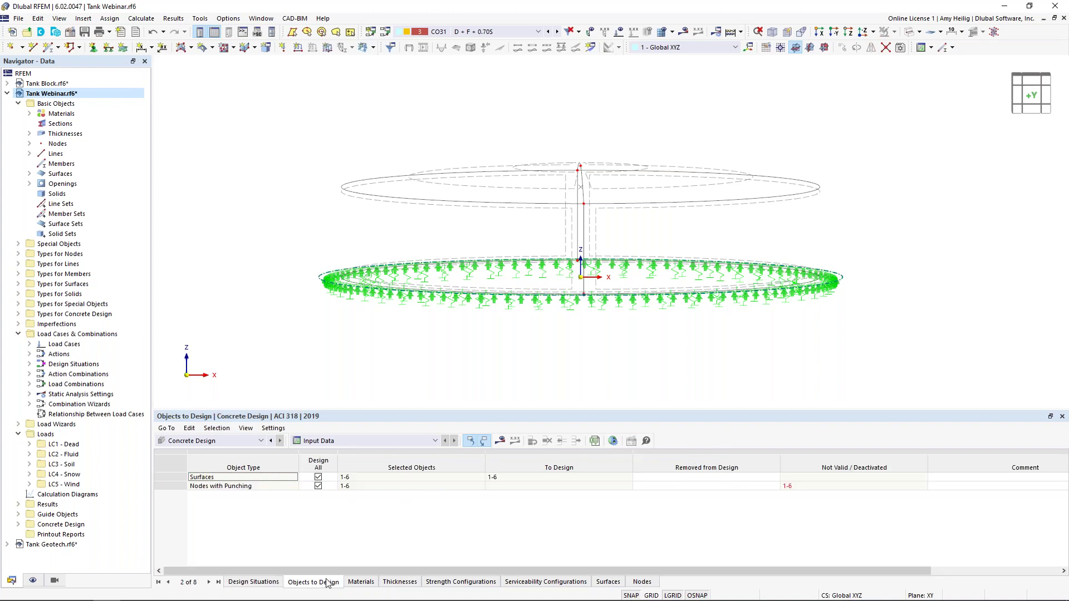
{"action": "left_click", "coordinate": [318, 486]}
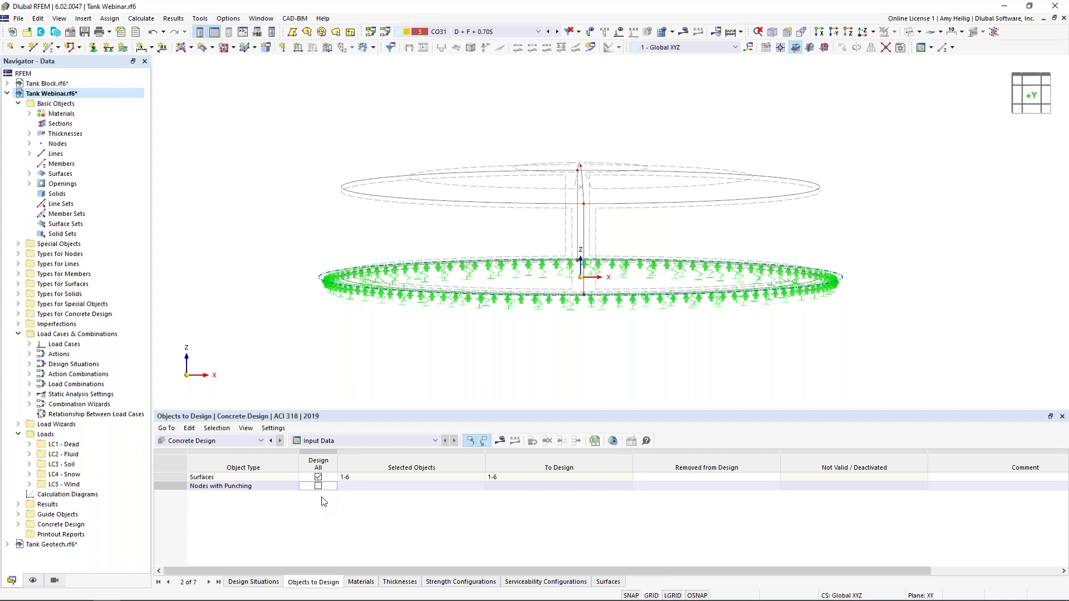
Calculate all load cases, load combinations and the concrete design, following the solver's list of calculated items.
{"action": "left_click", "coordinate": [140, 18]}
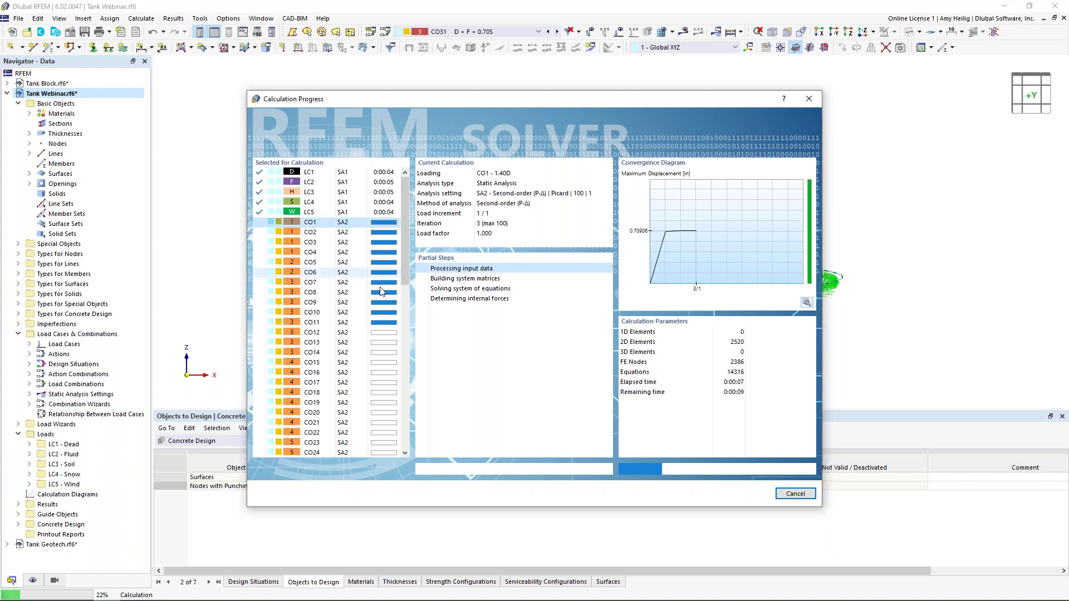
{"action": "scroll", "coordinate": [382, 291], "scroll_direction": "down", "scroll_amount": 2}
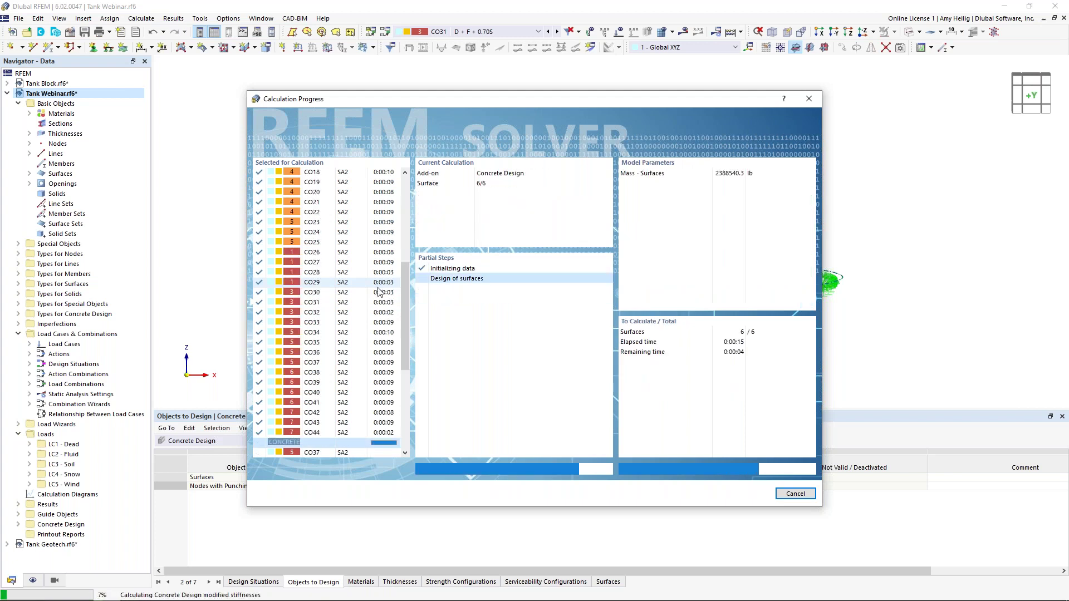
{"action": "scroll", "coordinate": [379, 291], "scroll_direction": "up", "scroll_amount": 5}
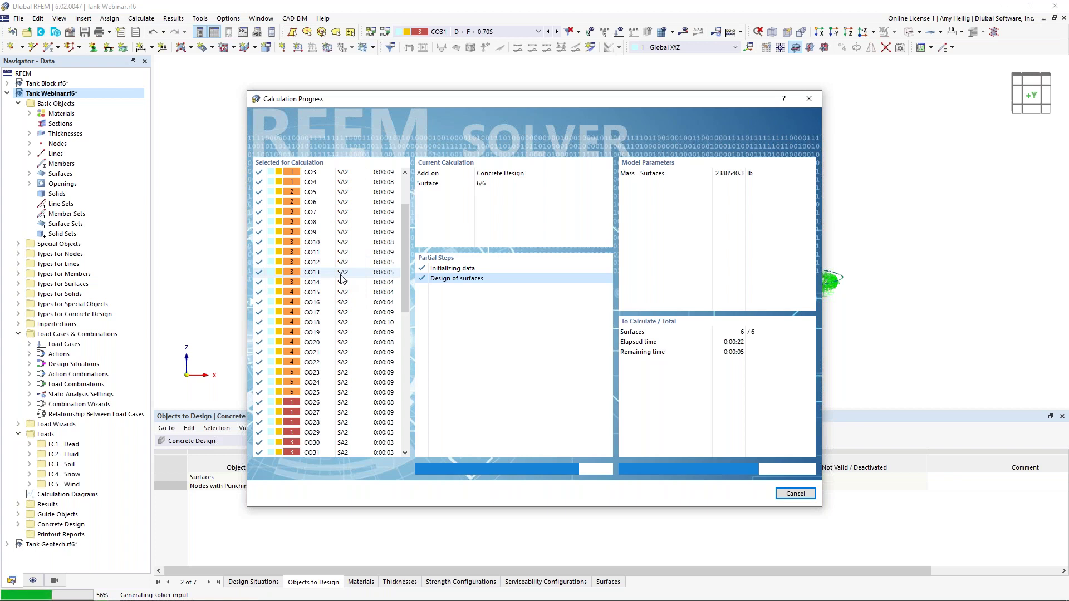
{"action": "scroll", "coordinate": [347, 305], "scroll_direction": "down", "scroll_amount": 10}
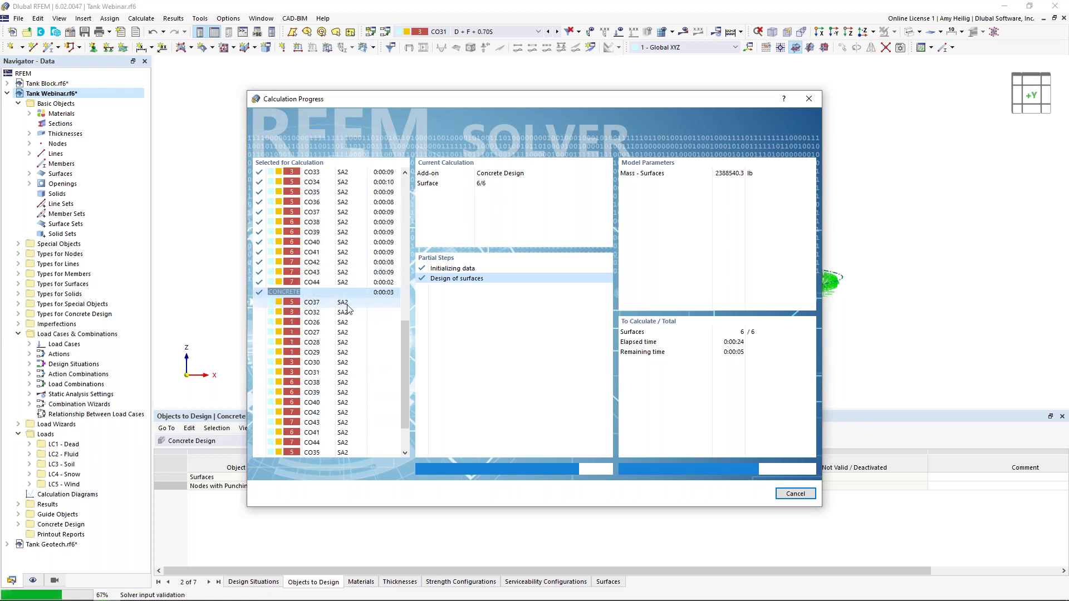
{"action": "scroll", "coordinate": [346, 306], "scroll_direction": "down", "scroll_amount": 1}
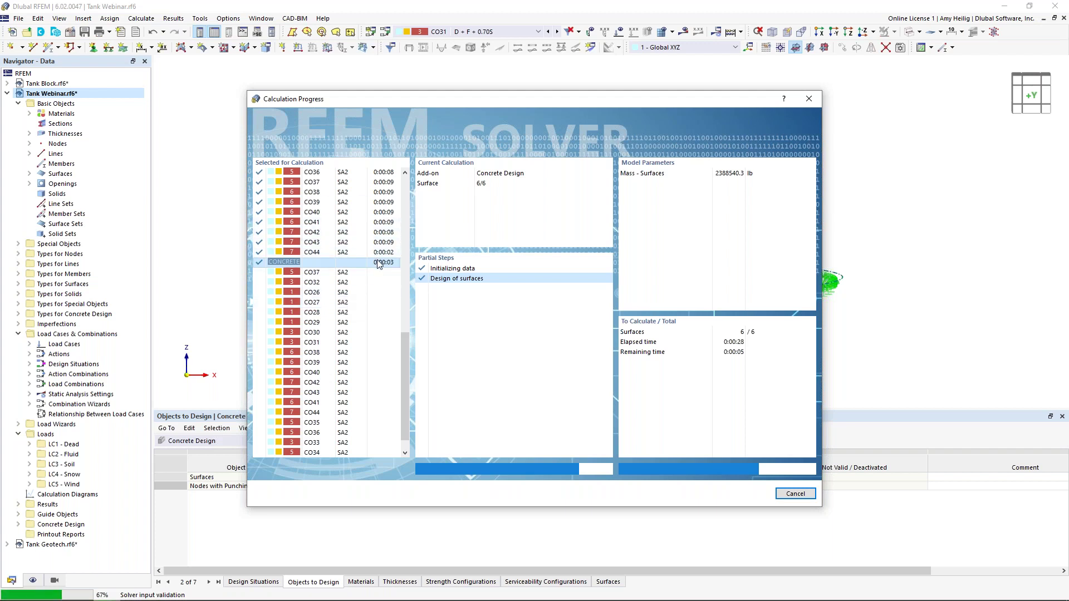
{"action": "scroll", "coordinate": [377, 264], "scroll_direction": "down", "scroll_amount": 1}
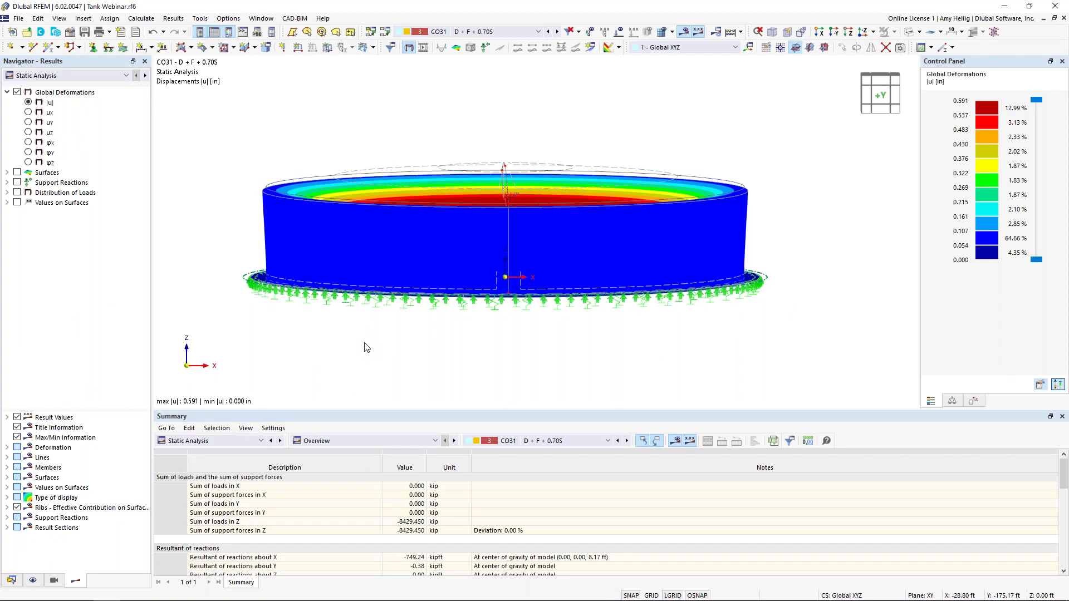
Examine the tank's global deformations |u| for load combinations CO6 through CO9.
{"action": "middle_click_drag", "start_coordinate": [461, 327], "coordinate": [480, 345], "text": "ctrl"}
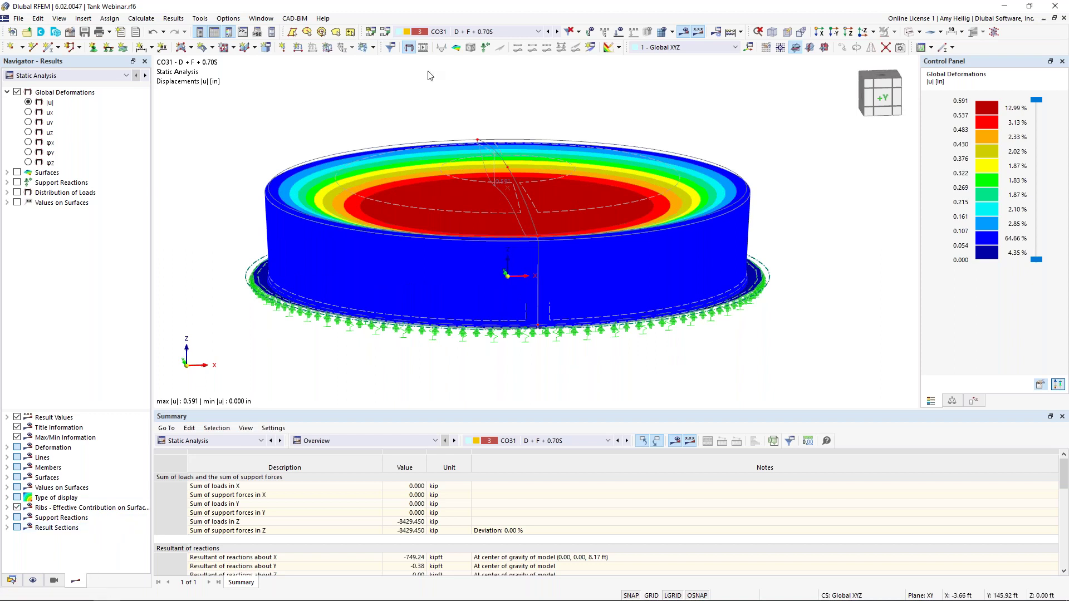
{"action": "left_click", "coordinate": [466, 35]}
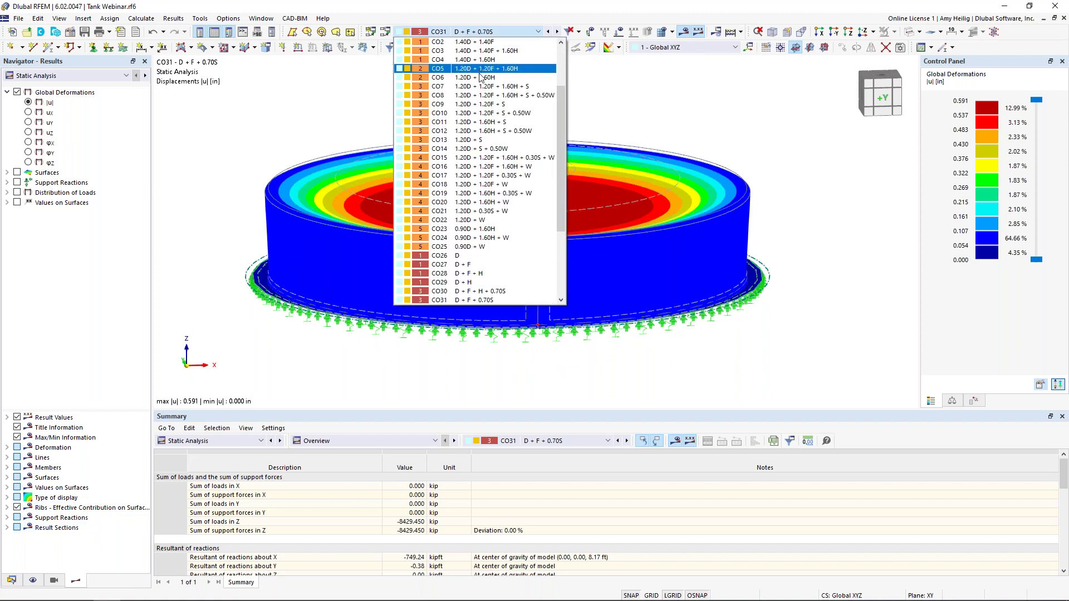
{"action": "left_click", "coordinate": [482, 80]}
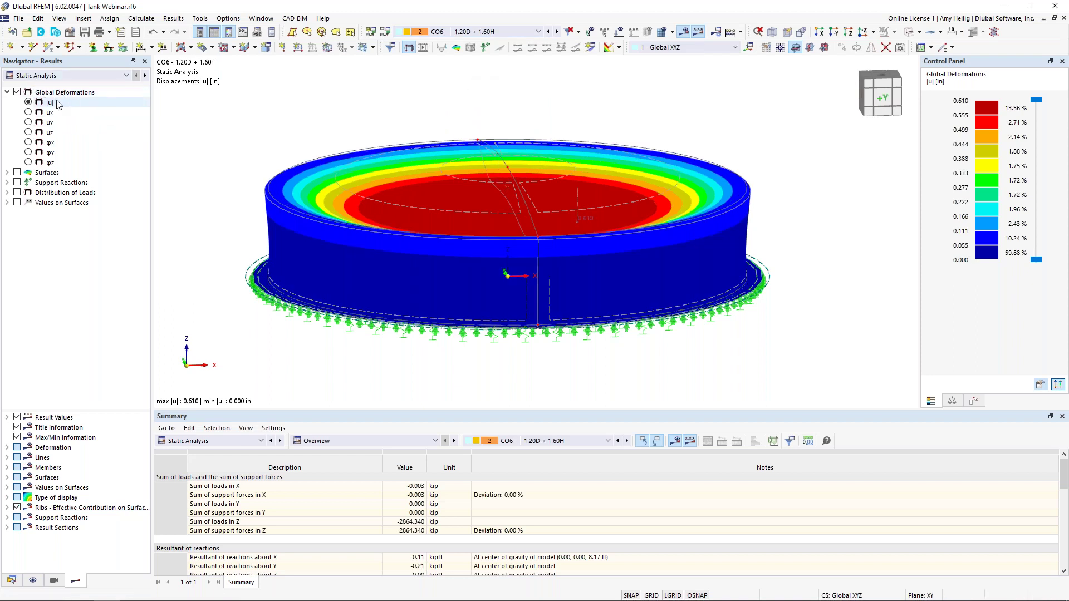
{"action": "left_click", "coordinate": [558, 32]}
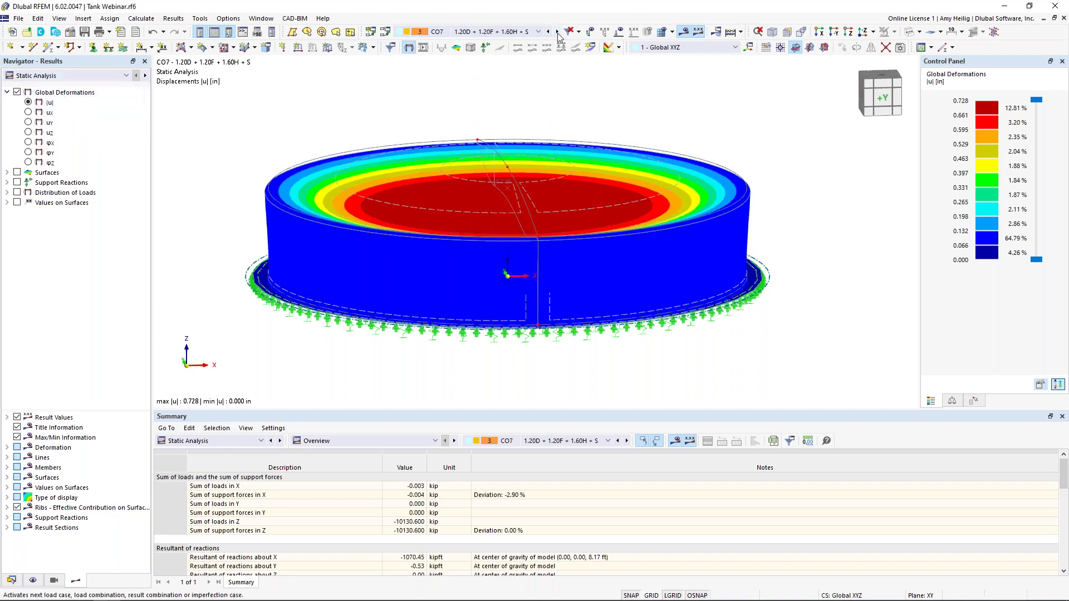
{"action": "left_click", "coordinate": [558, 32]}
{"action": "left_click", "coordinate": [557, 32]}
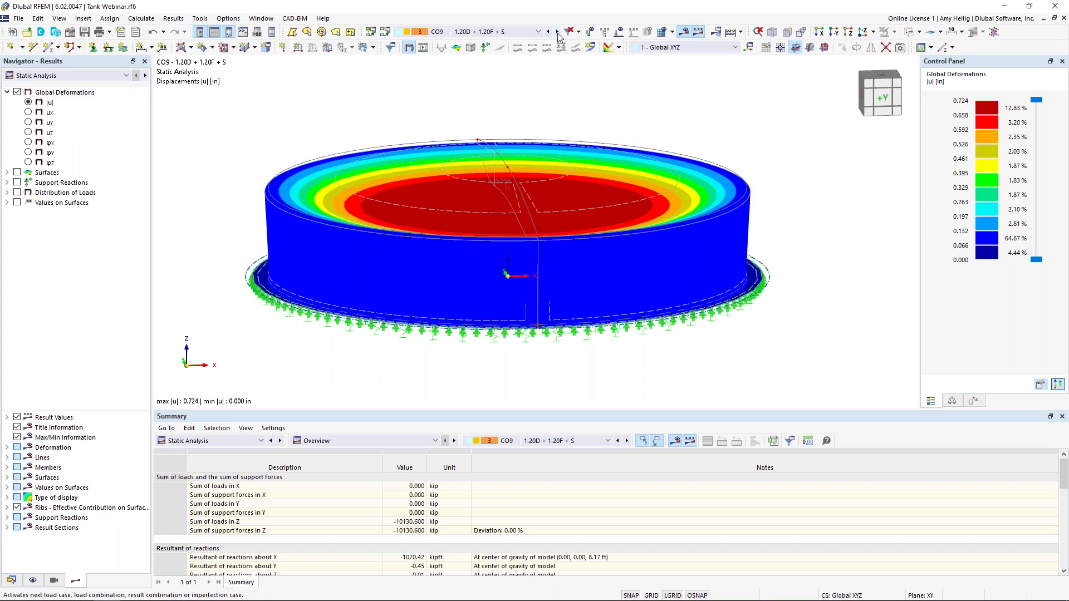
Switch to load case LC2 Fluid, inspect its applied loads without results, and redisplay the deformation results.
{"action": "left_click", "coordinate": [537, 32]}
{"action": "left_click_drag", "start_coordinate": [563, 94], "coordinate": [565, 45]}
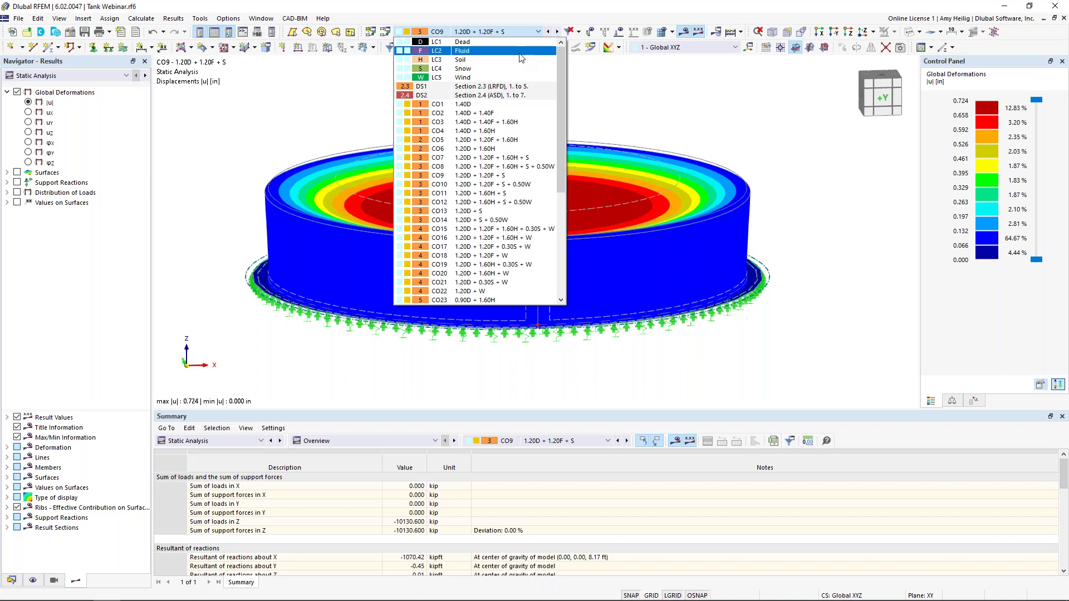
{"action": "left_click", "coordinate": [521, 56]}
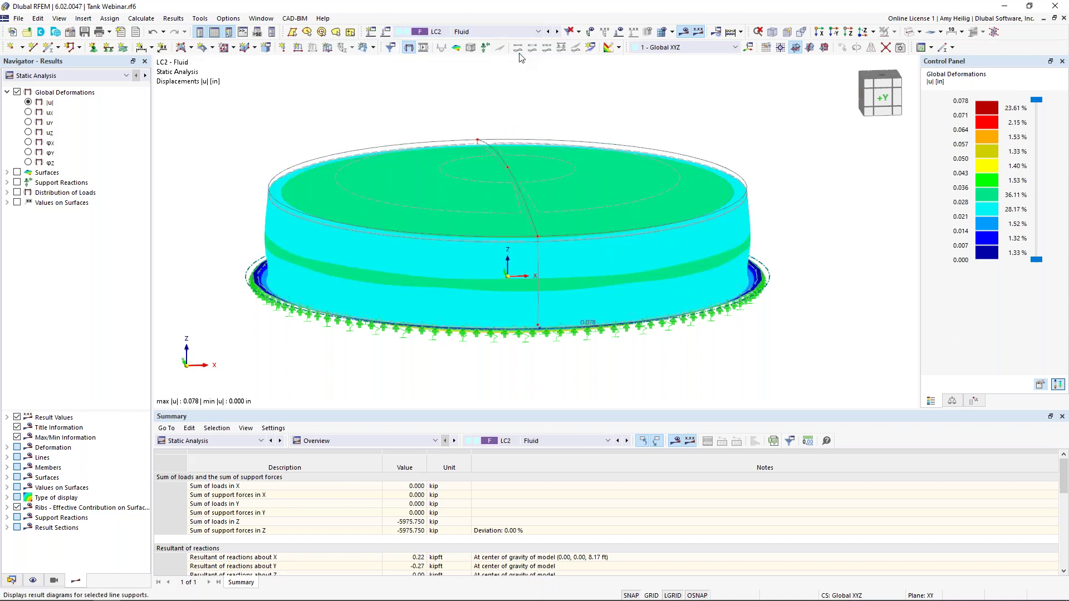
{"action": "left_click", "coordinate": [680, 33]}
{"action": "mouse_move", "coordinate": [557, 223]}
{"action": "middle_mouse_down", "text": "ctrl"}
{"action": "mouse_move", "coordinate": [629, 204]}
{"action": "mouse_move", "coordinate": [560, 232]}
{"action": "middle_mouse_up", "text": "ctrl"}
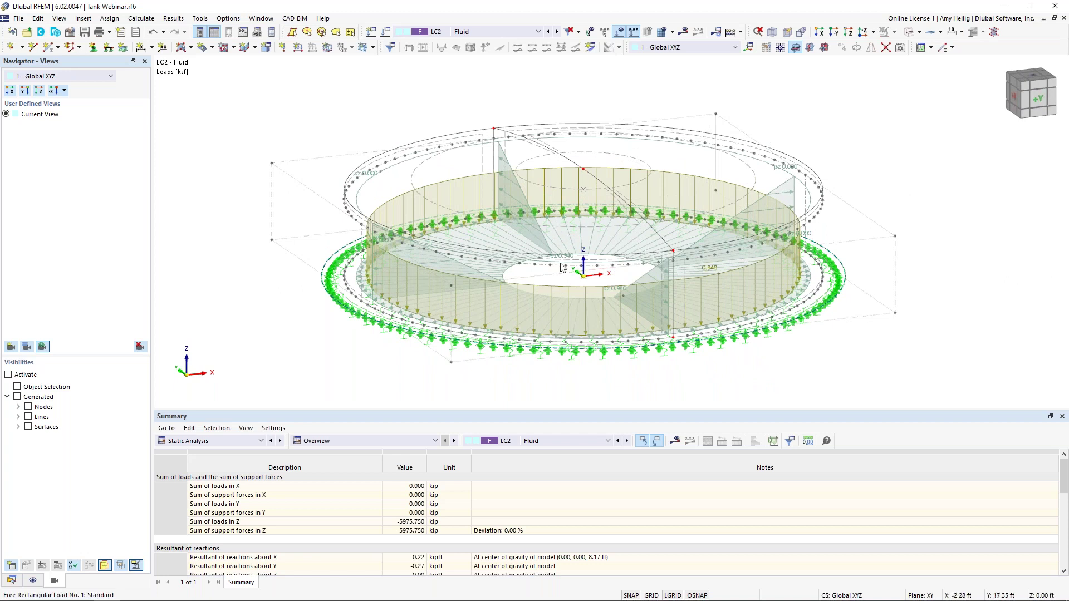
{"action": "left_click", "coordinate": [619, 38]}
{"action": "left_click", "coordinate": [683, 31]}
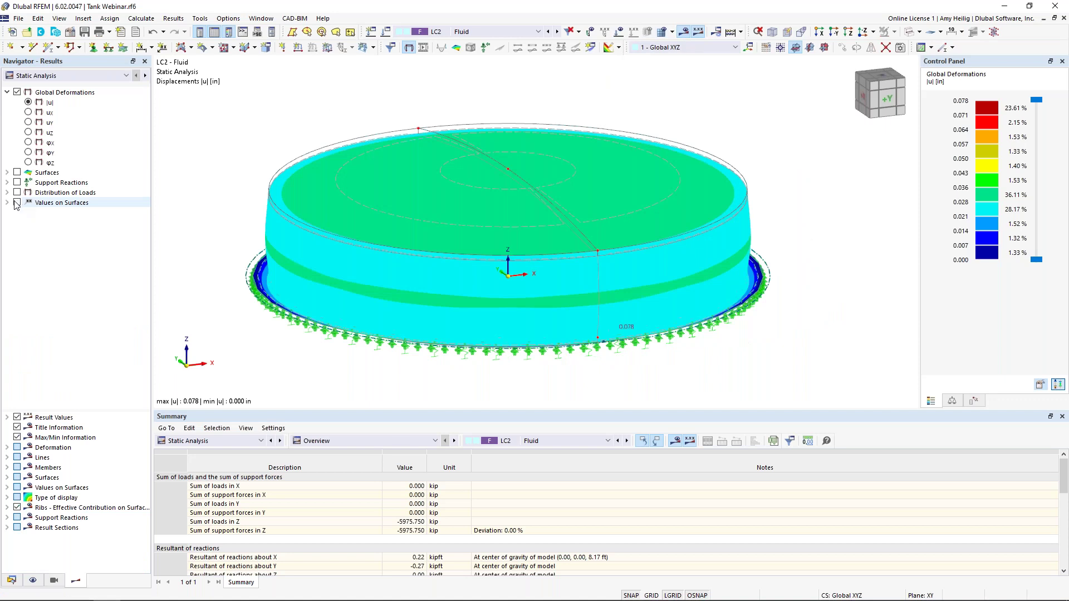
Display LC2's load distribution on the 2D surface elements as local pz, with the FE mesh node loads hidden.
{"action": "left_click", "coordinate": [7, 194]}
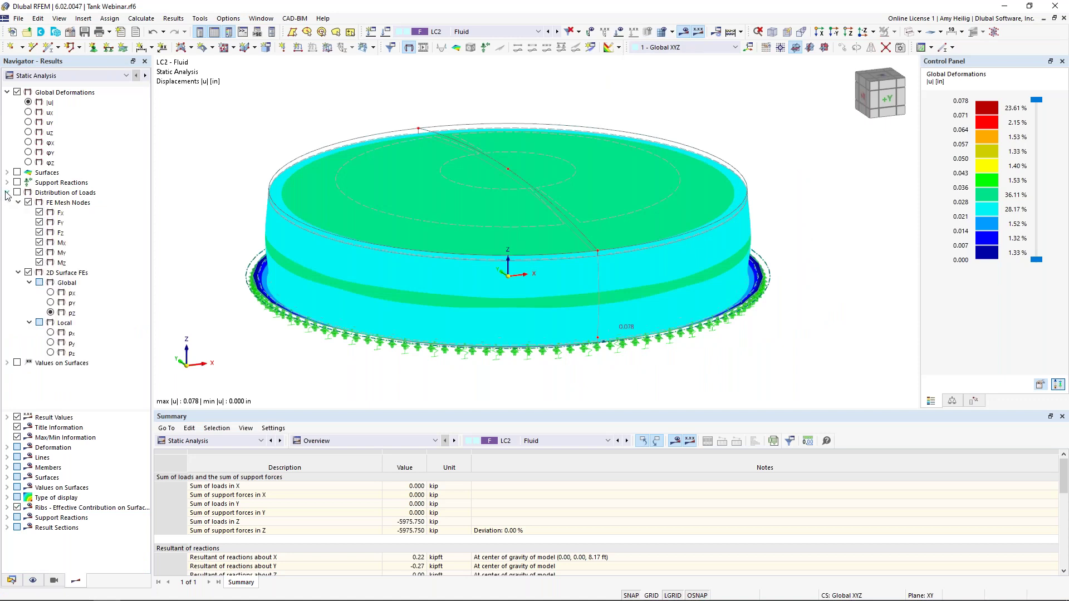
{"action": "left_click", "coordinate": [18, 192]}
{"action": "left_click", "coordinate": [28, 204]}
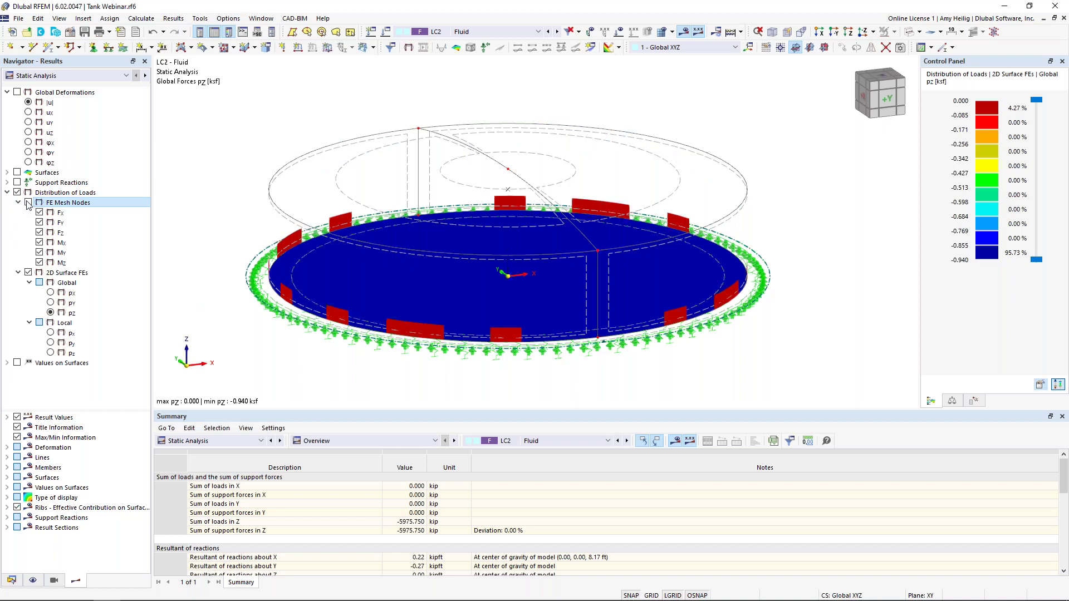
{"action": "left_click", "coordinate": [50, 353]}
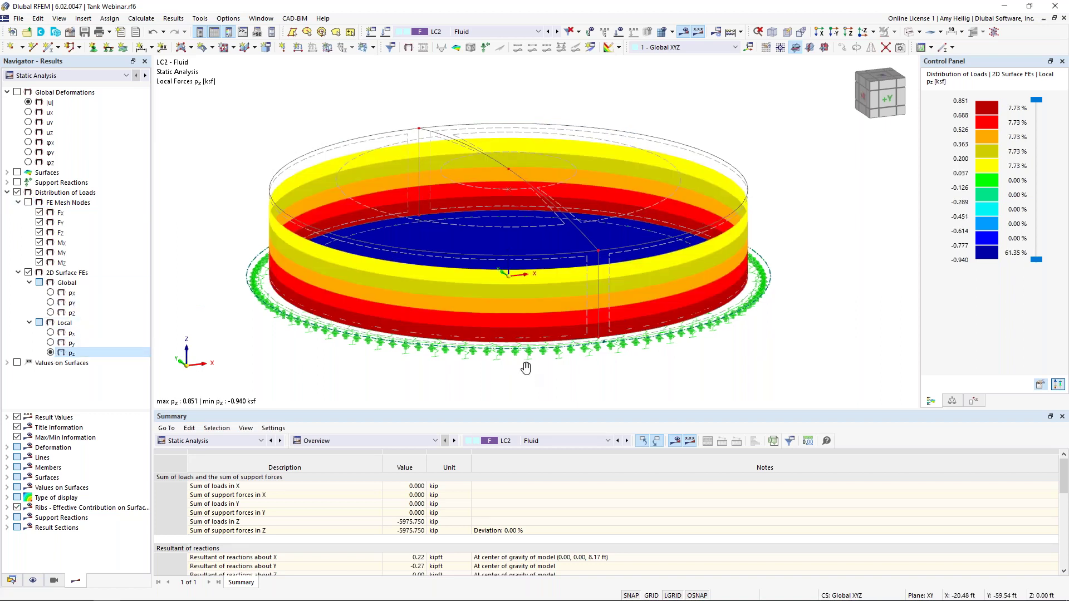
{"action": "middle_click_drag", "start_coordinate": [526, 367], "coordinate": [525, 354], "text": "ctrl"}
{"action": "scroll", "coordinate": [523, 352], "scroll_direction": "up", "scroll_amount": 2}
{"action": "scroll", "coordinate": [523, 354], "scroll_direction": "down", "scroll_amount": 1}
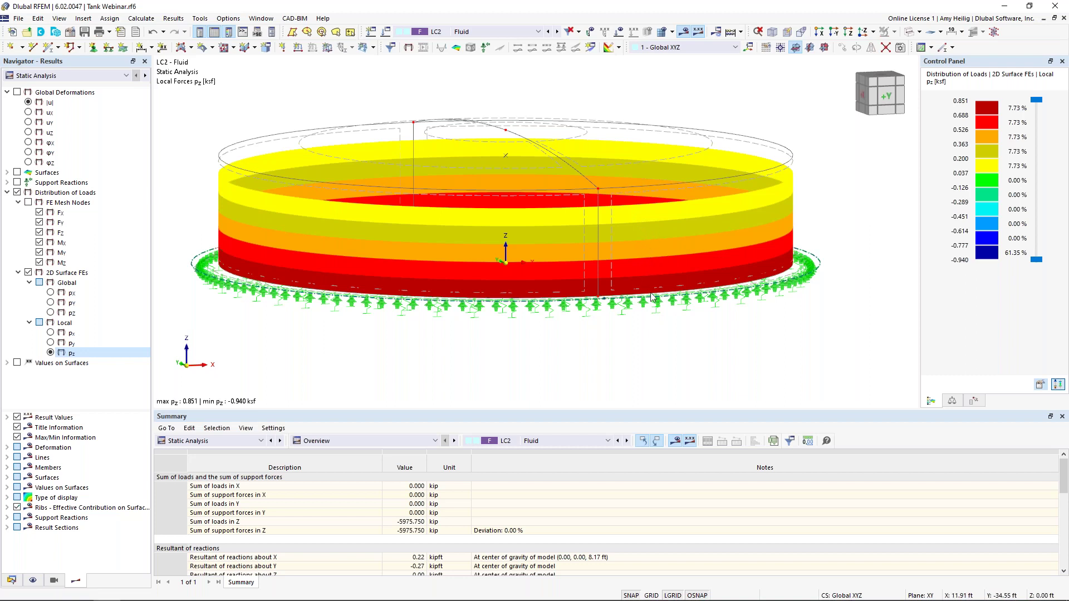
{"action": "middle_click_drag", "start_coordinate": [651, 315], "coordinate": [719, 359], "text": "ctrl"}
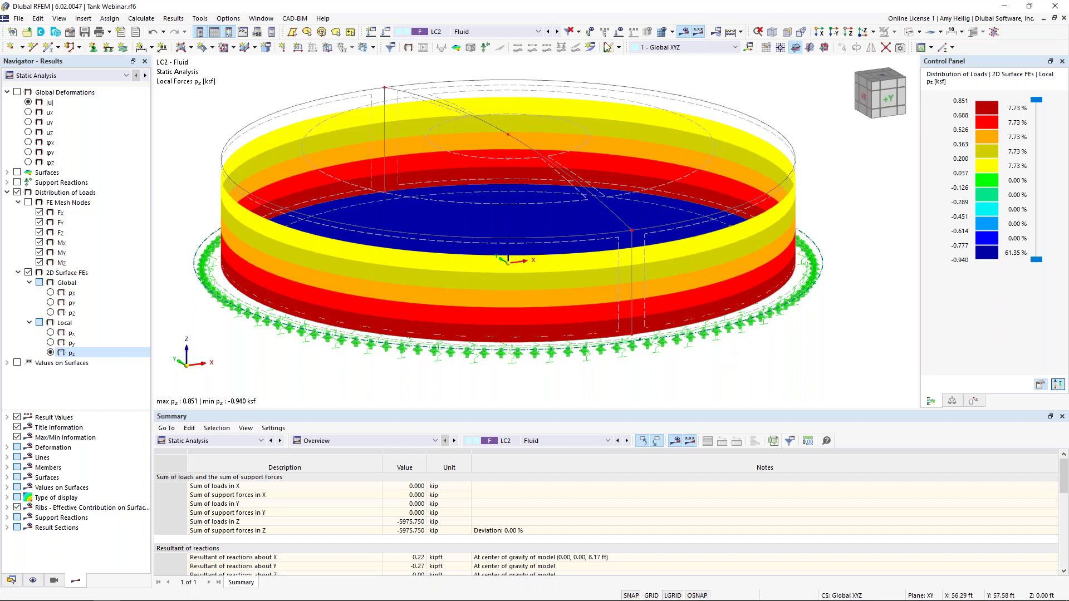
Examine the local pz load distribution for load cases LC3 Soil, LC4 Snow and LC5 Wind.
{"action": "left_click", "coordinate": [559, 33]}
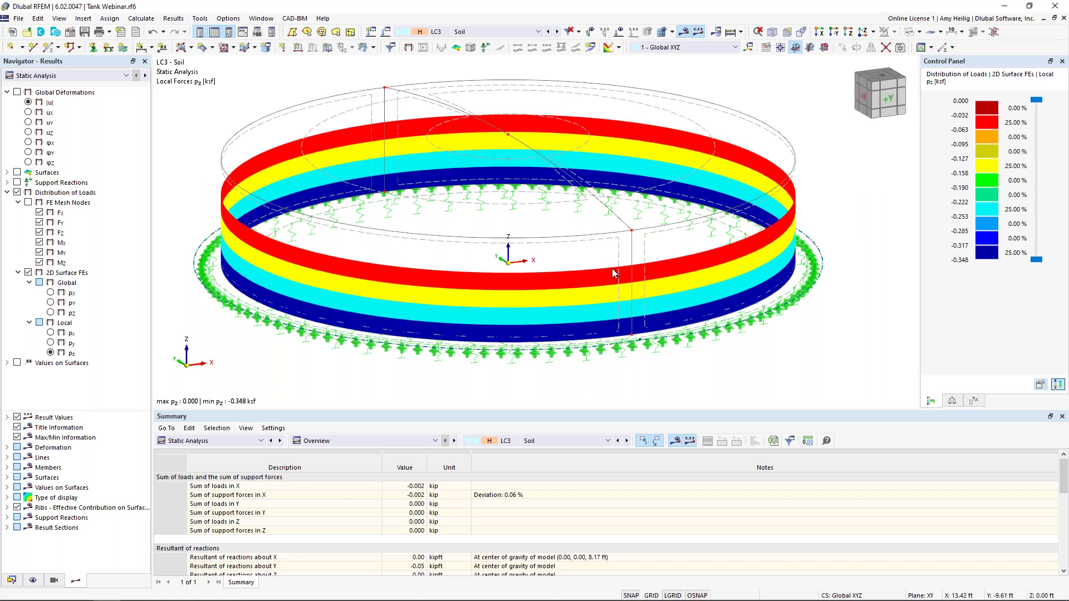
{"action": "mouse_move", "coordinate": [612, 268]}
{"action": "middle_mouse_down", "text": "ctrl"}
{"action": "mouse_move", "coordinate": [576, 231]}
{"action": "mouse_move", "coordinate": [622, 262]}
{"action": "middle_mouse_up", "text": "ctrl"}
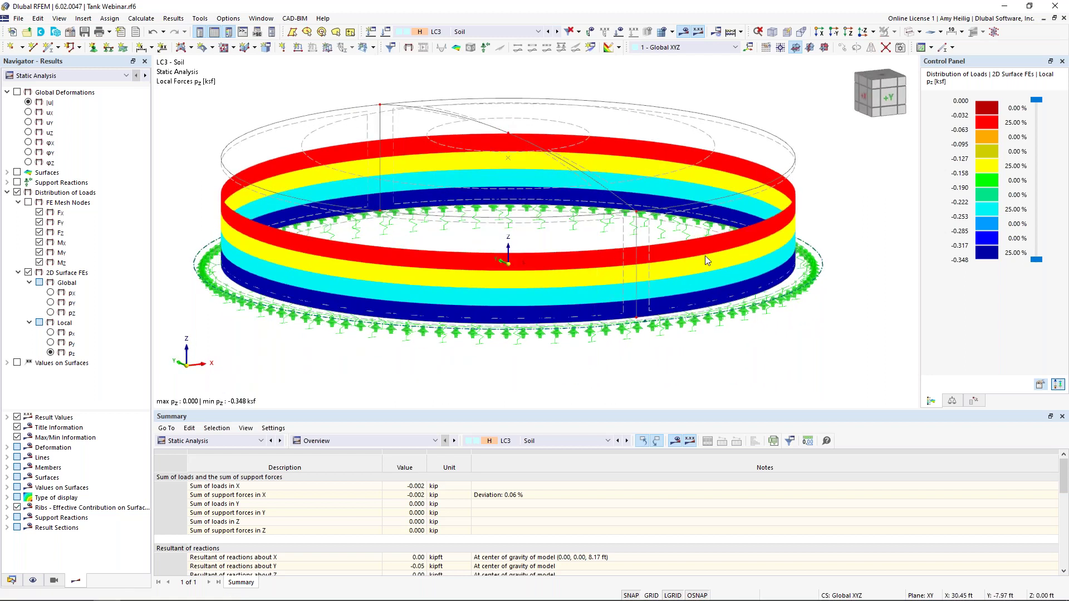
{"action": "left_click", "coordinate": [558, 32]}
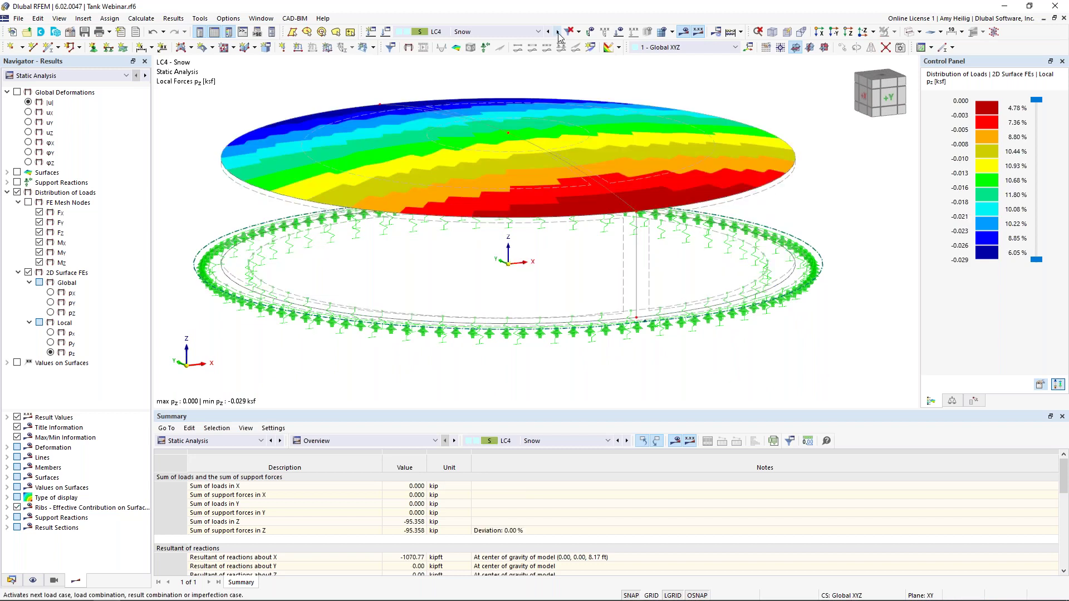
{"action": "left_click", "coordinate": [557, 33]}
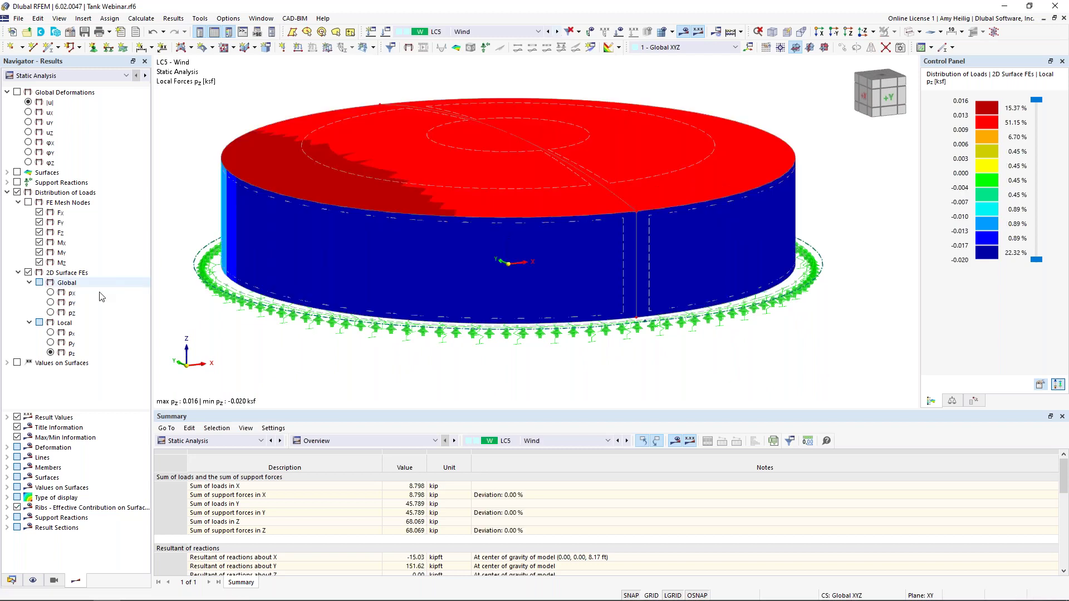
Show the wind load distribution in the global pX direction and examine it around the tank wall.
{"action": "left_click", "coordinate": [50, 293]}
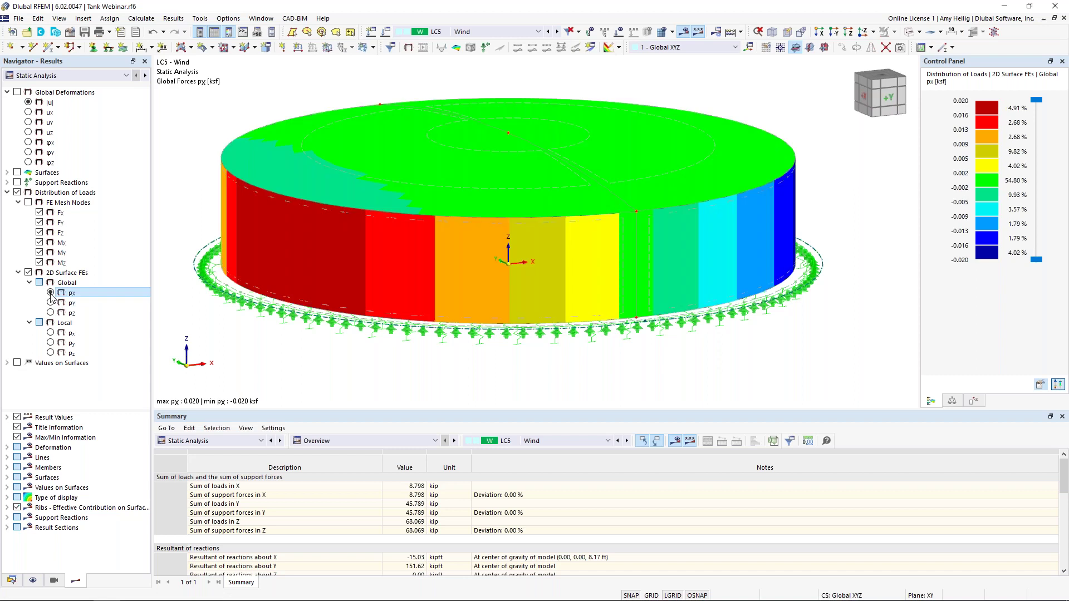
{"action": "middle_click_drag", "start_coordinate": [412, 379], "coordinate": [477, 354]}
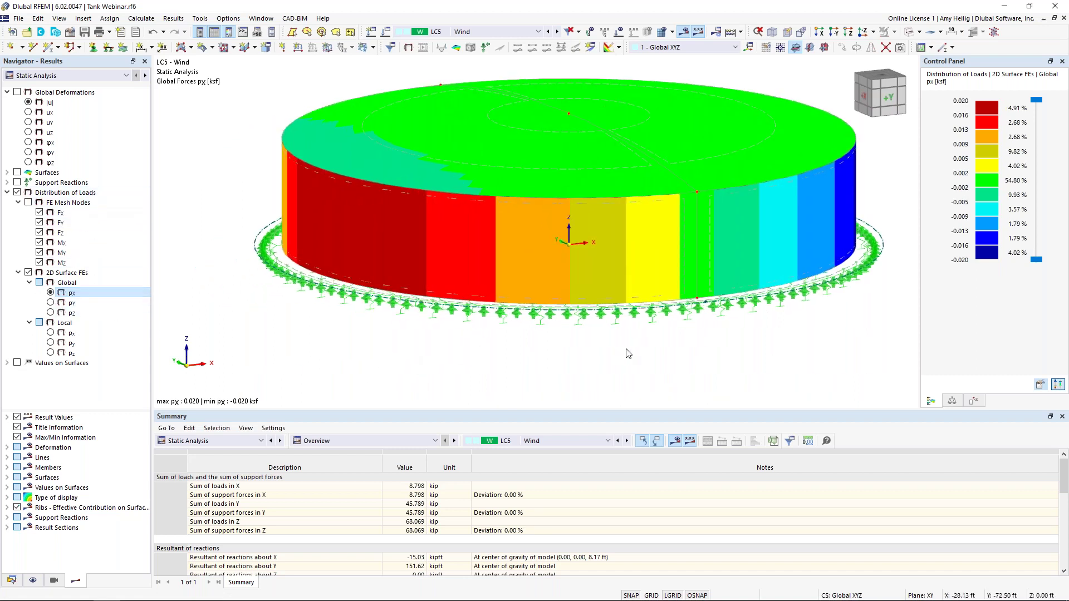
{"action": "middle_click_drag", "start_coordinate": [623, 373], "coordinate": [648, 372]}
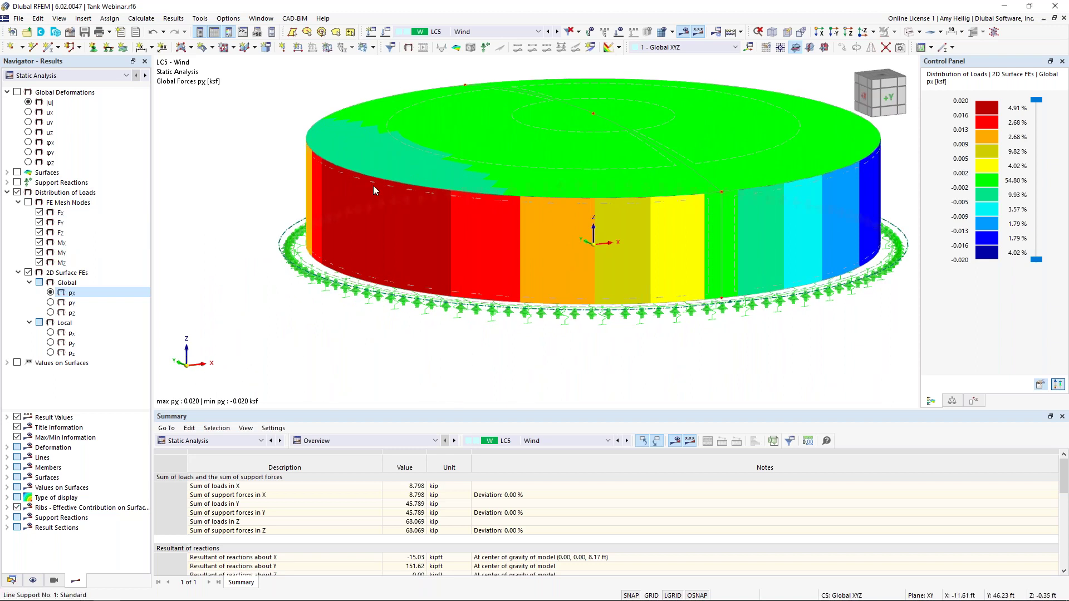
{"action": "middle_click_drag", "start_coordinate": [731, 334], "coordinate": [760, 338], "text": "ctrl"}
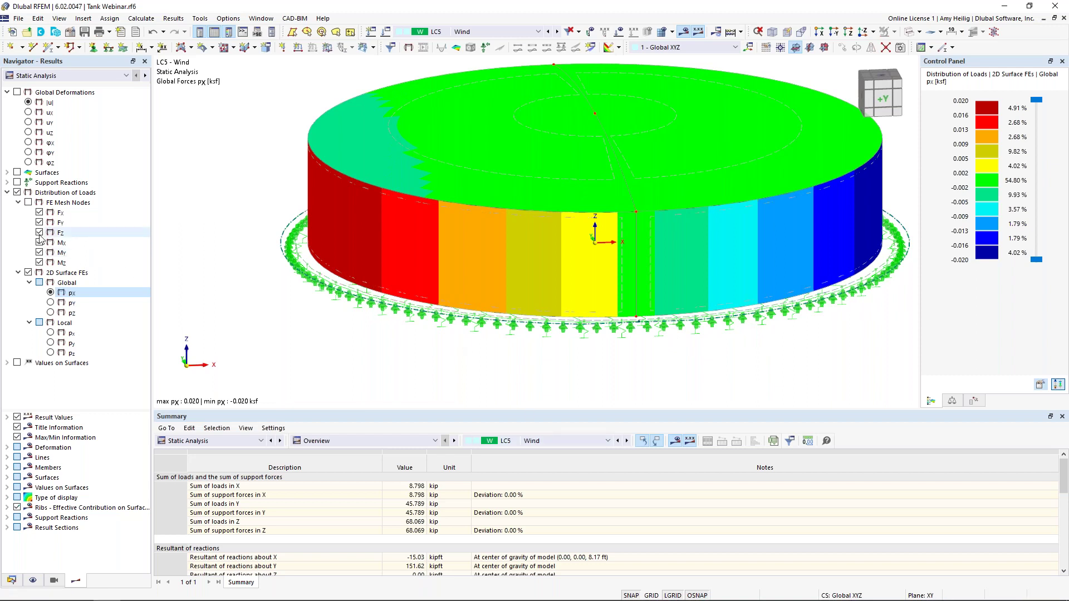
Hide the load distribution and display the surfaces' basic internal moments mx and my for LC5 Wind.
{"action": "left_click", "coordinate": [7, 193]}
{"action": "left_click", "coordinate": [17, 193]}
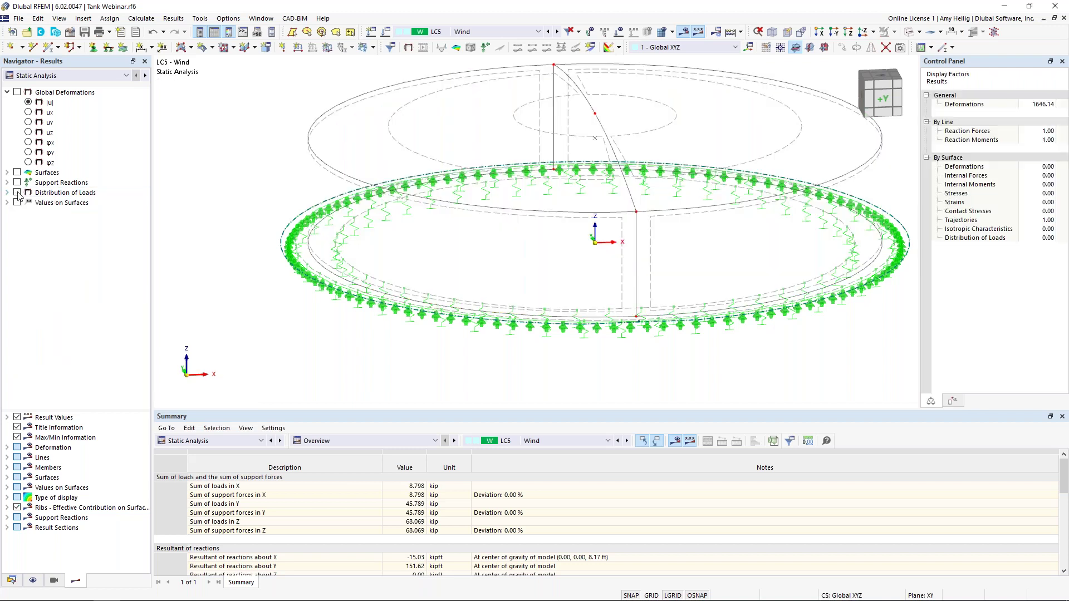
{"action": "left_click", "coordinate": [7, 172]}
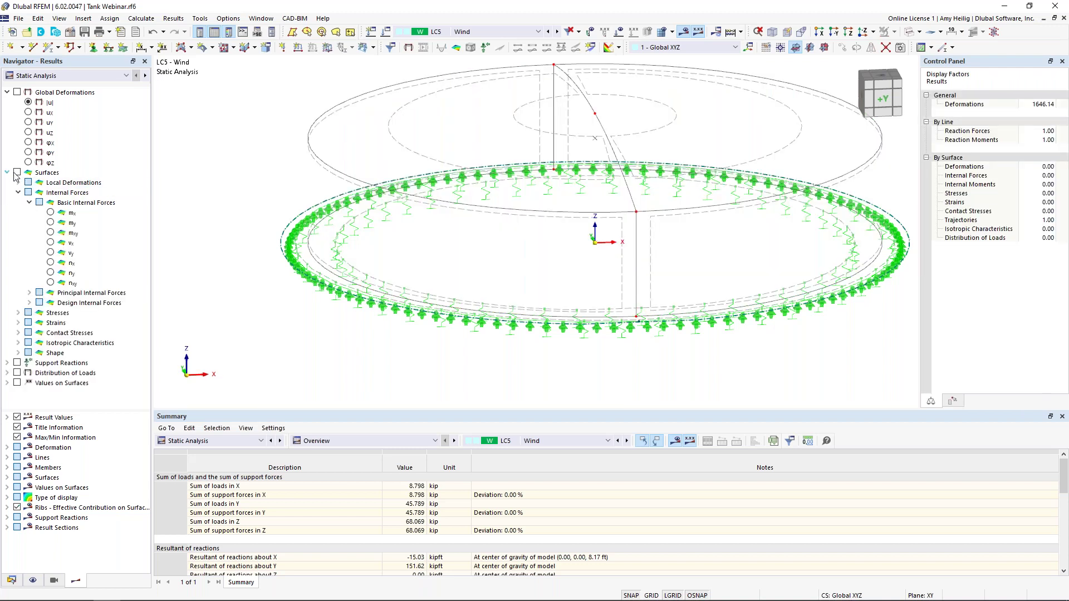
{"action": "left_click", "coordinate": [17, 172]}
{"action": "left_click", "coordinate": [51, 213]}
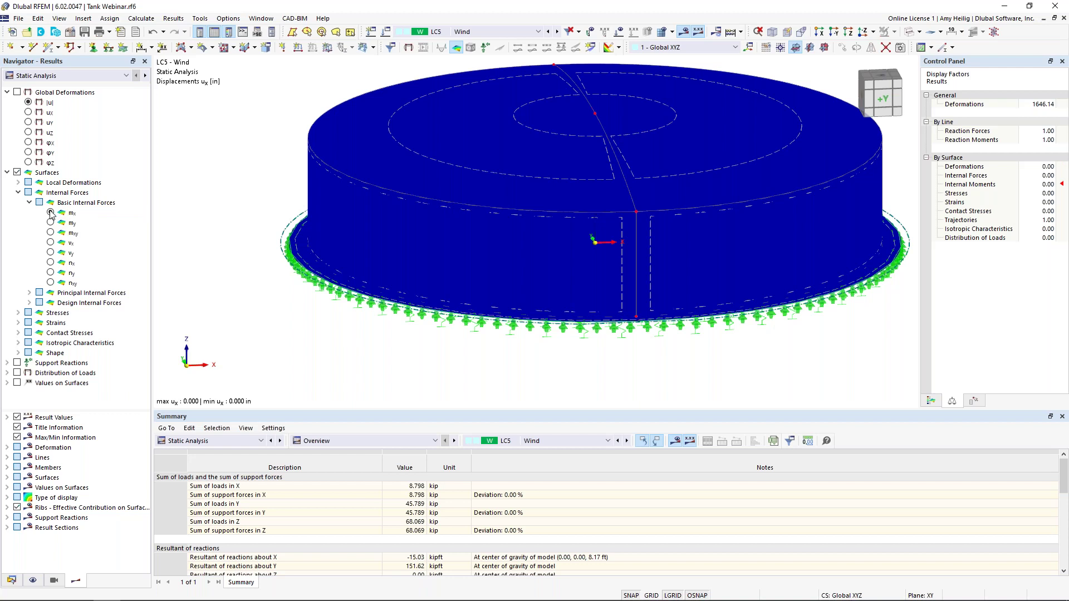
{"action": "left_click", "coordinate": [50, 222]}
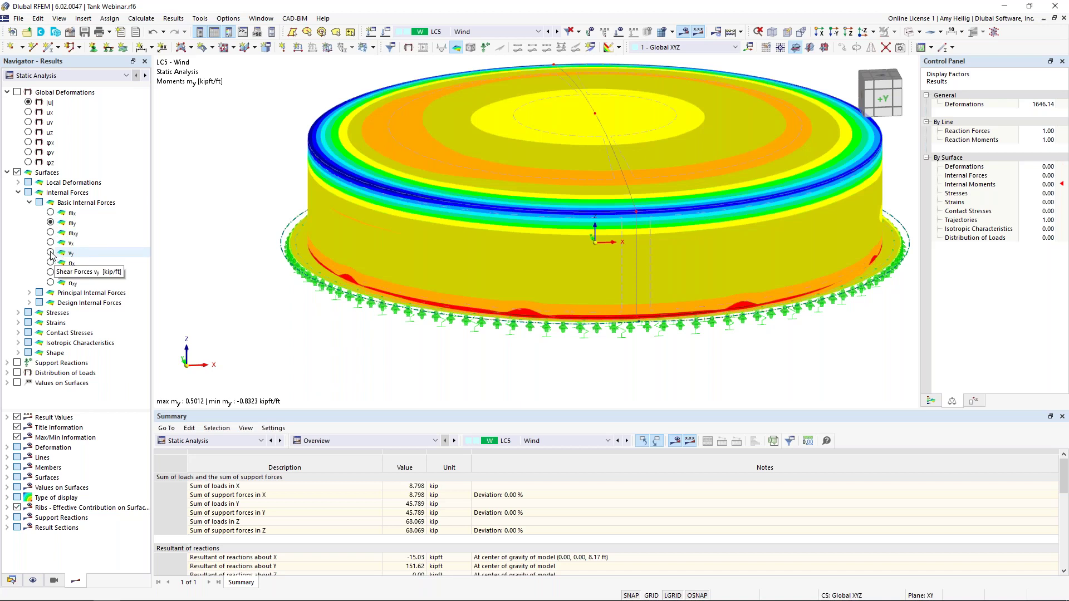
Display the surfaces' shear forces vx for LC5 and list the results by surface in an enlarged results table.
{"action": "left_click", "coordinate": [51, 243]}
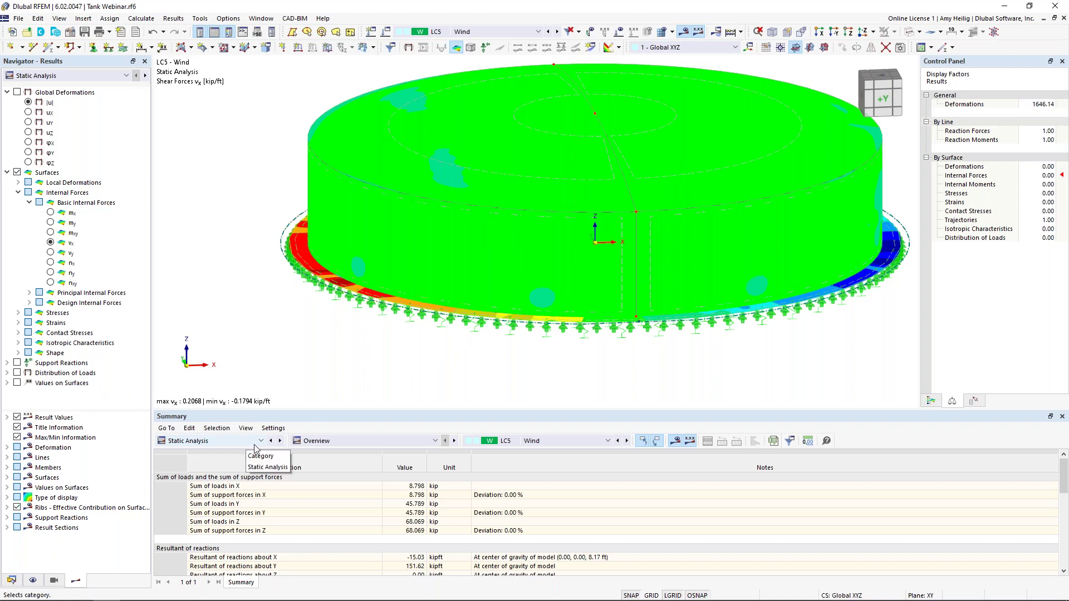
{"action": "left_click", "coordinate": [318, 441]}
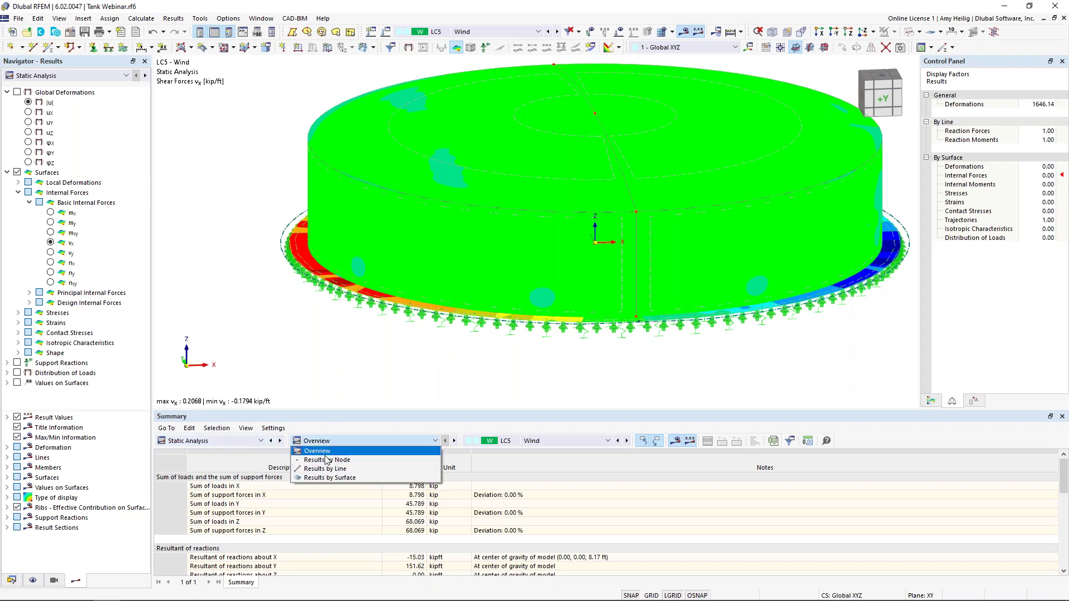
{"action": "left_click", "coordinate": [337, 477]}
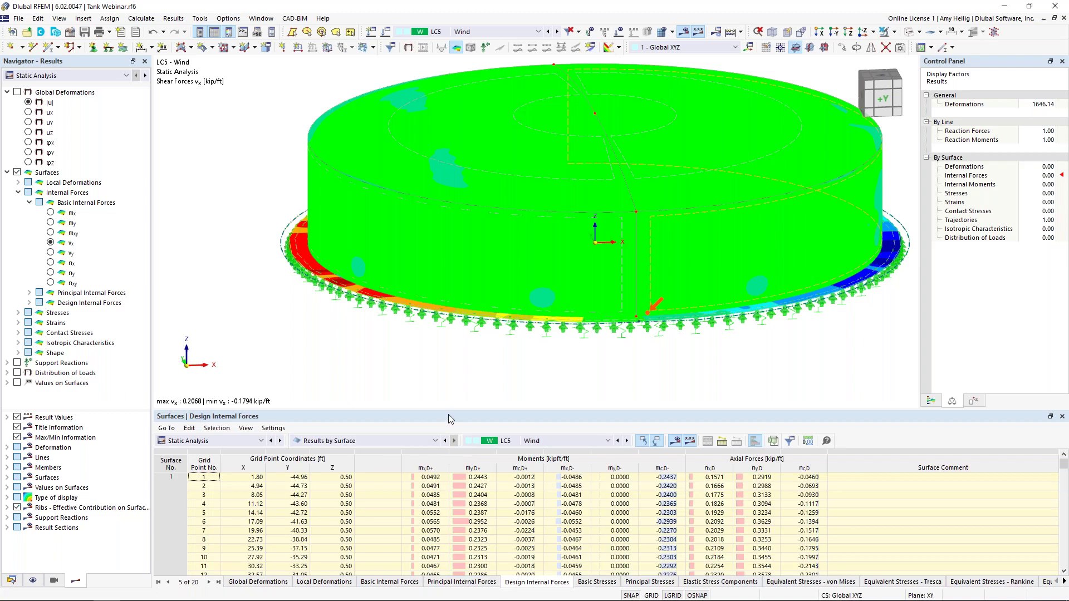
{"action": "left_click_drag", "start_coordinate": [451, 405], "coordinate": [451, 366]}
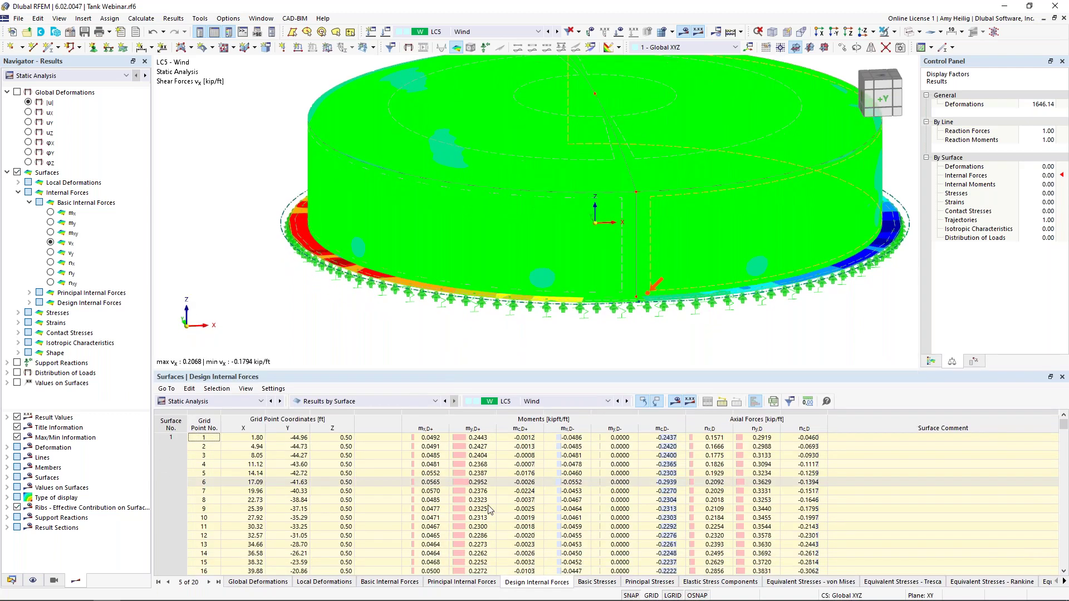
Switch the results to load combination CO8 (1.20D + 1.20F + 1.60H + S + 0.50W).
{"action": "left_click", "coordinate": [568, 401]}
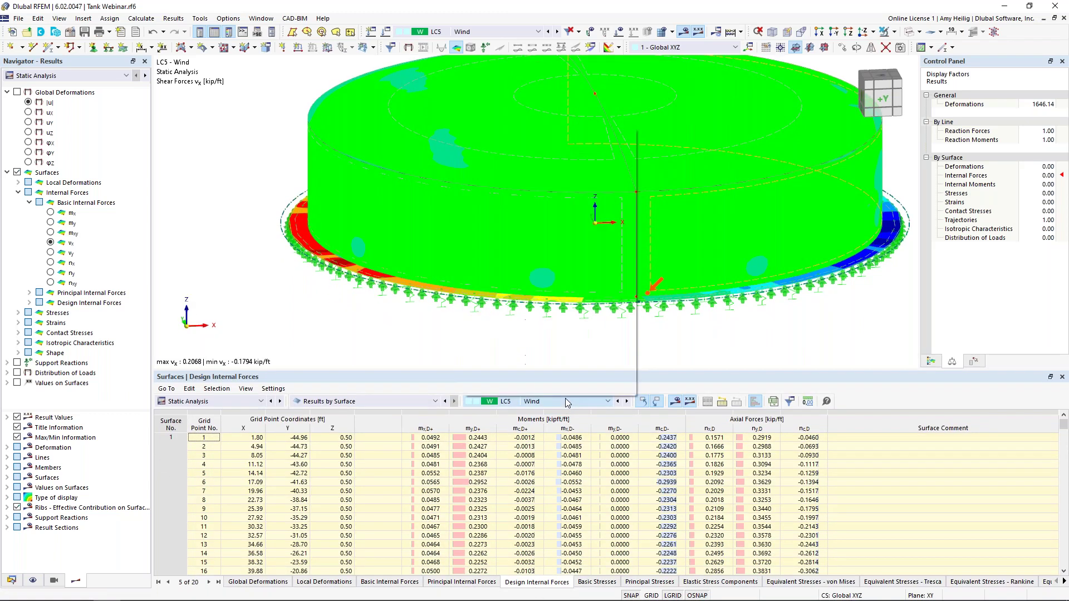
{"action": "left_click", "coordinate": [569, 257]}
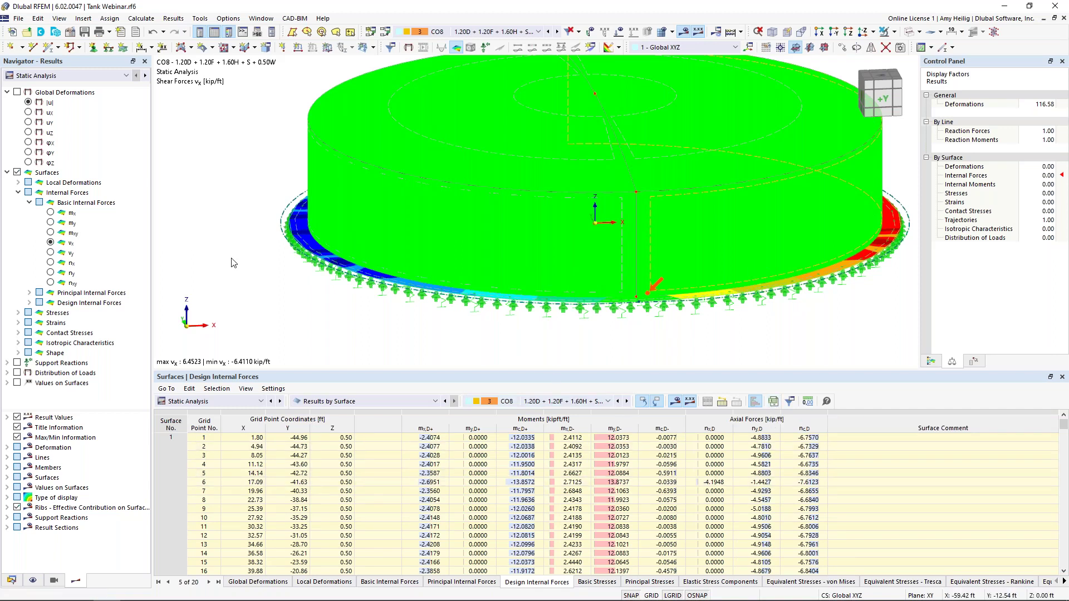
{"action": "left_click", "coordinate": [8, 173]}
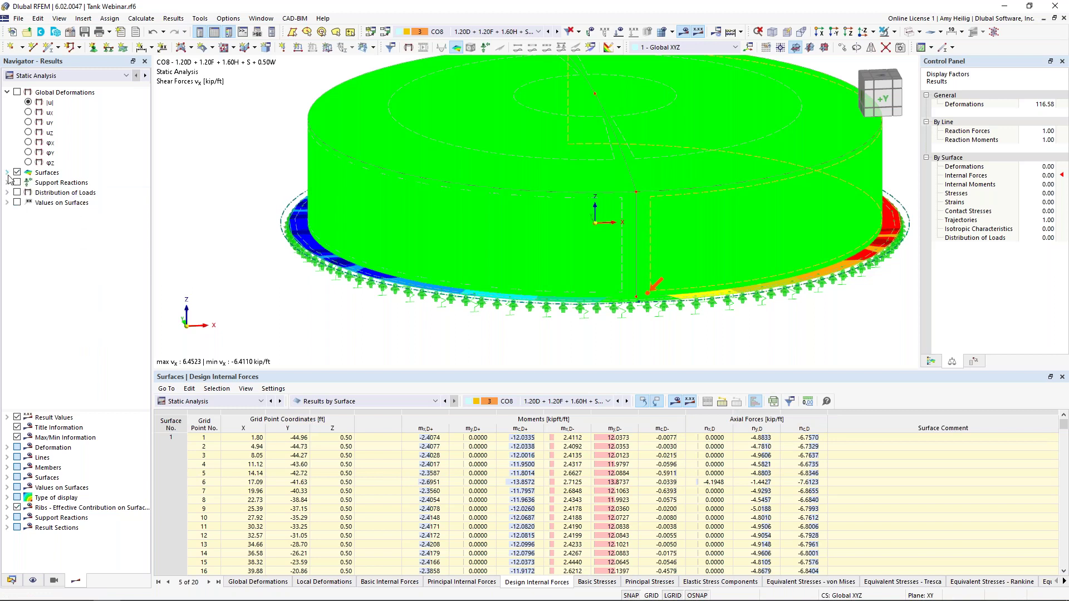
{"action": "left_click", "coordinate": [7, 172]}
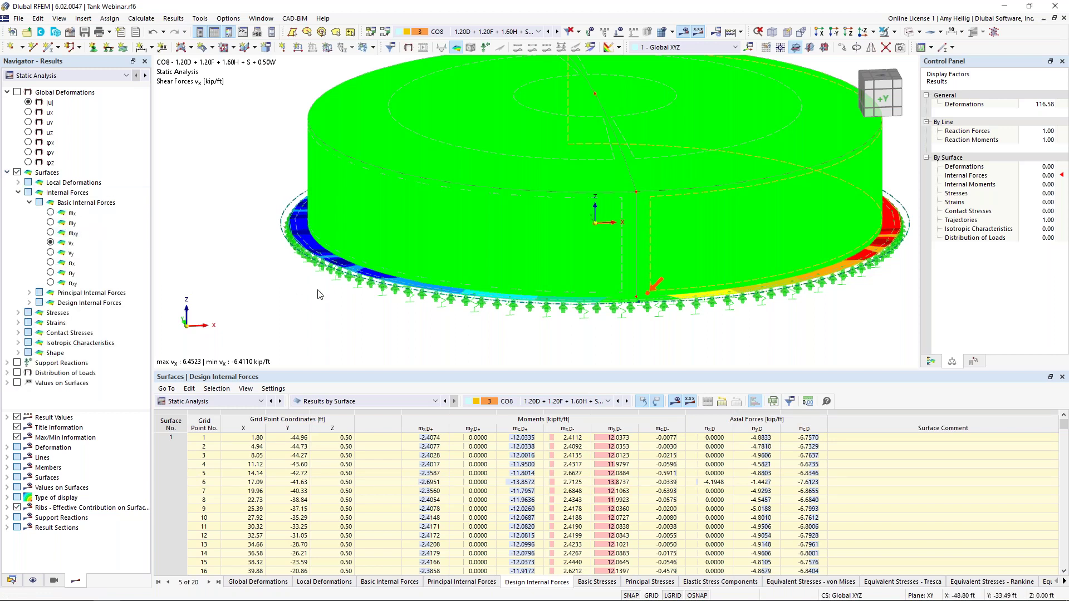
Create a result section of type Line along roof lines 7 and 8, shown in the Local in +z direction.
{"action": "scroll", "coordinate": [307, 308], "scroll_direction": "down", "scroll_amount": 3}
{"action": "middle_click_drag", "start_coordinate": [307, 308], "coordinate": [366, 308], "text": "ctrl"}
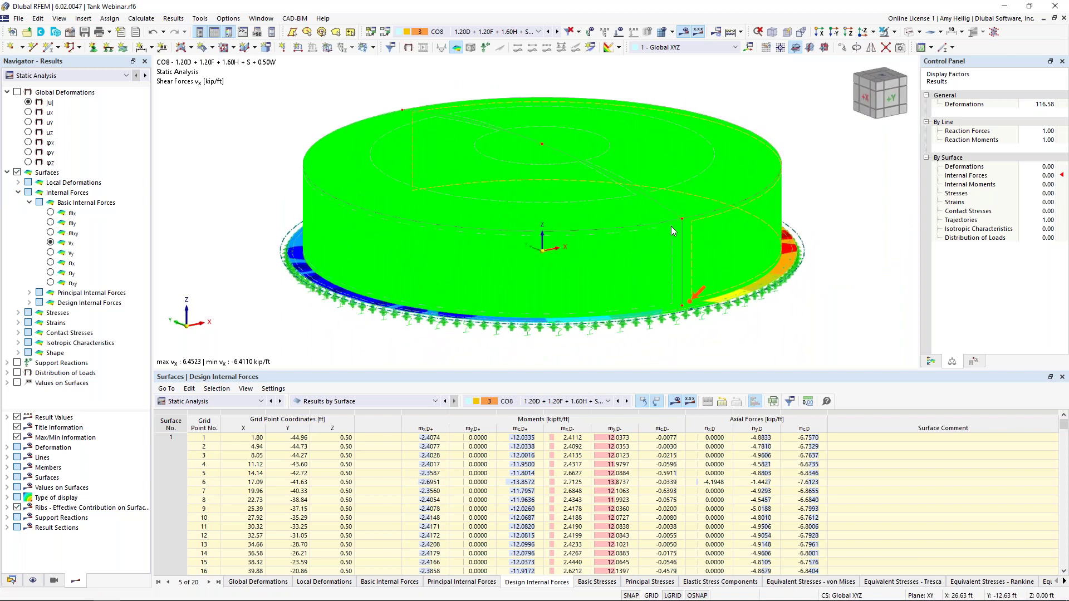
{"action": "left_click", "coordinate": [593, 51]}
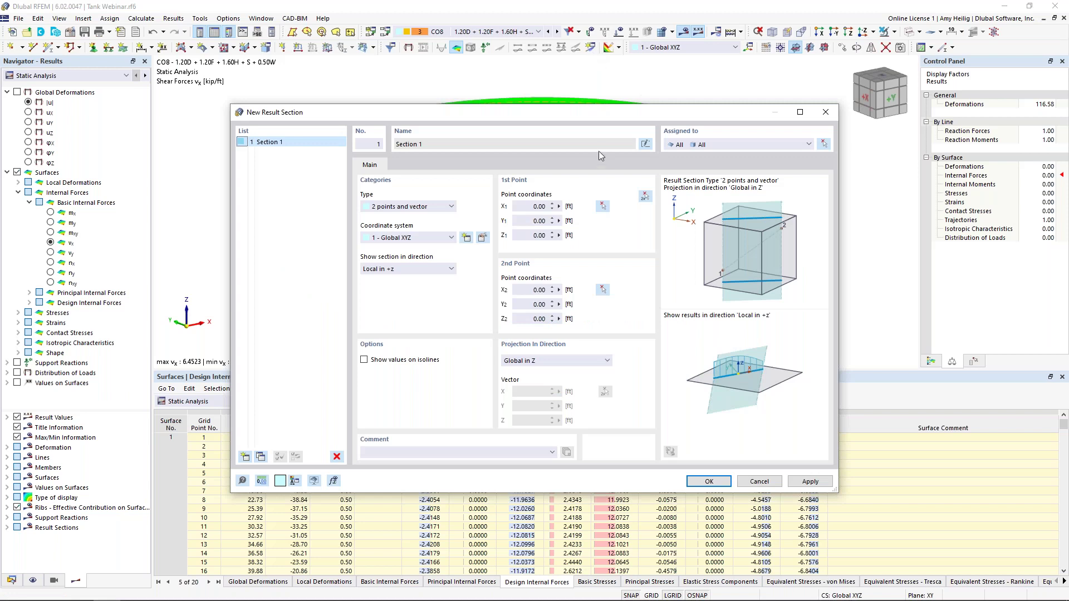
{"action": "left_click", "coordinate": [413, 207]}
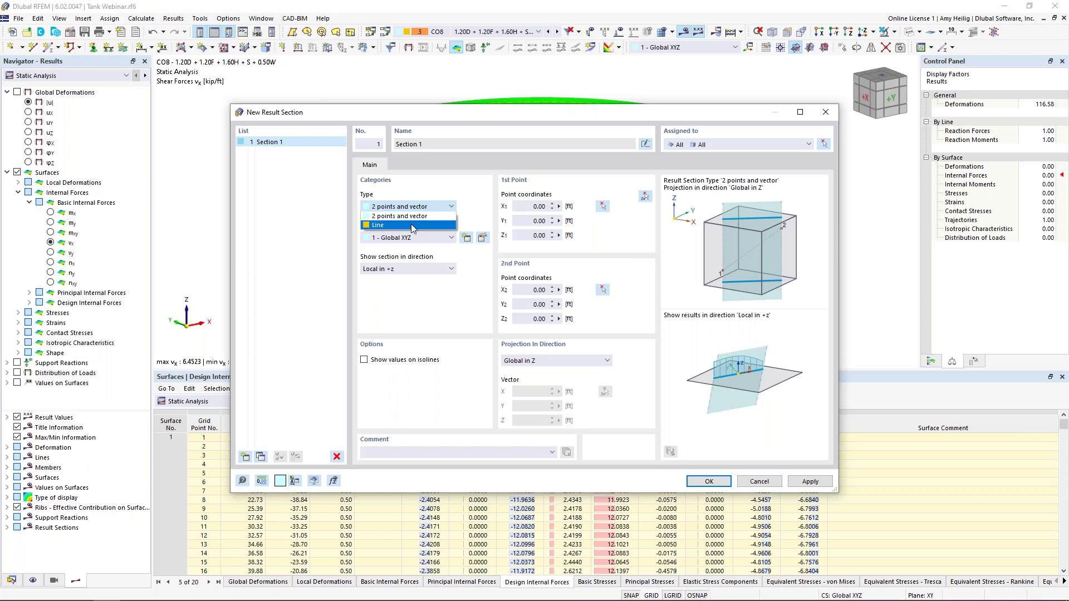
{"action": "left_click", "coordinate": [413, 226]}
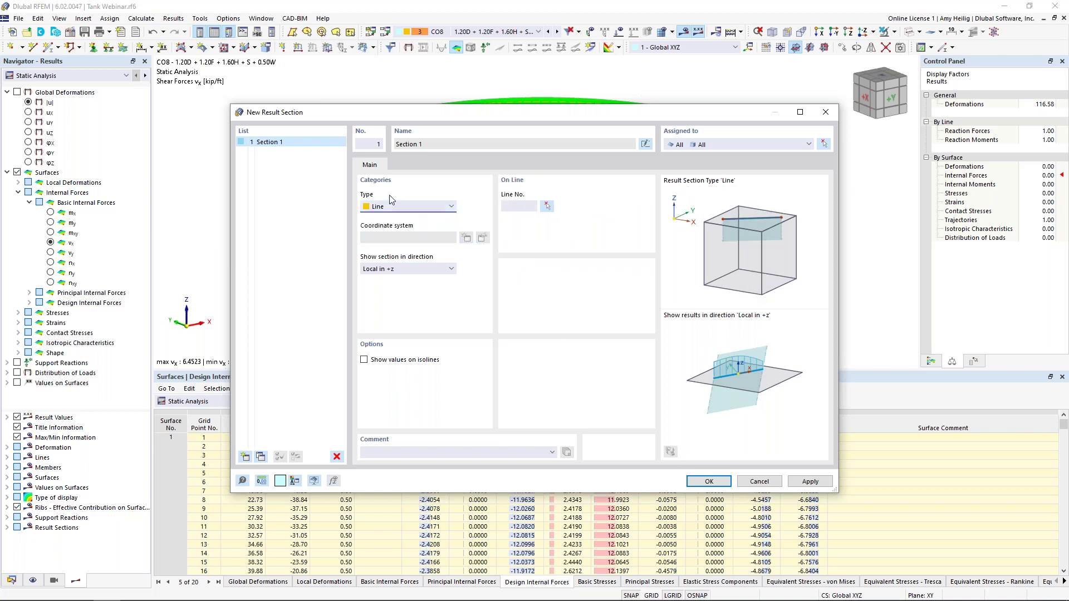
{"action": "left_click", "coordinate": [544, 206]}
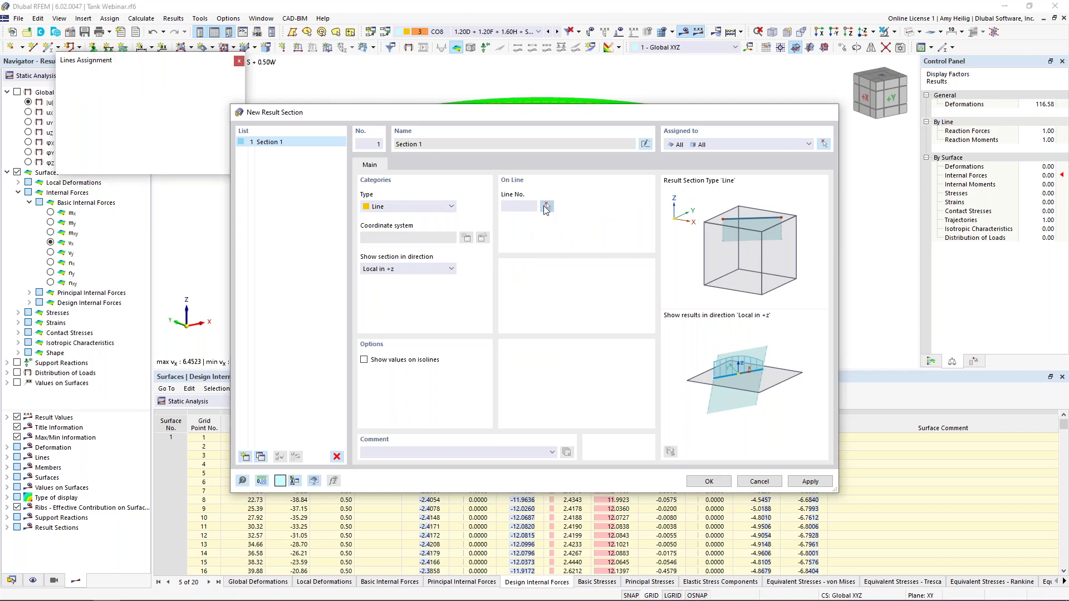
{"action": "left_click", "coordinate": [595, 165]}
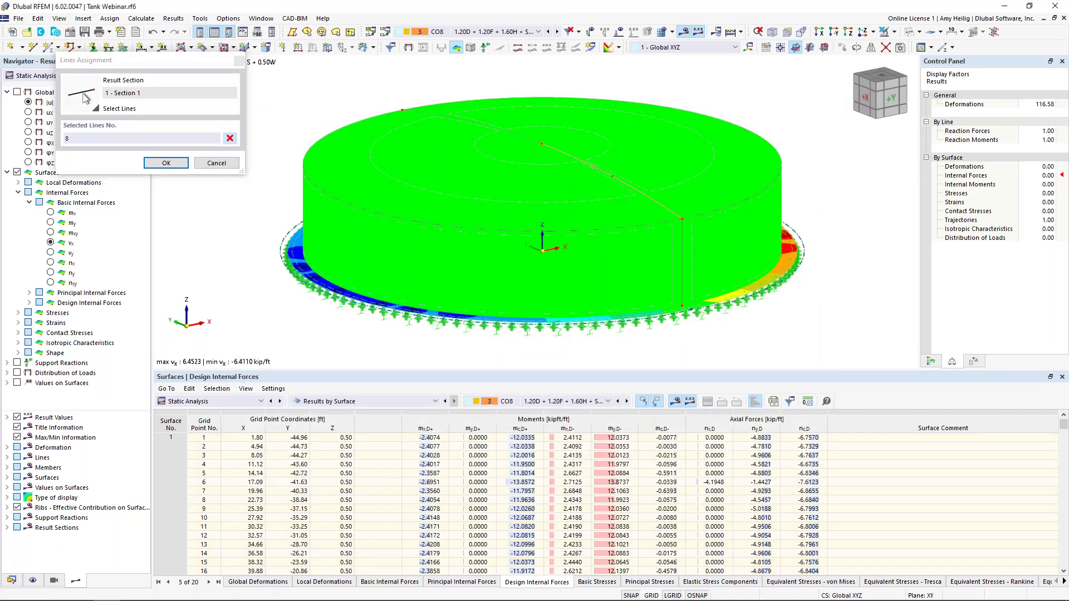
{"action": "left_click", "coordinate": [529, 138]}
{"action": "left_click", "coordinate": [165, 163]}
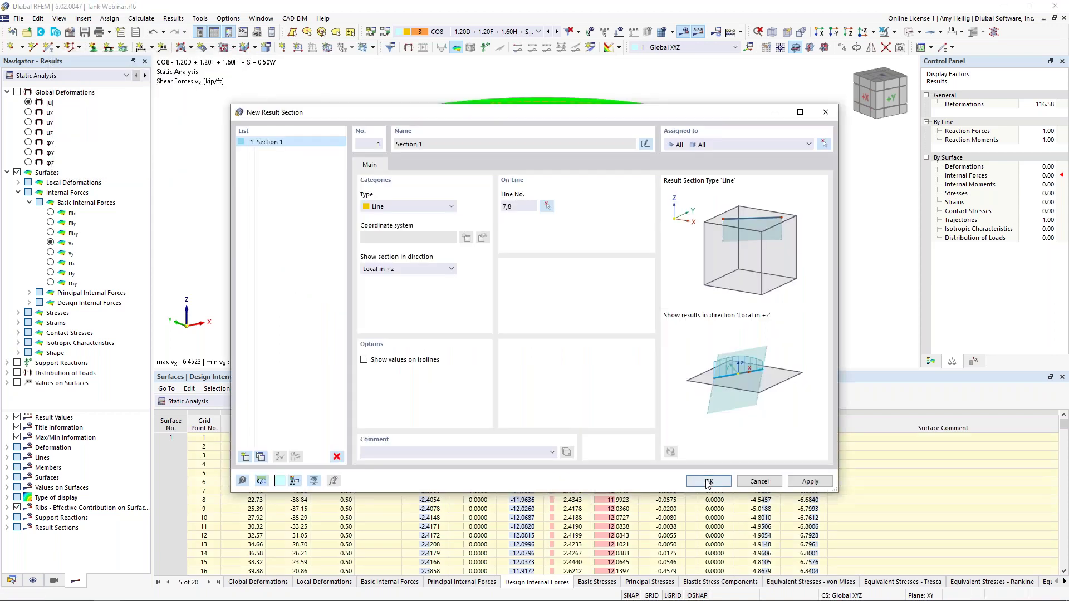
{"action": "left_click", "coordinate": [708, 482]}
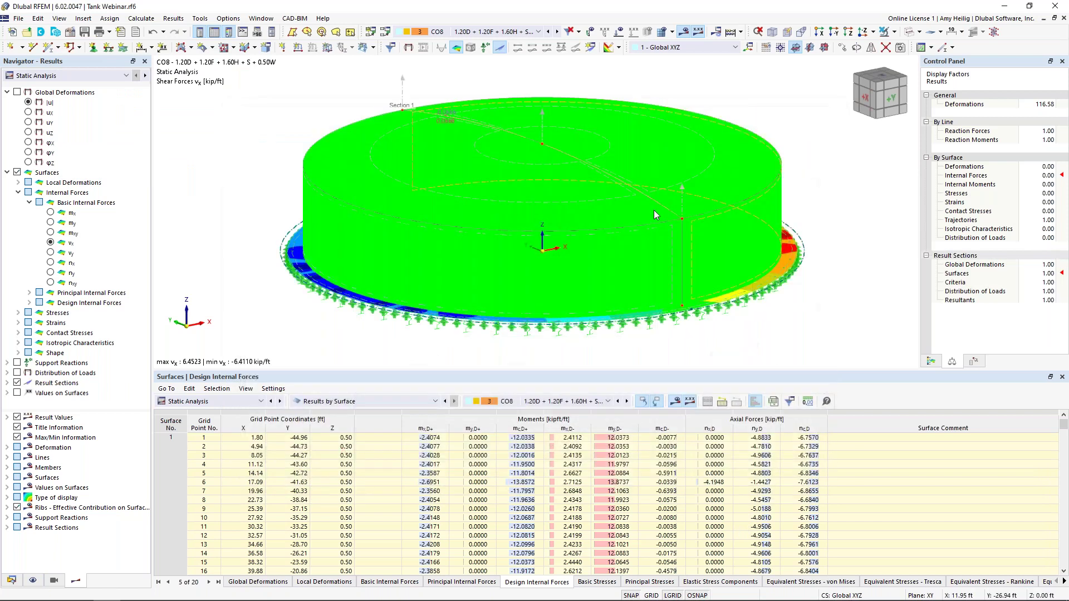
Turn off the results on surfaces and display the basic moments mx and my along the roof result section.
{"action": "left_click", "coordinate": [619, 48]}
{"action": "left_click", "coordinate": [631, 107]}
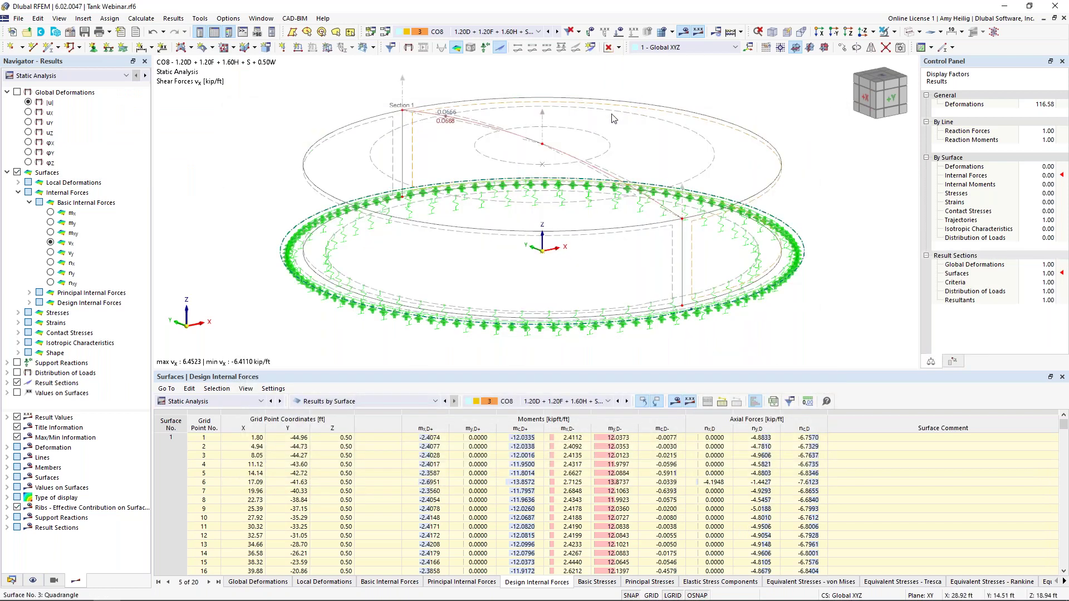
{"action": "left_click", "coordinate": [50, 212]}
{"action": "left_click", "coordinate": [51, 222]}
{"action": "middle_click_drag", "start_coordinate": [510, 184], "coordinate": [575, 191]}
{"action": "scroll", "coordinate": [441, 191], "scroll_direction": "up", "scroll_amount": 2}
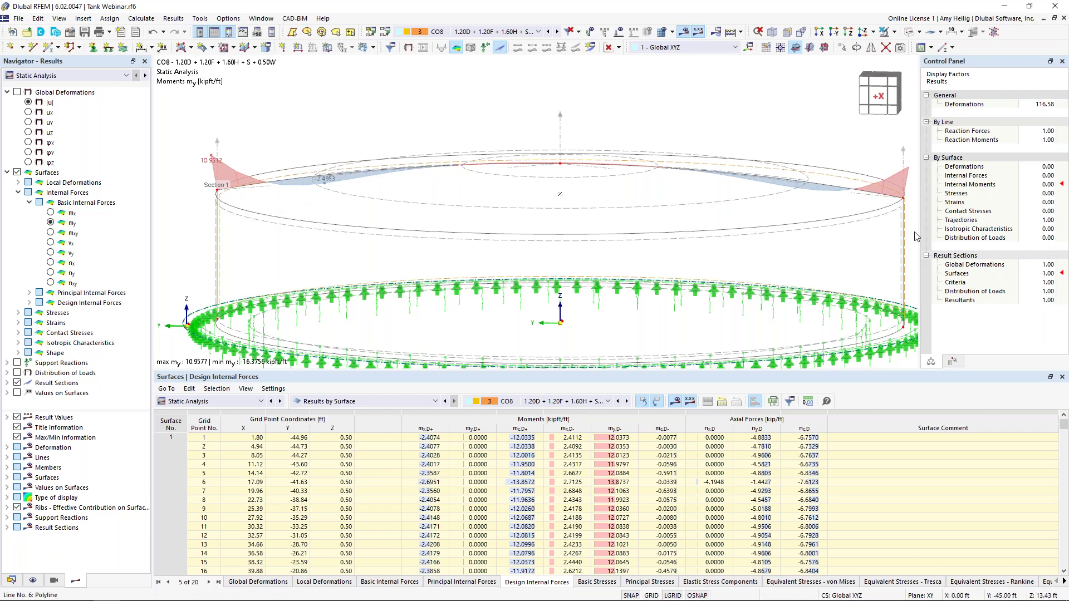
Set the display factor for surface results on result sections to 1.75.
{"action": "left_click", "coordinate": [1039, 274]}
{"action": "left_click", "coordinate": [1053, 272]}
{"action": "left_click", "coordinate": [1053, 271]}
{"action": "left_click", "coordinate": [1053, 272]}
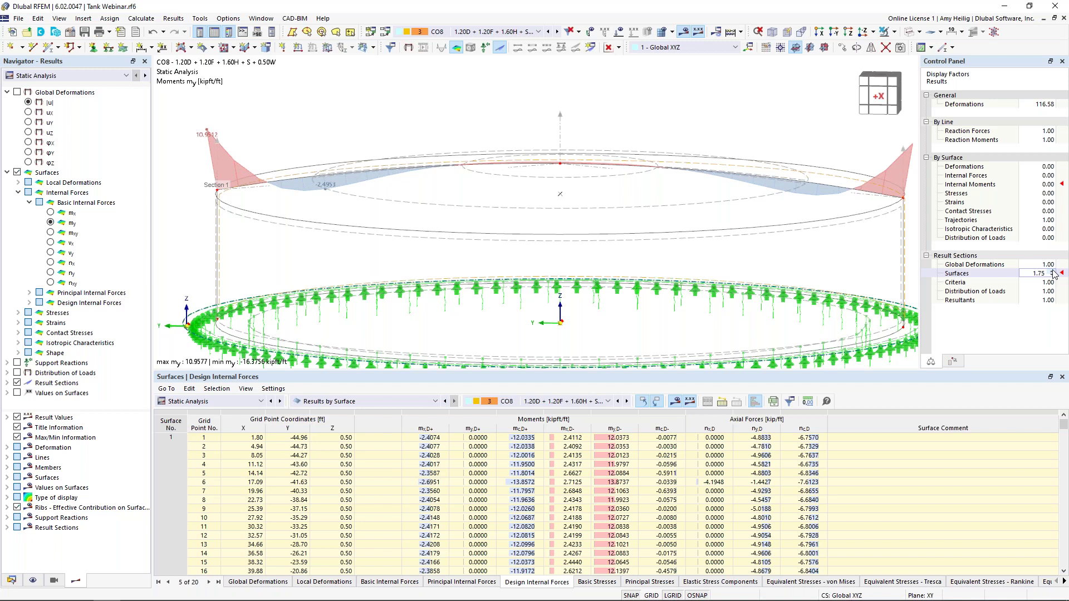
{"action": "scroll", "coordinate": [737, 220], "scroll_direction": "down", "scroll_amount": 4}
{"action": "middle_click_drag", "start_coordinate": [737, 220], "coordinate": [652, 245], "text": "ctrl"}
{"action": "middle_click_drag", "start_coordinate": [651, 245], "coordinate": [585, 245]}
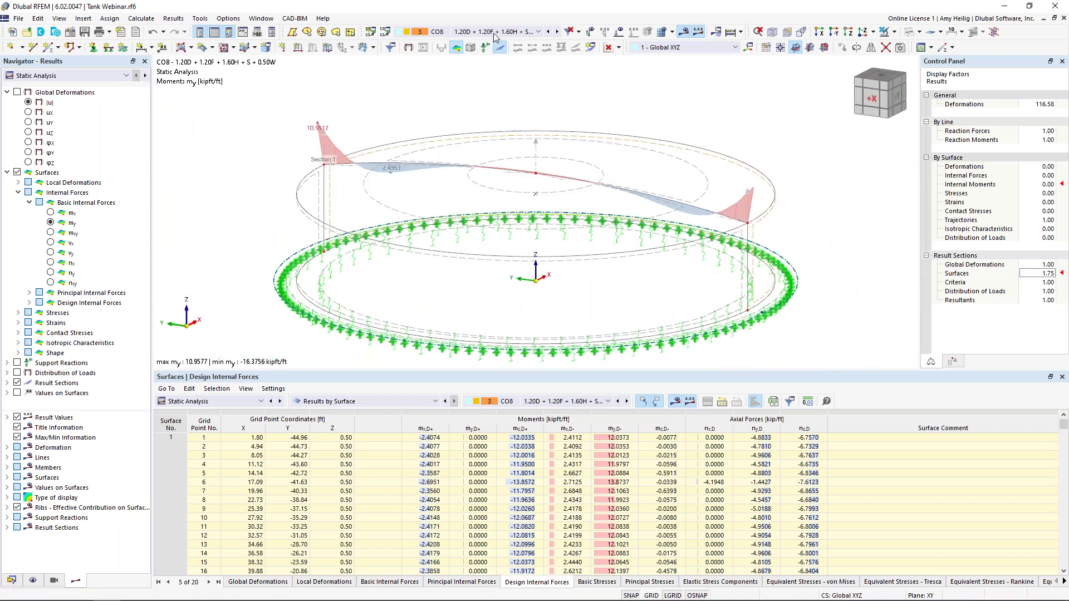
Examine the moment mx and the shear forces vx and vy along the roof result section.
{"action": "left_click", "coordinate": [50, 214]}
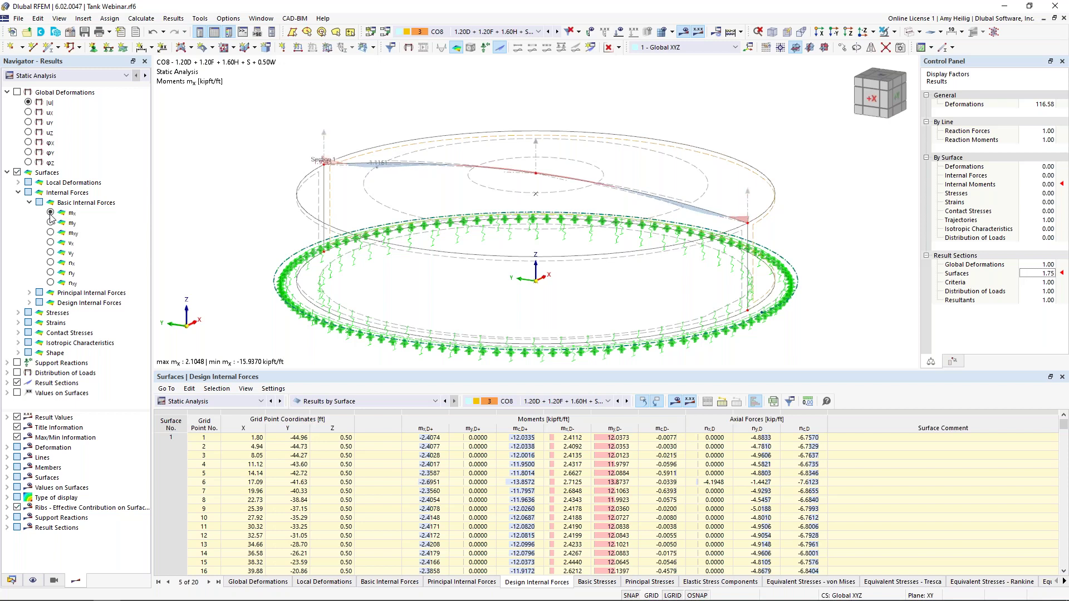
{"action": "left_click", "coordinate": [50, 243]}
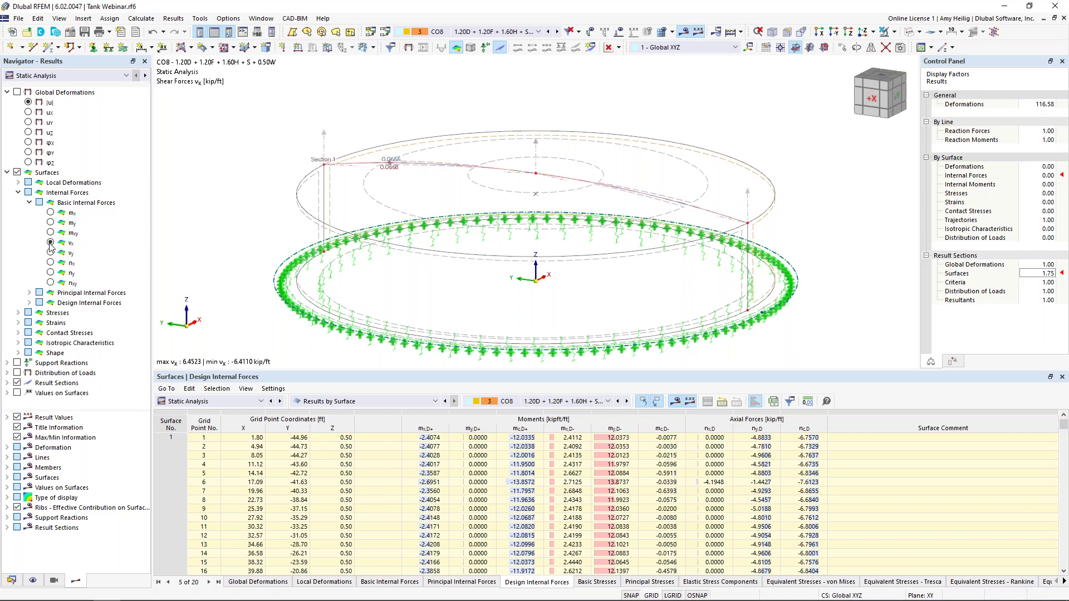
{"action": "left_click", "coordinate": [51, 253]}
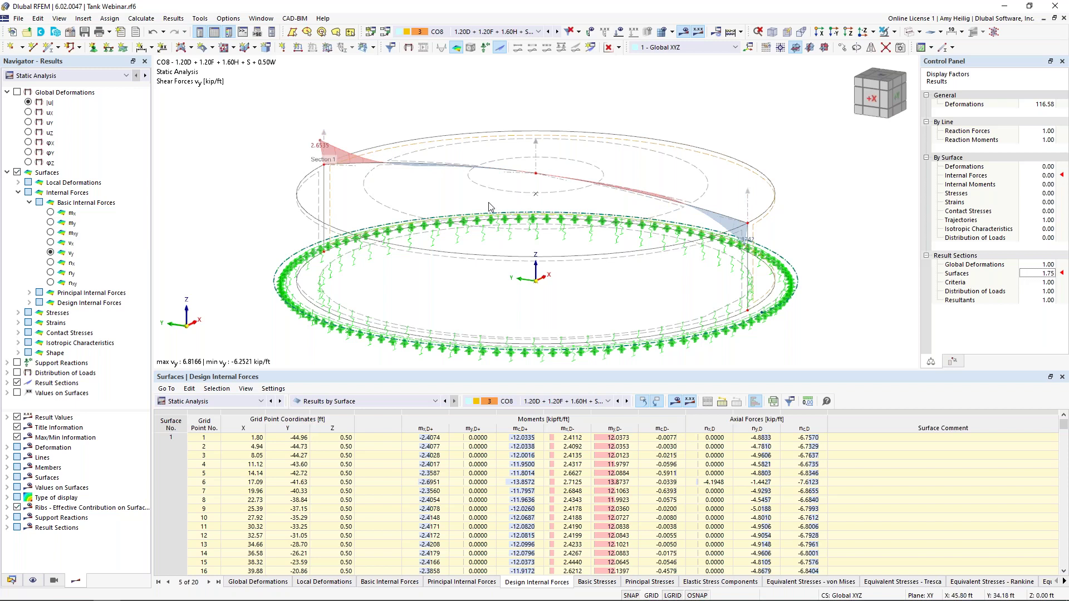
Open the result diagrams of the roof result section and add the basic internal forces mx and my.
{"action": "right_click", "coordinate": [537, 155]}
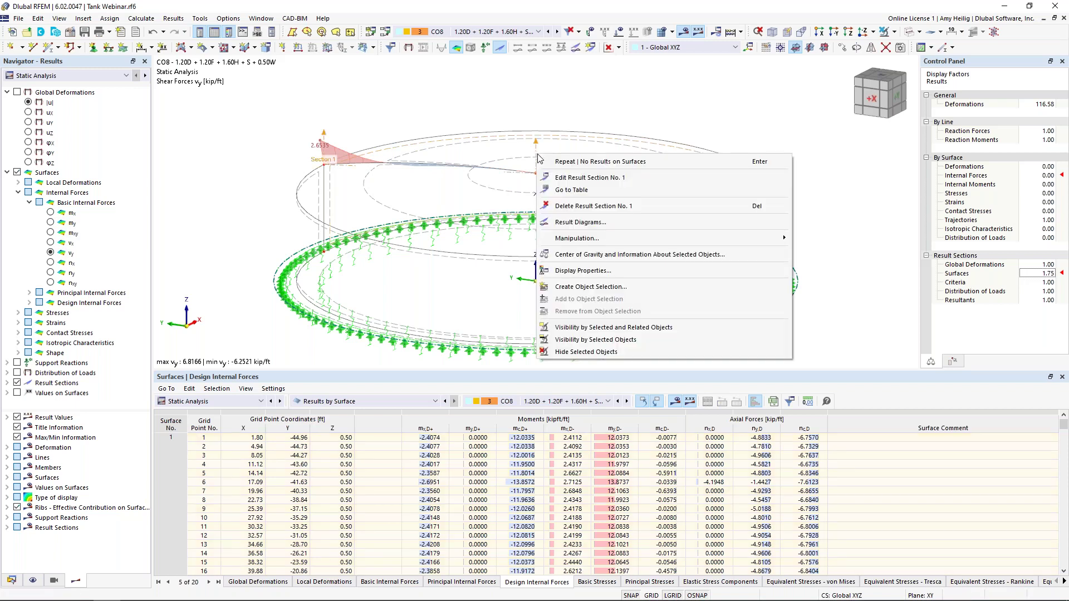
{"action": "left_click", "coordinate": [574, 223]}
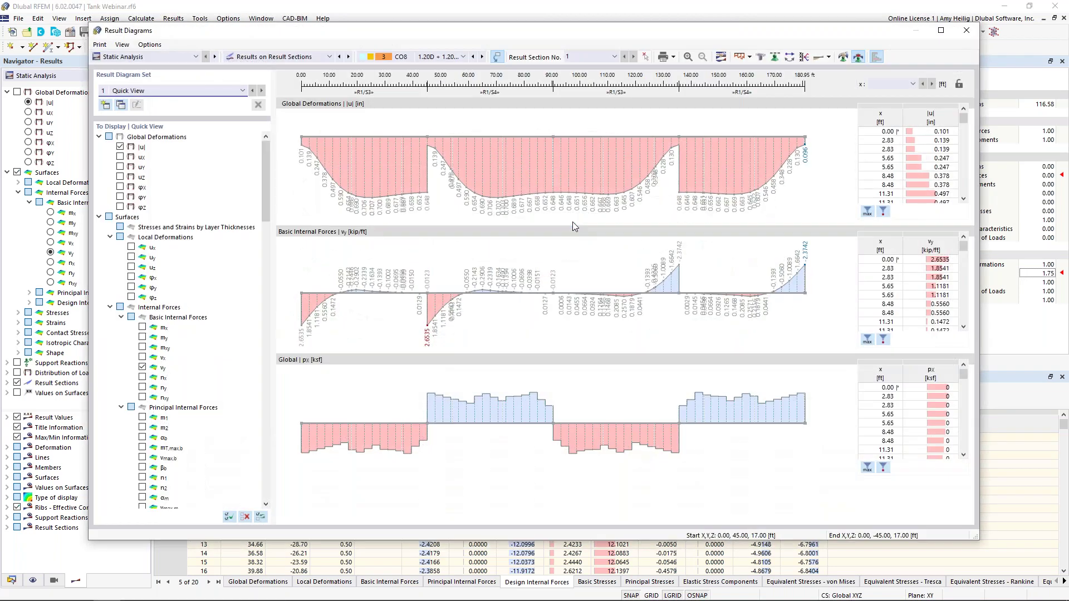
{"action": "left_click", "coordinate": [142, 327]}
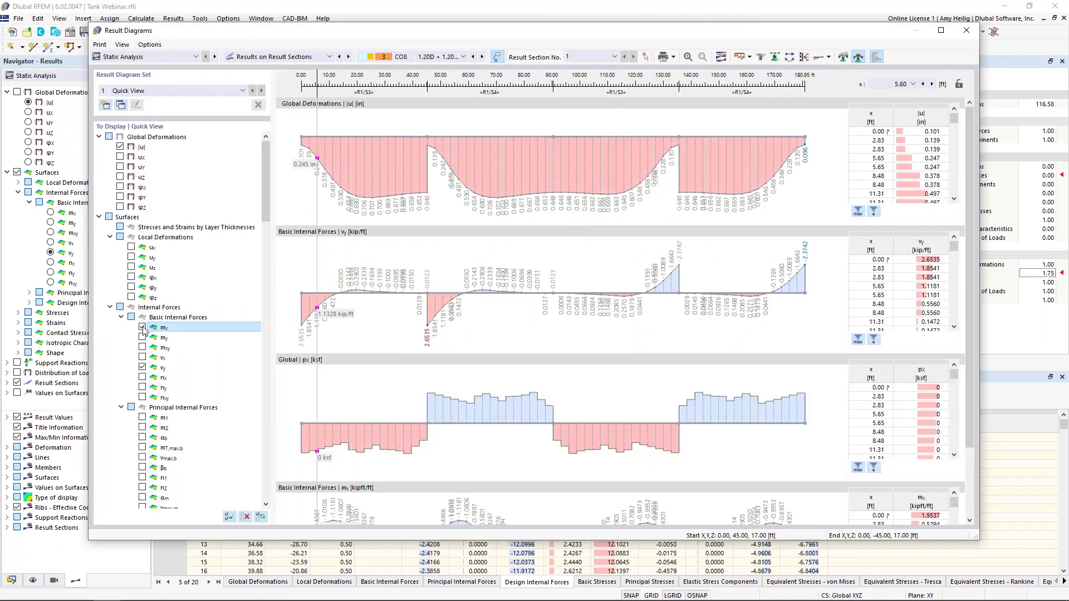
{"action": "left_click", "coordinate": [143, 337]}
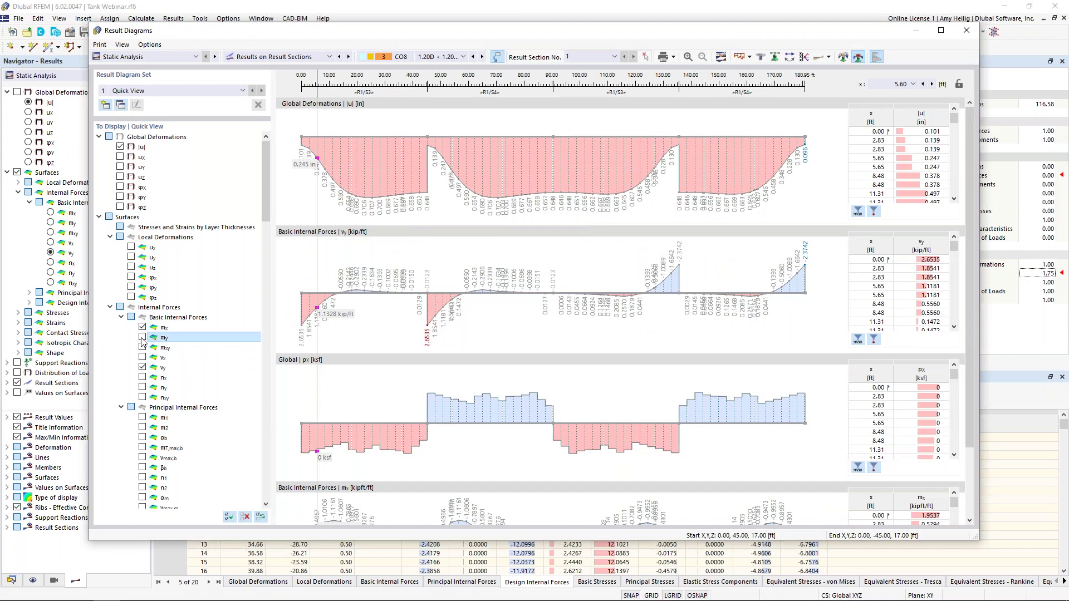
{"action": "scroll", "coordinate": [366, 342], "scroll_direction": "down", "scroll_amount": 1}
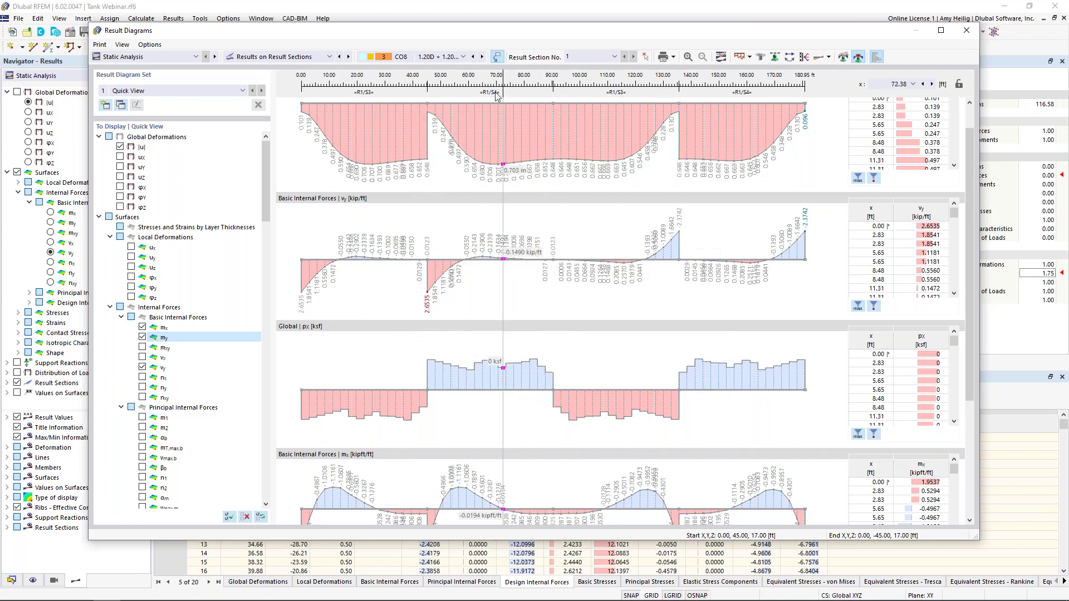
Switch the result diagrams to CO12 (1.20D + 1.60H + S + 0.50W), examine the internal force curves, and close the diagrams.
{"action": "left_click", "coordinate": [448, 56]}
{"action": "left_click", "coordinate": [460, 173]}
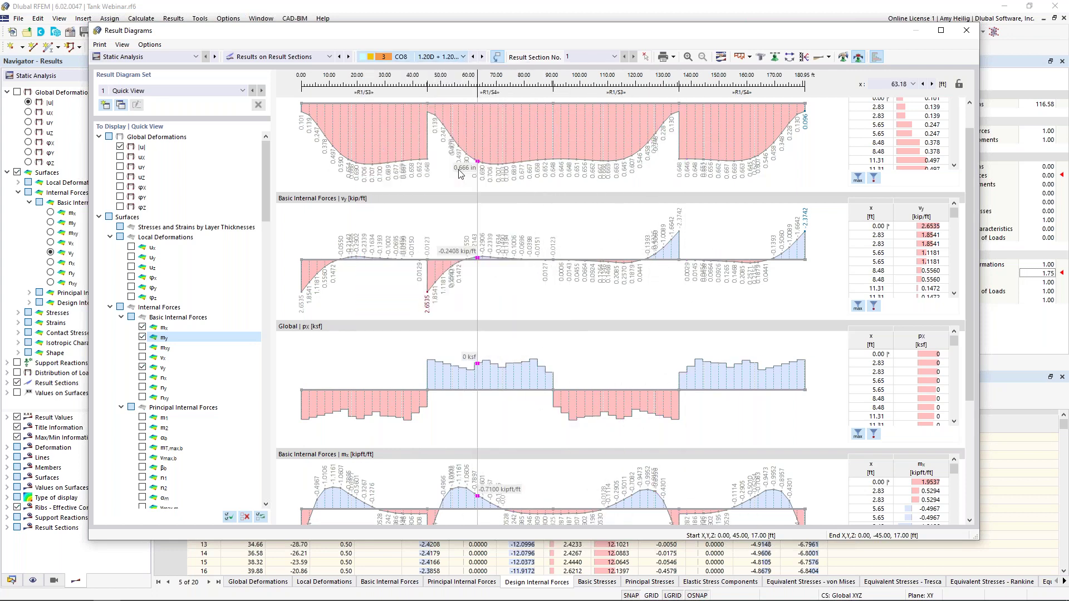
{"action": "left_click", "coordinate": [445, 57]}
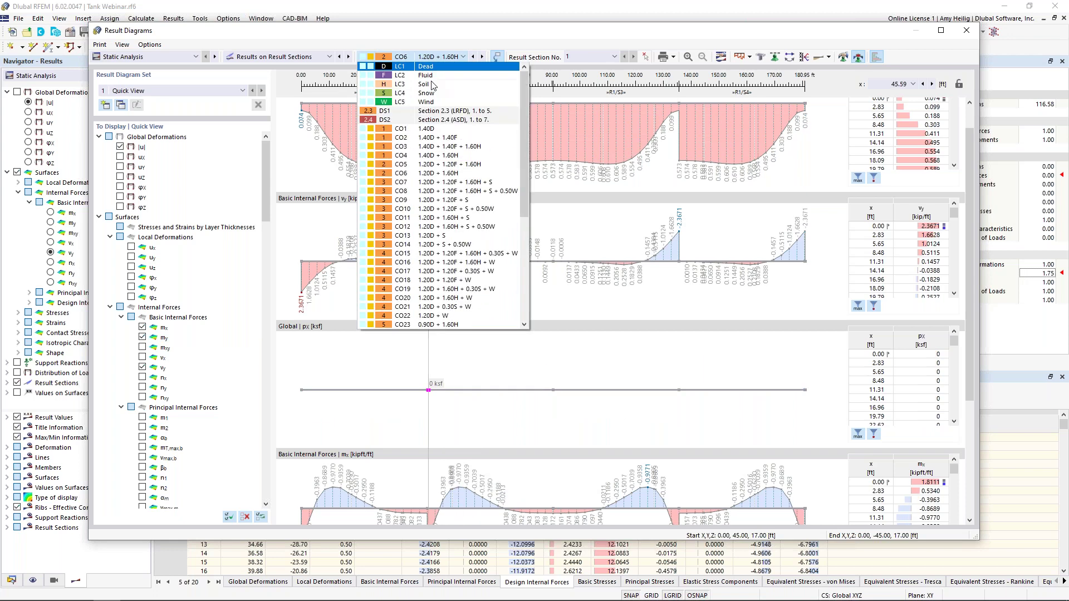
{"action": "left_click", "coordinate": [451, 232]}
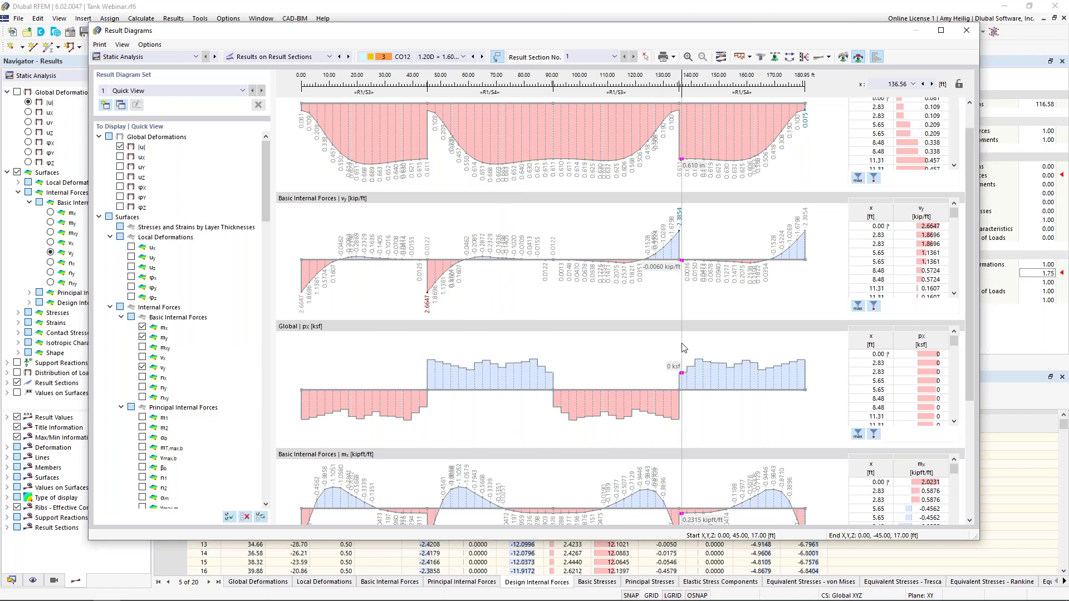
{"action": "scroll", "coordinate": [643, 290], "scroll_direction": "down", "scroll_amount": 2}
{"action": "scroll", "coordinate": [643, 290], "scroll_direction": "down", "scroll_amount": 3}
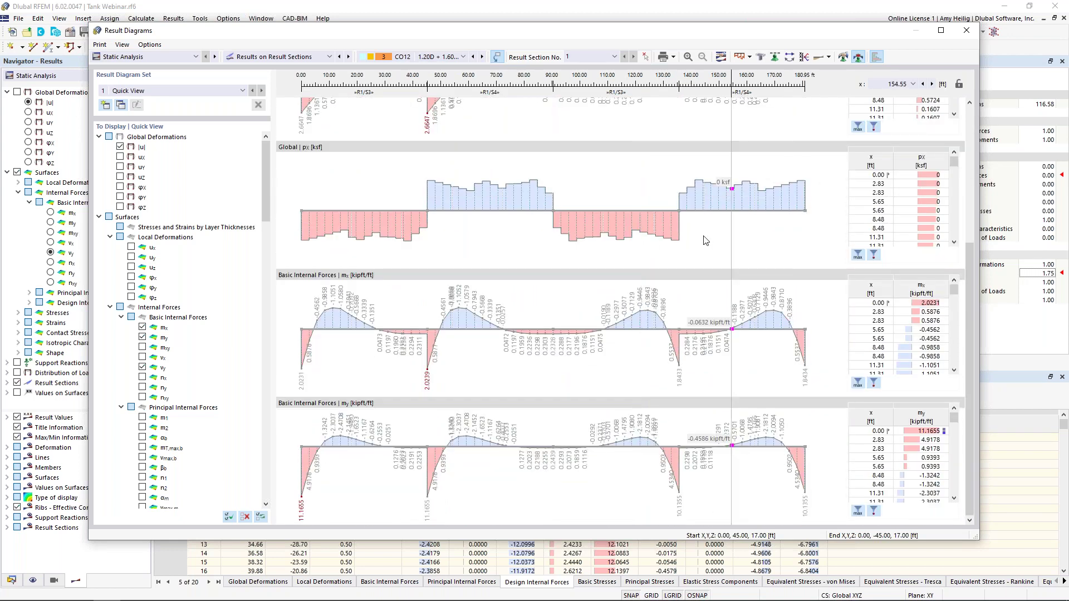
{"action": "left_click", "coordinate": [965, 31]}
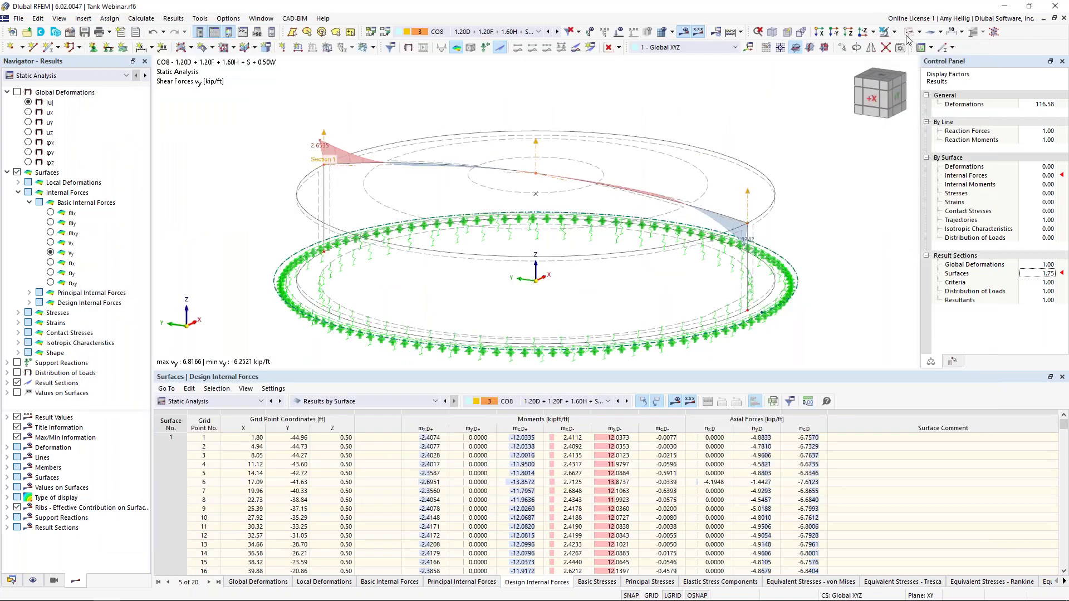
Restore the full surface result display on the tank and switch the results to Concrete Design.
{"action": "left_click", "coordinate": [605, 49]}
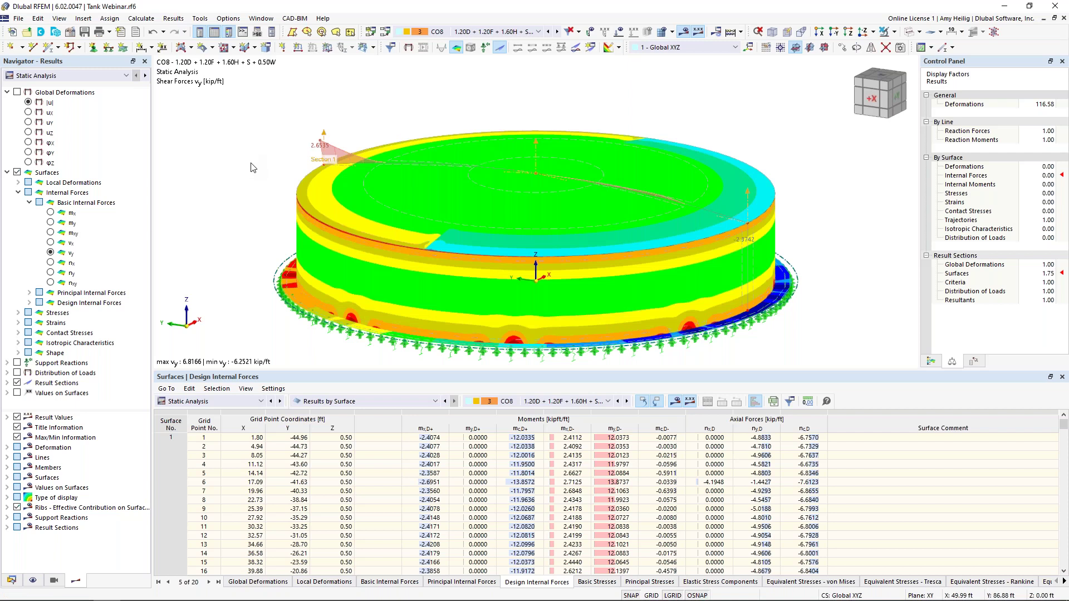
{"action": "left_click", "coordinate": [40, 76]}
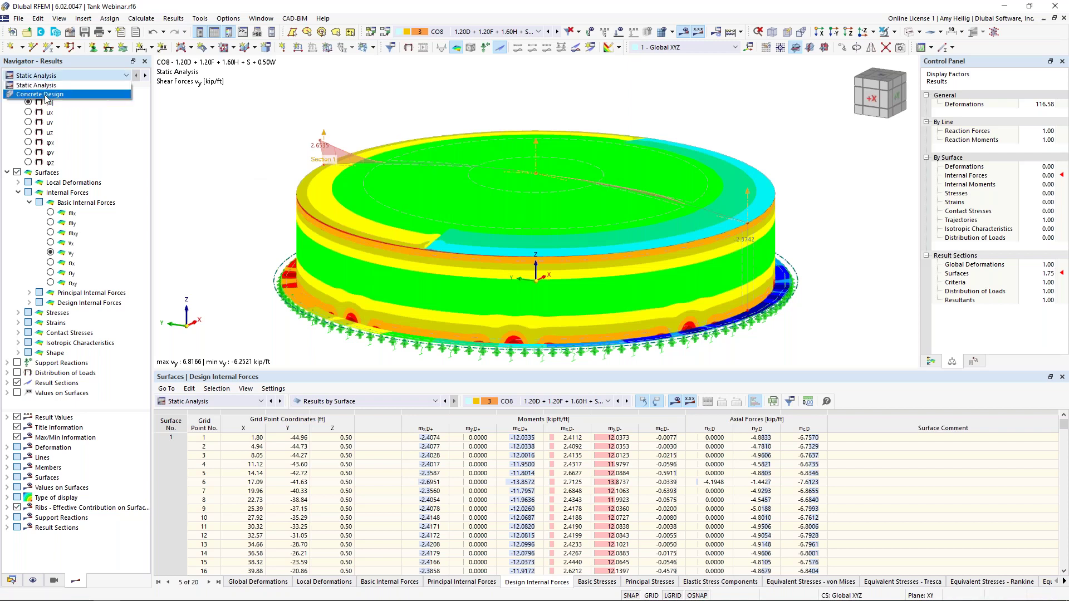
{"action": "left_click", "coordinate": [46, 94]}
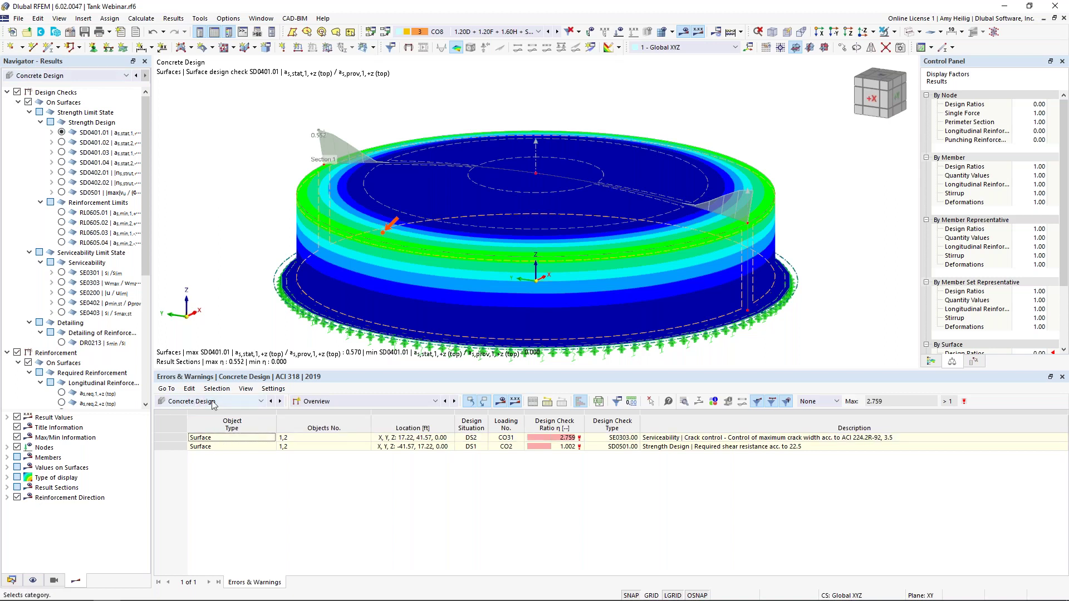
List the design ratios on surfaces in an enlarged table and examine the design checks of surfaces 1 to 3.
{"action": "left_click", "coordinate": [326, 405]}
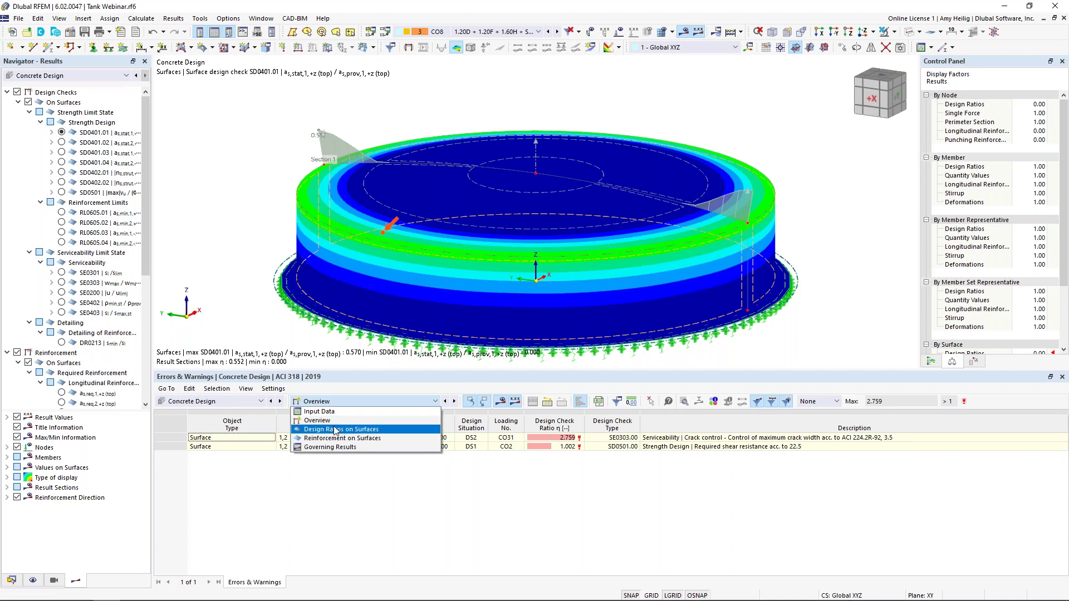
{"action": "left_click", "coordinate": [336, 430]}
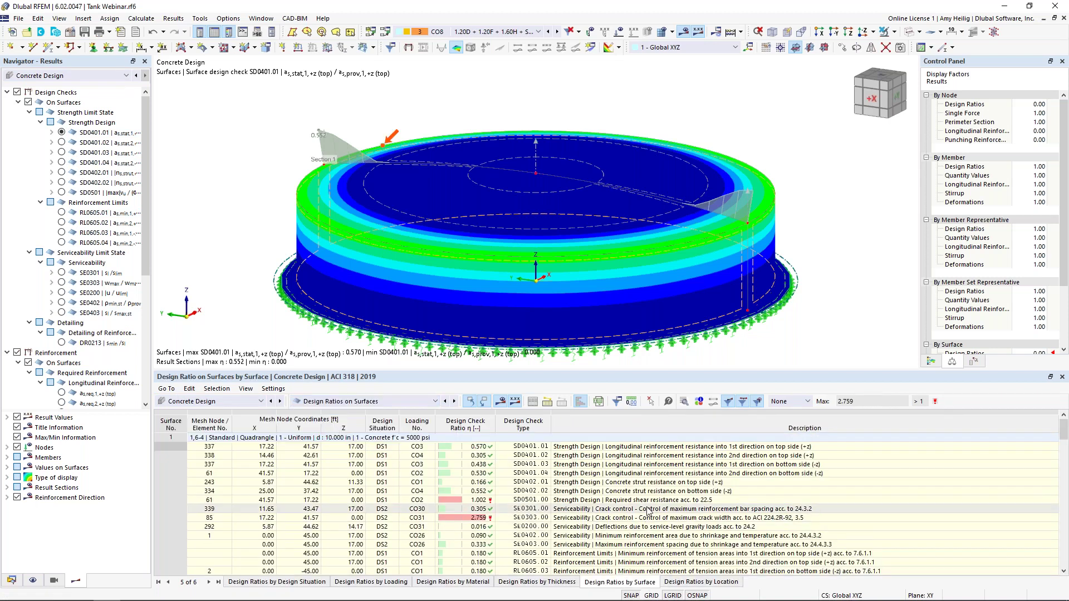
{"action": "scroll", "coordinate": [648, 510], "scroll_direction": "down", "scroll_amount": 4}
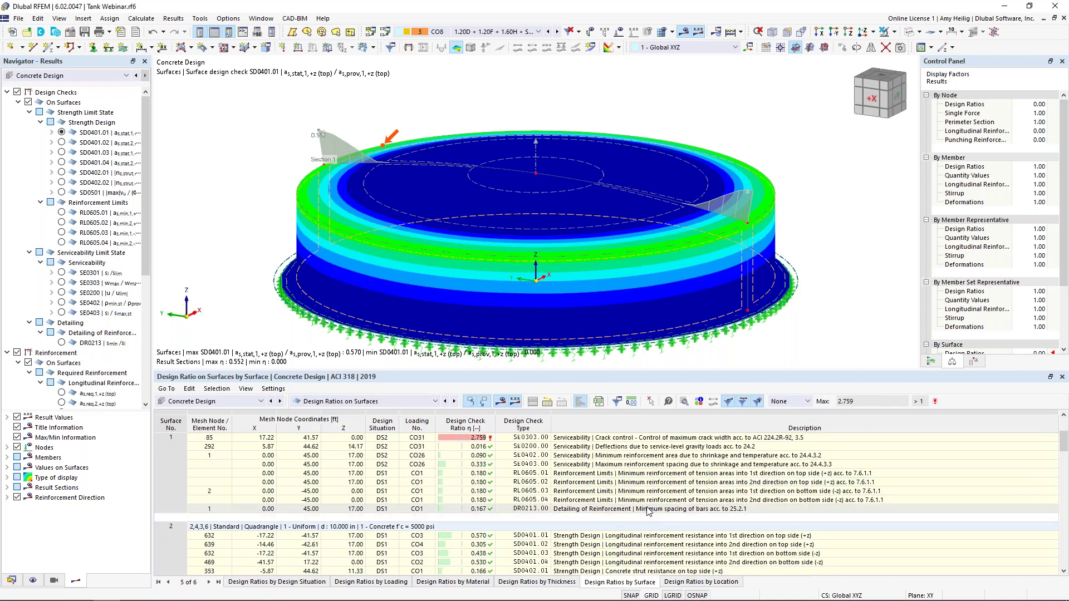
{"action": "left_click_drag", "start_coordinate": [663, 370], "coordinate": [668, 282]}
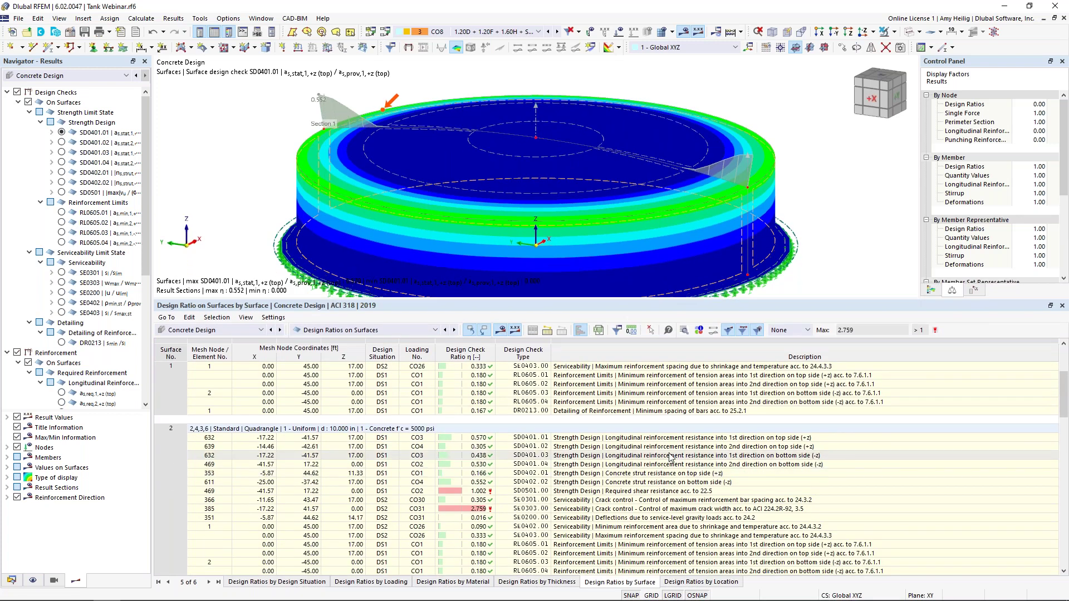
{"action": "scroll", "coordinate": [657, 457], "scroll_direction": "down", "scroll_amount": 6}
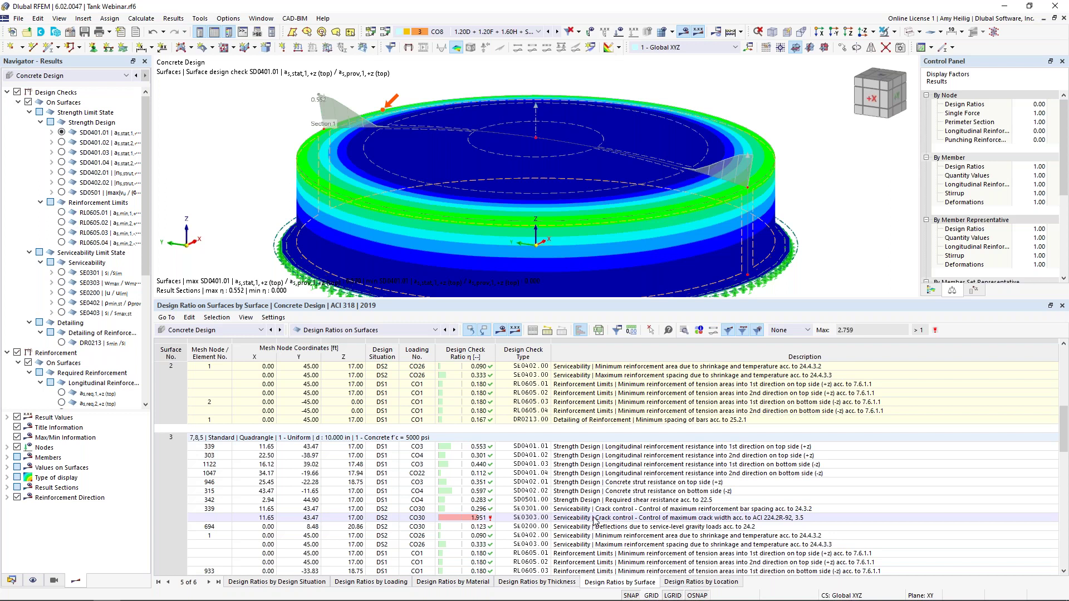
{"action": "scroll", "coordinate": [595, 521], "scroll_direction": "down", "scroll_amount": 1}
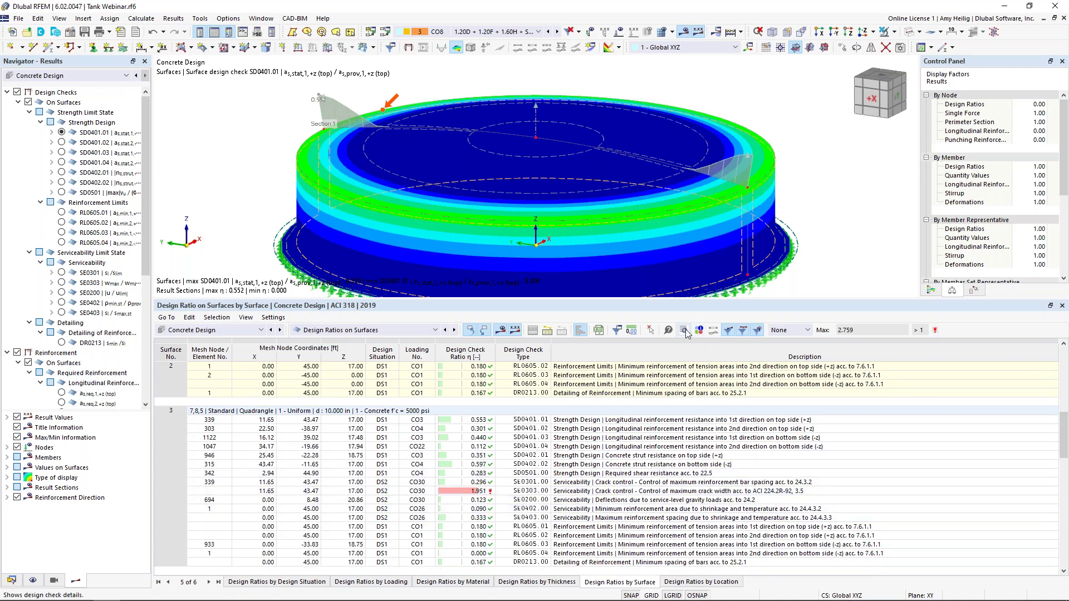
Open the details of surface 3's maximum crack width check per ACI 224.2R-92, examine its formulas, and close them.
{"action": "left_click", "coordinate": [630, 492]}
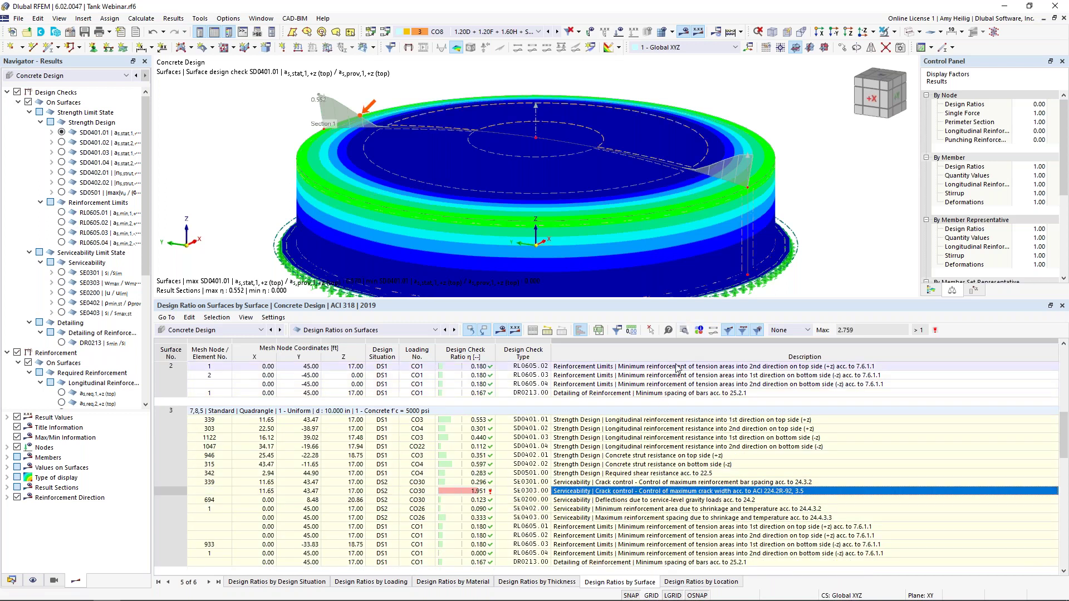
{"action": "left_click", "coordinate": [684, 331]}
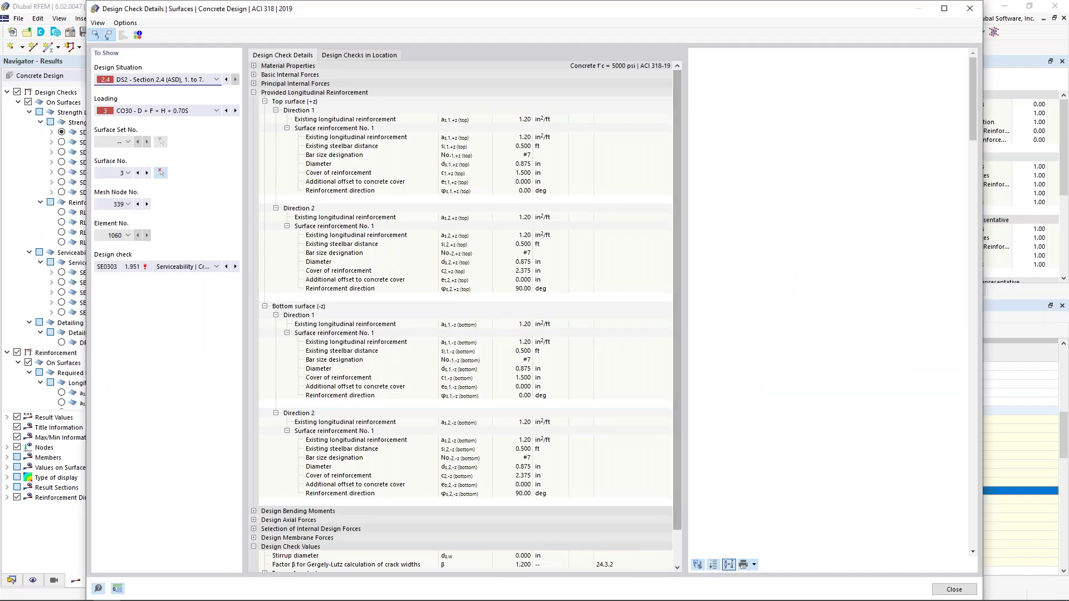
{"action": "left_click_drag", "start_coordinate": [683, 331], "coordinate": [554, 324]}
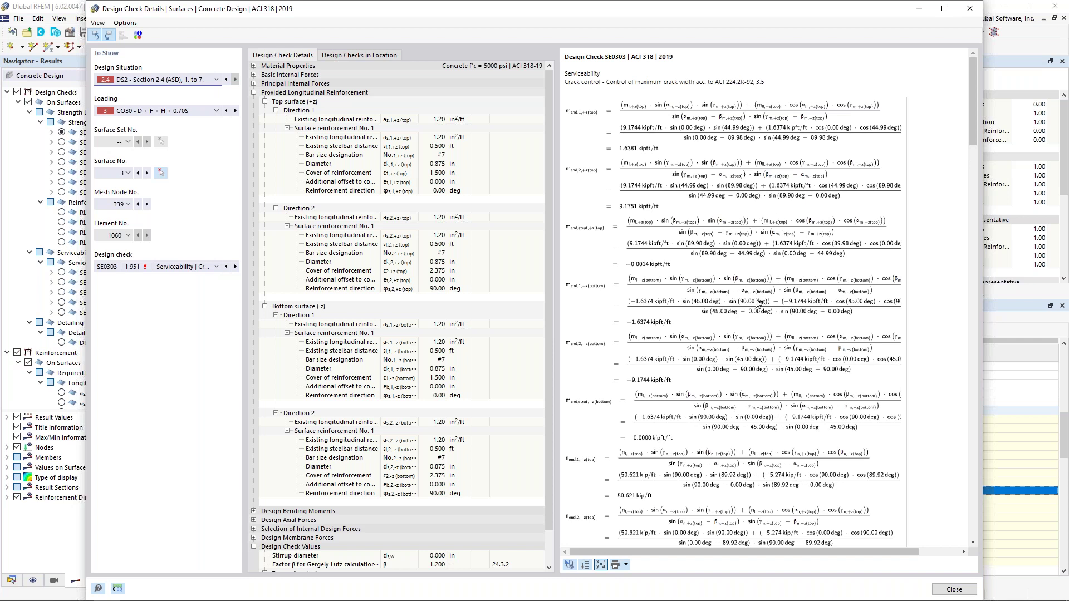
{"action": "scroll", "coordinate": [758, 303], "scroll_direction": "down", "scroll_amount": 8}
{"action": "scroll", "coordinate": [757, 302], "scroll_direction": "down", "scroll_amount": 10}
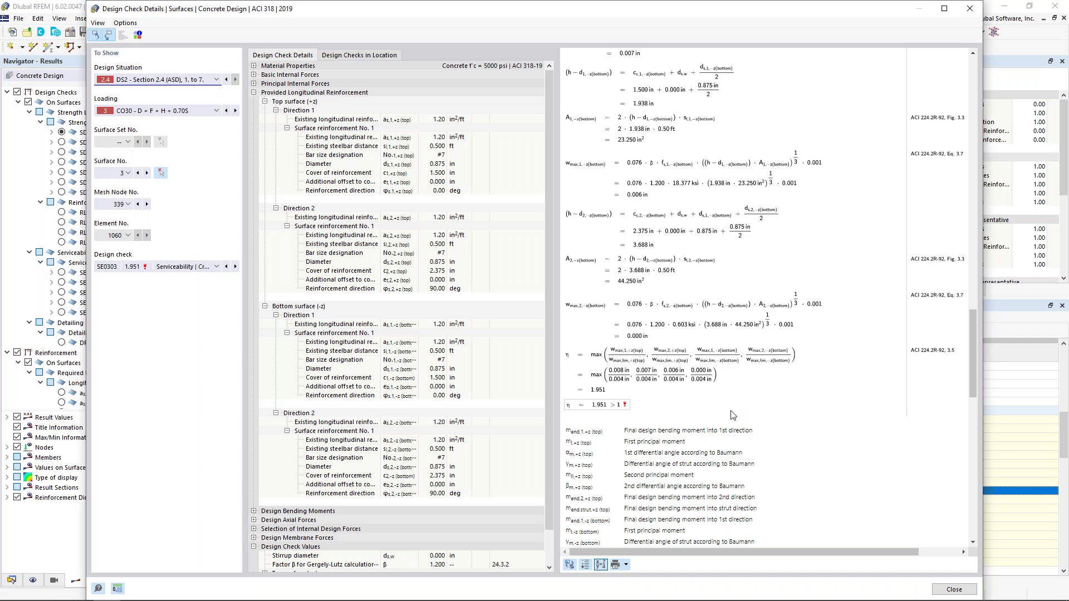
{"action": "scroll", "coordinate": [719, 378], "scroll_direction": "up", "scroll_amount": 3}
{"action": "scroll", "coordinate": [719, 379], "scroll_direction": "up", "scroll_amount": 2}
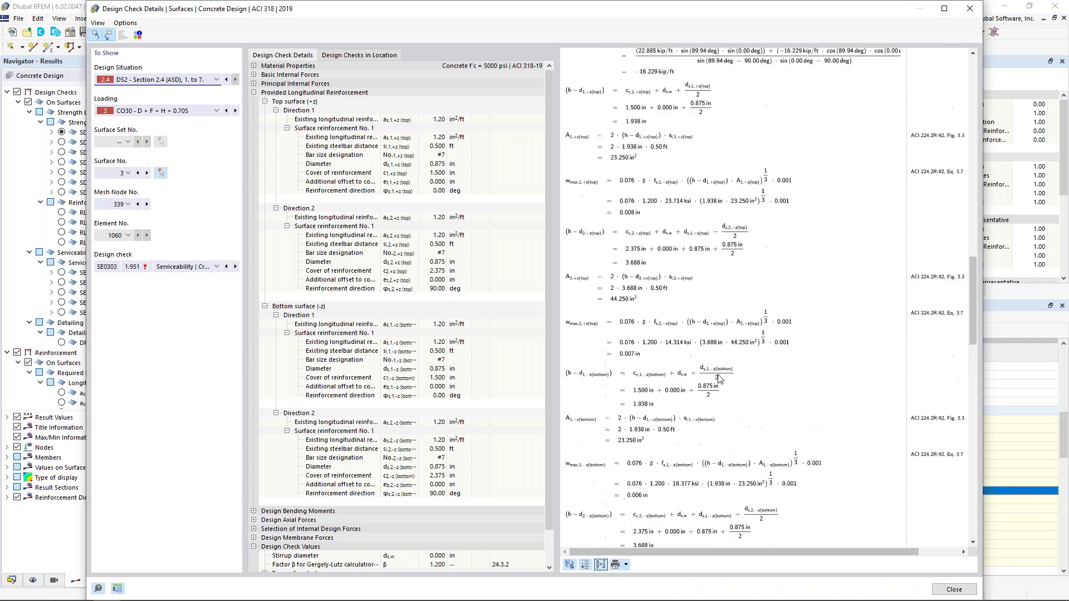
{"action": "left_click", "coordinate": [953, 590]}
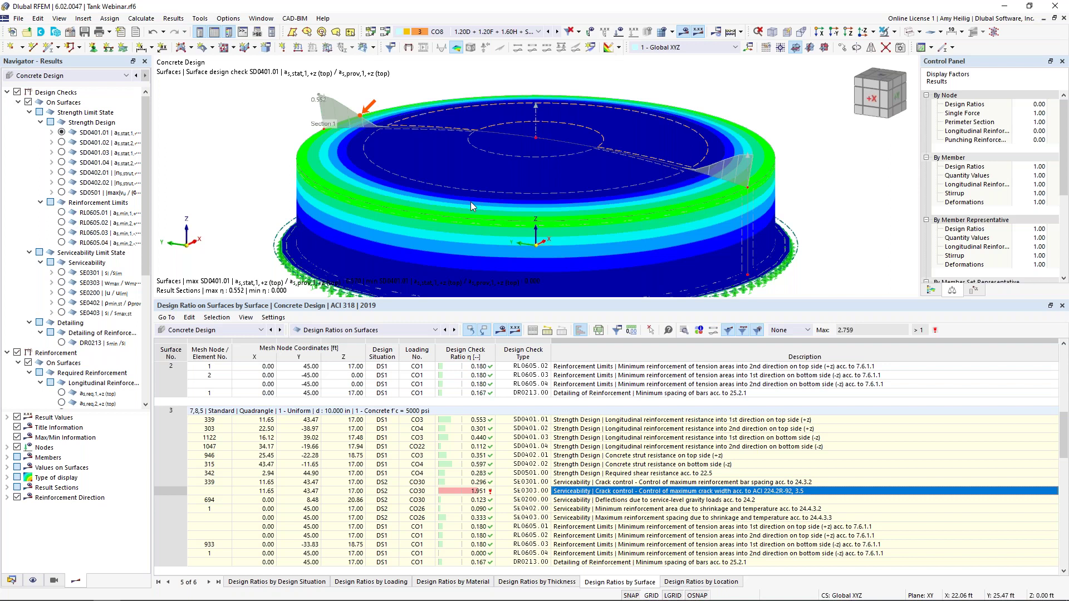
Shrink the results table, switch to the Tank Geotech.rf6 model, and show its data tree with nothing selected in the model.
{"action": "left_click_drag", "start_coordinate": [553, 299], "coordinate": [552, 397]}
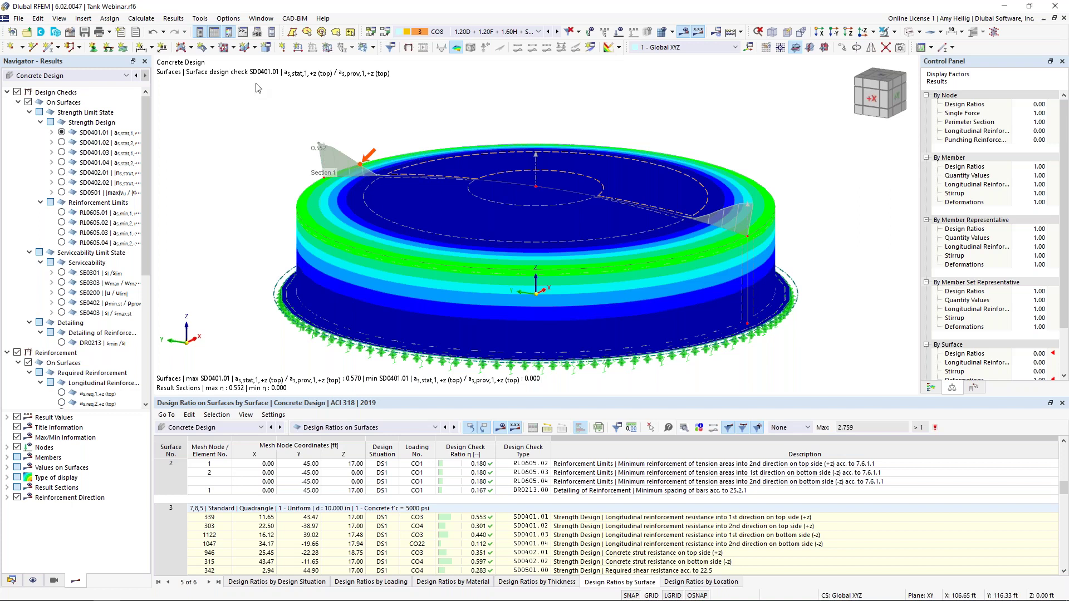
{"action": "left_click", "coordinate": [264, 20]}
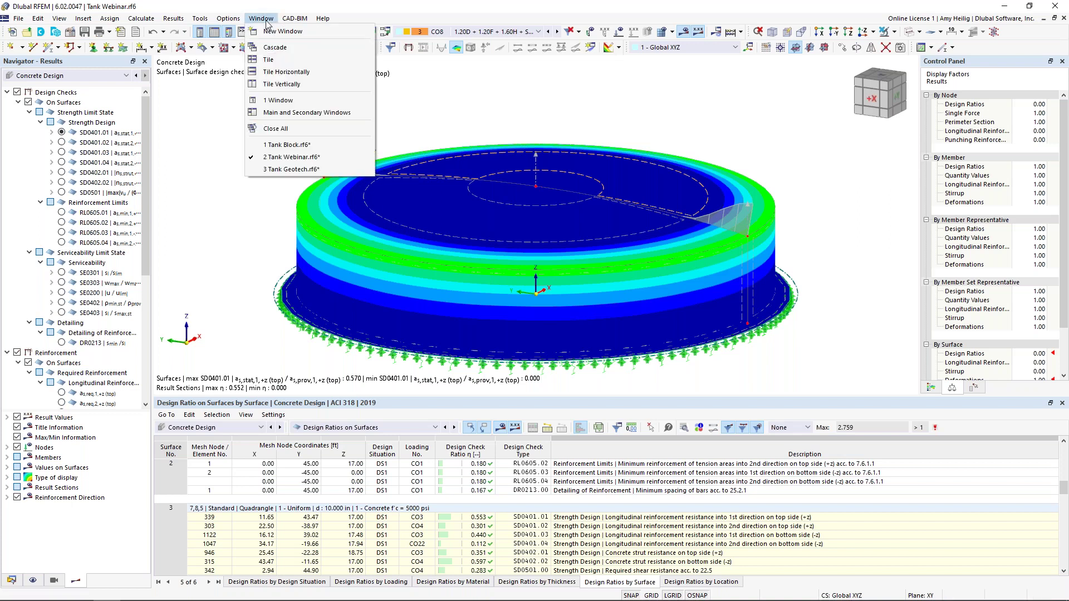
{"action": "left_click", "coordinate": [282, 171]}
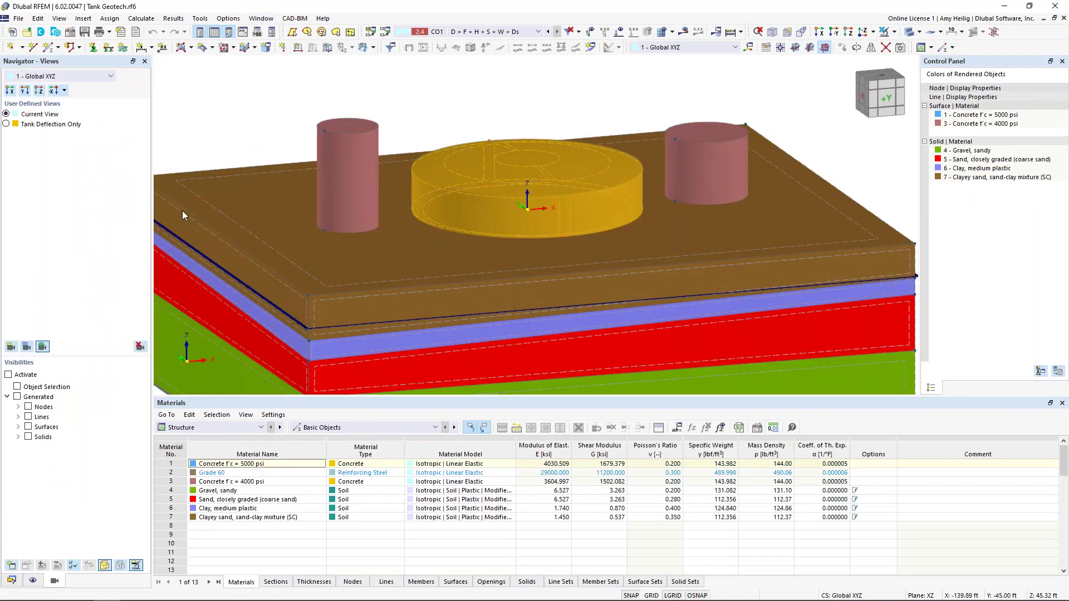
{"action": "left_click", "coordinate": [11, 580]}
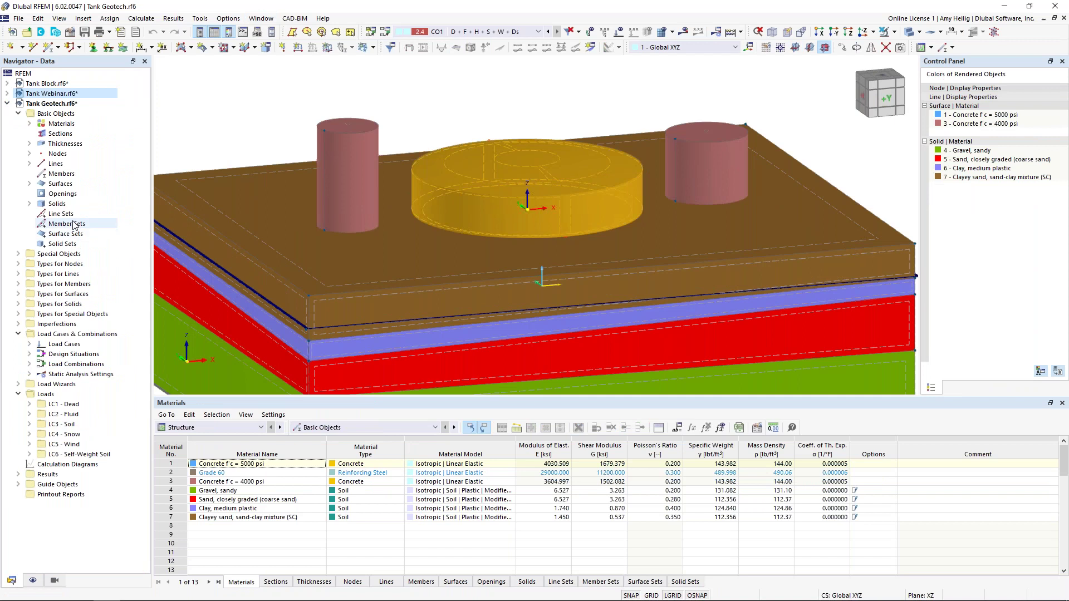
{"action": "left_click", "coordinate": [273, 121]}
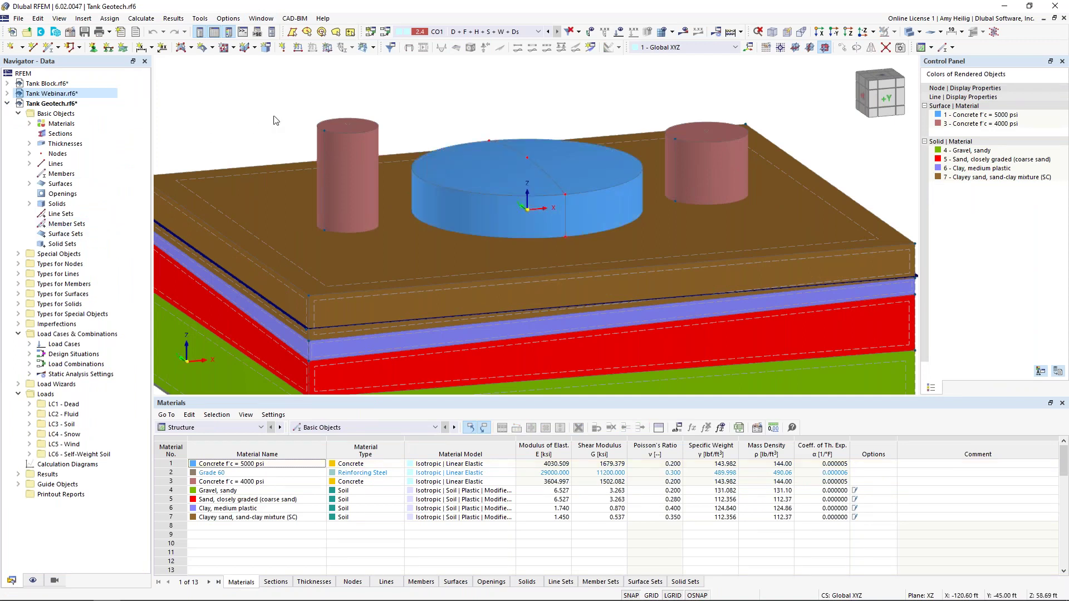
Examine the add-ons in the Tank Geotech base data, including Geotechnical Analysis, and leave without changes.
{"action": "left_click", "coordinate": [71, 104]}
{"action": "right_click", "coordinate": [71, 104]}
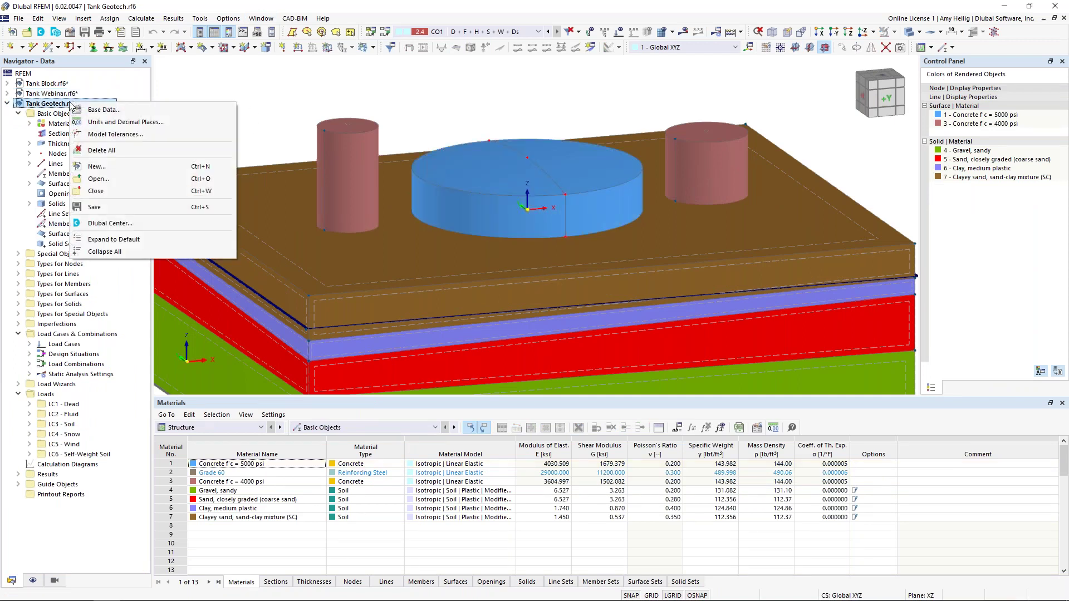
{"action": "left_click", "coordinate": [96, 111]}
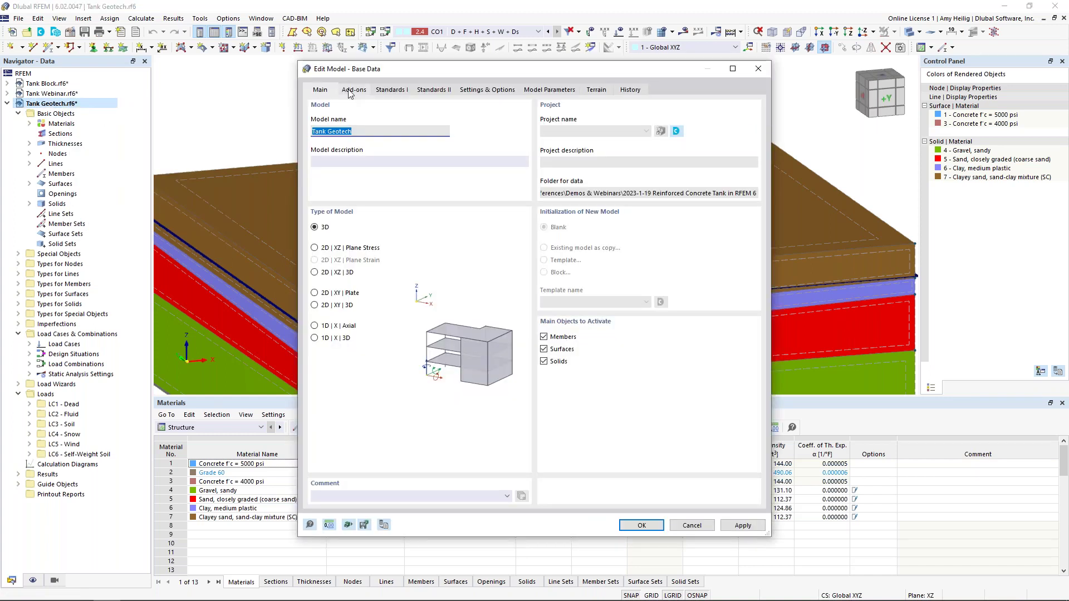
{"action": "left_click", "coordinate": [351, 91]}
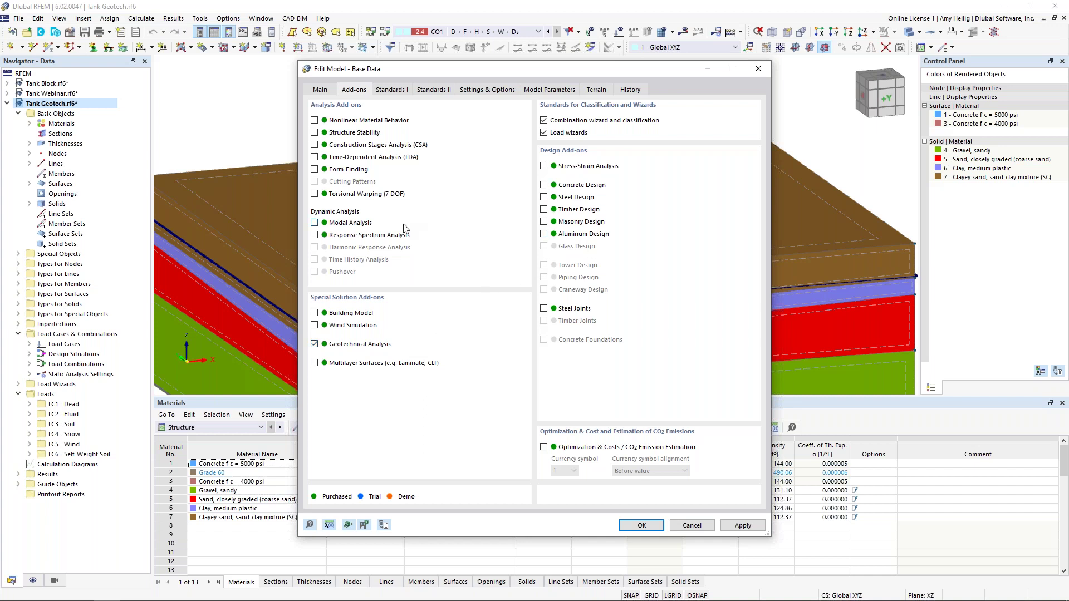
{"action": "left_click", "coordinate": [710, 529]}
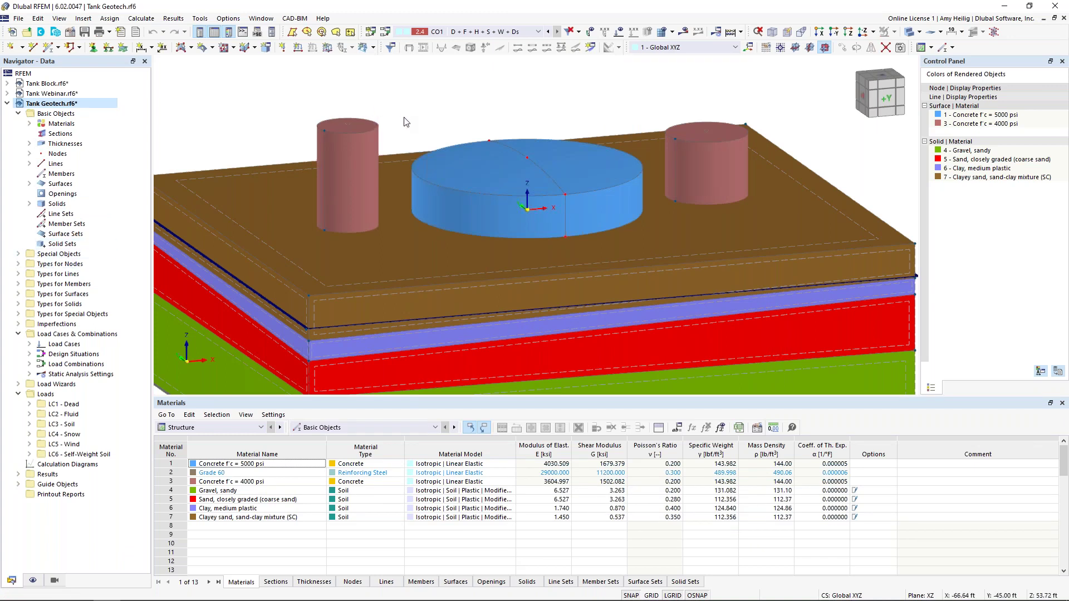
Inspect the tank and its neighbouring structures, and open the existing boreholes to review their coordinates, groundwater, and soil layers.
{"action": "scroll", "coordinate": [507, 167], "scroll_direction": "up", "scroll_amount": 3}
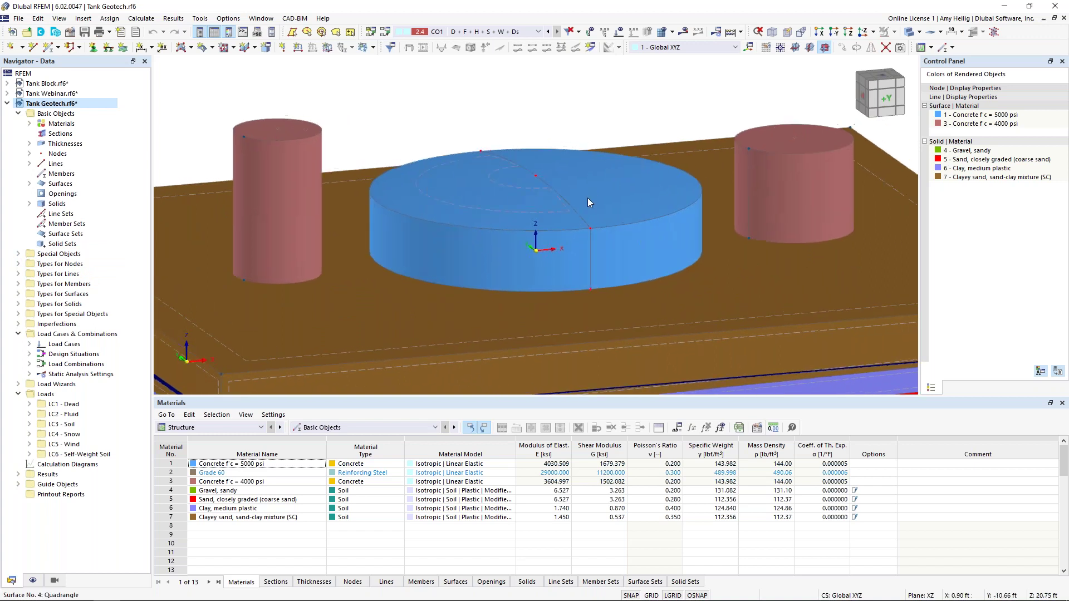
{"action": "left_click", "coordinate": [579, 213]}
{"action": "mouse_move", "coordinate": [541, 193]}
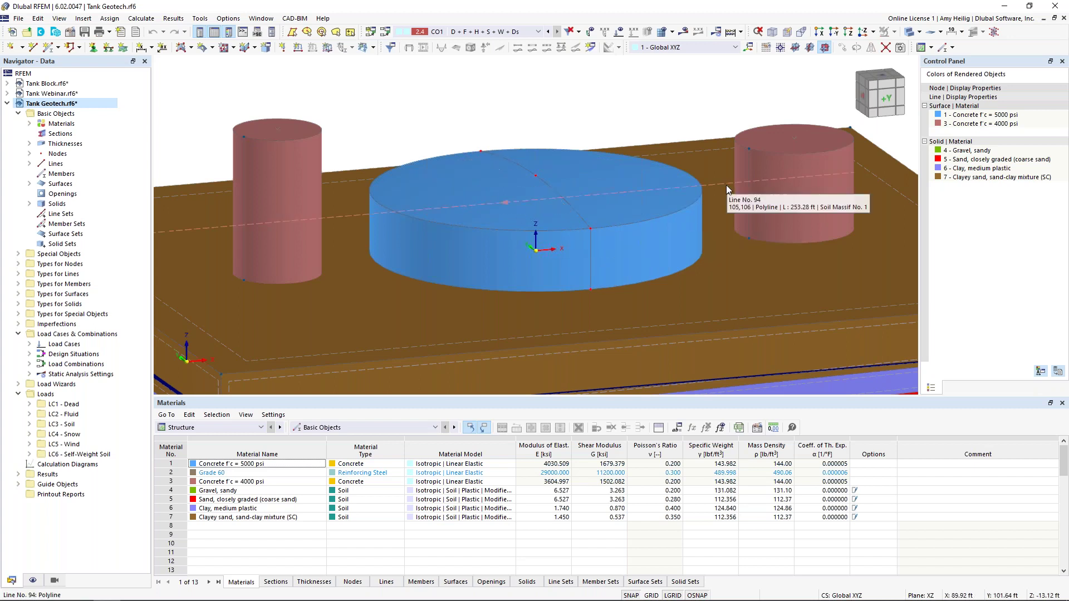
{"action": "middle_click_drag", "start_coordinate": [695, 139], "coordinate": [780, 168], "text": "ctrl"}
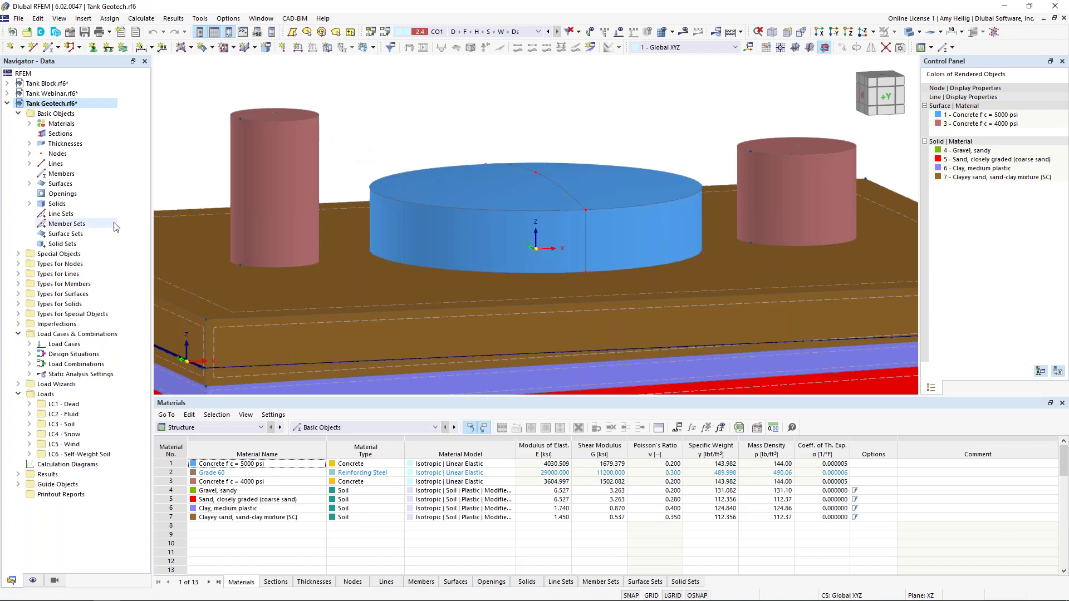
{"action": "left_click", "coordinate": [19, 254]}
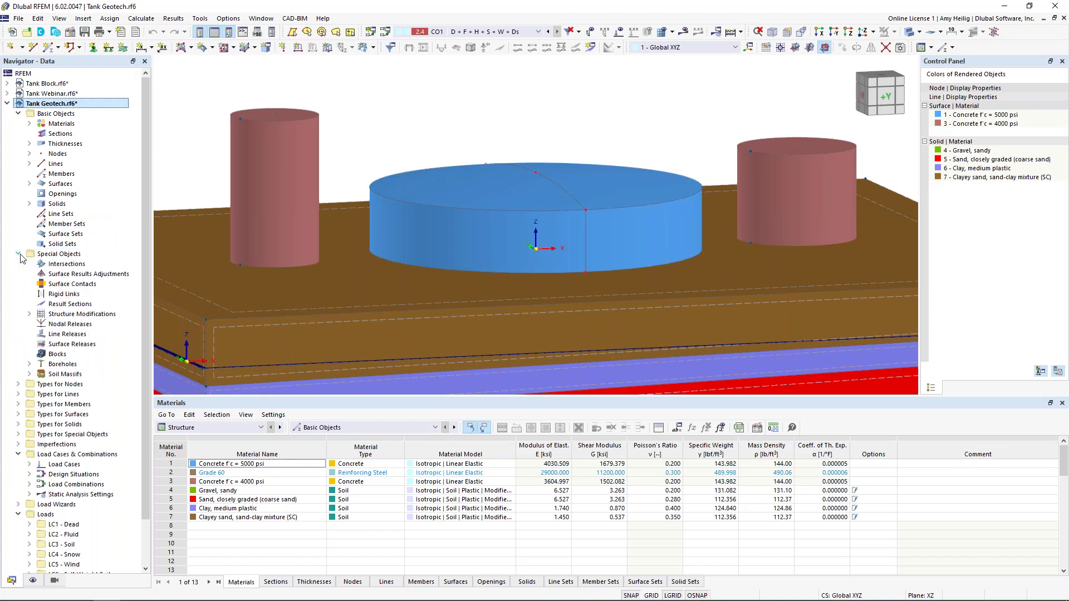
{"action": "left_click", "coordinate": [30, 364]}
{"action": "right_click", "coordinate": [53, 366]}
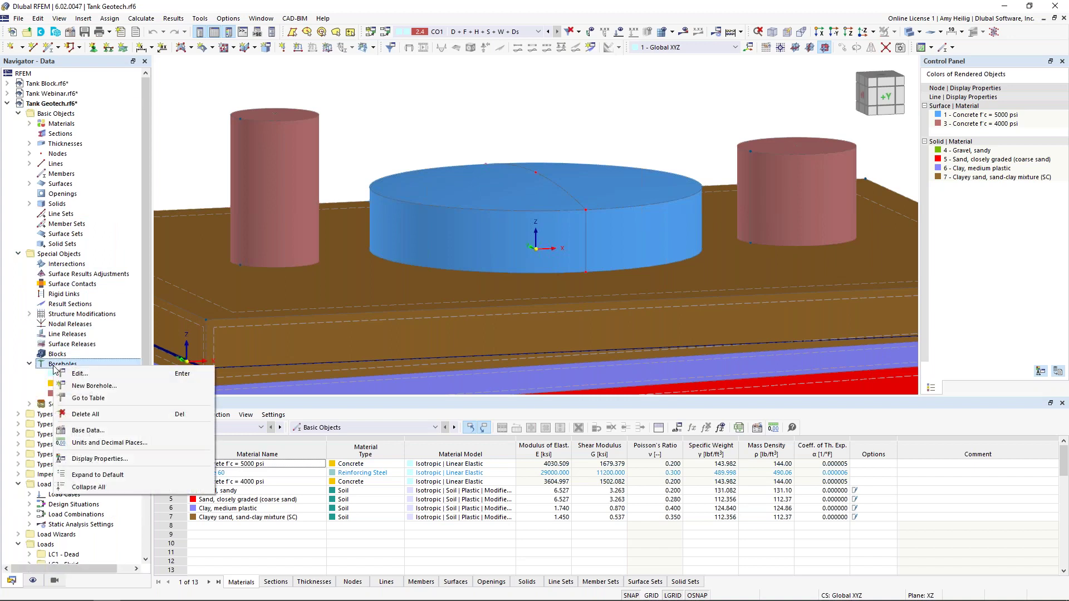
{"action": "left_click", "coordinate": [76, 377]}
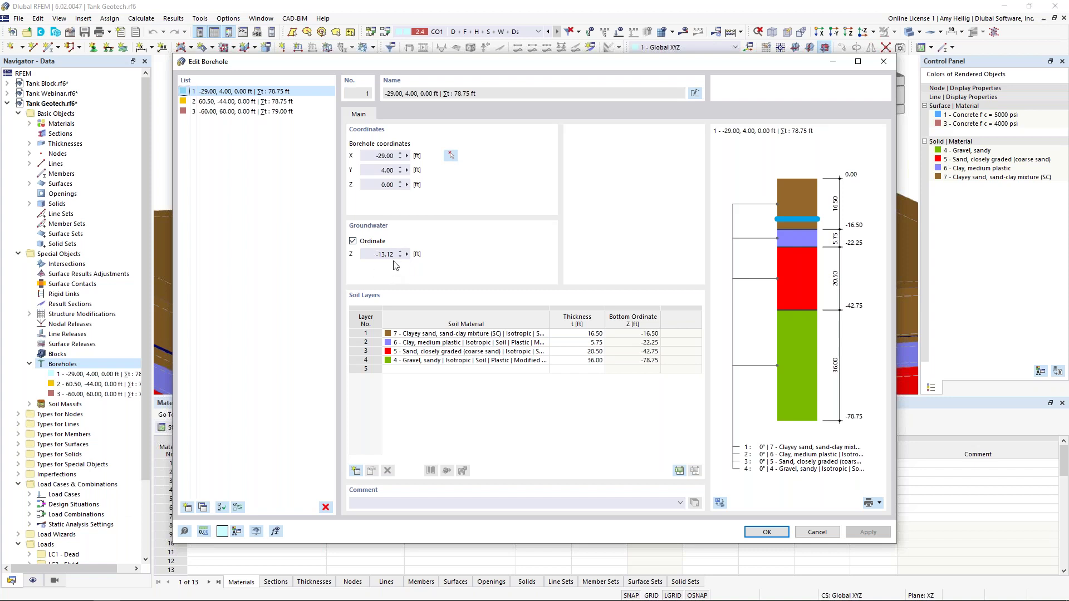
Open the material definitions through a new material for borehole 1's gravel layer, and delete that blank material from the list.
{"action": "left_click", "coordinate": [523, 361]}
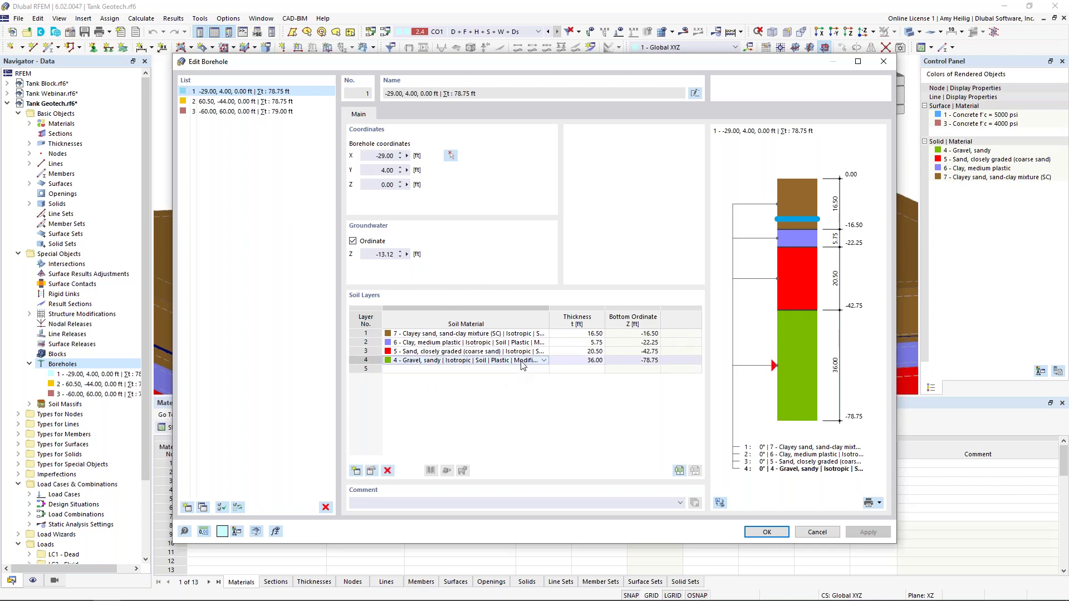
{"action": "left_click", "coordinate": [544, 361]}
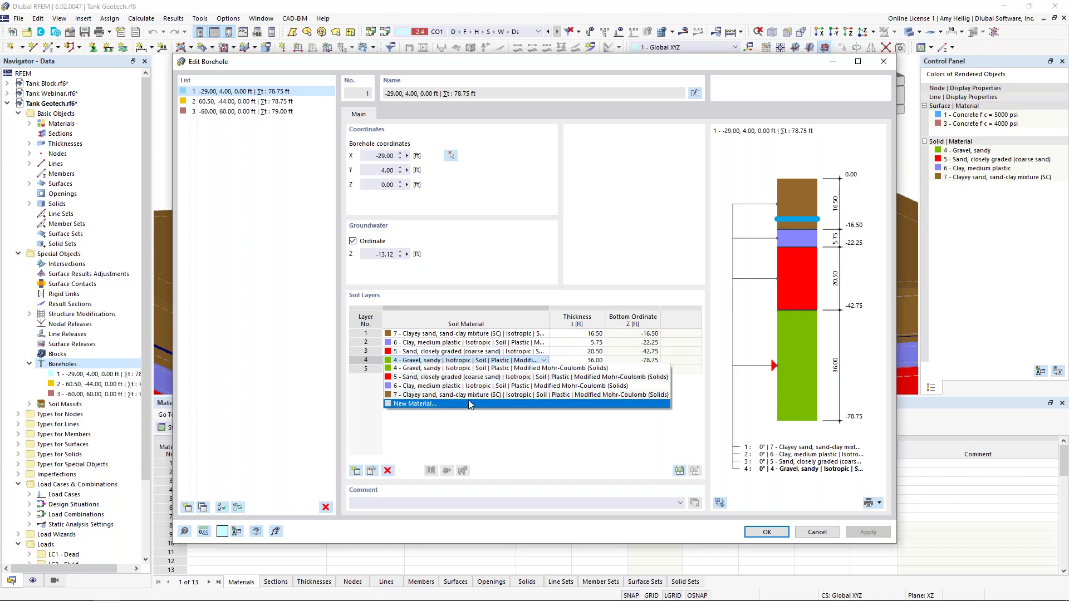
{"action": "left_click", "coordinate": [510, 358]}
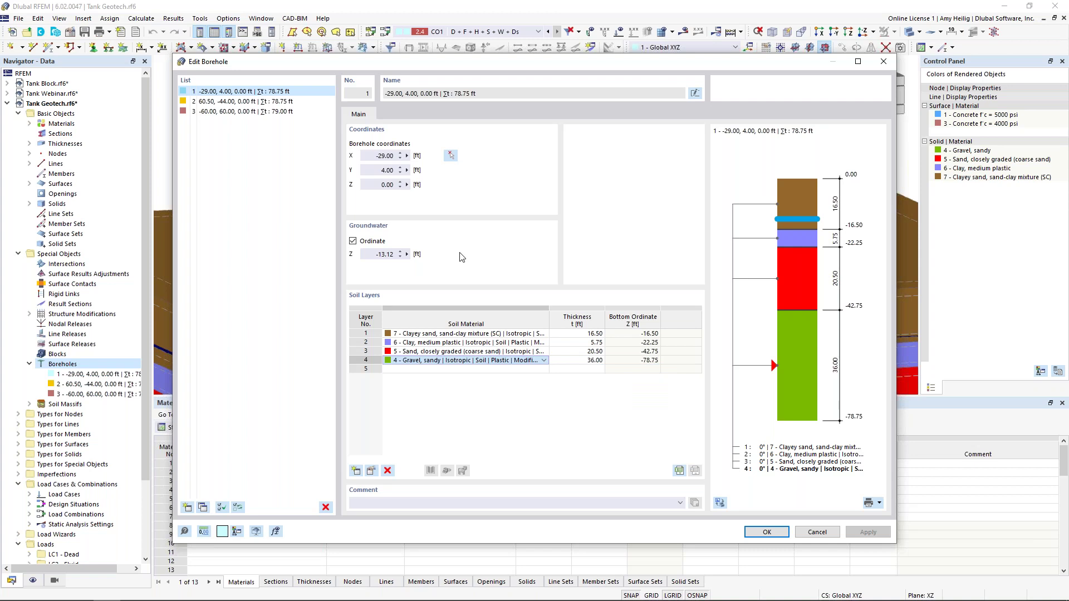
{"action": "left_click", "coordinate": [300, 493]}
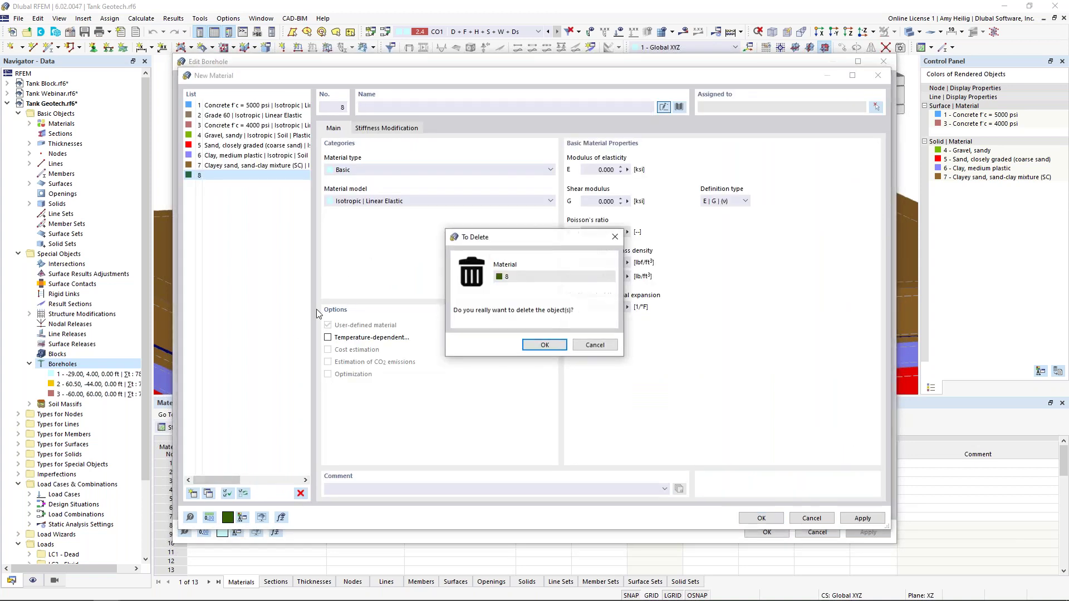
{"action": "left_click", "coordinate": [544, 344]}
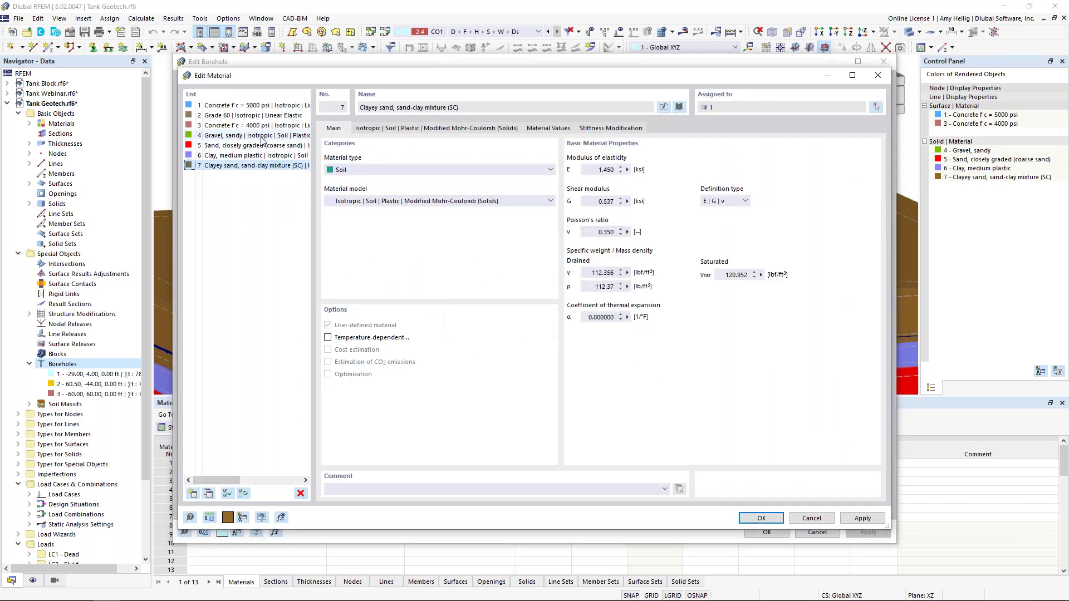
Browse the sand and silt soil materials in the material library from the Gravel, sandy material, and leave the library without selecting one.
{"action": "left_click", "coordinate": [262, 139]}
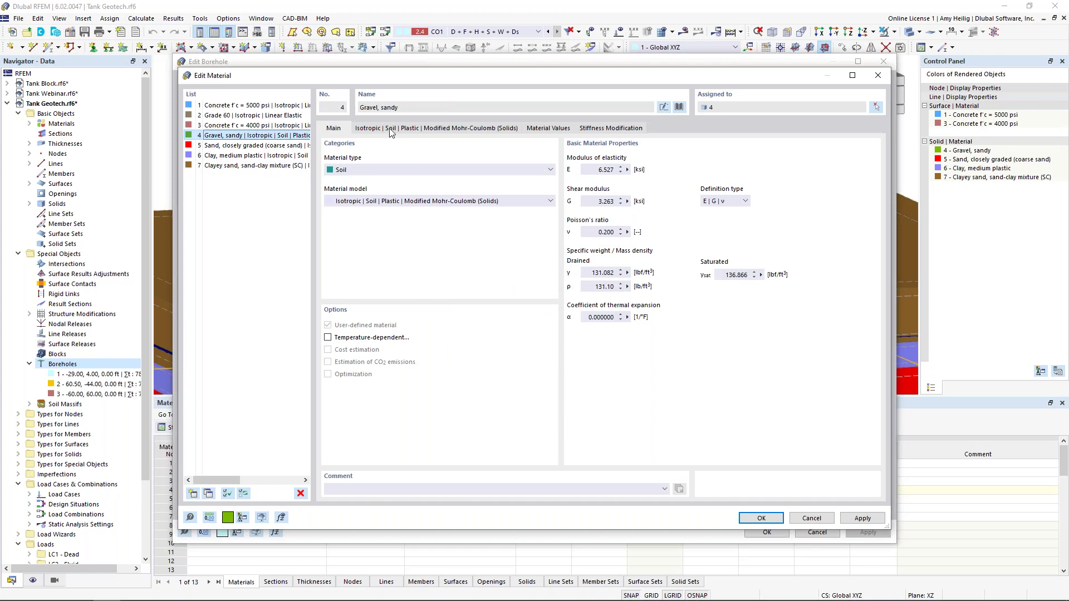
{"action": "left_click", "coordinate": [679, 107]}
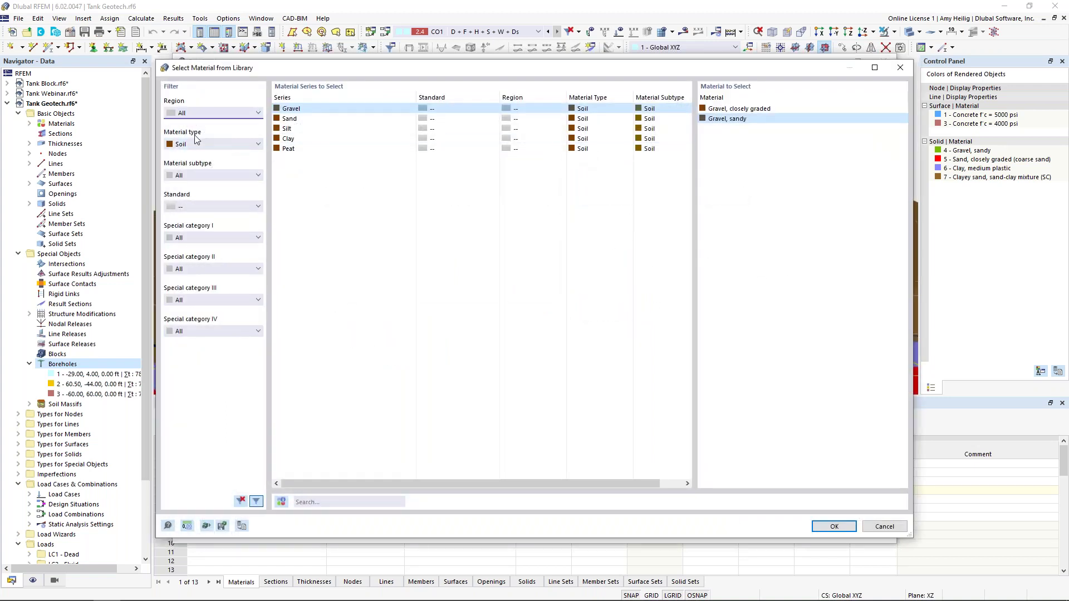
{"action": "left_click", "coordinate": [290, 119]}
{"action": "left_click", "coordinate": [292, 130]}
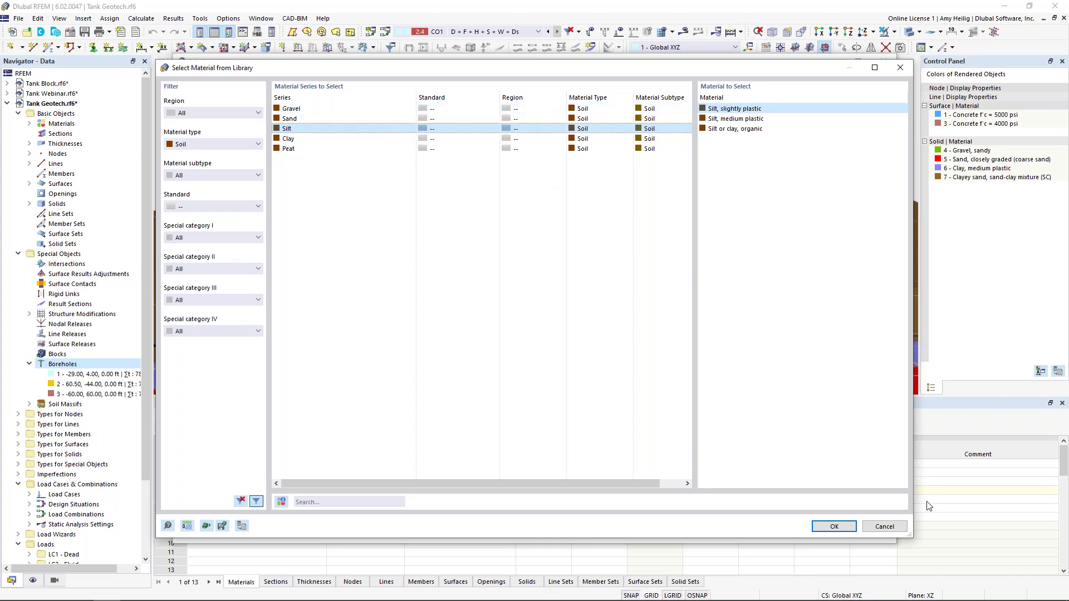
{"action": "left_click", "coordinate": [885, 526]}
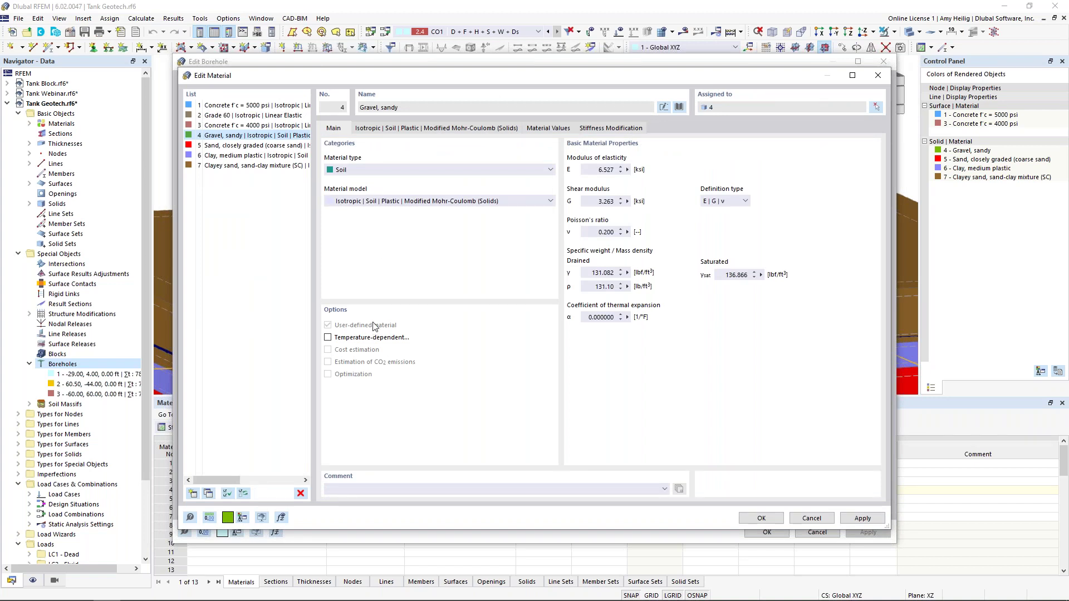
Review the Gravel, sandy material's soil property values and Modified Mohr-Coulomb parameters, and close the material definition without changes.
{"action": "left_click", "coordinate": [545, 130]}
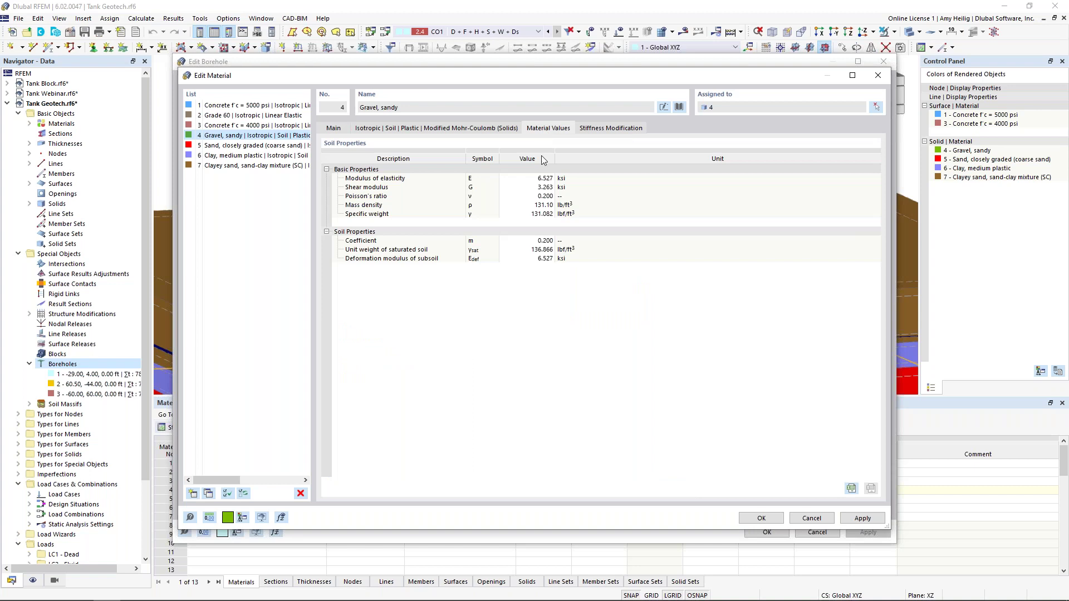
{"action": "left_click", "coordinate": [466, 131]}
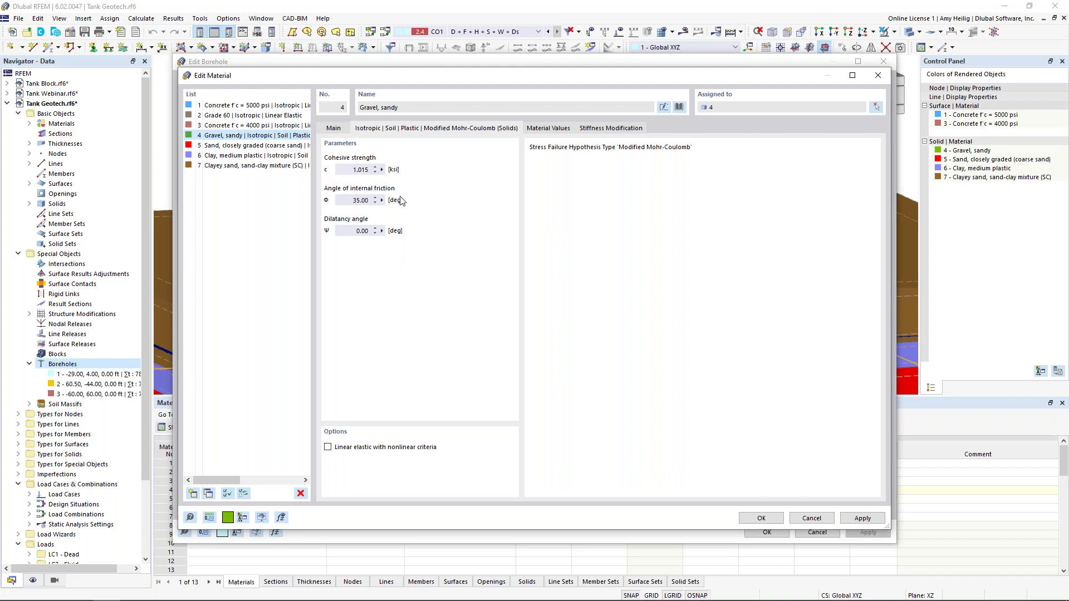
{"action": "left_click", "coordinate": [333, 129]}
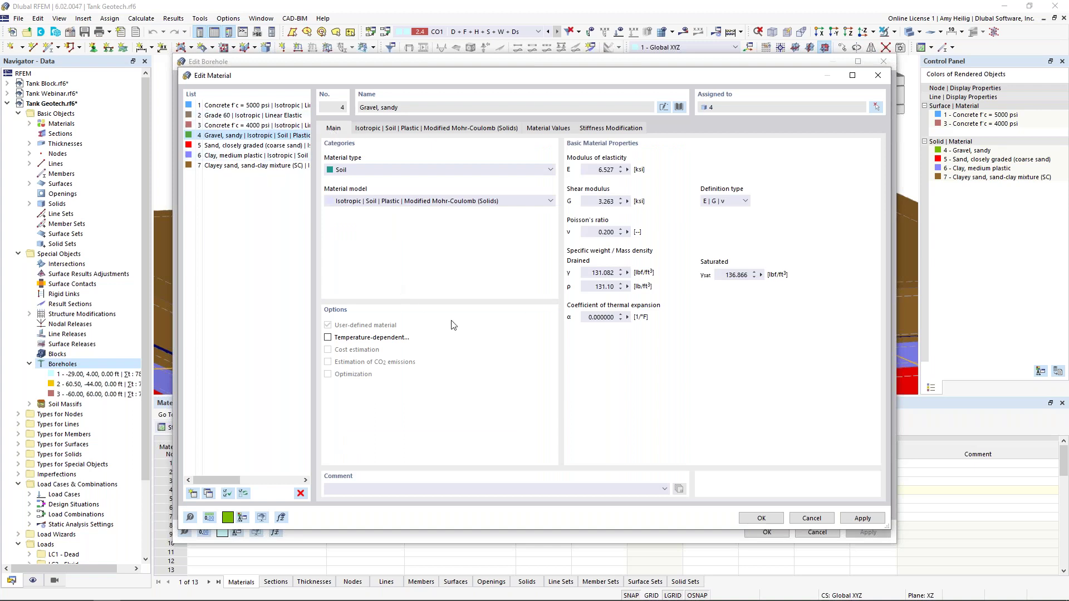
{"action": "left_click", "coordinate": [811, 518]}
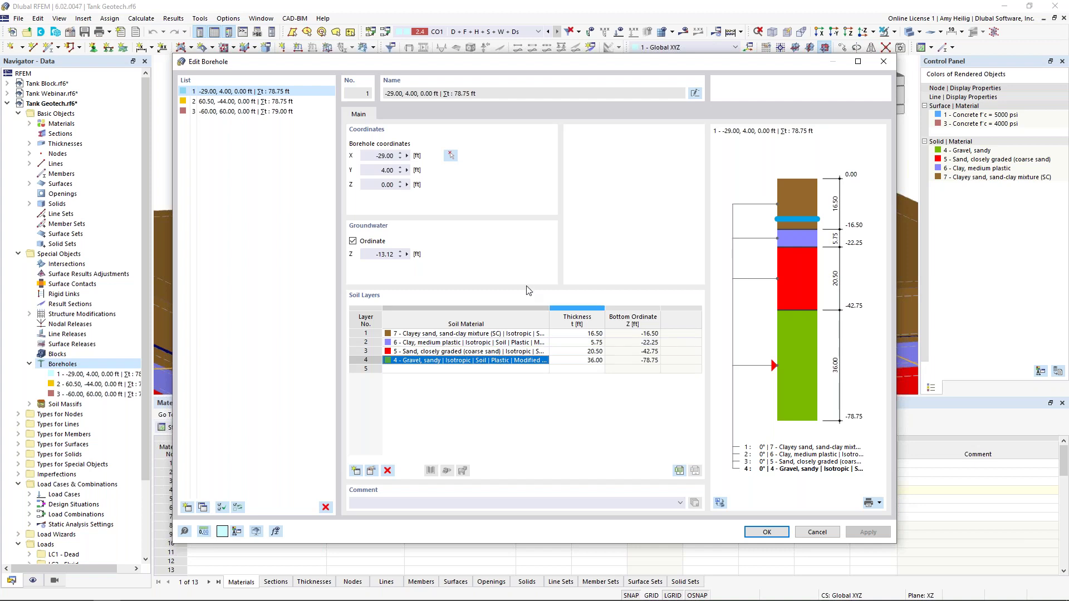
Compare the coordinates, groundwater, and soil layers of boreholes 2 and 3, and close the borehole definitions without changes.
{"action": "left_click", "coordinate": [237, 104]}
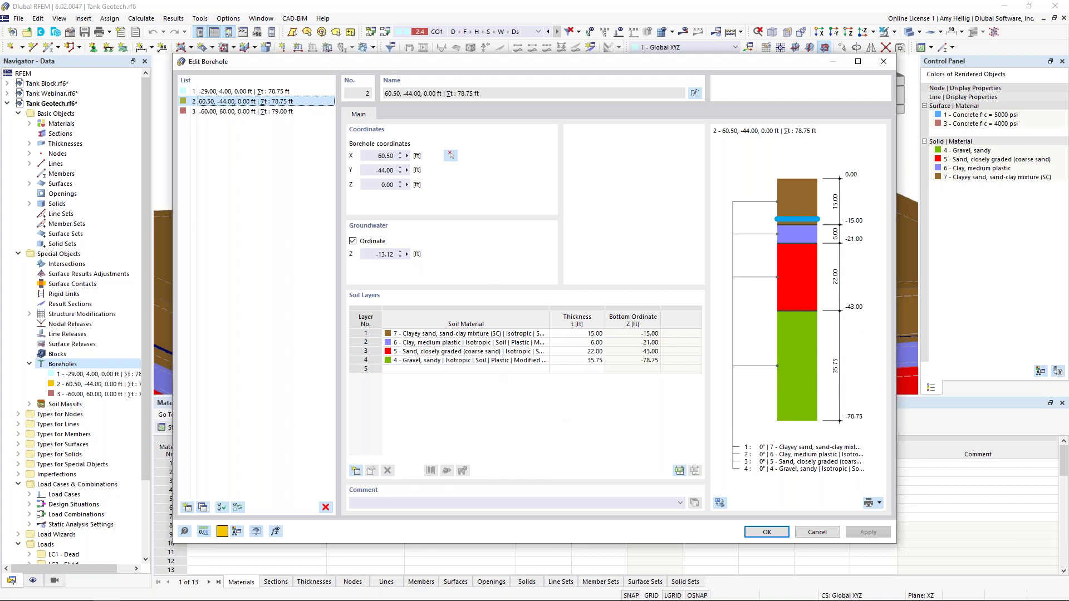
{"action": "left_click", "coordinate": [248, 112]}
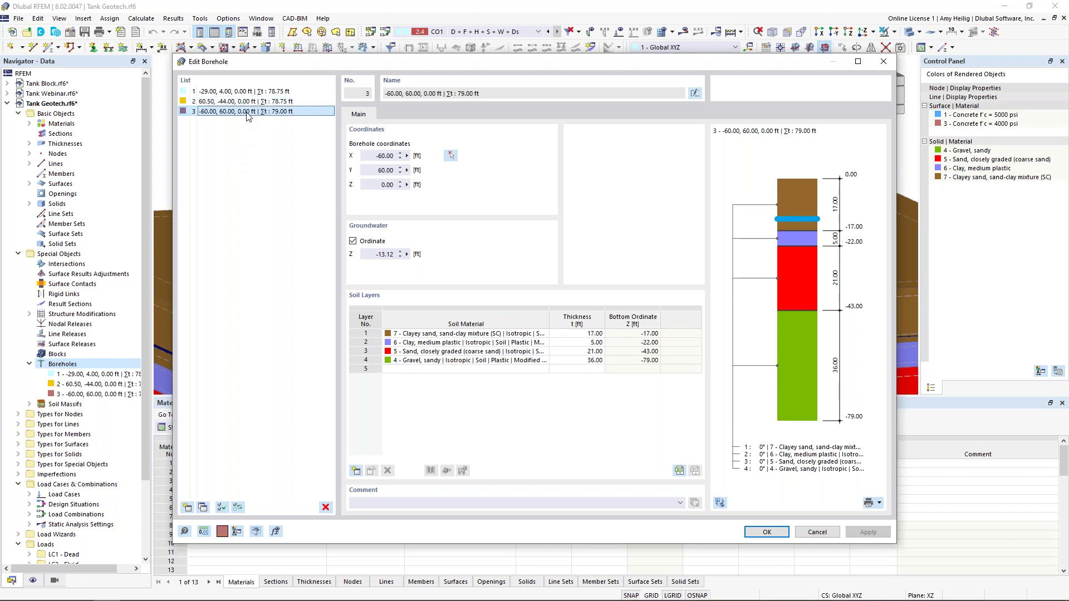
{"action": "left_click", "coordinate": [816, 532]}
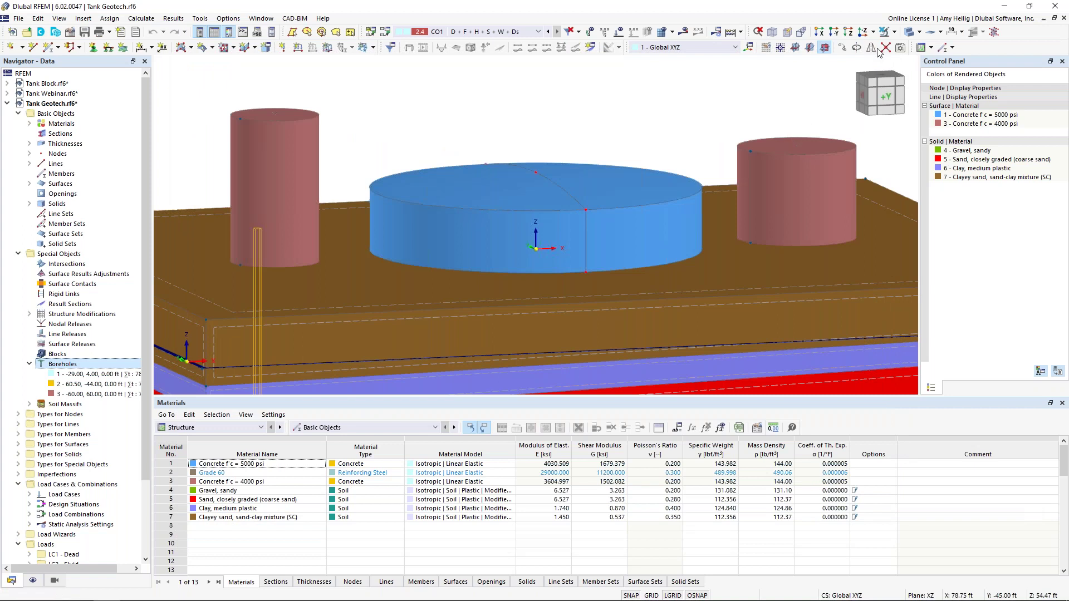
Switch the model to wireframe display and view the three boreholes through the full soil depth.
{"action": "left_click", "coordinate": [910, 32]}
{"action": "left_click", "coordinate": [910, 32]}
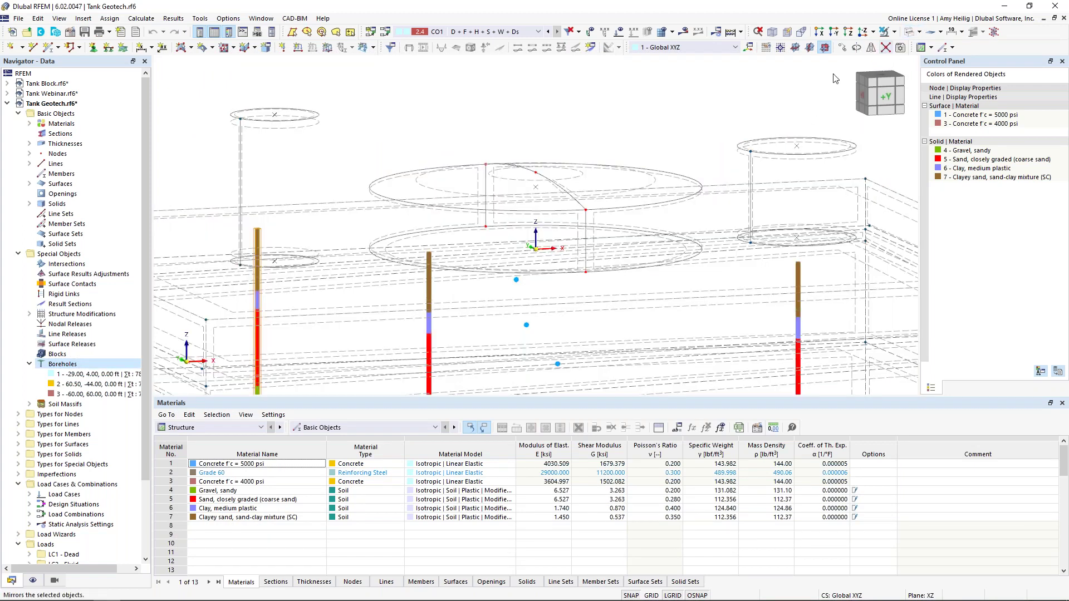
{"action": "scroll", "coordinate": [693, 288], "scroll_direction": "down", "scroll_amount": 4}
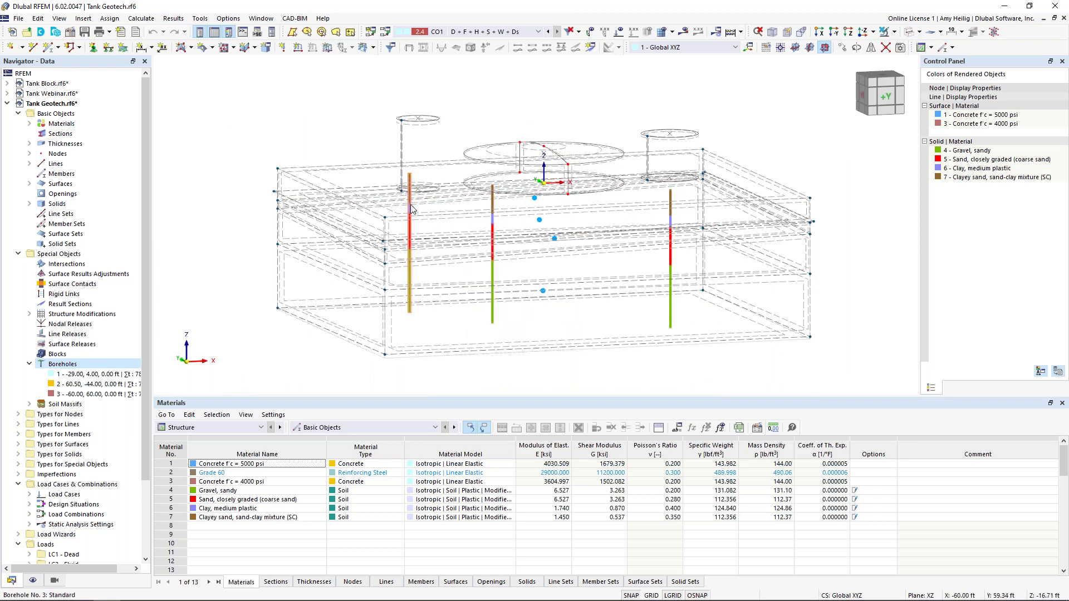
{"action": "middle_click_drag", "start_coordinate": [460, 213], "coordinate": [544, 220], "text": "ctrl"}
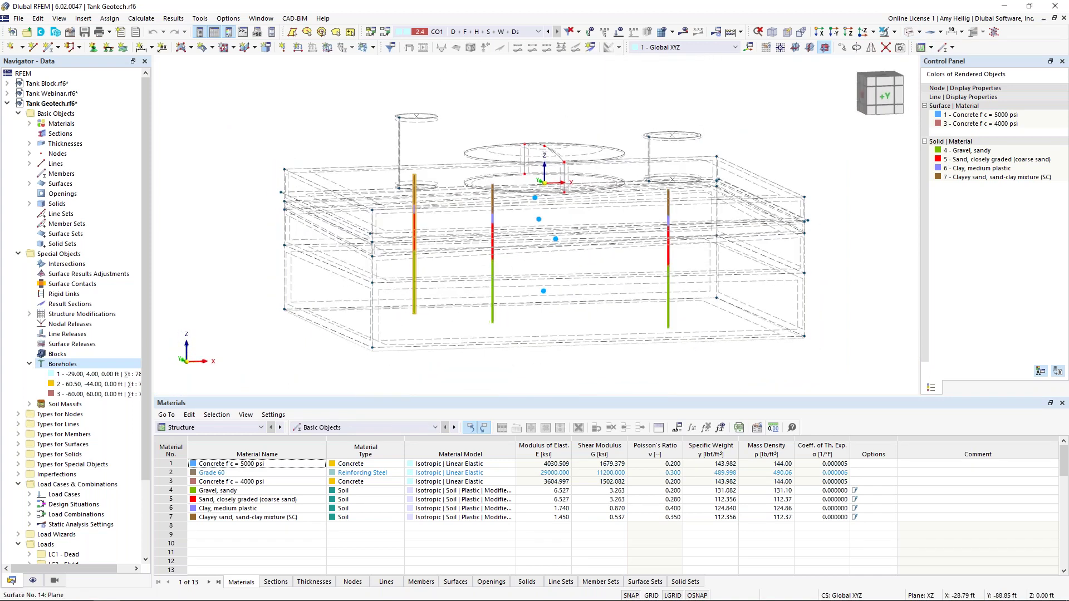
Open soil massif 1 to review its generation from boreholes, rectangular size, and groundwater option, and leave it without changes.
{"action": "left_click", "coordinate": [30, 364]}
{"action": "left_click", "coordinate": [29, 375]}
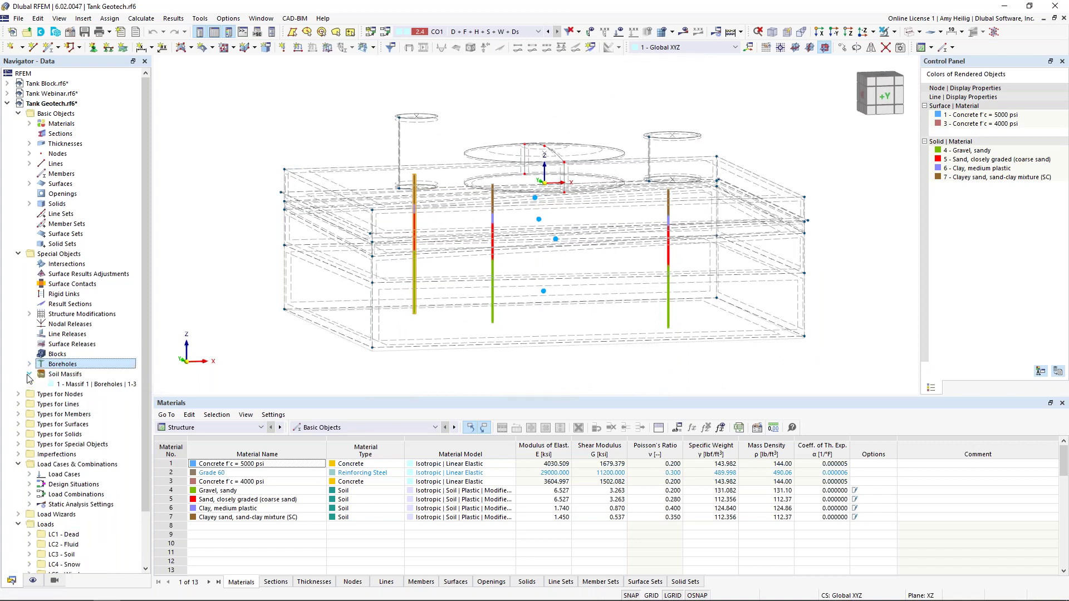
{"action": "left_click", "coordinate": [85, 385]}
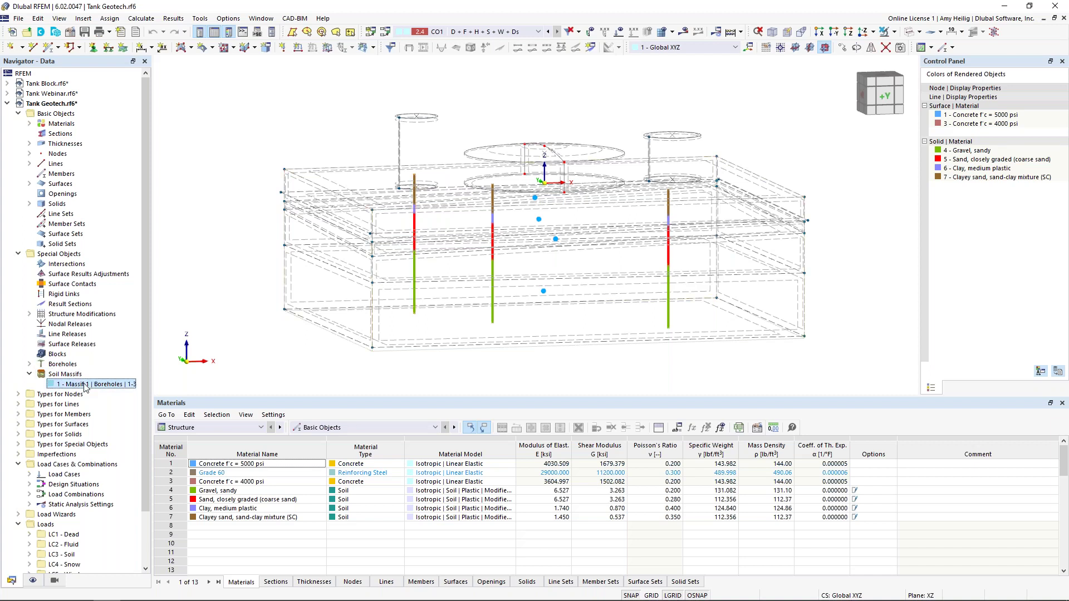
{"action": "double_click", "coordinate": [84, 385]}
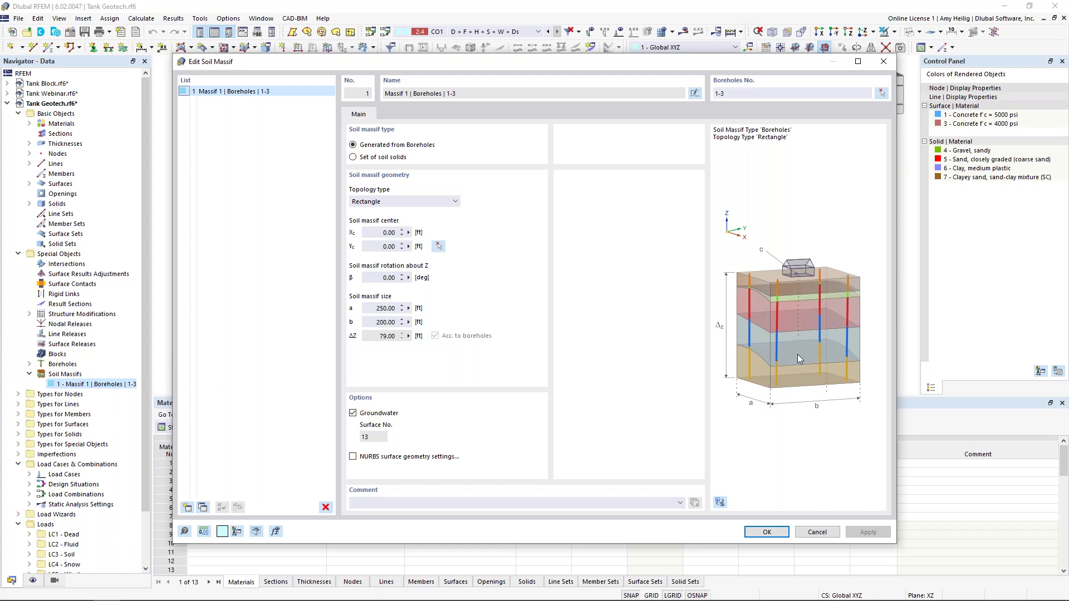
{"action": "left_click", "coordinate": [813, 532]}
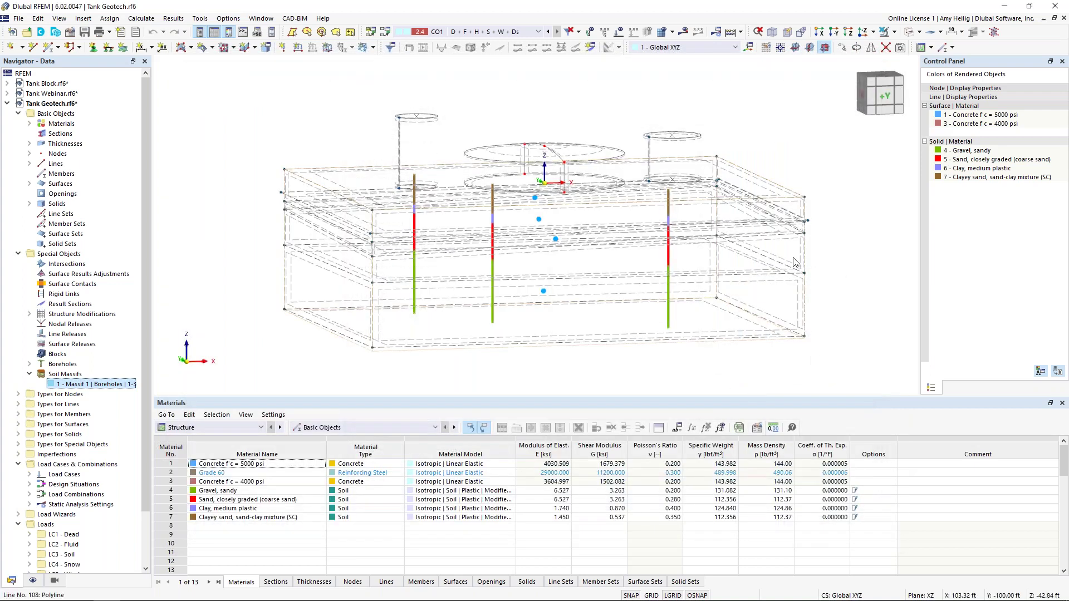
Restore the solid rendering of the model and inspect the tank, adjacent structures, and soil layers.
{"action": "left_click", "coordinate": [902, 47]}
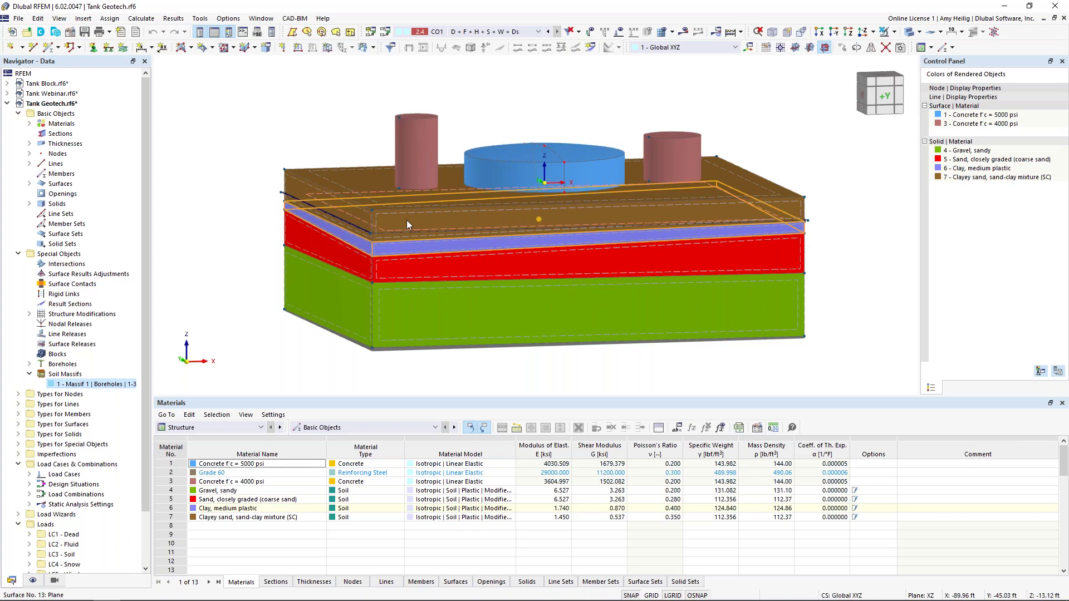
{"action": "middle_click_drag", "start_coordinate": [305, 119], "coordinate": [270, 126]}
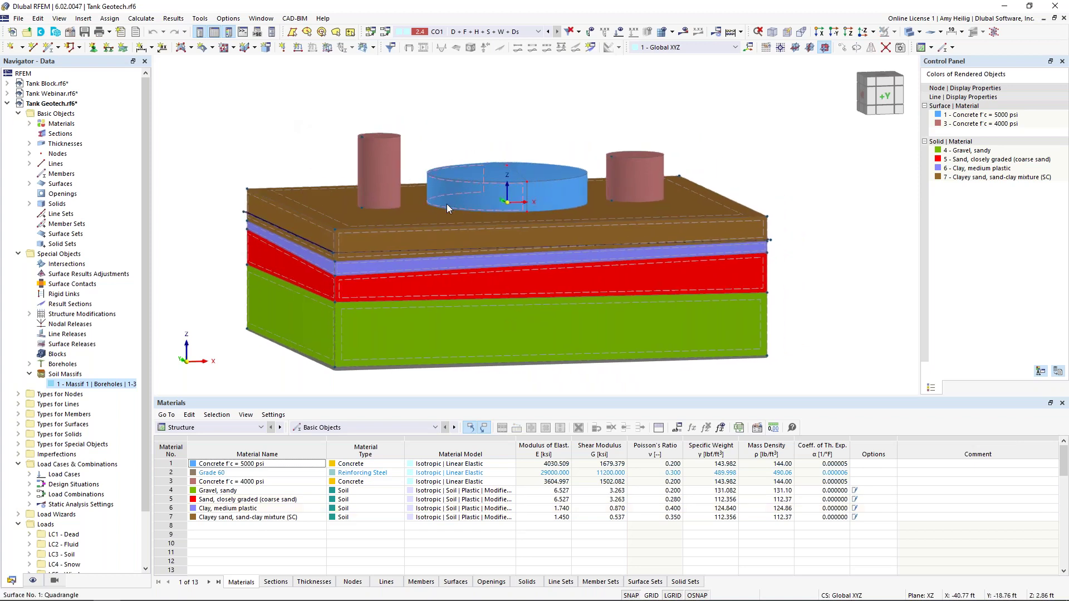
{"action": "scroll", "coordinate": [447, 204], "scroll_direction": "up", "scroll_amount": 3}
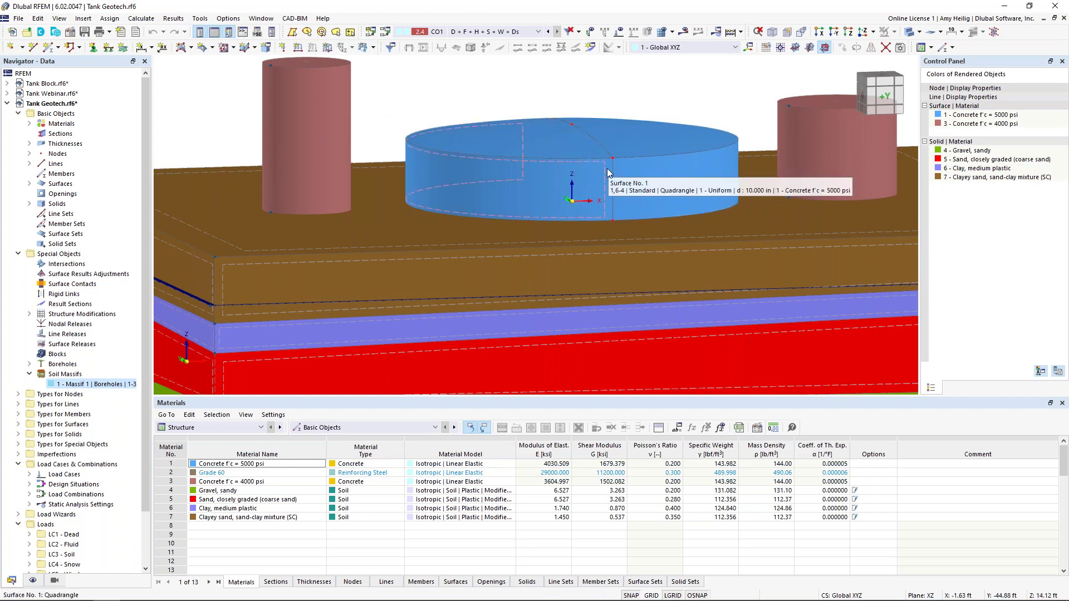
{"action": "scroll", "coordinate": [643, 190], "scroll_direction": "down", "scroll_amount": 3}
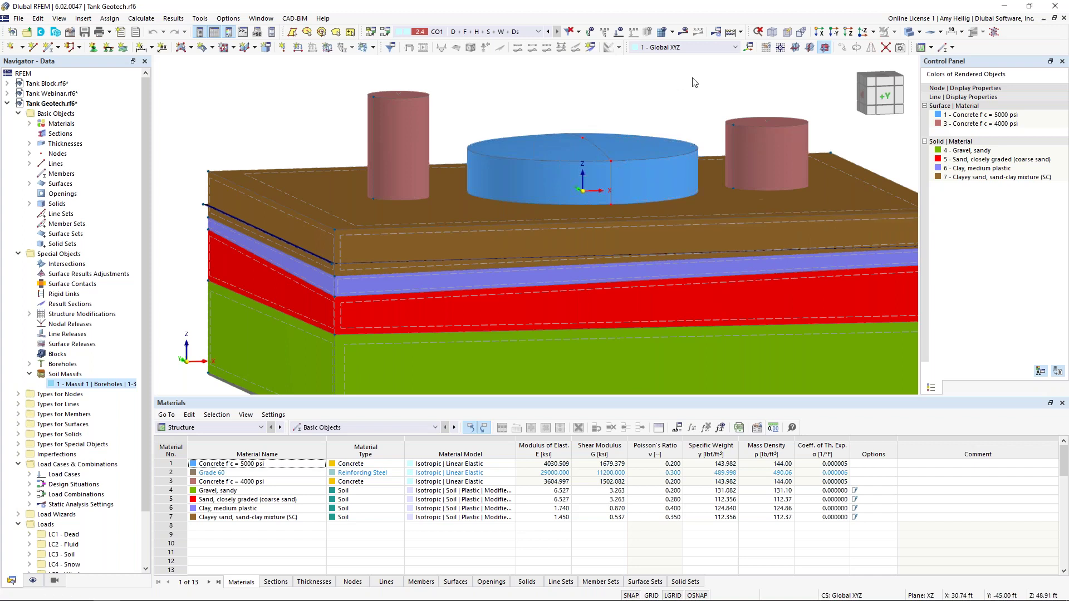
{"action": "scroll", "coordinate": [674, 113], "scroll_direction": "down", "scroll_amount": 1}
{"action": "middle_click_drag", "start_coordinate": [673, 114], "coordinate": [584, 122]}
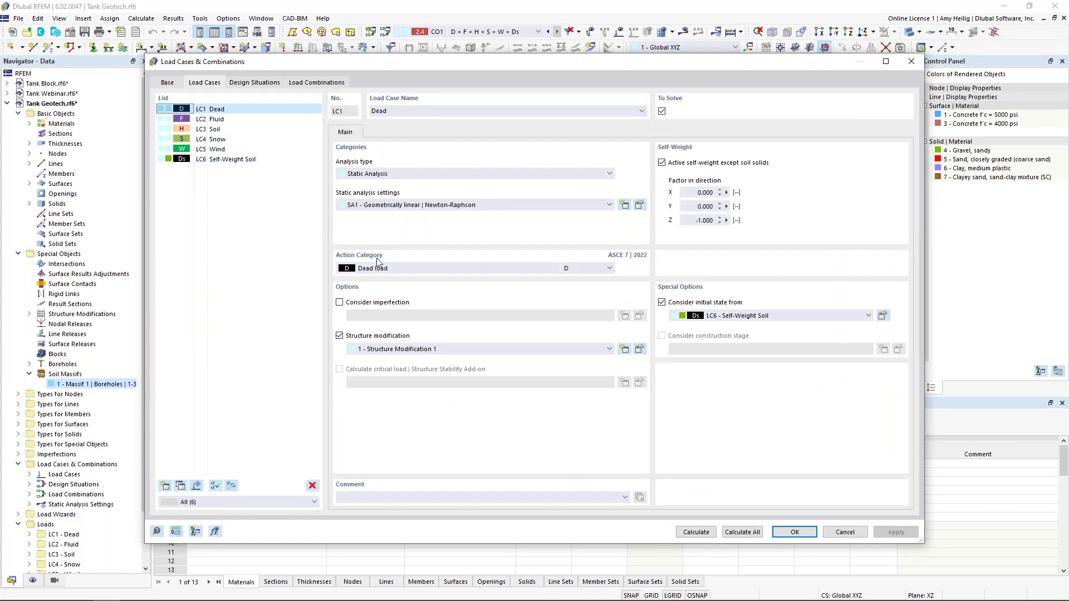
Review load case LC6 Self-Weight Soil and load combination CO1's settings and assigned load cases, leaving without changes.
{"action": "left_click", "coordinate": [228, 160]}
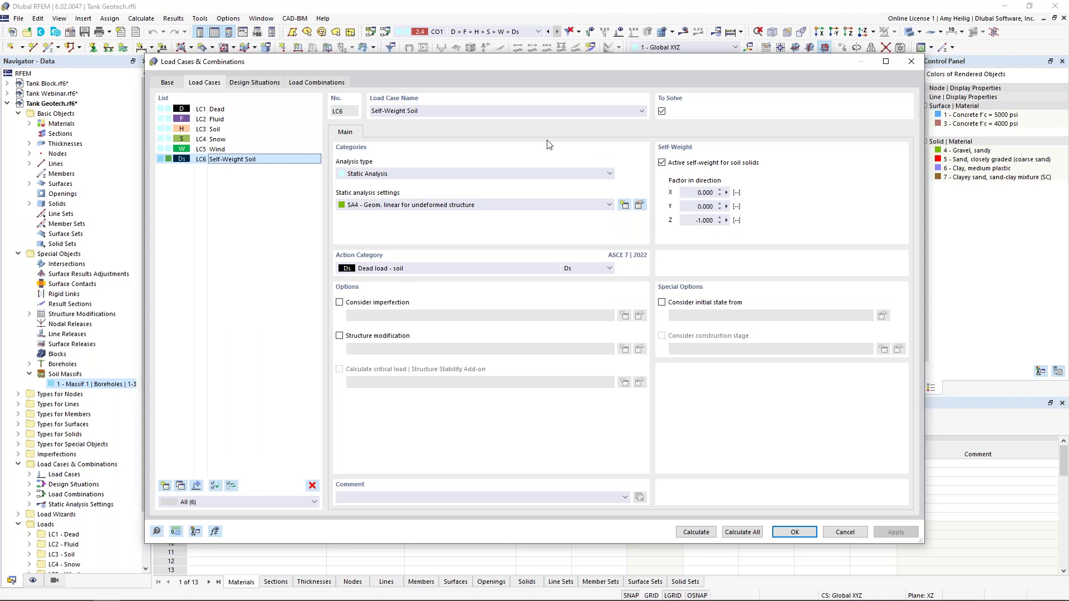
{"action": "left_click", "coordinate": [327, 83]}
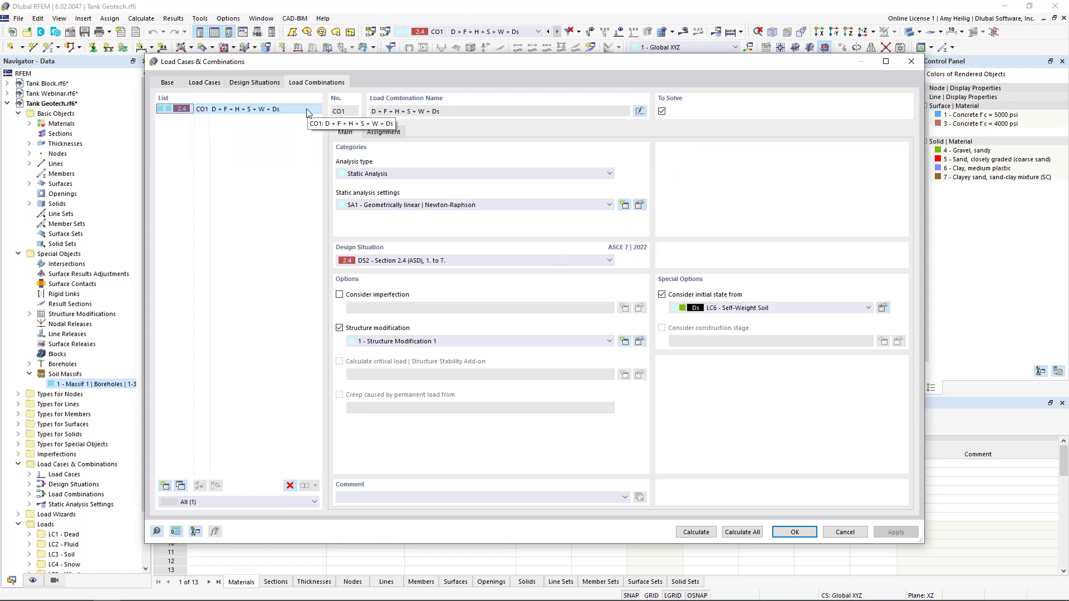
{"action": "left_click", "coordinate": [386, 134]}
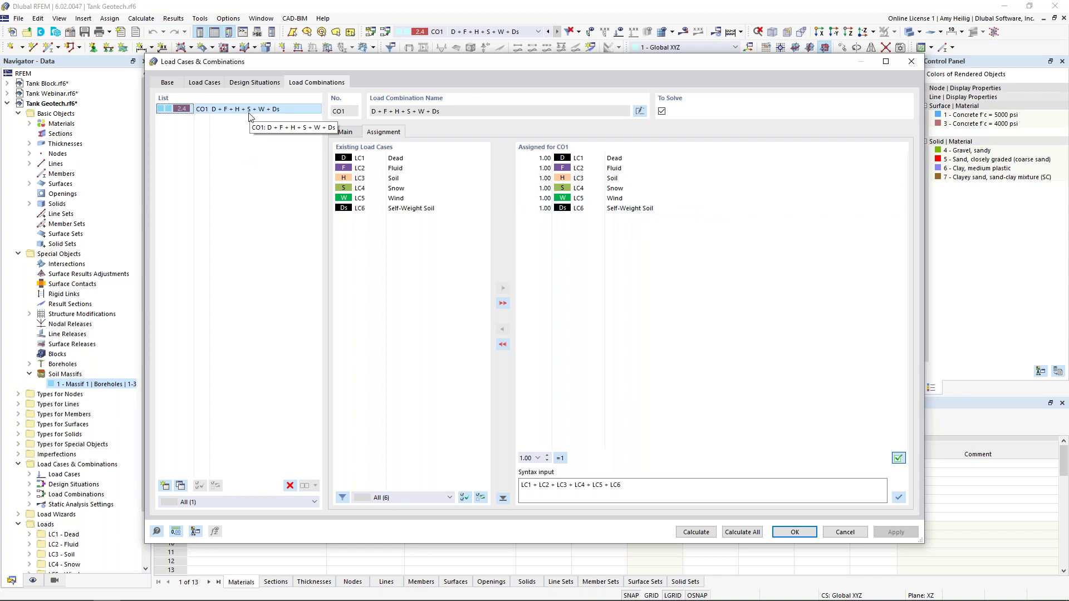
{"action": "left_click", "coordinate": [353, 133]}
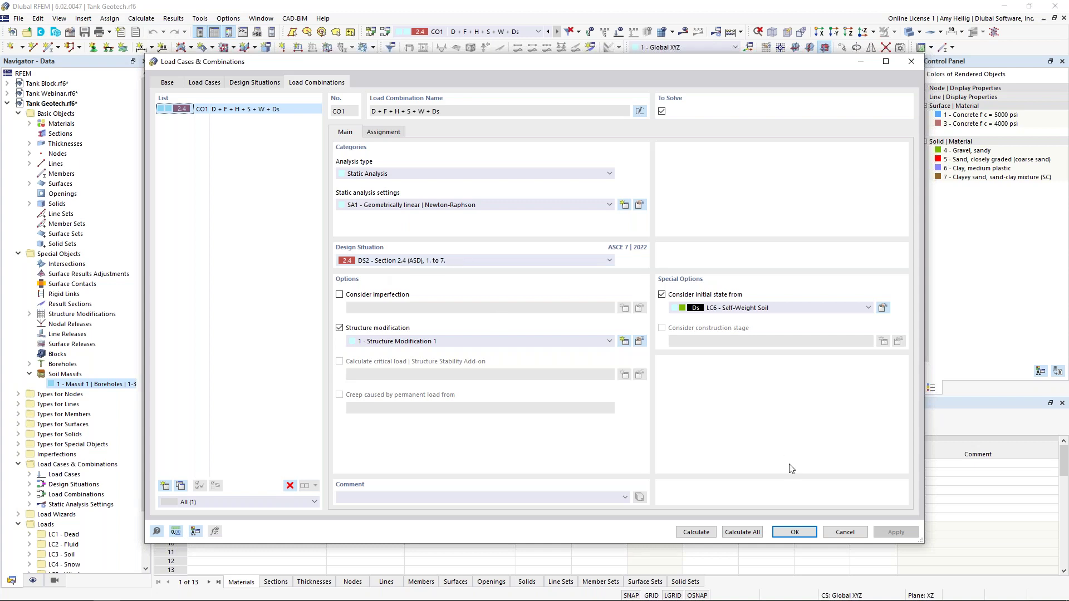
{"action": "left_click", "coordinate": [844, 532]}
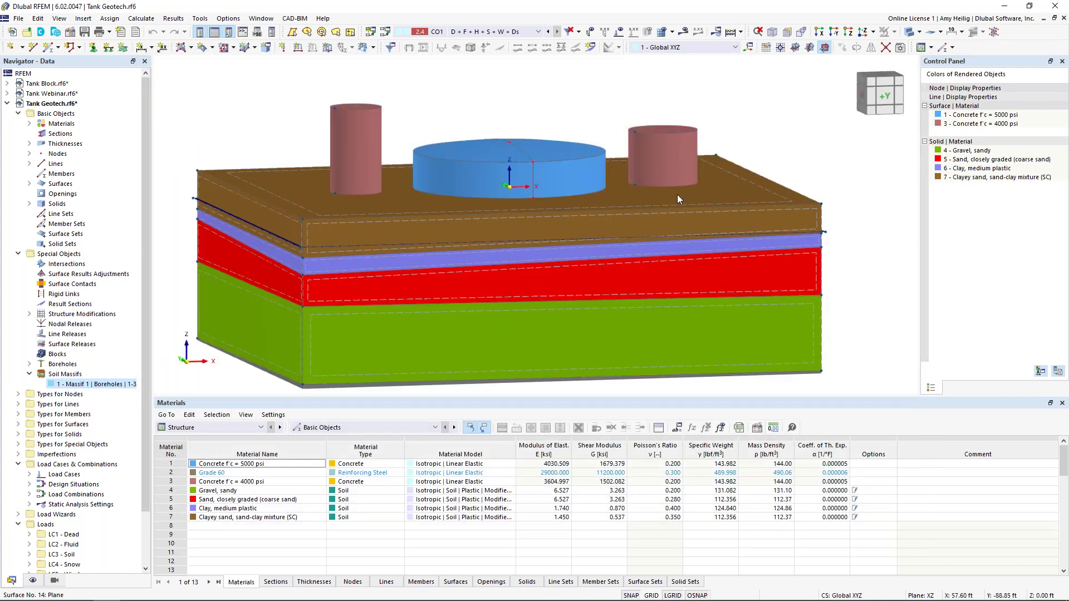
Display the CO1 global deformation results with the model in wireframe and inspect the tank and soil from above.
{"action": "left_click", "coordinate": [684, 34]}
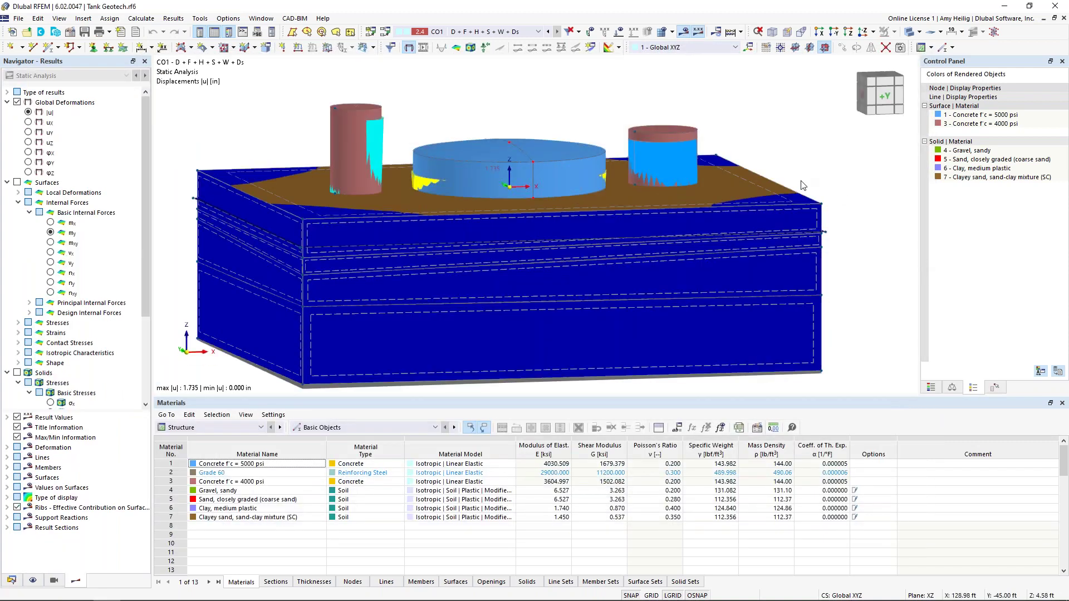
{"action": "left_click", "coordinate": [910, 33]}
{"action": "left_click", "coordinate": [909, 34]}
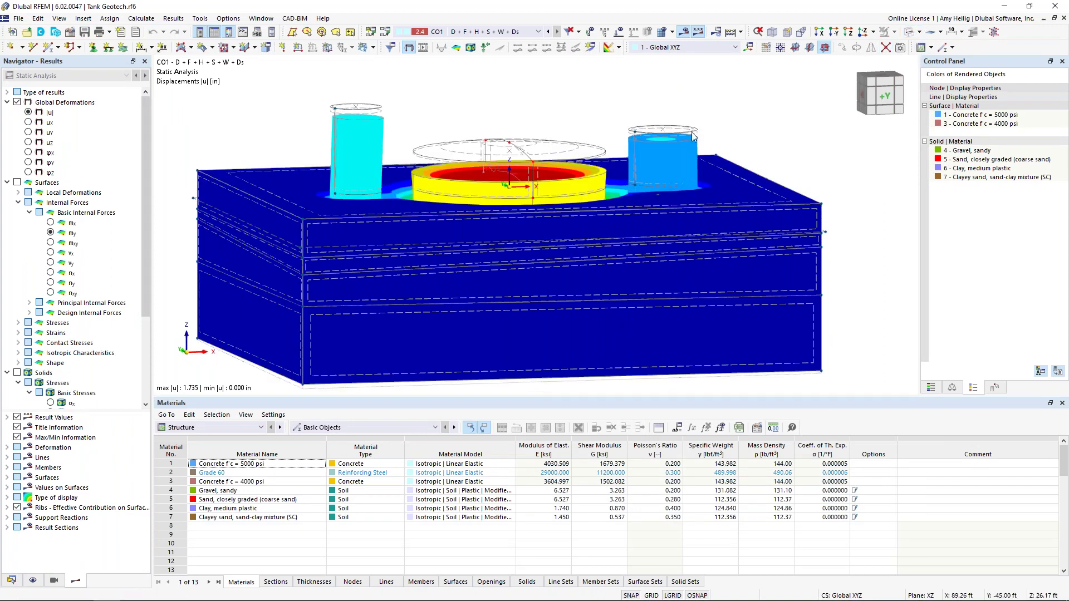
{"action": "scroll", "coordinate": [801, 95], "scroll_direction": "down", "scroll_amount": 1}
{"action": "middle_click_drag", "start_coordinate": [689, 137], "coordinate": [714, 159], "text": "ctrl"}
{"action": "middle_click_drag", "start_coordinate": [807, 138], "coordinate": [783, 155]}
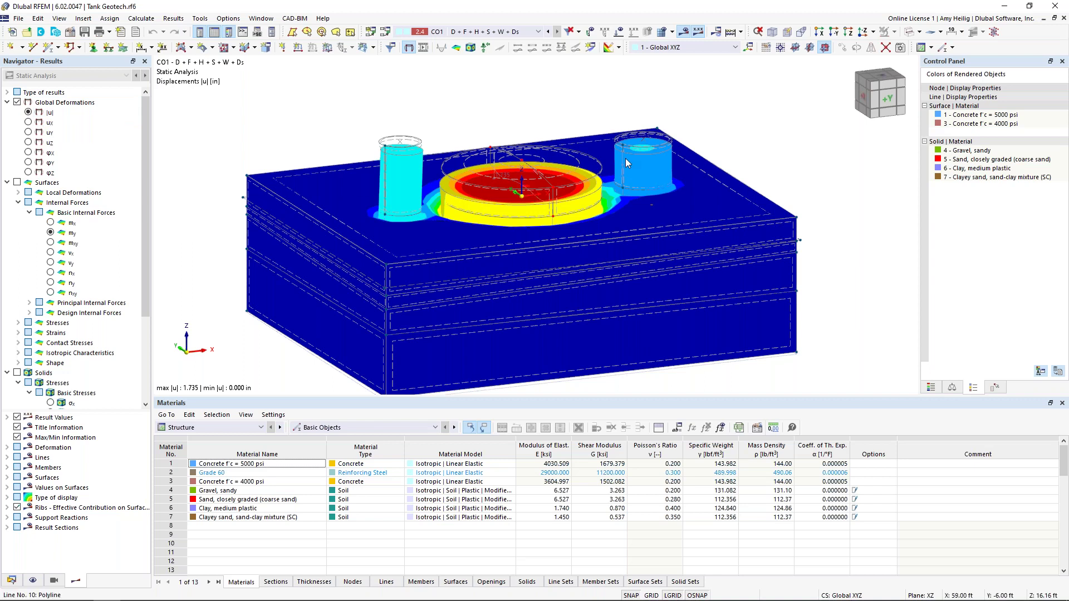
Set the general deformation display factor to 32 and show the color scale for the global deformations.
{"action": "left_click", "coordinate": [951, 389]}
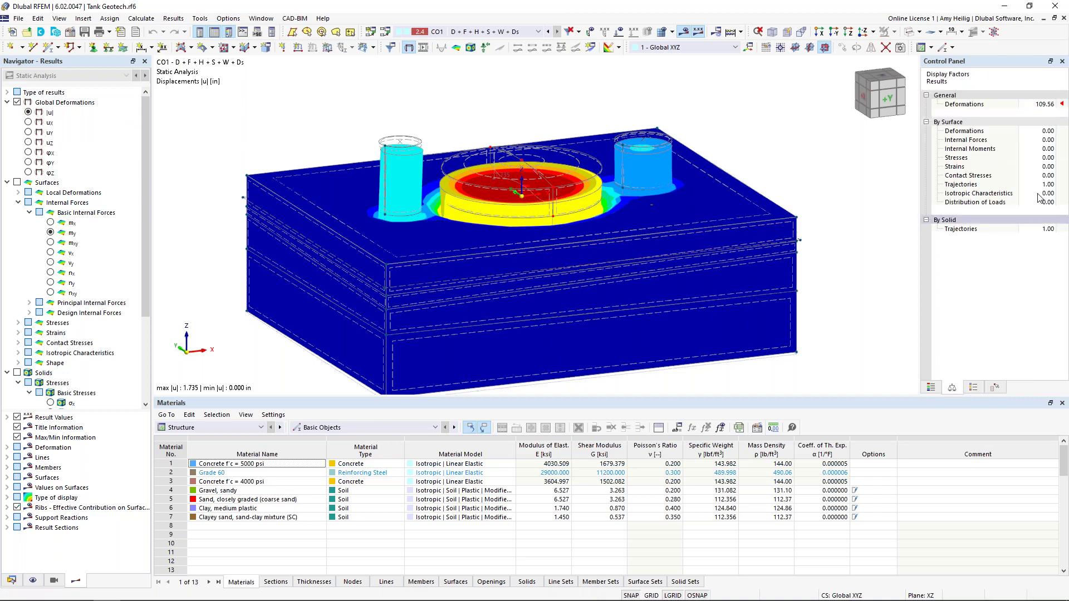
{"action": "left_click", "coordinate": [1050, 107]}
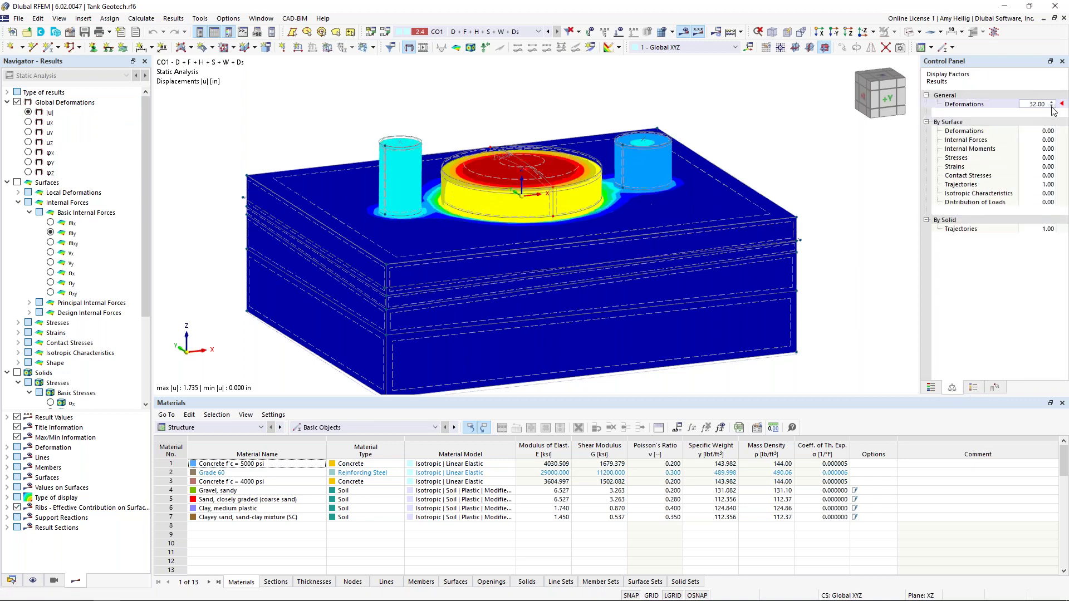
{"action": "left_click", "coordinate": [931, 386]}
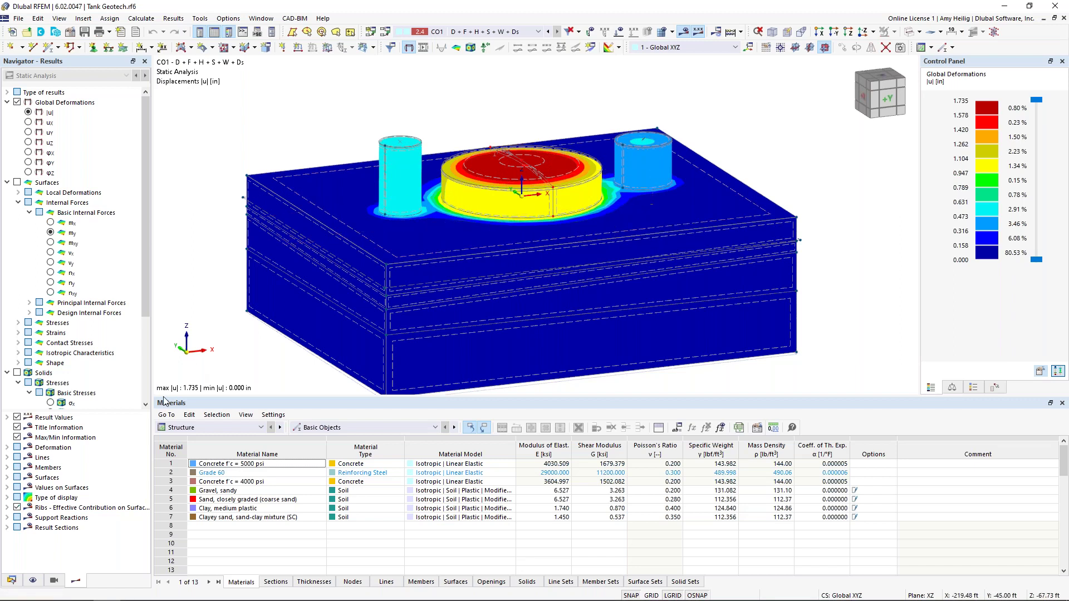
Activate the user-defined view Tank Deflection Only and inspect the soil's surface deformations beneath the tank and adjacent structures.
{"action": "left_click", "coordinate": [54, 581]}
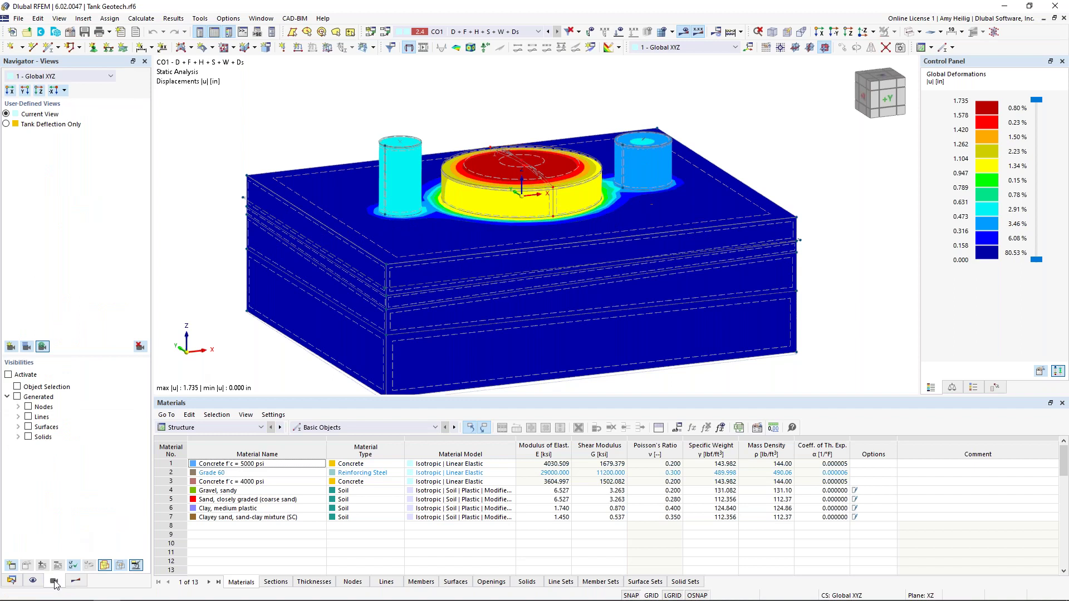
{"action": "left_click", "coordinate": [7, 124]}
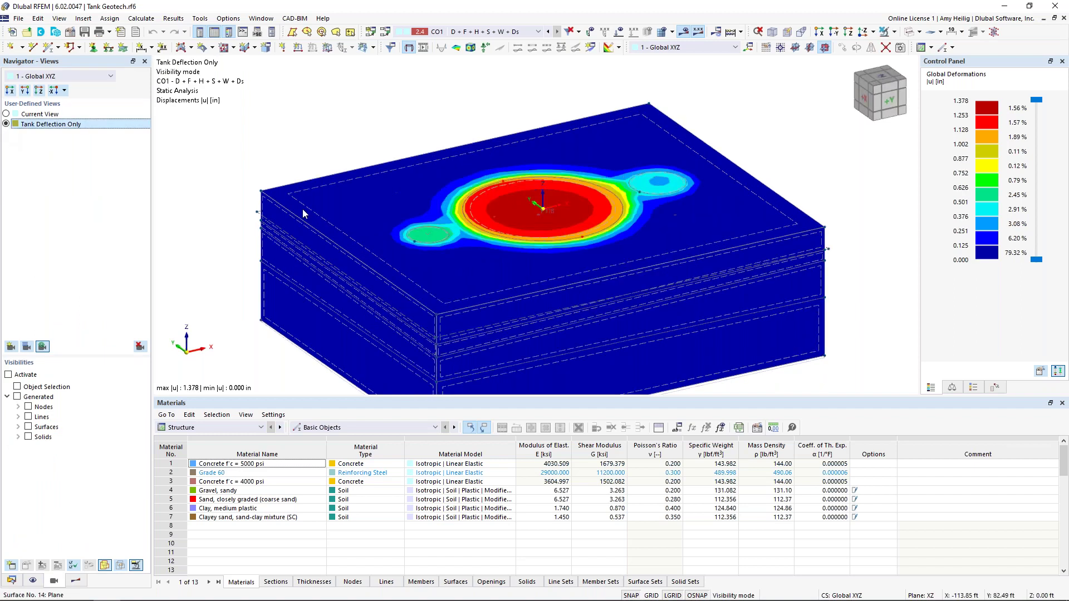
{"action": "middle_click_drag", "start_coordinate": [793, 346], "coordinate": [761, 298]}
{"action": "scroll", "coordinate": [761, 298], "scroll_direction": "down", "scroll_amount": 1}
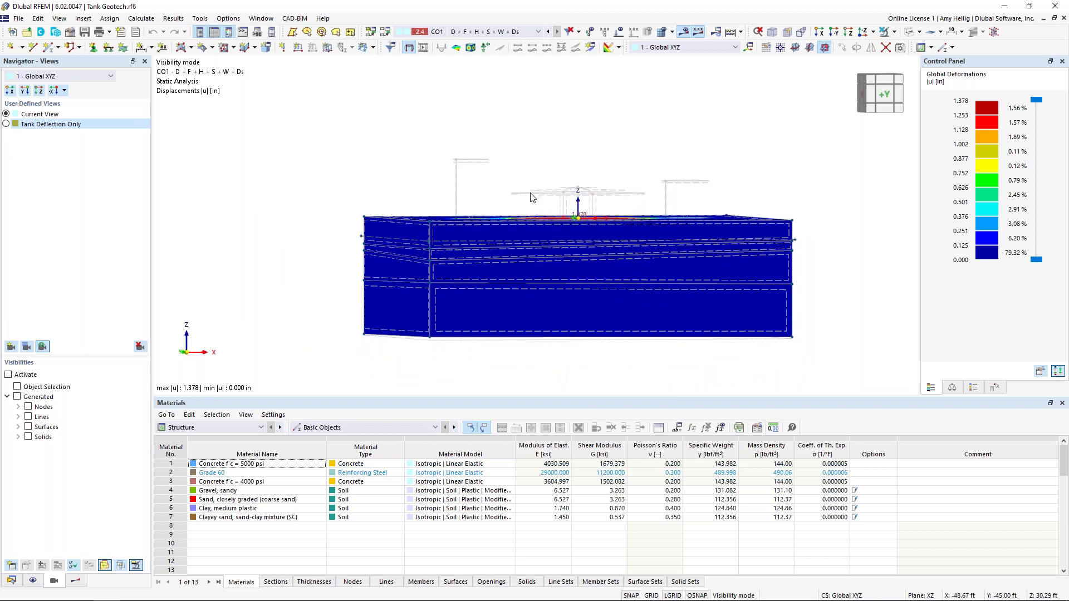
{"action": "middle_click_drag", "start_coordinate": [574, 201], "coordinate": [580, 272], "text": "ctrl"}
{"action": "scroll", "coordinate": [570, 239], "scroll_direction": "up", "scroll_amount": 3}
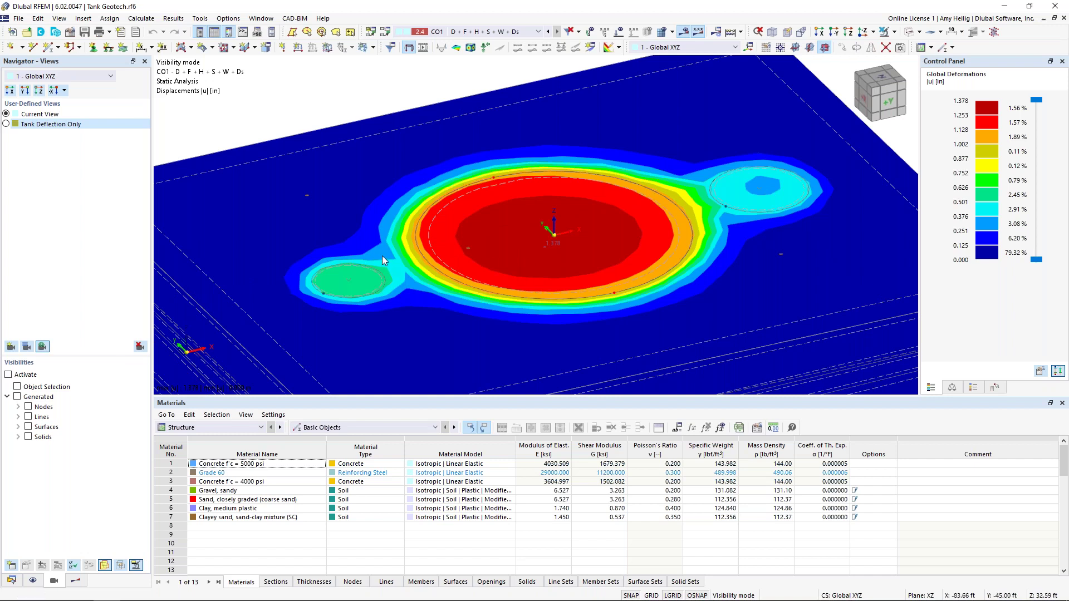
{"action": "middle_click_drag", "start_coordinate": [439, 284], "coordinate": [545, 292], "text": "ctrl"}
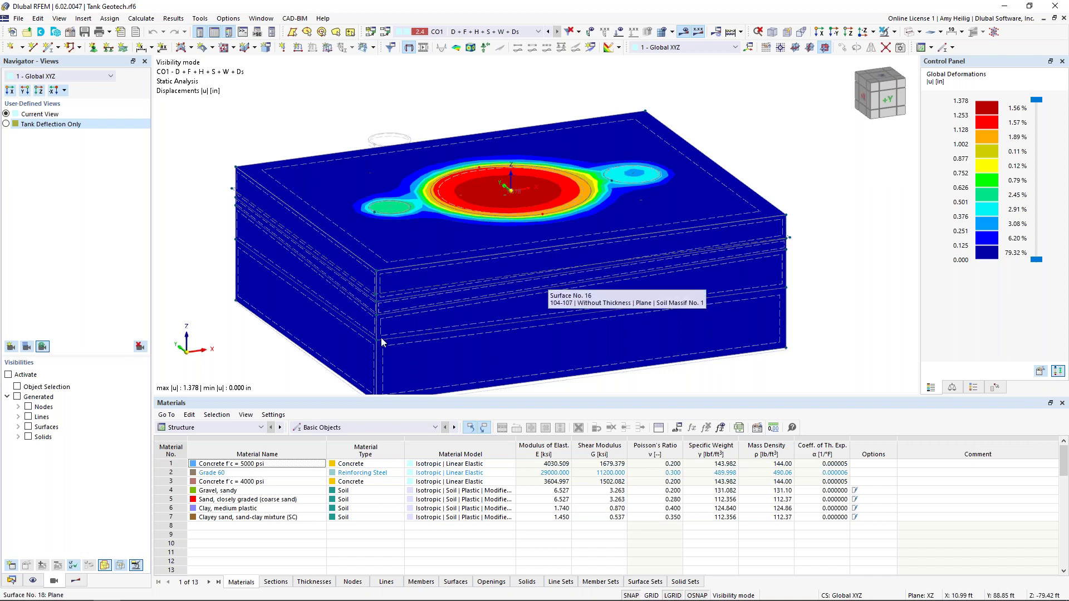
Create a clipping plane of type Offset XYZ, parallel to XZ through the global origin.
{"action": "left_click", "coordinate": [11, 581]}
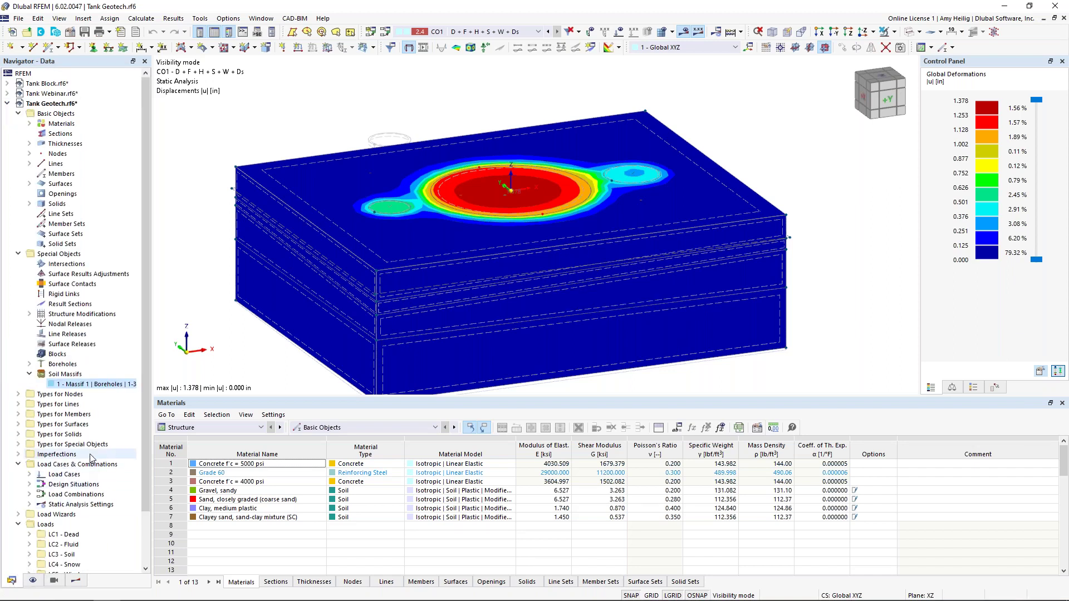
{"action": "scroll", "coordinate": [92, 458], "scroll_direction": "down", "scroll_amount": 2}
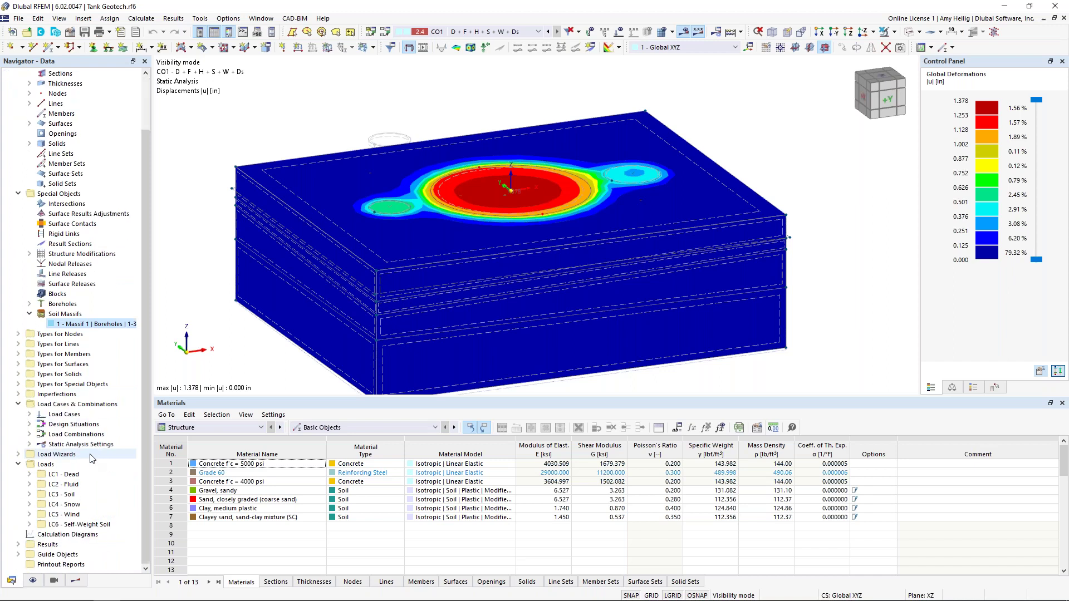
{"action": "left_click", "coordinate": [19, 554]}
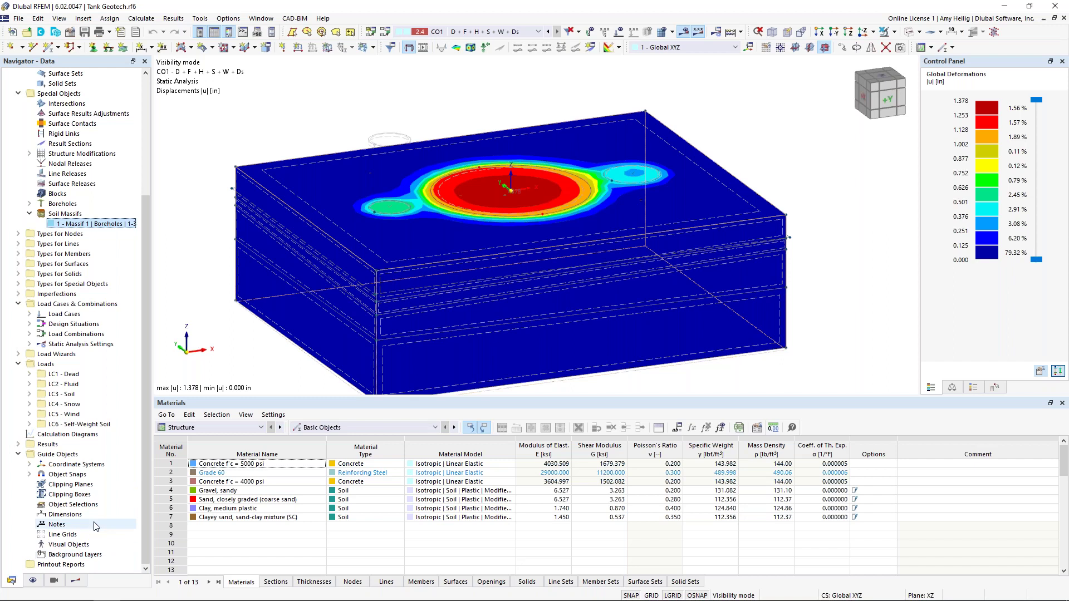
{"action": "right_click", "coordinate": [77, 489]}
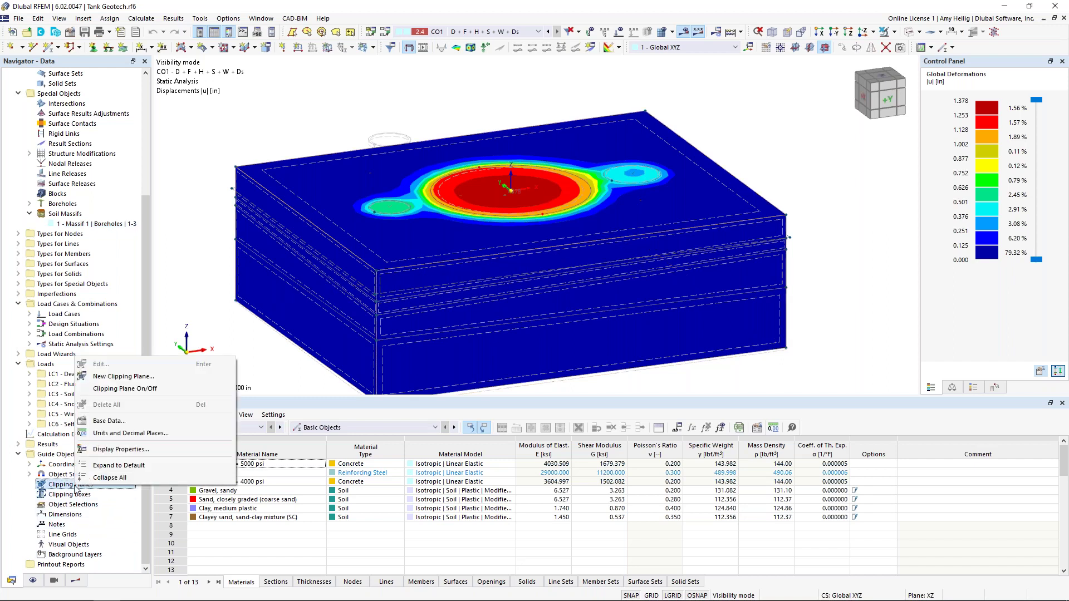
{"action": "left_click", "coordinate": [132, 378]}
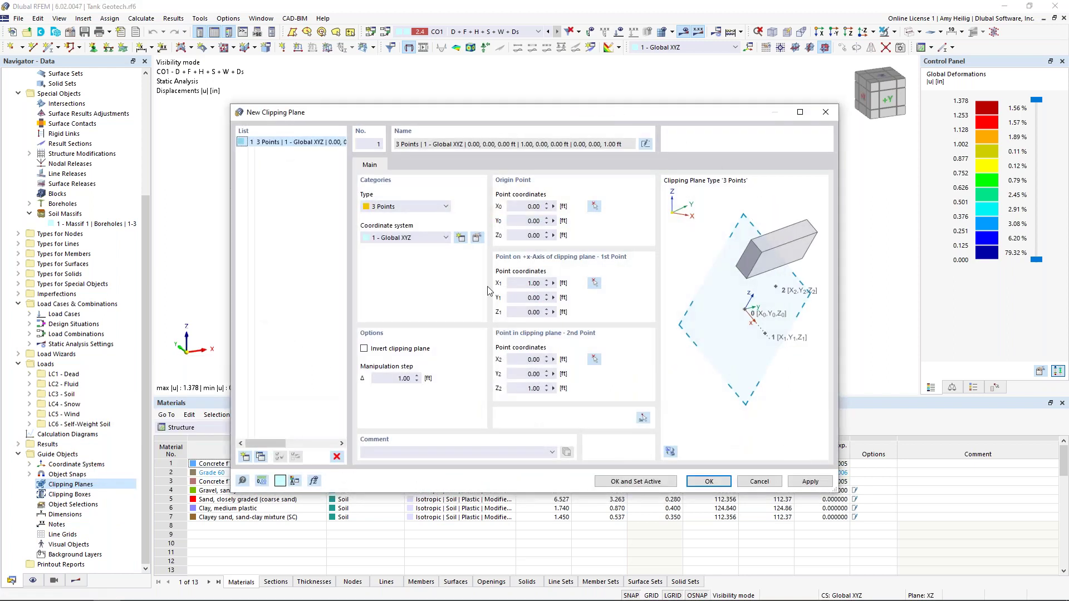
{"action": "left_click", "coordinate": [409, 207]}
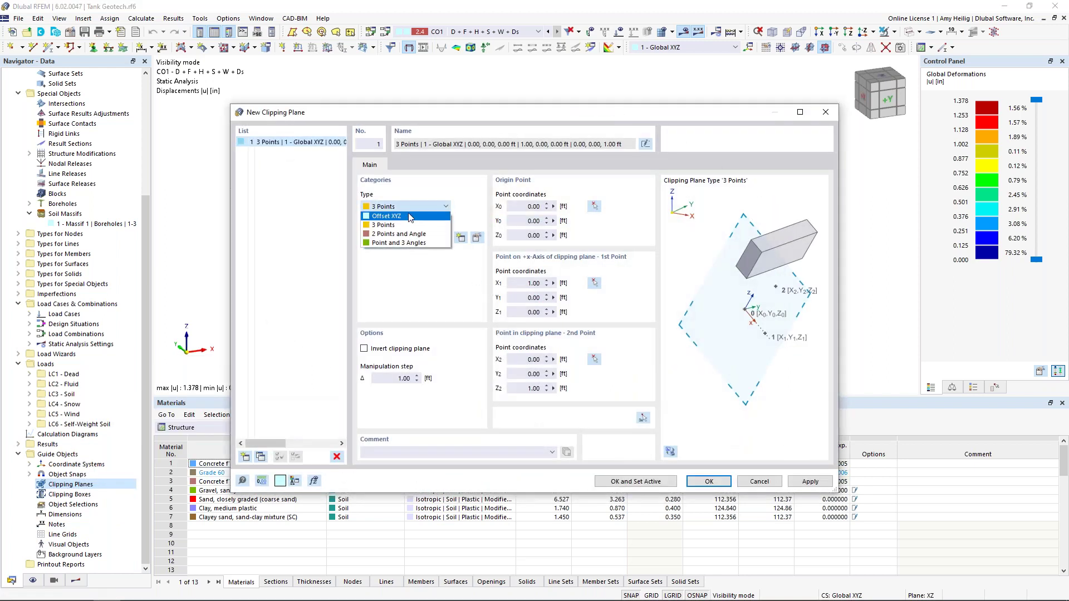
{"action": "left_click", "coordinate": [410, 217]}
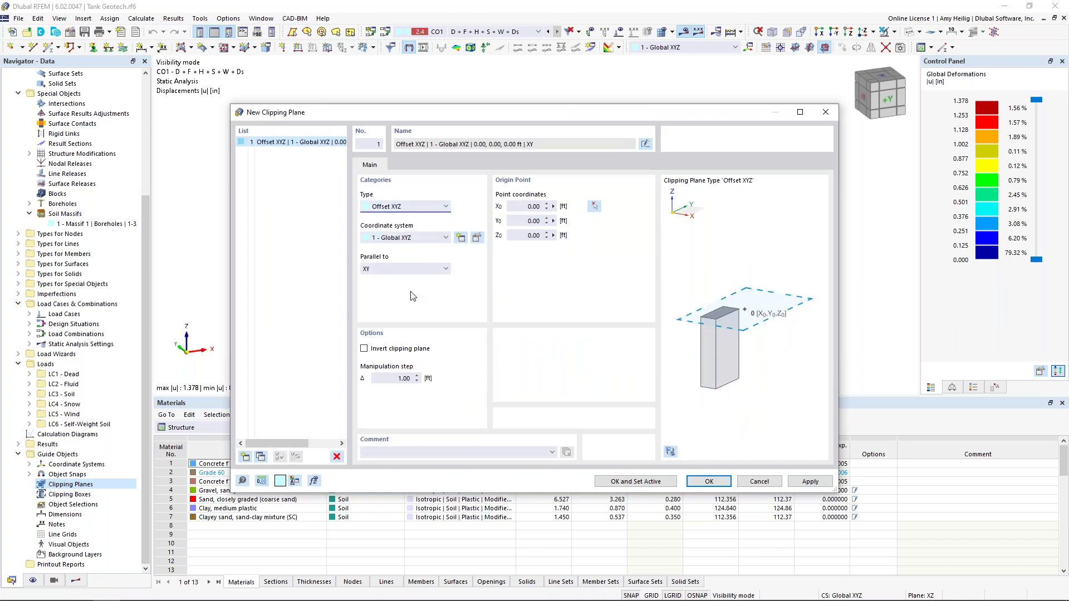
{"action": "left_click", "coordinate": [405, 270]}
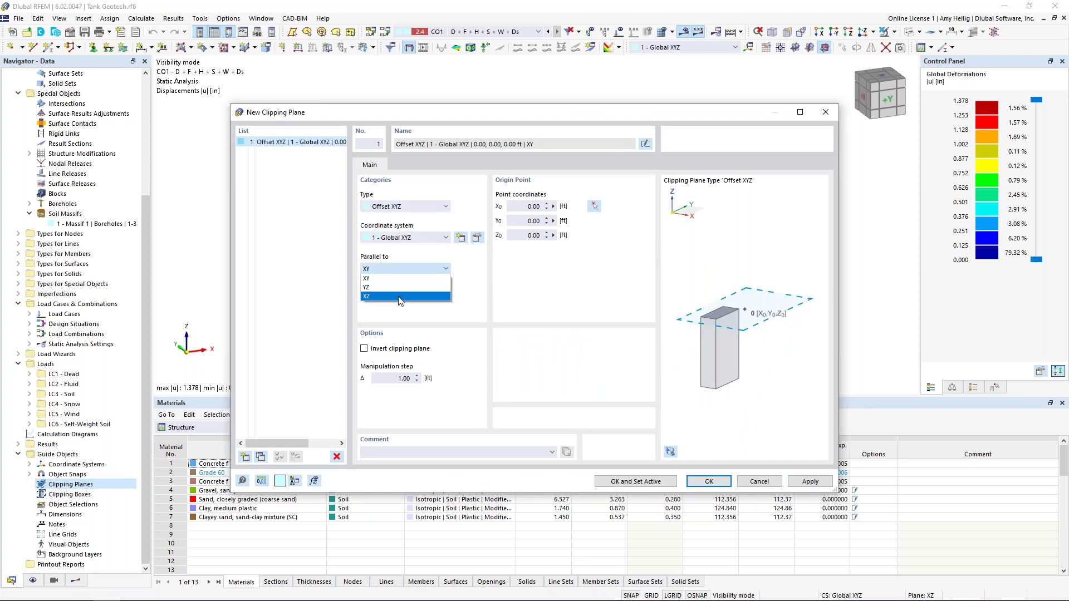
{"action": "left_click", "coordinate": [400, 295]}
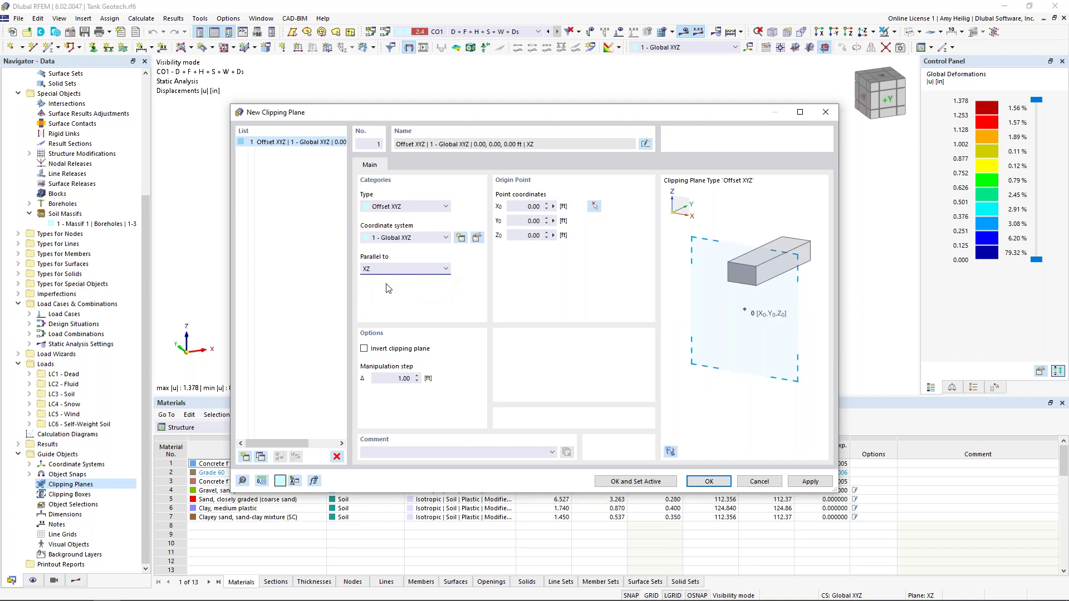
{"action": "left_click", "coordinate": [708, 481]}
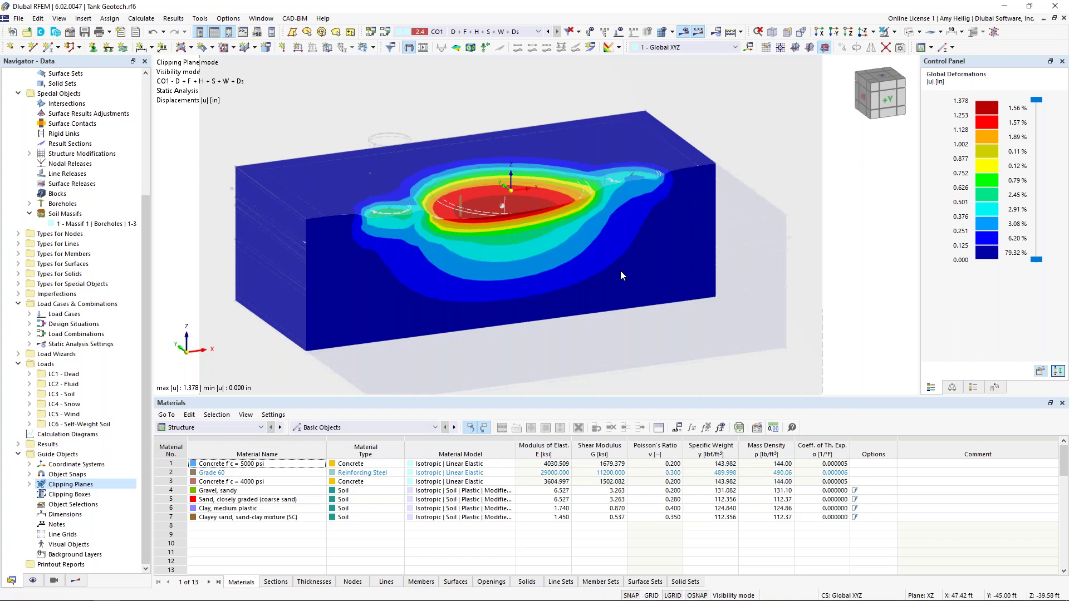
Examine the deformation contours on the clipped soil section in front and angled views.
{"action": "middle_click_drag", "start_coordinate": [619, 271], "coordinate": [566, 231], "text": "ctrl"}
{"action": "scroll", "coordinate": [519, 260], "scroll_direction": "up", "scroll_amount": 3}
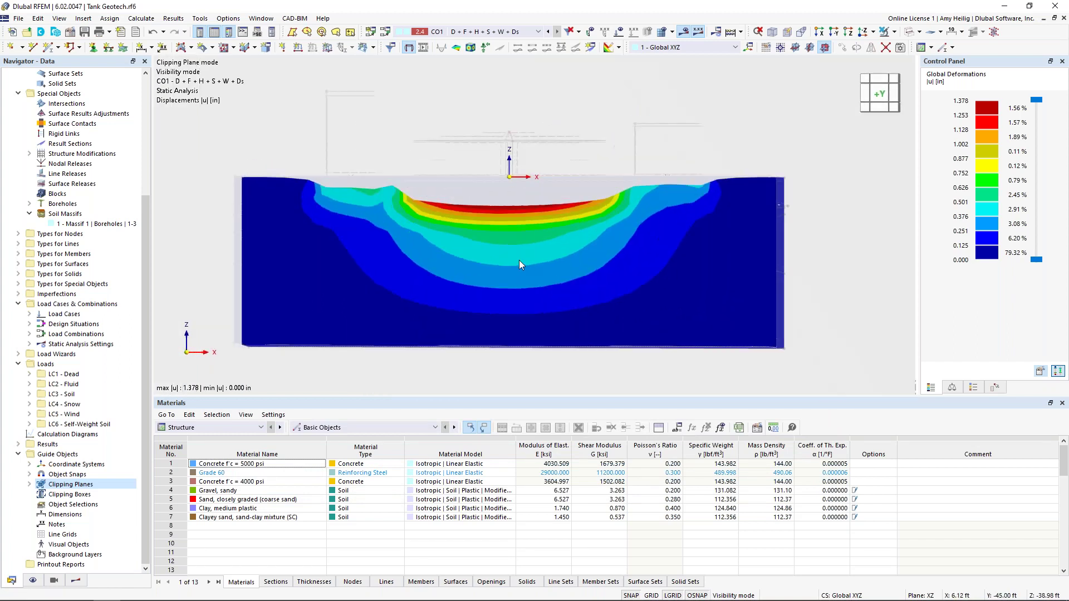
{"action": "scroll", "coordinate": [482, 250], "scroll_direction": "down", "scroll_amount": 1}
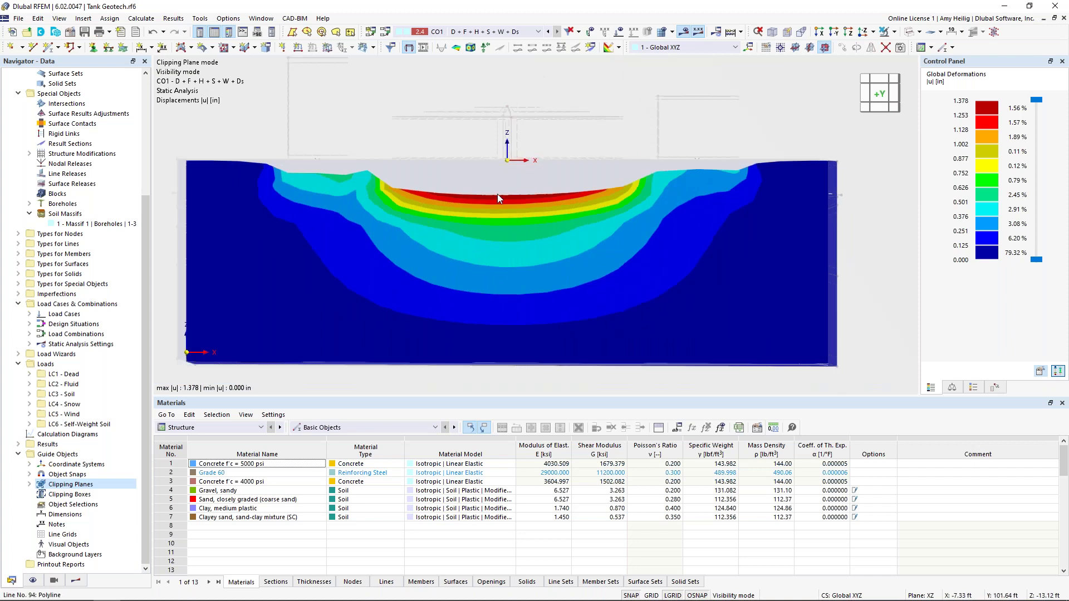
{"action": "scroll", "coordinate": [497, 194], "scroll_direction": "down", "scroll_amount": 1}
{"action": "scroll", "coordinate": [413, 239], "scroll_direction": "down", "scroll_amount": 2}
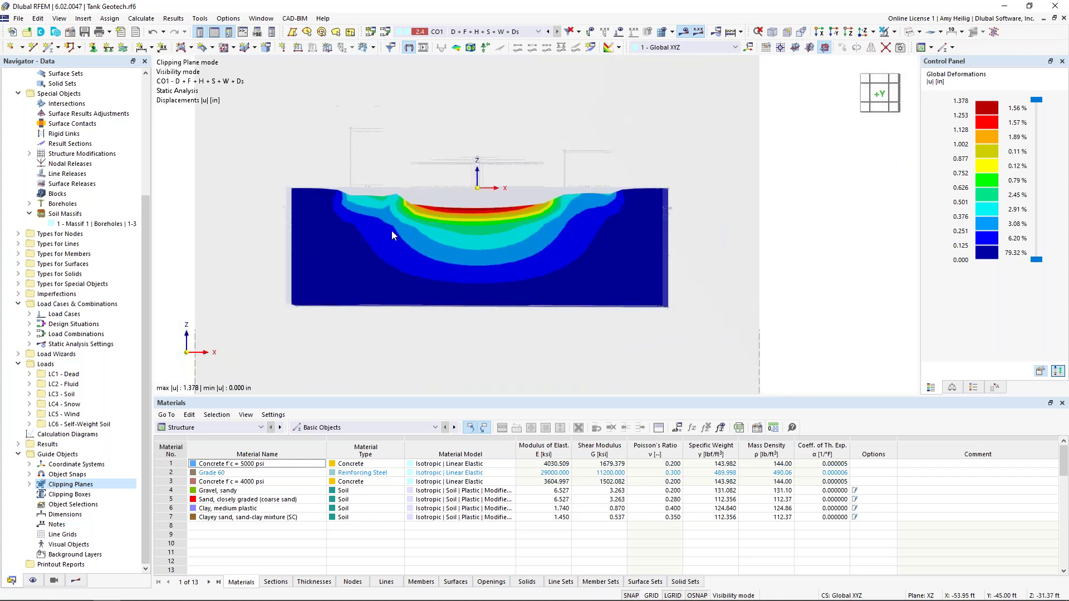
{"action": "middle_click_drag", "start_coordinate": [383, 223], "coordinate": [468, 251], "text": "ctrl"}
{"action": "scroll", "coordinate": [452, 273], "scroll_direction": "down", "scroll_amount": 2}
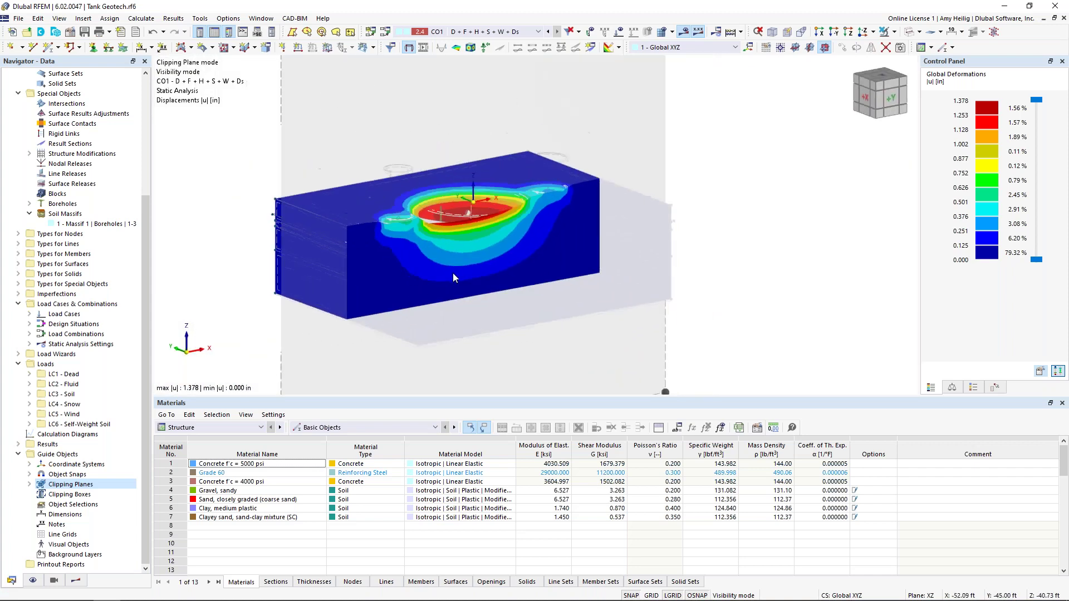
{"action": "scroll", "coordinate": [483, 218], "scroll_direction": "down", "scroll_amount": 1}
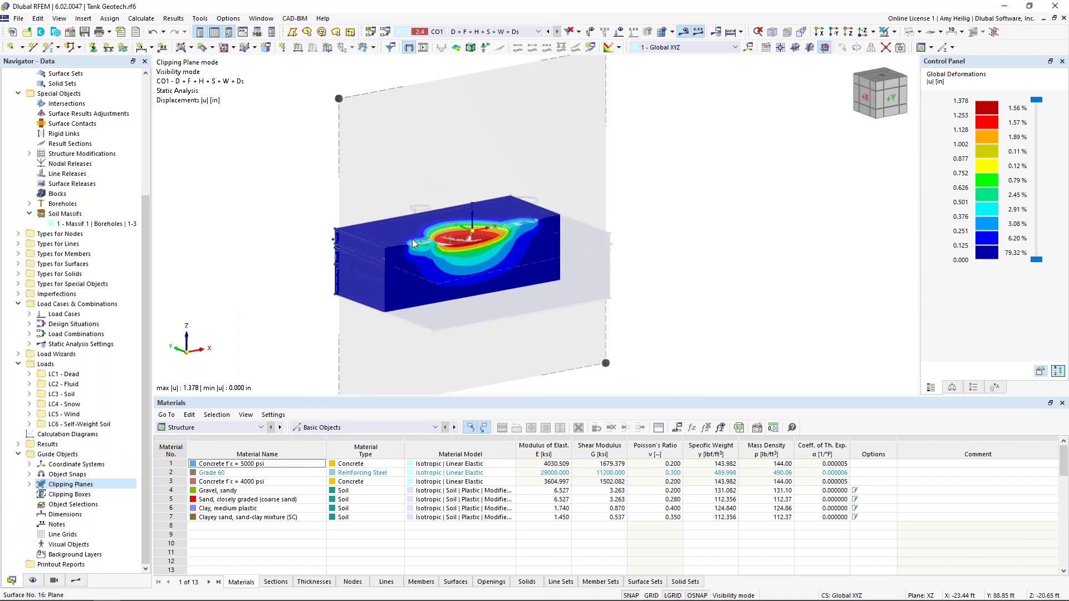
{"action": "scroll", "coordinate": [413, 242], "scroll_direction": "up", "scroll_amount": 1}
Enlarge the model view's height and set the general deformation display factor to 8.
{"action": "left_click_drag", "start_coordinate": [493, 398], "coordinate": [493, 496]}
{"action": "mouse_move", "coordinate": [325, 119]}
{"action": "left_mouse_down"}
{"action": "mouse_move", "coordinate": [356, 124]}
{"action": "mouse_move", "coordinate": [341, 134]}
{"action": "mouse_move", "coordinate": [325, 119]}
{"action": "left_mouse_up"}
{"action": "left_click", "coordinate": [955, 488]}
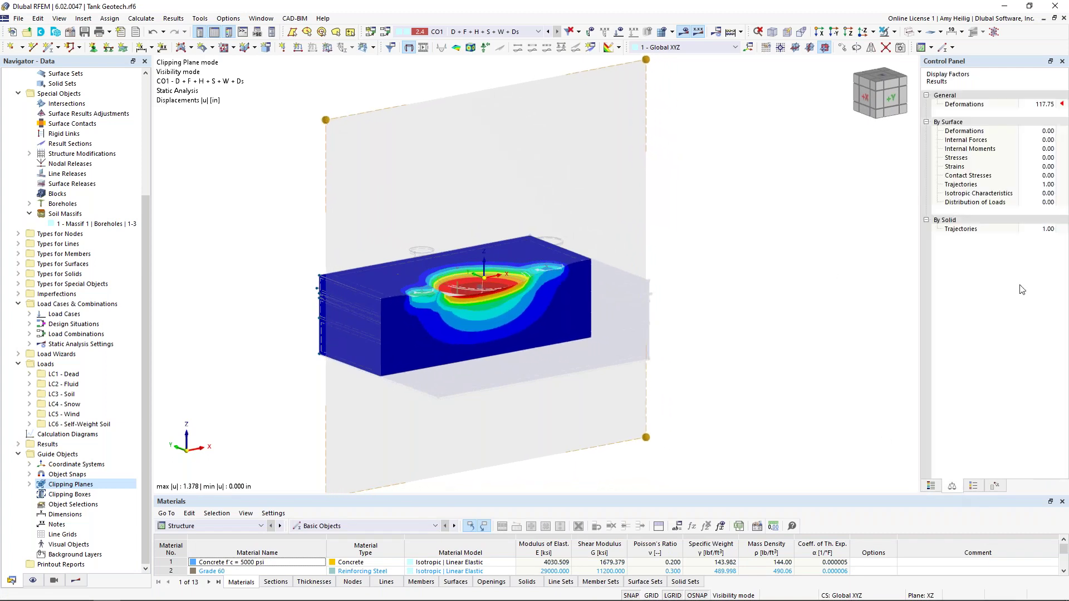
{"action": "left_click", "coordinate": [1040, 104]}
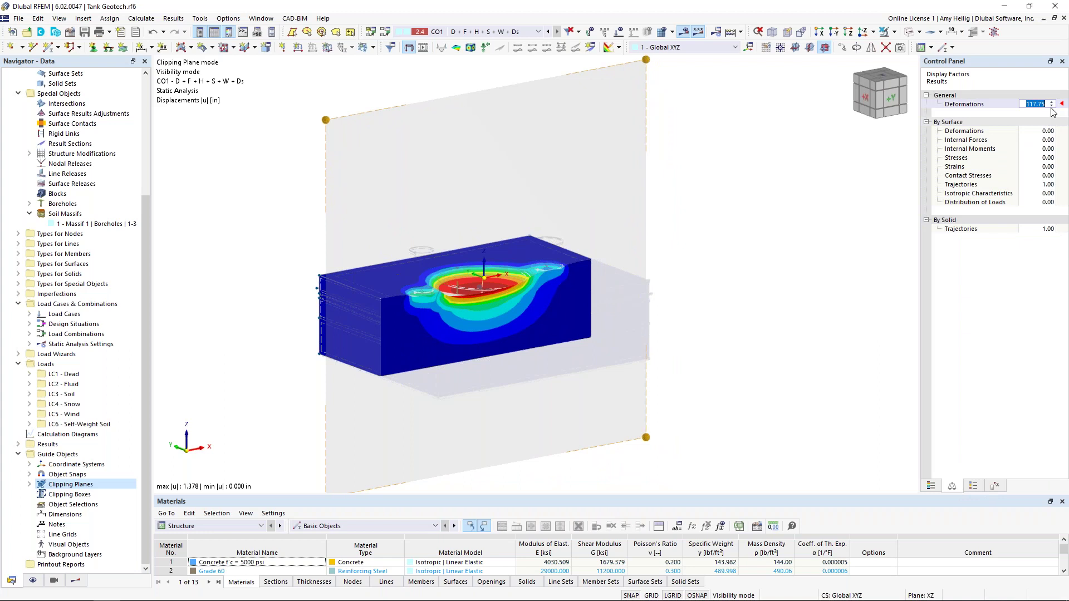
{"action": "type", "text": "8"}
{"action": "key", "text": "Return"}
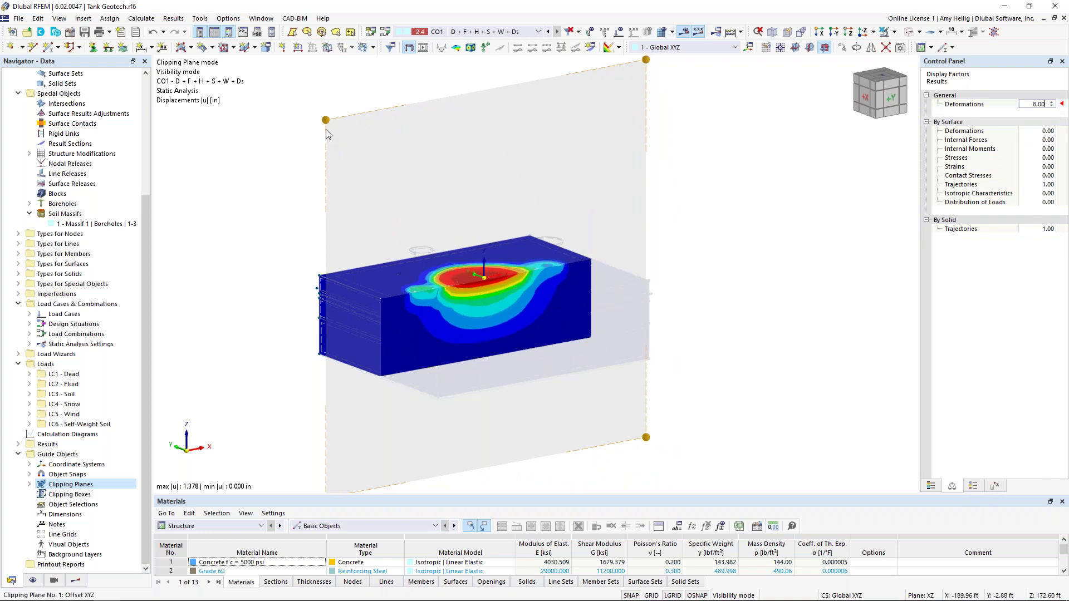
Shift the clipping plane through the soil massif and inspect the deformation section from the front.
{"action": "mouse_move", "coordinate": [332, 125]}
{"action": "left_mouse_down"}
{"action": "mouse_move", "coordinate": [301, 107]}
{"action": "mouse_move", "coordinate": [343, 142]}
{"action": "mouse_move", "coordinate": [313, 112]}
{"action": "mouse_move", "coordinate": [329, 121]}
{"action": "left_mouse_up"}
{"action": "middle_click_drag", "start_coordinate": [772, 351], "coordinate": [665, 313], "text": "ctrl"}
{"action": "middle_click_drag", "start_coordinate": [518, 341], "coordinate": [510, 341], "text": "ctrl"}
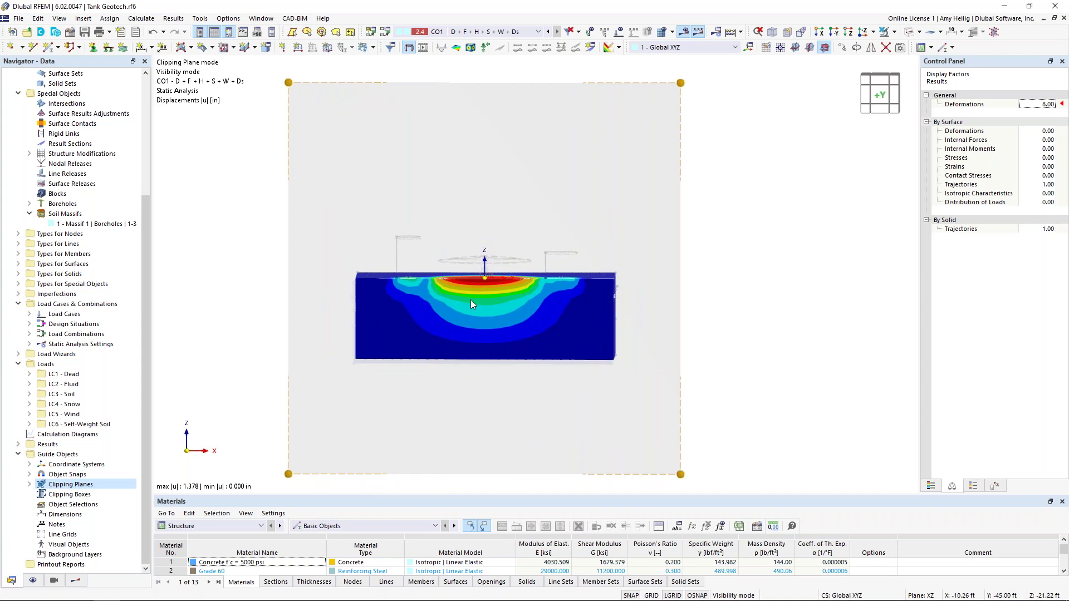
{"action": "scroll", "coordinate": [471, 298], "scroll_direction": "up", "scroll_amount": 4}
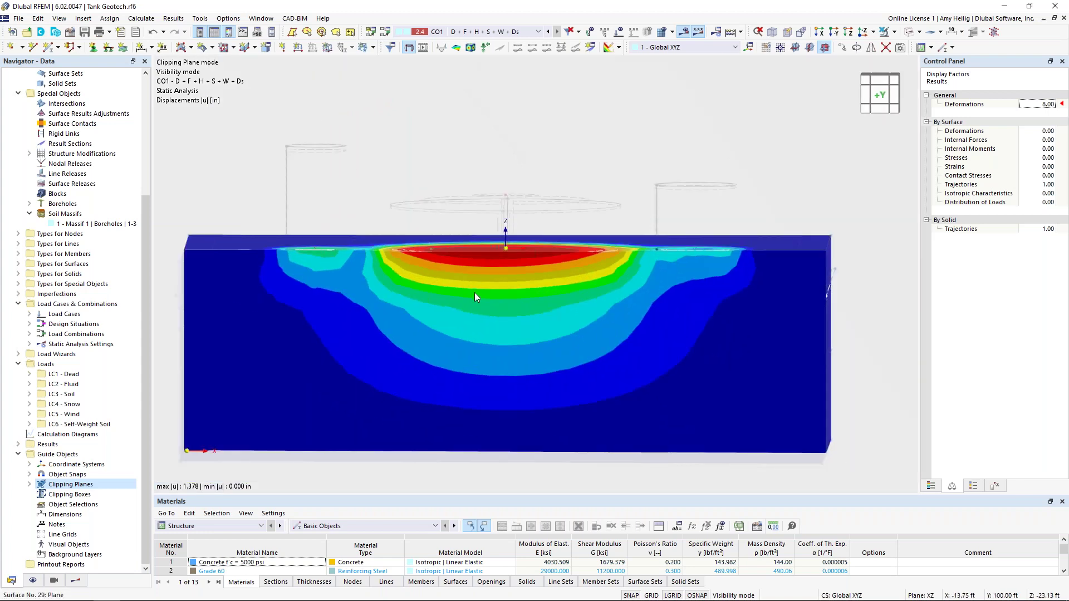
{"action": "scroll", "coordinate": [475, 292], "scroll_direction": "down", "scroll_amount": 1}
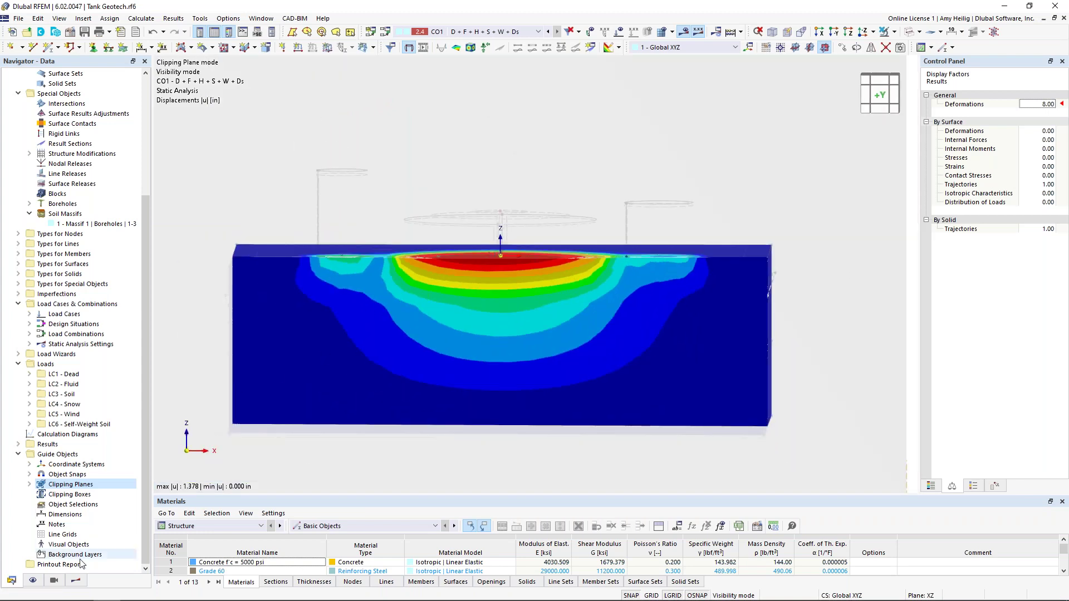
Display the solids' basic stress σz instead of global deformations and inspect it on the clipped soil section.
{"action": "left_click", "coordinate": [76, 581]}
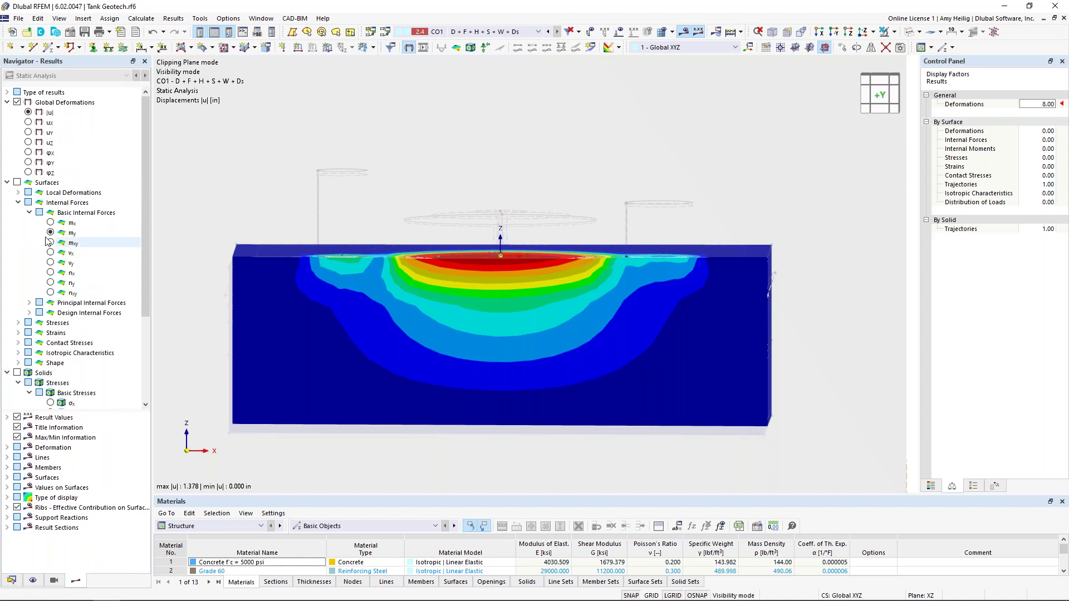
{"action": "left_click", "coordinate": [7, 183]}
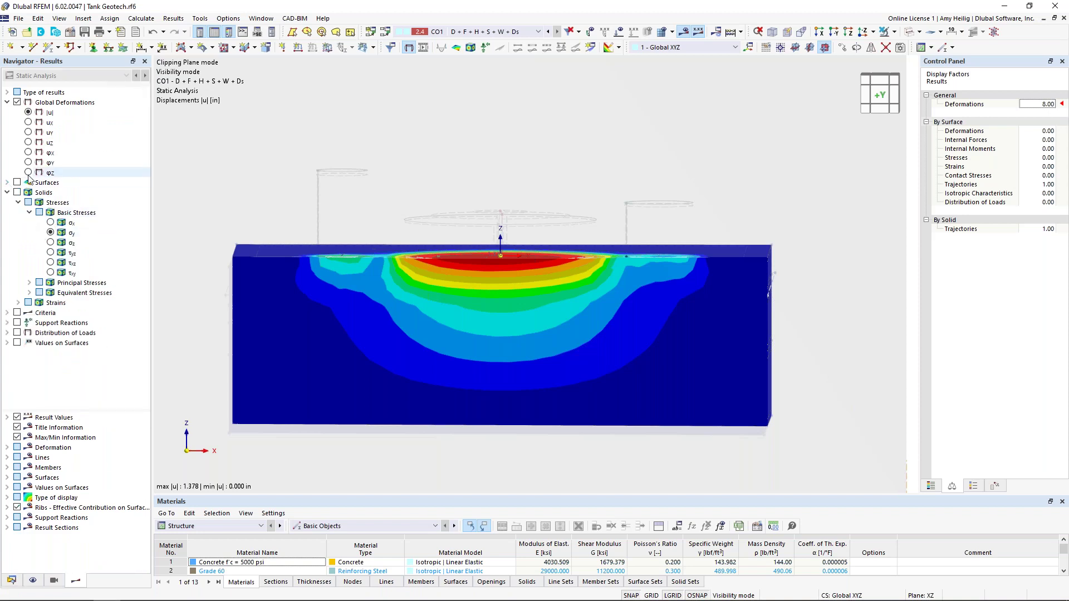
{"action": "left_click", "coordinate": [18, 195]}
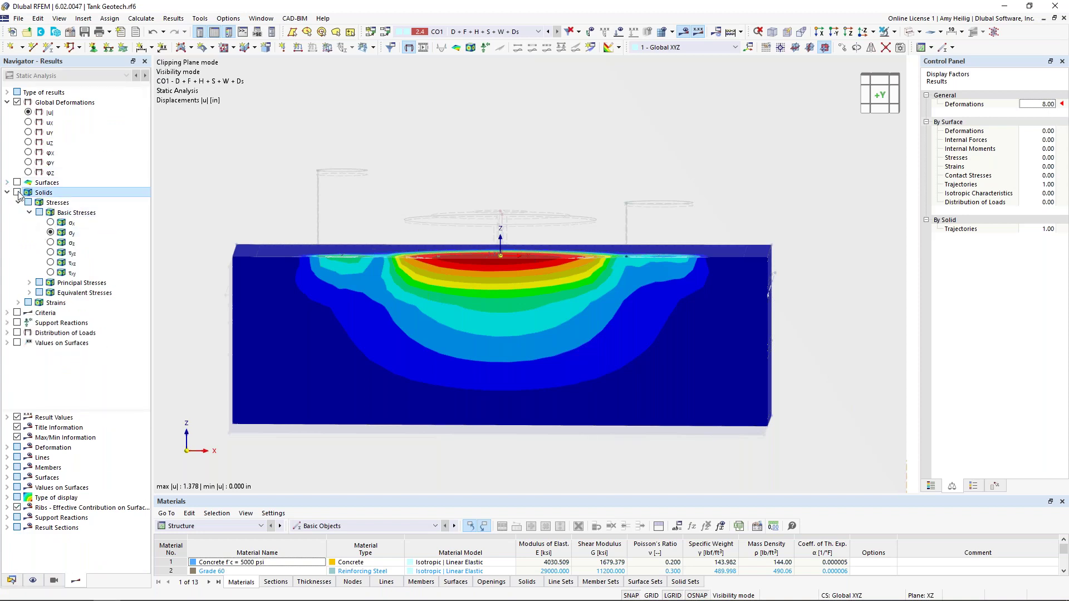
{"action": "left_click", "coordinate": [17, 193]}
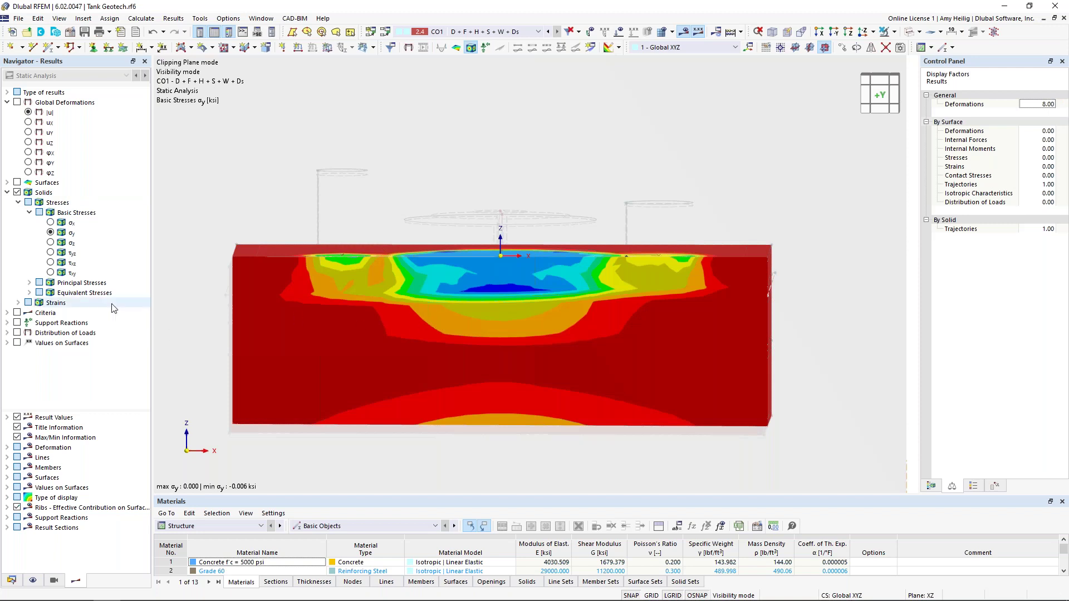
{"action": "left_click", "coordinate": [51, 243]}
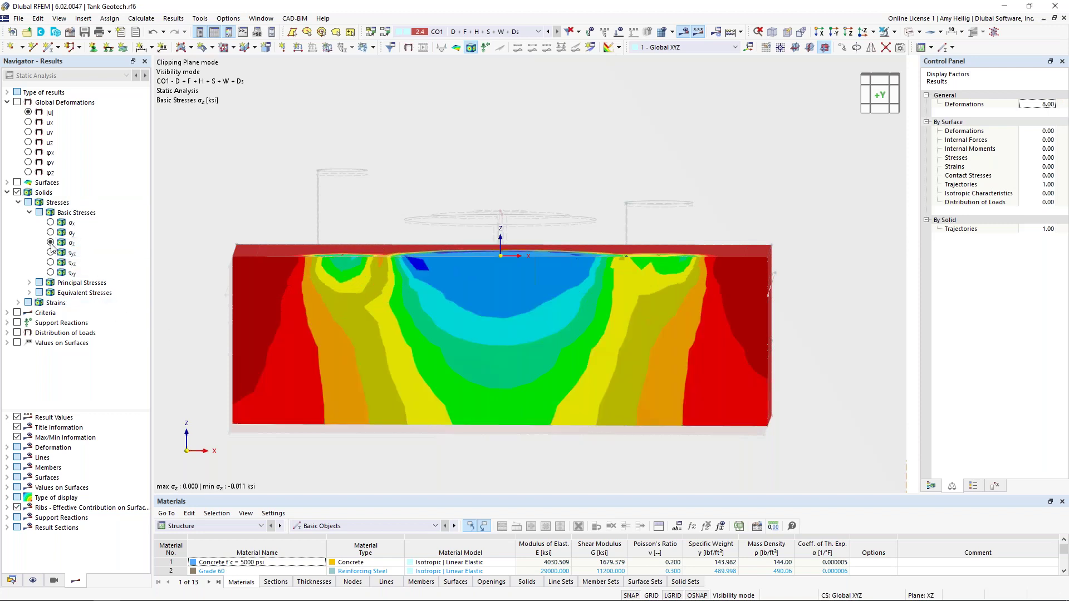
{"action": "middle_click_drag", "start_coordinate": [459, 336], "coordinate": [463, 328]}
{"action": "scroll", "coordinate": [471, 332], "scroll_direction": "up", "scroll_amount": 1}
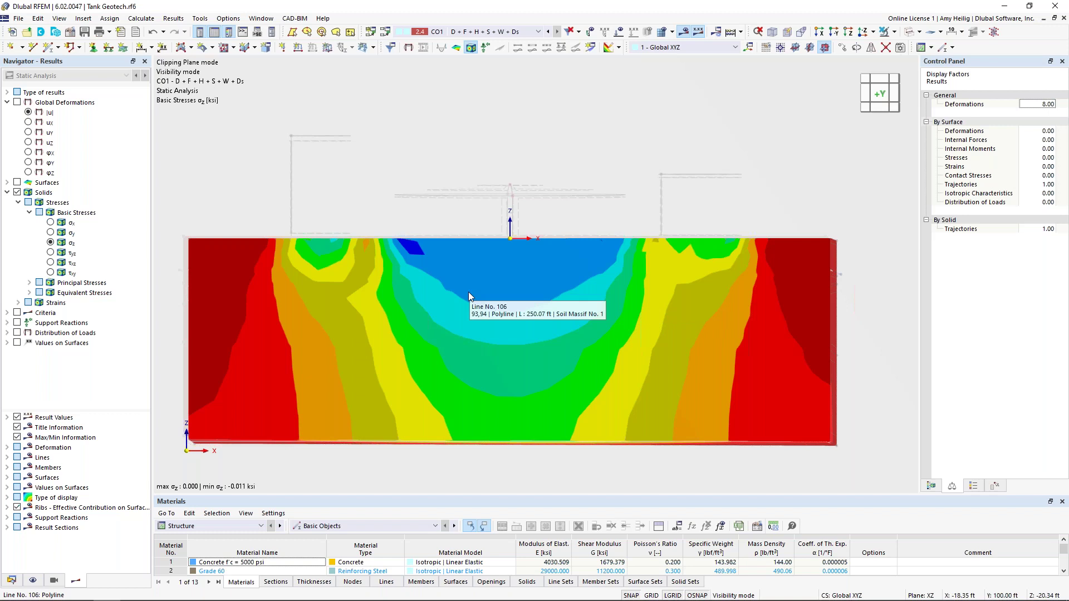
{"action": "middle_click_drag", "start_coordinate": [384, 283], "coordinate": [478, 307], "text": "ctrl"}
{"action": "scroll", "coordinate": [477, 308], "scroll_direction": "down", "scroll_amount": 3}
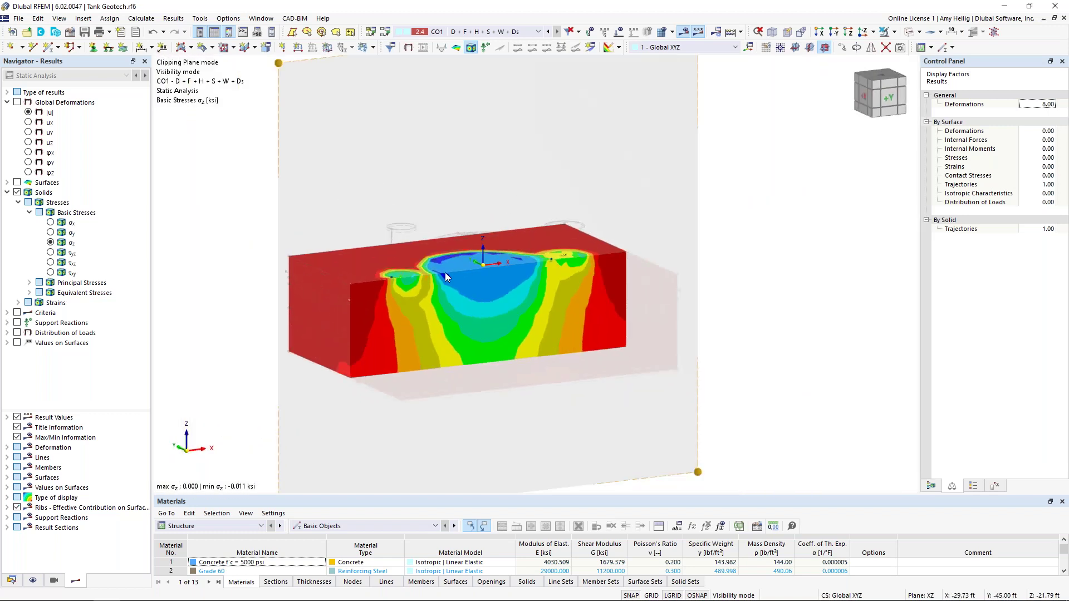
Move the clipping plane further through the soil and examine the σz distribution under the tank from the front.
{"action": "left_click_drag", "start_coordinate": [278, 66], "coordinate": [271, 100]}
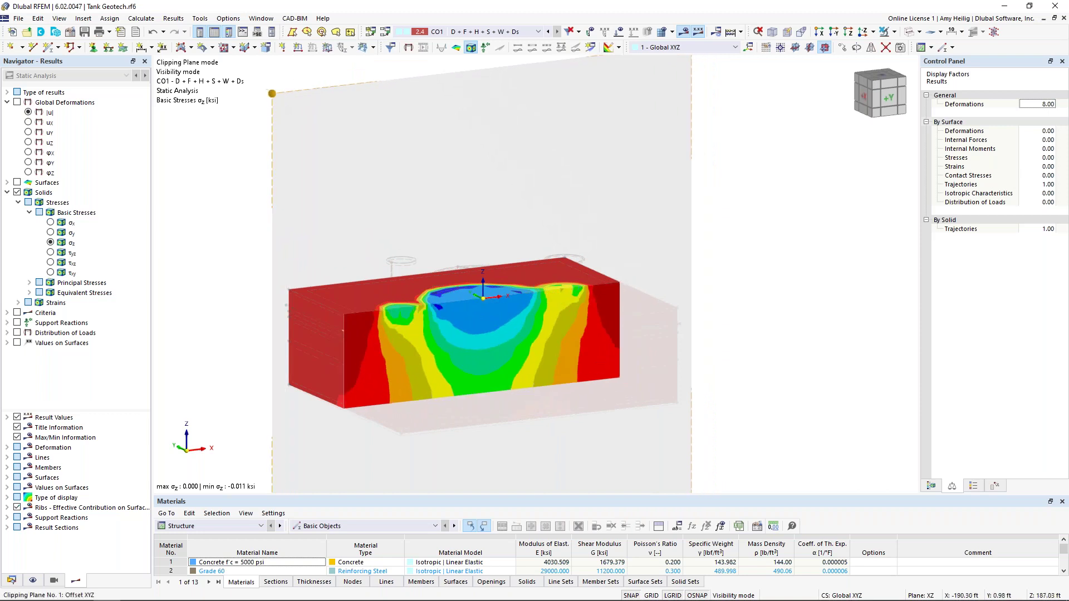
{"action": "middle_click_drag", "start_coordinate": [715, 331], "coordinate": [643, 308], "text": "ctrl"}
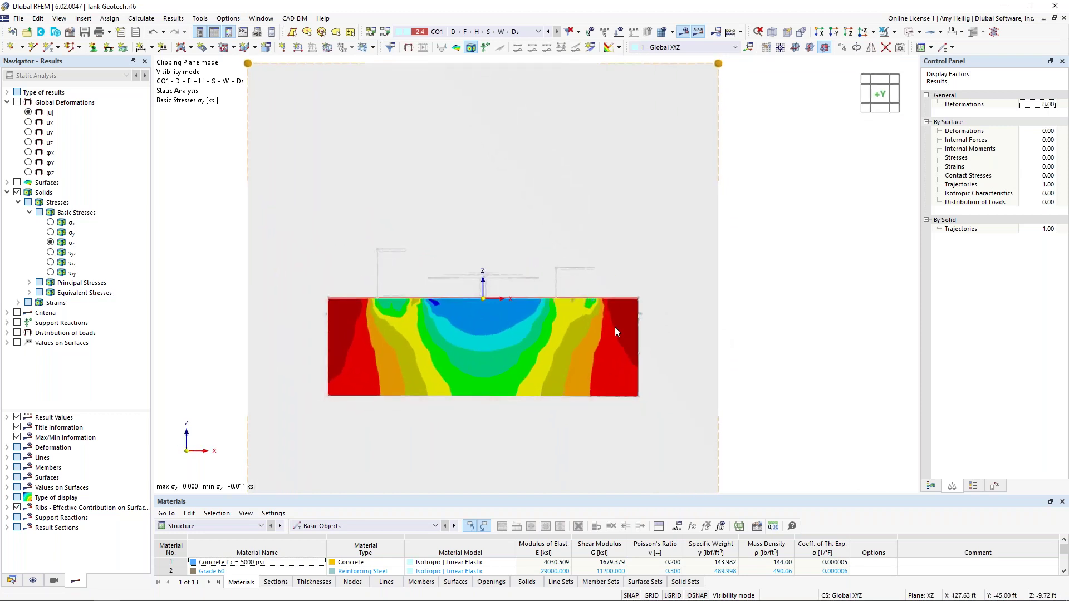
{"action": "scroll", "coordinate": [499, 379], "scroll_direction": "up", "scroll_amount": 2}
{"action": "scroll", "coordinate": [500, 380], "scroll_direction": "up", "scroll_amount": 1}
{"action": "middle_click_drag", "start_coordinate": [496, 444], "coordinate": [531, 425]}
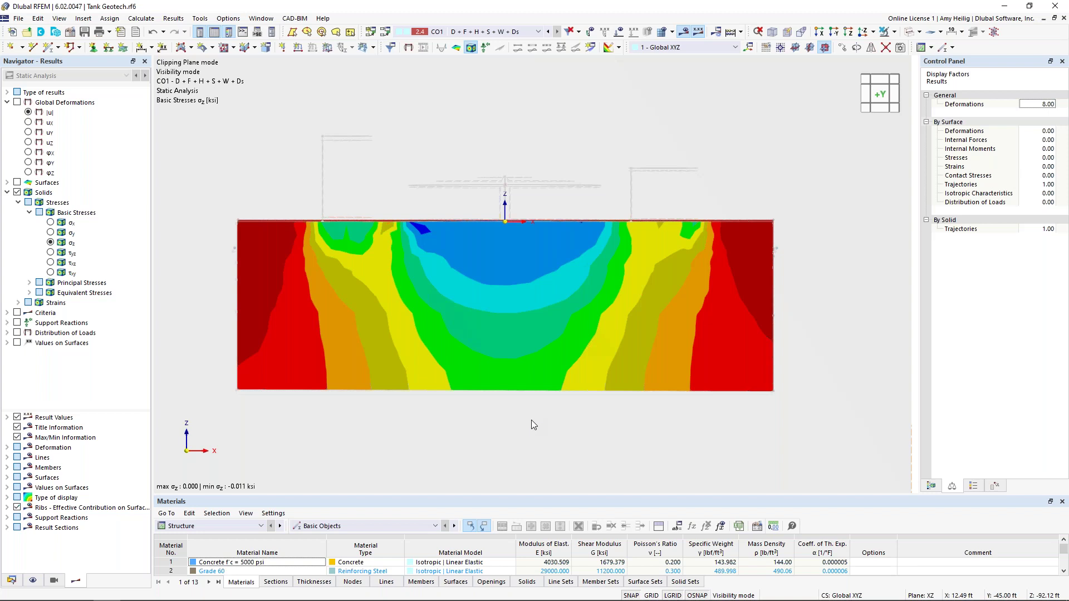
Switch to the running PowerPoint slide show of the reinforced concrete tank presentation.
{"action": "key", "text": "super+Tab"}
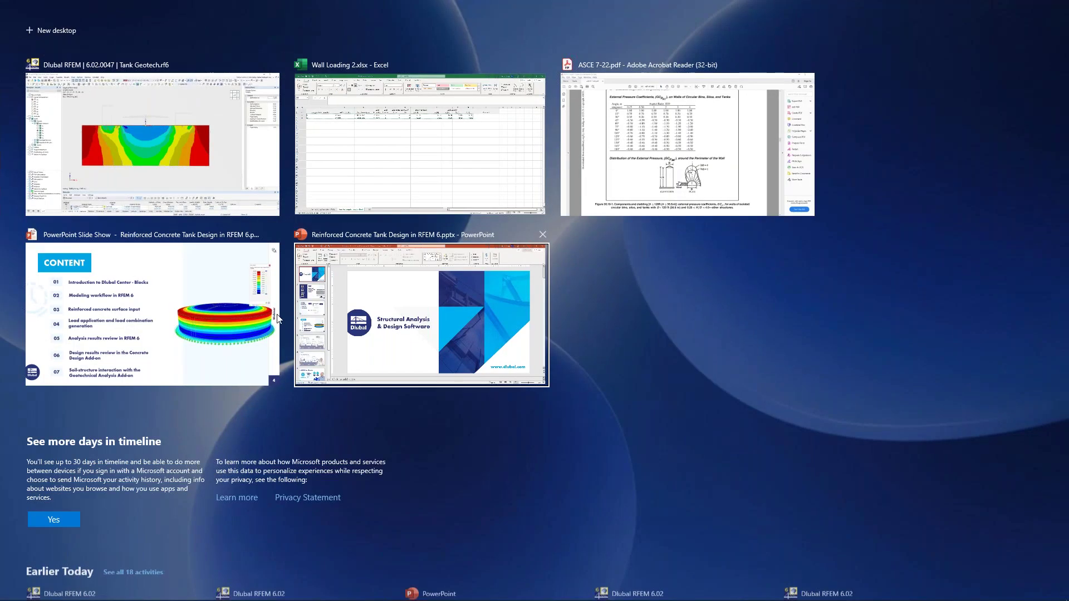
{"action": "left_click", "coordinate": [245, 313]}
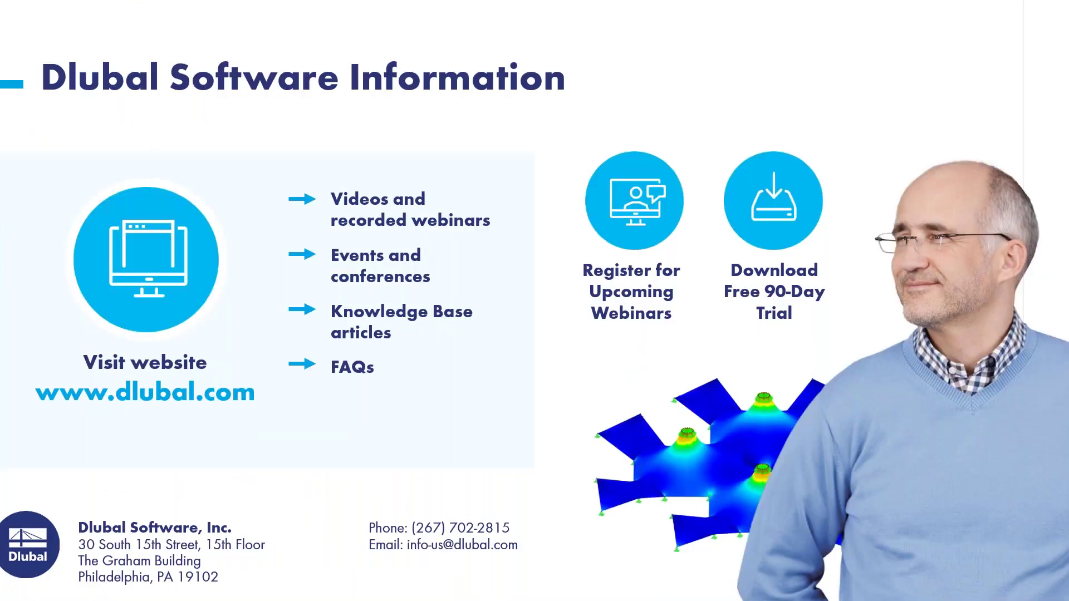